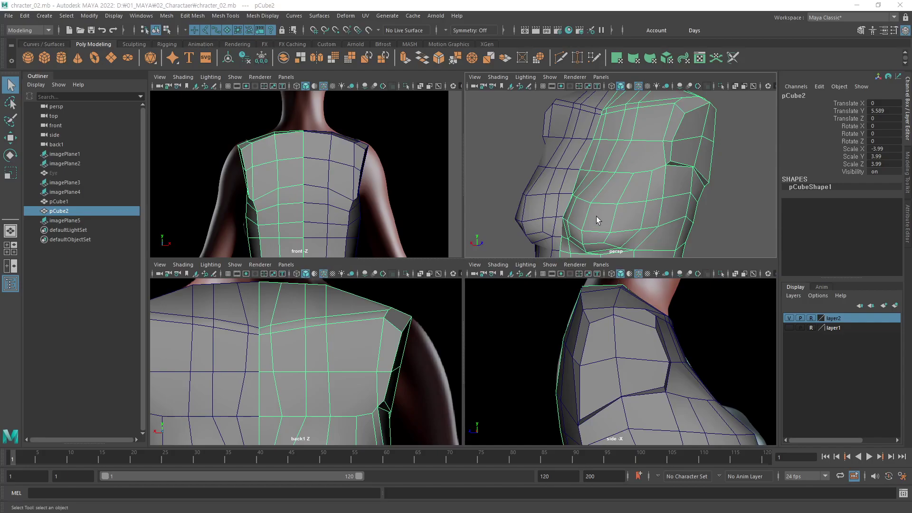
# Inspect the torso mesh's back and upper chest in the viewports.
pyautogui.scroll(-2, 597, 220)
pyautogui.scroll(-3, 617, 199)
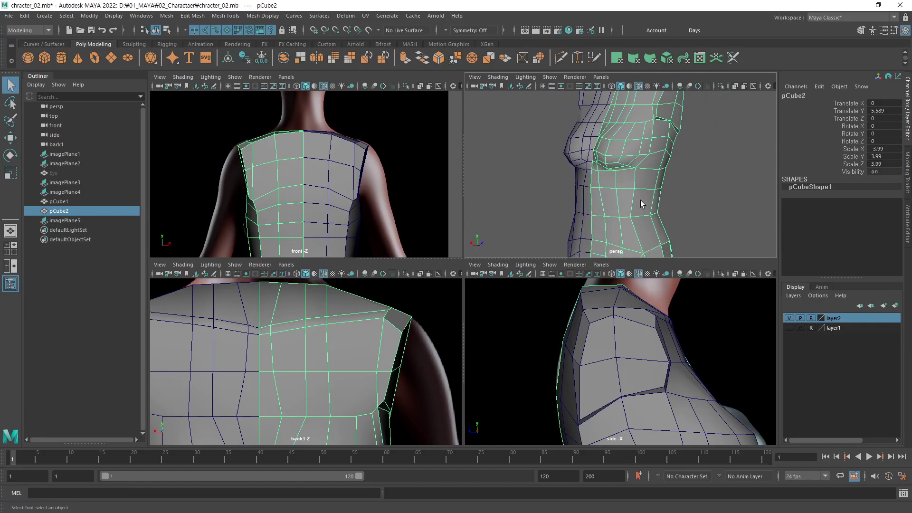
pyautogui.moveTo(640, 204)
pyautogui.keyDown('alt'); pyautogui.mouseDown()
pyautogui.moveTo(525, 185)
pyautogui.moveTo(603, 204)
pyautogui.moveTo(616, 233)
pyautogui.mouseUp(); pyautogui.keyUp('alt')
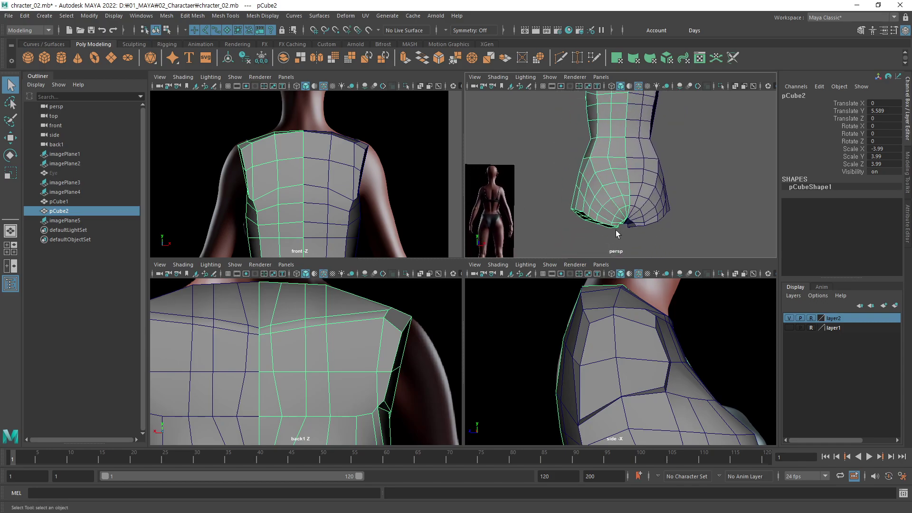
pyautogui.scroll(-3, 315, 356)
pyautogui.scroll(-3, 346, 360)
pyautogui.keyDown('alt'); pyautogui.moveTo(295, 361); pyautogui.dragTo(335, 396, button='middle'); pyautogui.keyUp('alt')
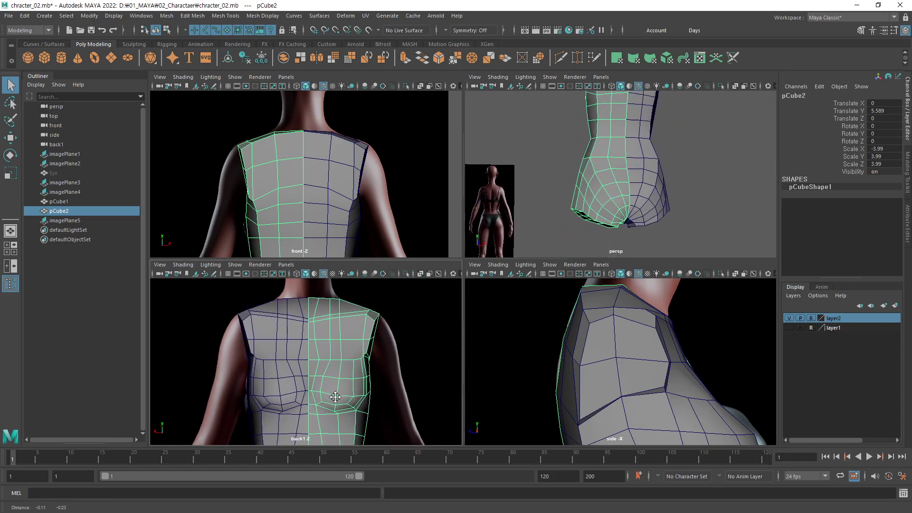
pyautogui.keyDown('alt'); pyautogui.moveTo(335, 397); pyautogui.dragTo(485, 318, button='right'); pyautogui.keyUp('alt')
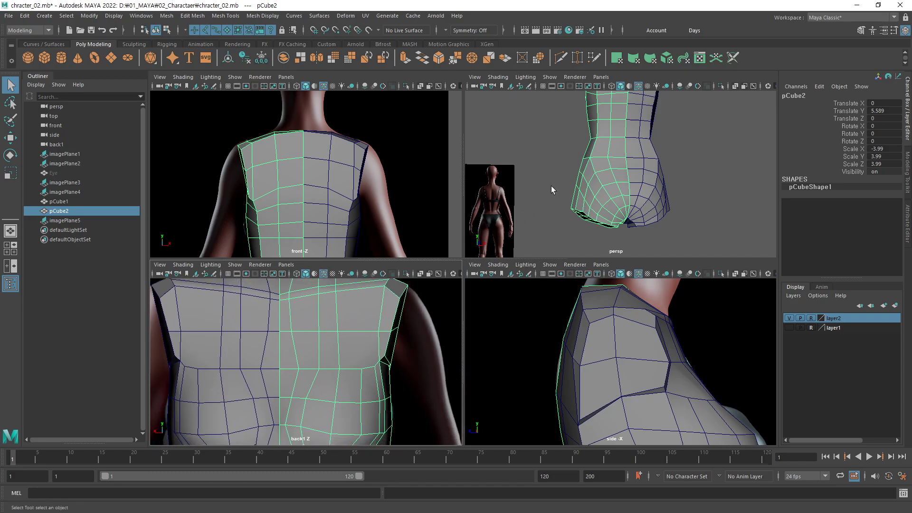
pyautogui.keyDown('alt'); pyautogui.moveTo(551, 190); pyautogui.dragTo(721, 203); pyautogui.keyUp('alt')
pyautogui.moveTo(720, 204)
pyautogui.keyDown('alt'); pyautogui.mouseDown(button='right')
pyautogui.moveTo(647, 190)
pyautogui.moveTo(651, 179)
pyautogui.mouseUp(button='right'); pyautogui.keyUp('alt')
pyautogui.keyDown('alt'); pyautogui.moveTo(651, 179); pyautogui.dragTo(610, 204, button='middle'); pyautogui.keyUp('alt')
pyautogui.moveTo(611, 203)
pyautogui.keyDown('alt'); pyautogui.mouseDown()
pyautogui.moveTo(590, 209)
pyautogui.moveTo(609, 196)
pyautogui.moveTo(669, 211)
pyautogui.mouseUp(); pyautogui.keyUp('alt')
# Maximize the persp view and orbit around to the side of the chest.
pyautogui.press('space')
pyautogui.keyDown('alt'); pyautogui.moveTo(668, 212); pyautogui.dragTo(518, 232, button='middle'); pyautogui.keyUp('alt')
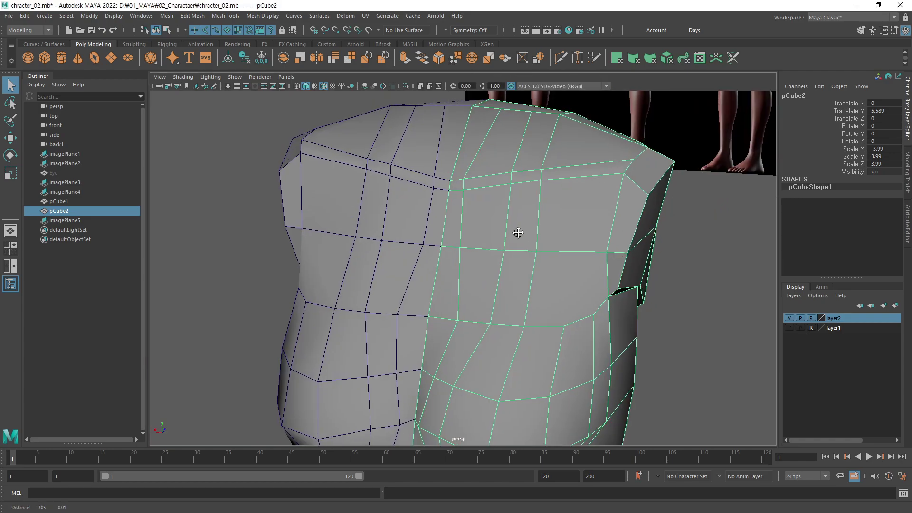
pyautogui.keyDown('alt'); pyautogui.moveTo(518, 232); pyautogui.dragTo(499, 264, button='right'); pyautogui.keyUp('alt')
pyautogui.moveTo(499, 264)
pyautogui.keyDown('alt'); pyautogui.mouseDown()
pyautogui.moveTo(442, 260)
pyautogui.moveTo(496, 257)
pyautogui.moveTo(506, 295)
pyautogui.mouseUp(); pyautogui.keyUp('alt')
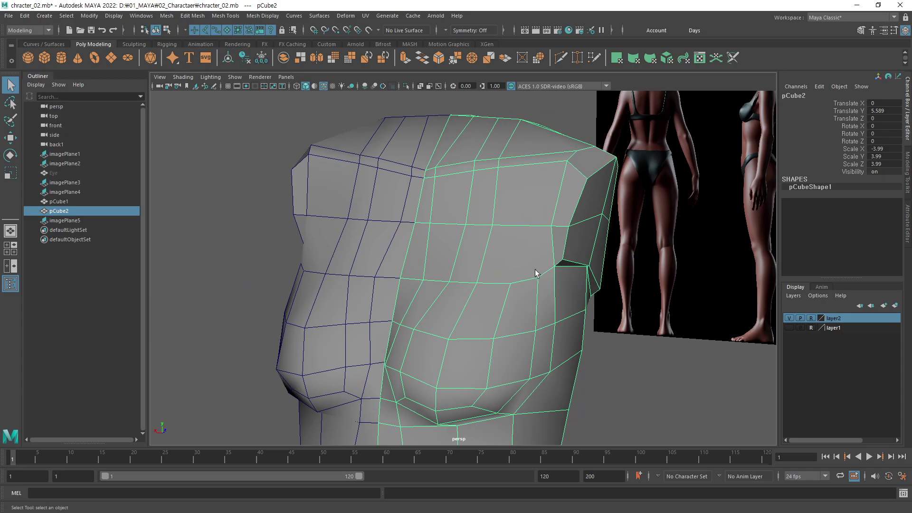
pyautogui.keyDown('alt'); pyautogui.moveTo(536, 273); pyautogui.dragTo(503, 289, button='middle'); pyautogui.keyUp('alt')
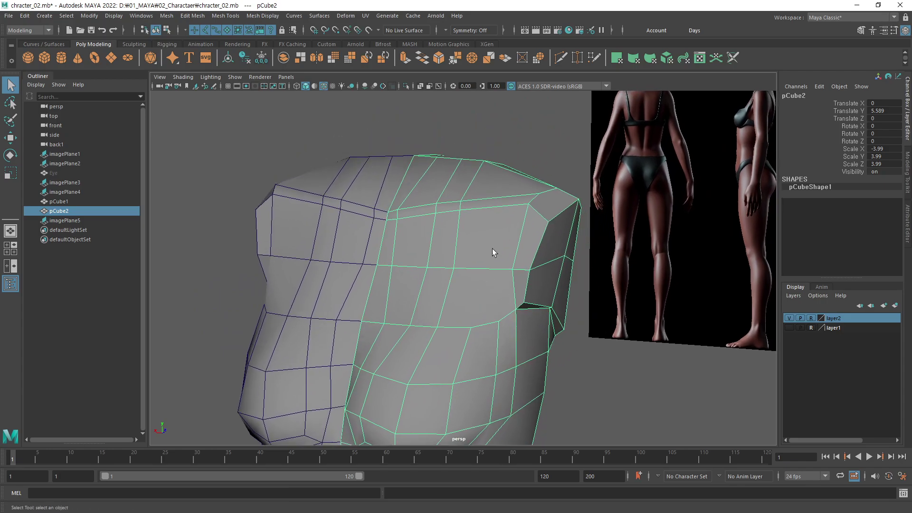
# Orbit to front and three-quarter views of the whole torso against the references.
pyautogui.moveTo(520, 263)
pyautogui.keyDown('alt'); pyautogui.mouseDown()
pyautogui.moveTo(348, 287)
pyautogui.moveTo(409, 289)
pyautogui.moveTo(429, 317)
pyautogui.mouseUp(); pyautogui.keyUp('alt')
pyautogui.keyDown('alt'); pyautogui.moveTo(429, 318); pyautogui.dragTo(354, 320, button='right'); pyautogui.keyUp('alt')
pyautogui.moveTo(354, 321)
pyautogui.keyDown('alt'); pyautogui.mouseDown()
pyautogui.moveTo(464, 289)
pyautogui.moveTo(617, 305)
pyautogui.moveTo(602, 291)
pyautogui.moveTo(470, 314)
pyautogui.mouseUp(); pyautogui.keyUp('alt')
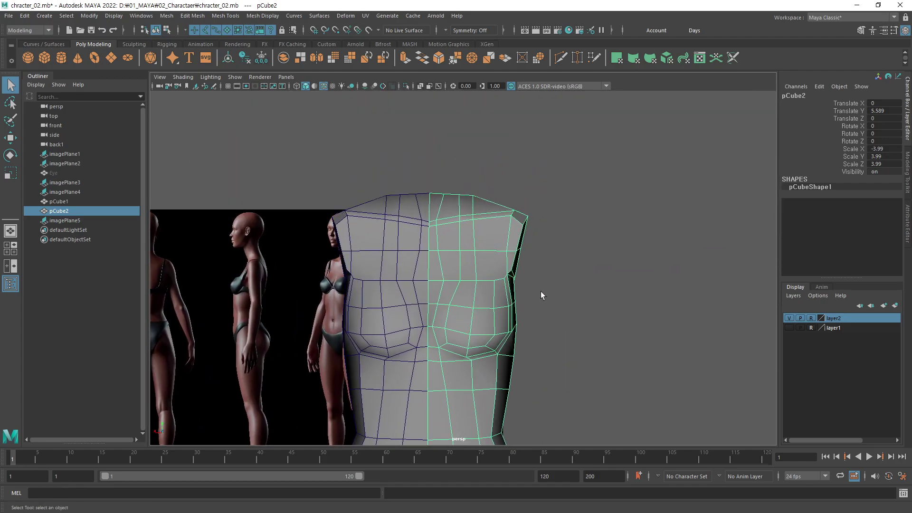
pyautogui.keyDown('alt'); pyautogui.moveTo(541, 295); pyautogui.dragTo(476, 300); pyautogui.keyUp('alt')
pyautogui.moveTo(469, 190)
pyautogui.keyDown('alt'); pyautogui.mouseDown()
pyautogui.moveTo(434, 284)
pyautogui.moveTo(405, 306)
pyautogui.moveTo(440, 315)
pyautogui.moveTo(466, 301)
pyautogui.moveTo(439, 314)
pyautogui.moveTo(470, 341)
pyautogui.mouseUp(); pyautogui.keyUp('alt')
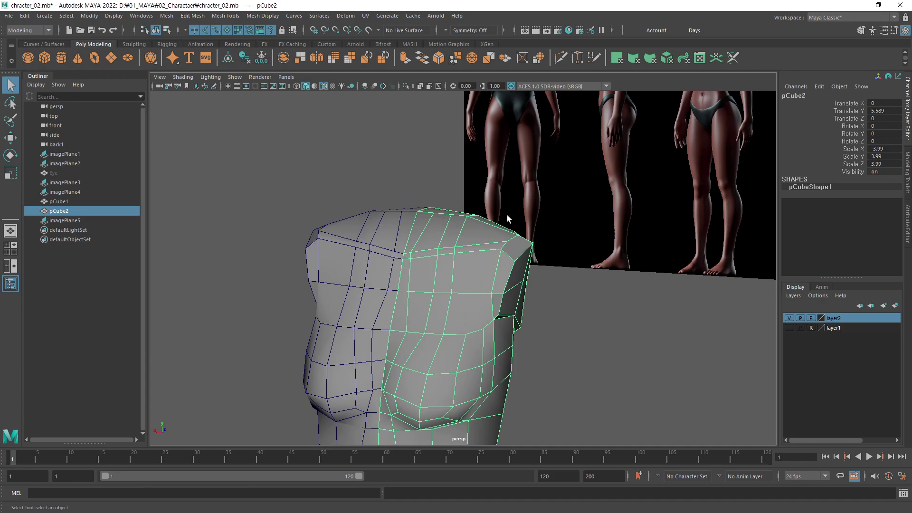
pyautogui.moveTo(490, 280)
pyautogui.keyDown('alt'); pyautogui.mouseDown()
pyautogui.moveTo(464, 305)
pyautogui.moveTo(482, 315)
pyautogui.mouseUp(); pyautogui.keyUp('alt')
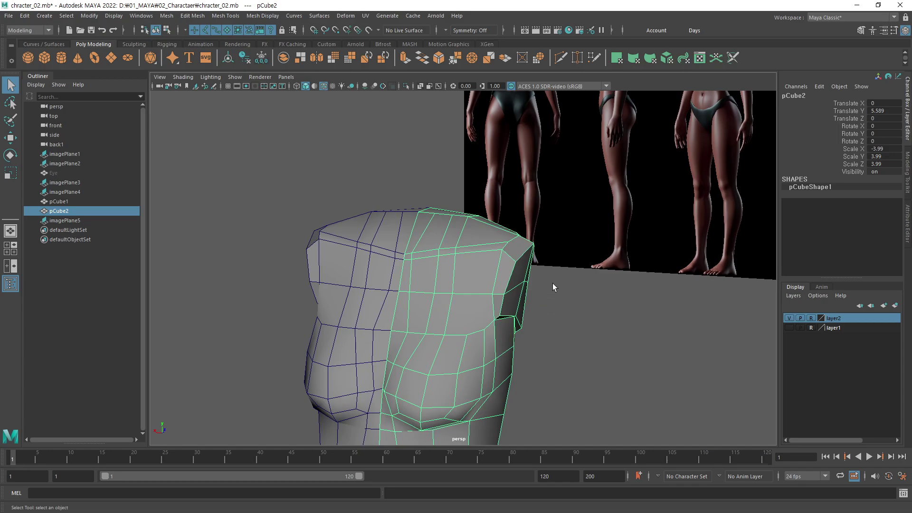
# Multi-Cut a new edge from the torso side over the top of the shoulder.
pyautogui.click(561, 58)
pyautogui.scroll(3, 494, 305)
pyautogui.keyDown('alt'); pyautogui.moveTo(605, 306); pyautogui.dragTo(482, 330, button='middle'); pyautogui.keyUp('alt')
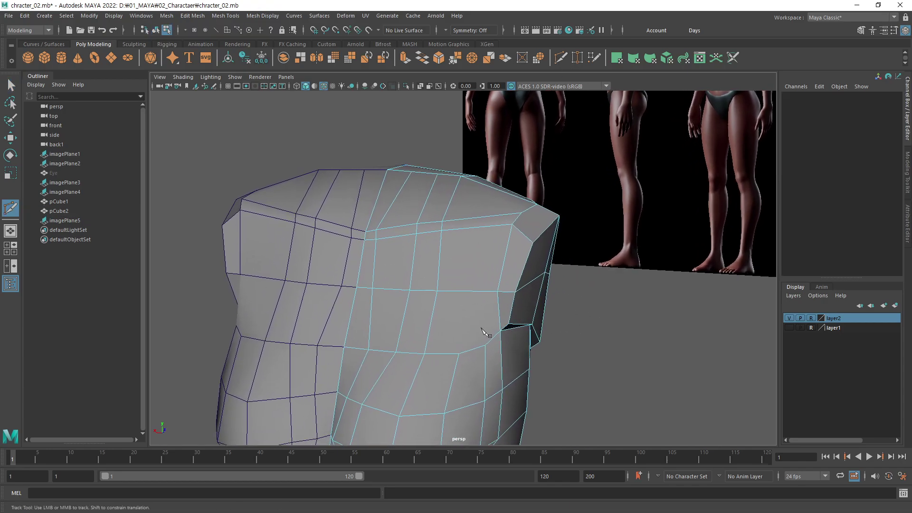
pyautogui.click(459, 354)
pyautogui.click(475, 228)
pyautogui.moveTo(482, 220)
pyautogui.keyDown('alt'); pyautogui.mouseDown()
pyautogui.moveTo(341, 257)
pyautogui.moveTo(338, 268)
pyautogui.moveTo(375, 167)
pyautogui.mouseUp(); pyautogui.keyUp('alt')
pyautogui.click(337, 259)
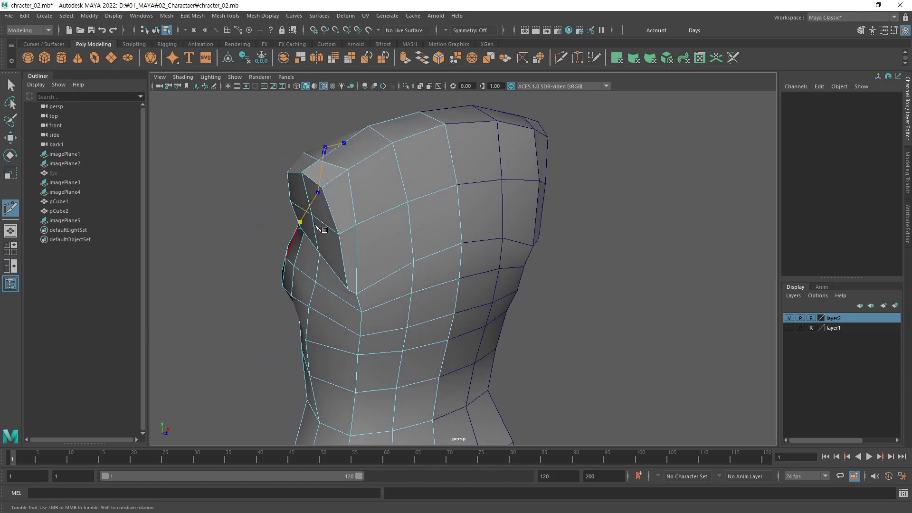
pyautogui.click(375, 168)
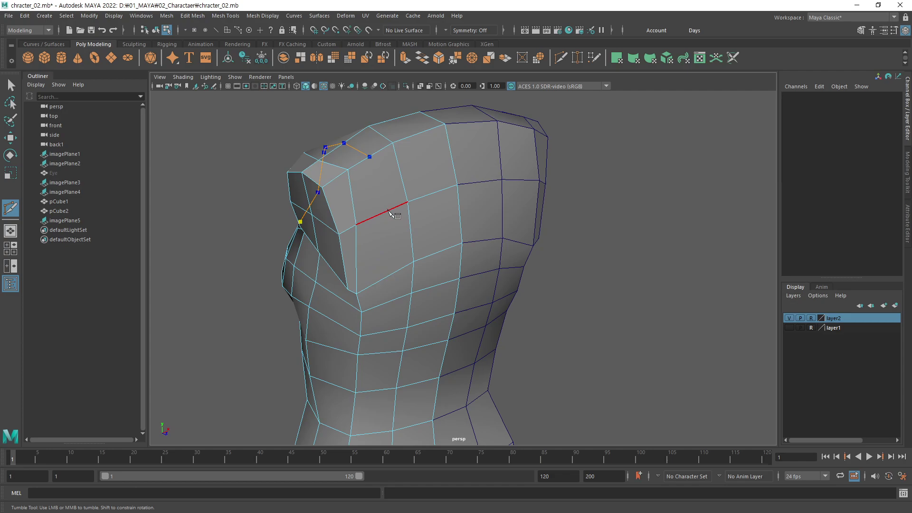
pyautogui.click(390, 275)
pyautogui.press('Return')
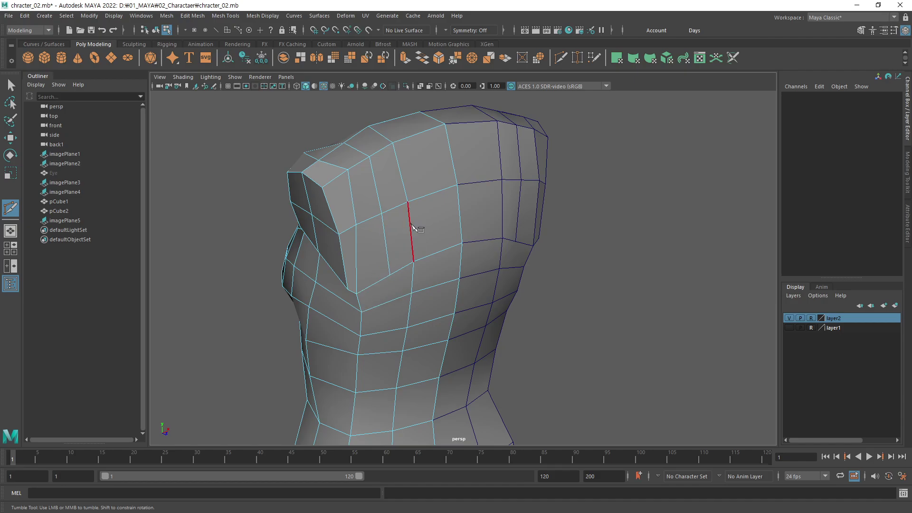
# Cut a second edge from the underarm up across the shoulder and upper chest.
pyautogui.keyDown('alt'); pyautogui.moveTo(378, 305); pyautogui.dragTo(498, 271); pyautogui.keyUp('alt')
pyautogui.scroll(5, 499, 270)
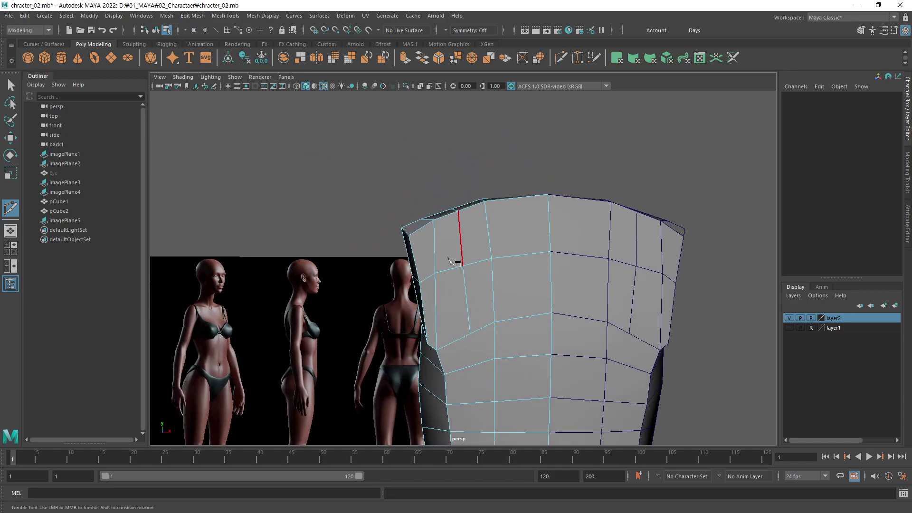
pyautogui.keyDown('alt'); pyautogui.moveTo(474, 311); pyautogui.dragTo(610, 315); pyautogui.keyUp('alt')
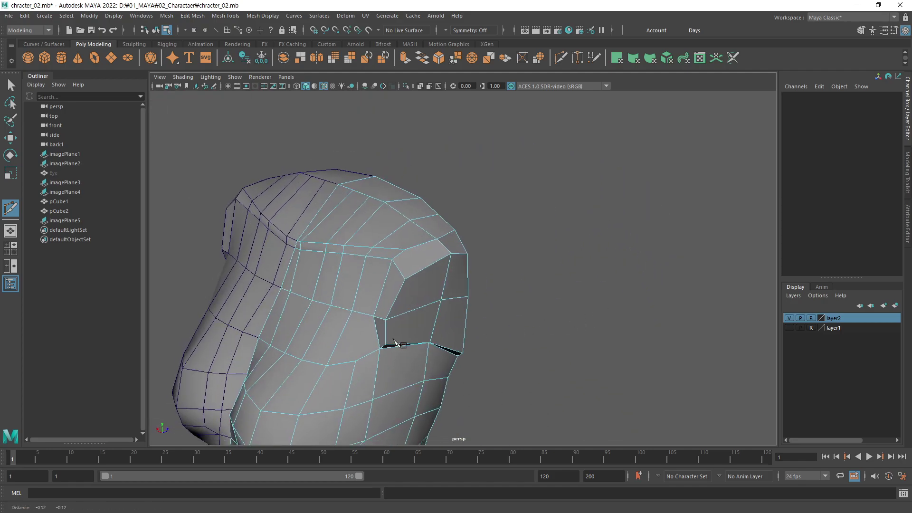
pyautogui.keyDown('alt'); pyautogui.moveTo(394, 341); pyautogui.dragTo(472, 308); pyautogui.keyUp('alt')
pyautogui.scroll(3, 523, 314)
pyautogui.keyDown('alt'); pyautogui.moveTo(623, 315); pyautogui.dragTo(503, 320, button='middle'); pyautogui.keyUp('alt')
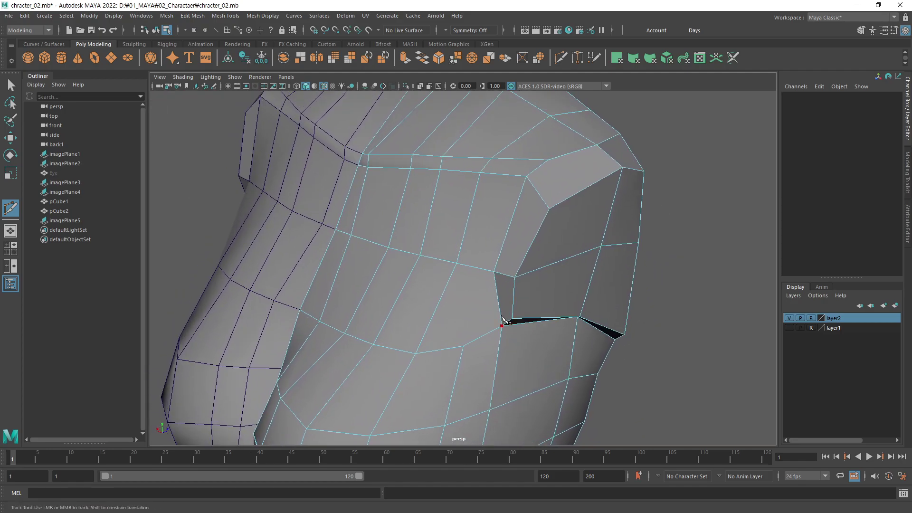
pyautogui.keyDown('alt'); pyautogui.moveTo(503, 321); pyautogui.dragTo(532, 326); pyautogui.keyUp('alt')
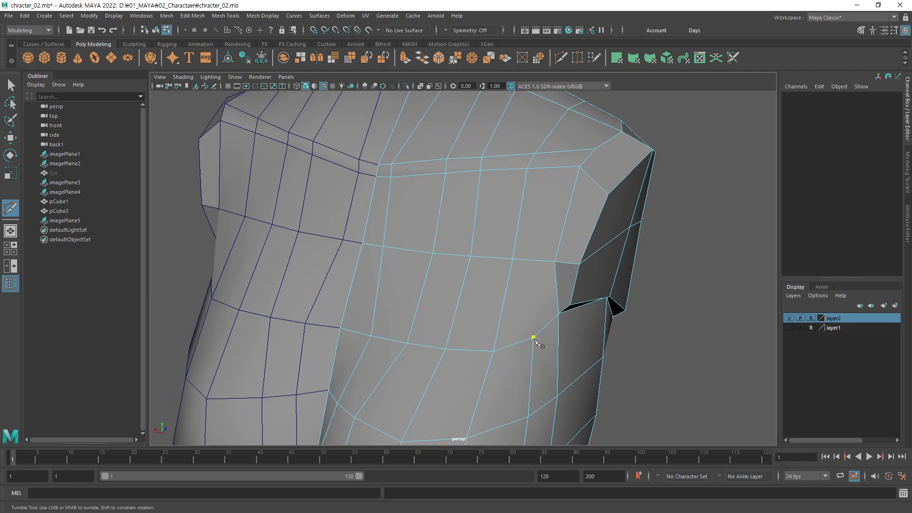
pyautogui.click(533, 338)
pyautogui.click(536, 260)
pyautogui.click(523, 193)
pyautogui.click(478, 190)
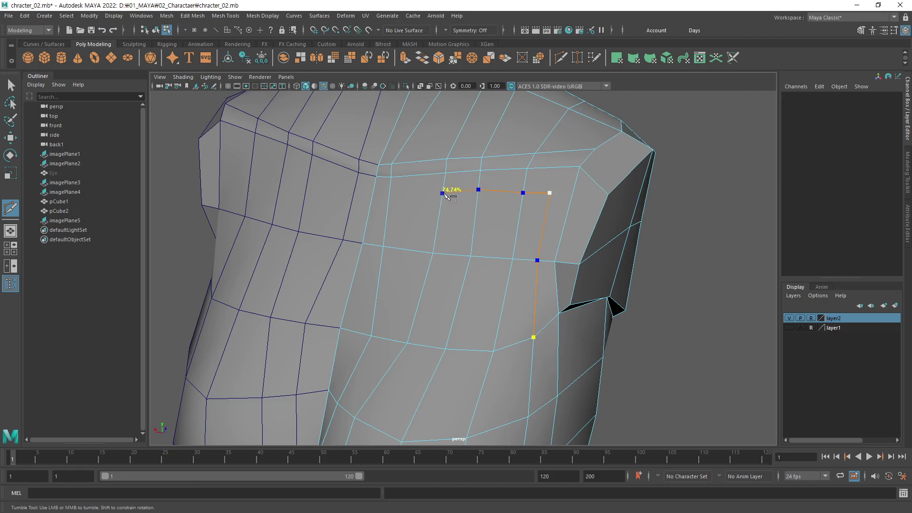
pyautogui.click(374, 195)
pyautogui.press('Return')
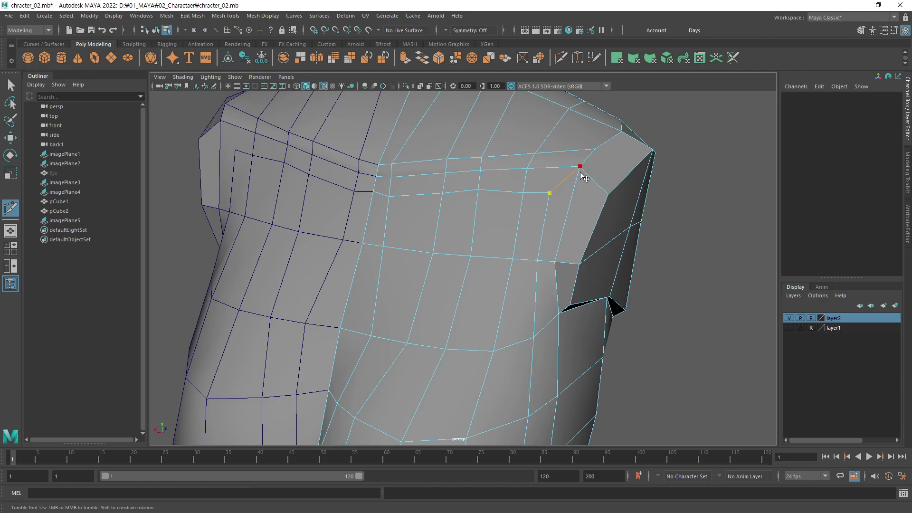
# Leave Multi-Cut for the Select tool and save the scene.
pyautogui.keyDown('alt'); pyautogui.moveTo(584, 177); pyautogui.dragTo(525, 285); pyautogui.keyUp('alt')
pyautogui.press('q')
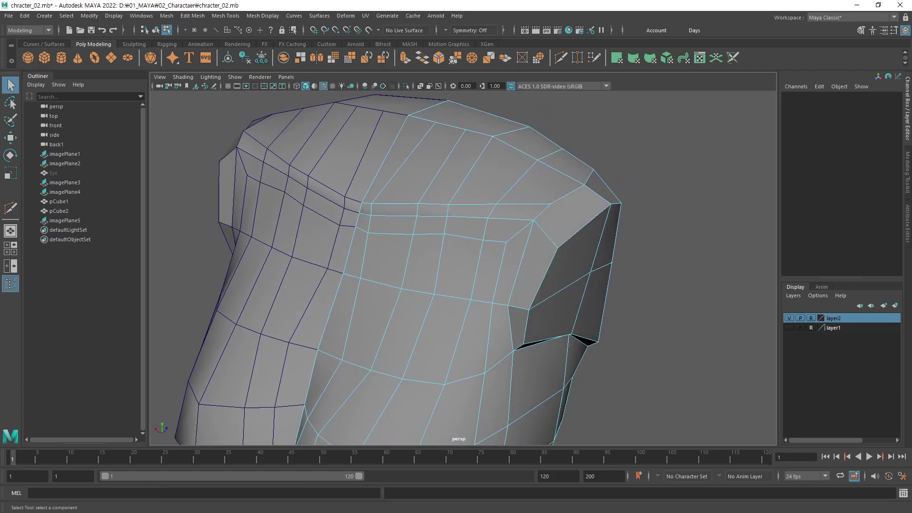
pyautogui.hotkey('ctrl', 's')
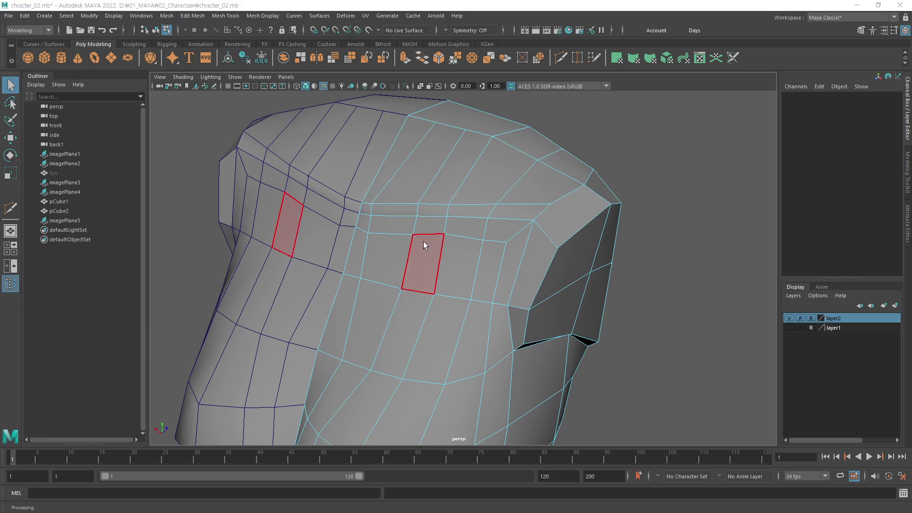
# Turn on X-Ray in the back camera view, then return to four-view.
pyautogui.keyDown('alt'); pyautogui.moveTo(508, 266); pyautogui.dragTo(541, 289); pyautogui.keyUp('alt')
pyautogui.press('space')
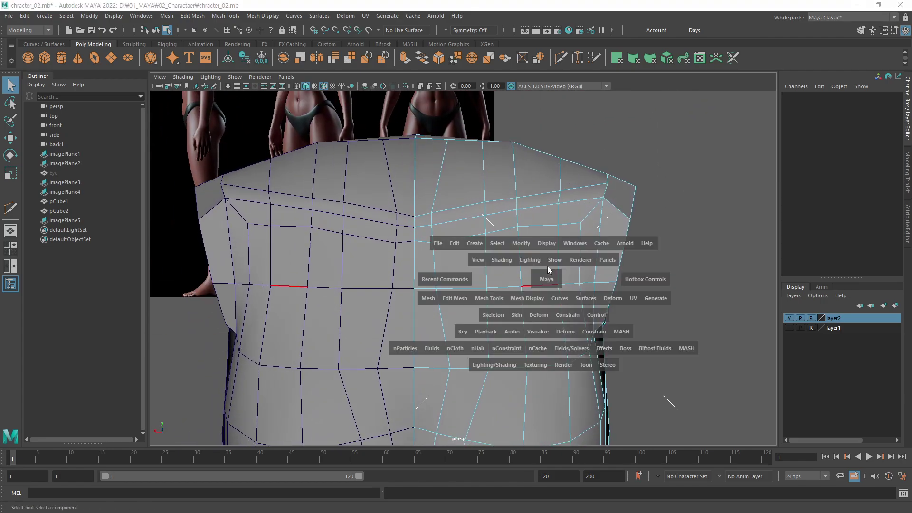
pyautogui.press('space')
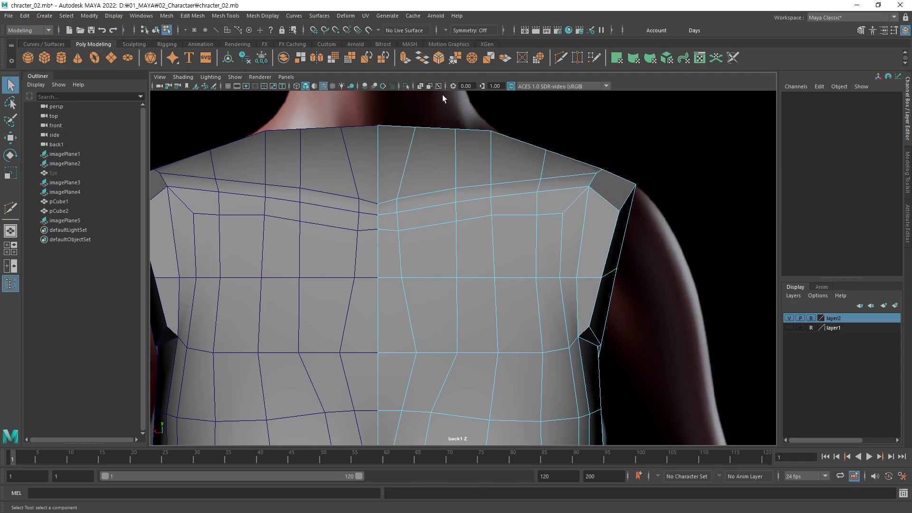
pyautogui.click(420, 85)
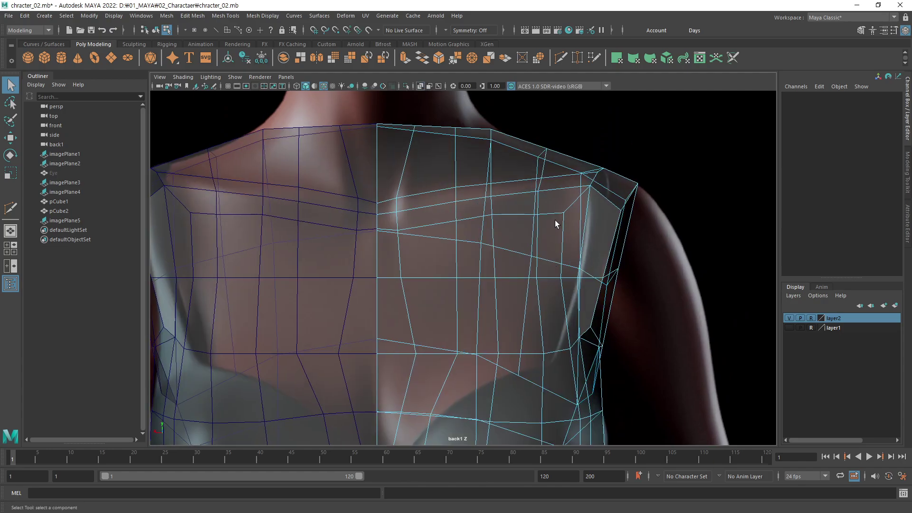
pyautogui.click(537, 248)
pyautogui.press('space')
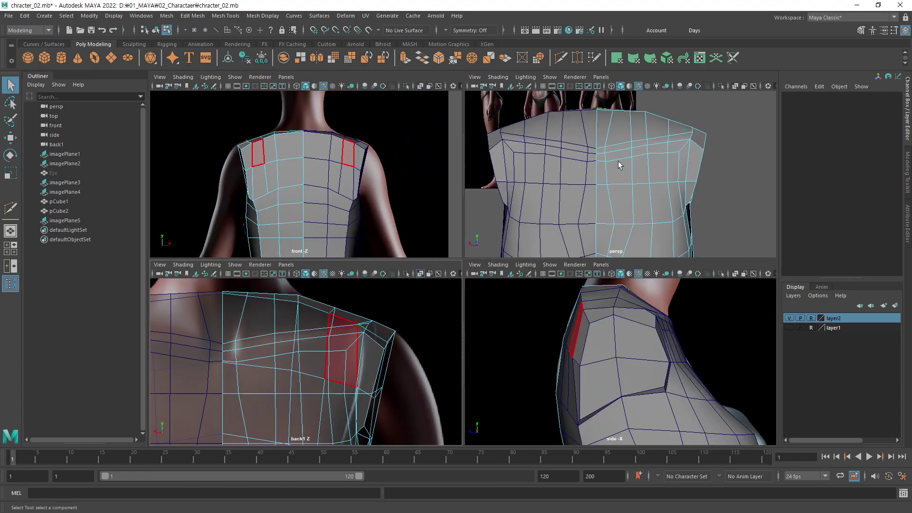
pyautogui.click(619, 165)
# Raise two neighbouring back-shoulder edges slightly in Y.
pyautogui.scroll(4, 632, 175)
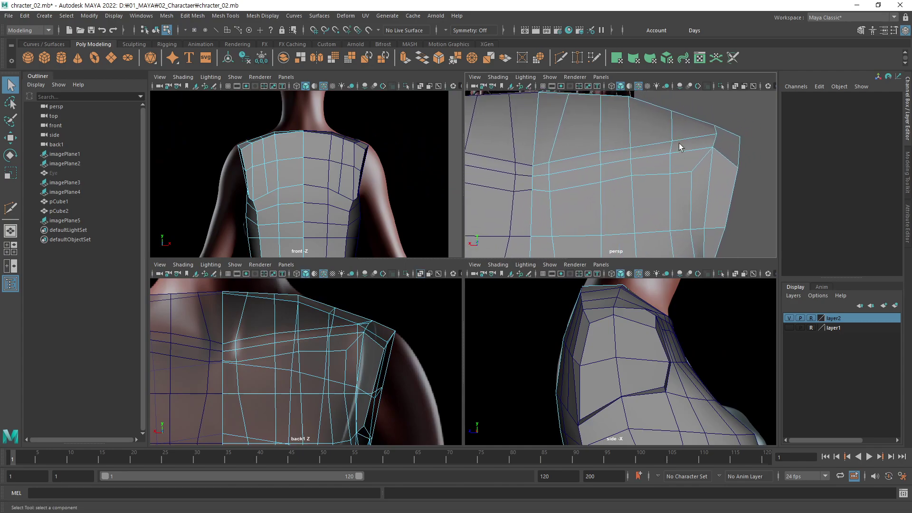
pyautogui.scroll(1, 347, 357)
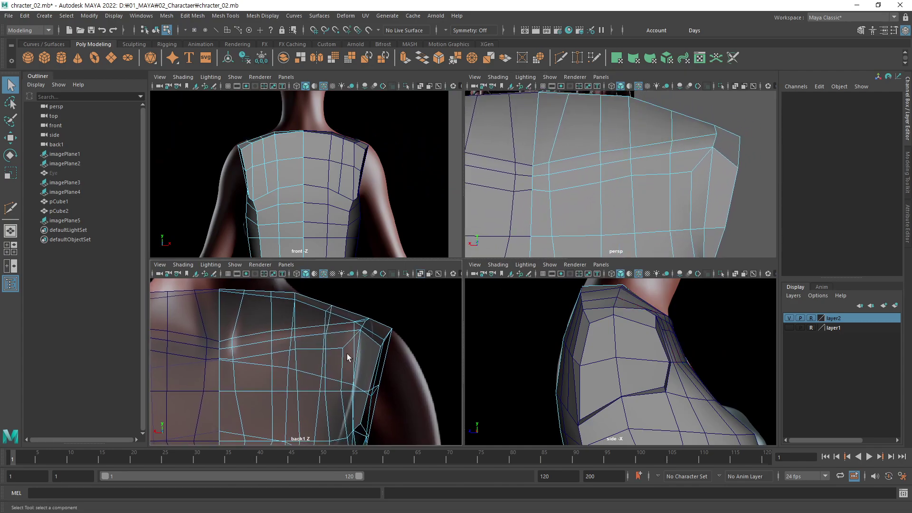
pyautogui.scroll(3, 347, 358)
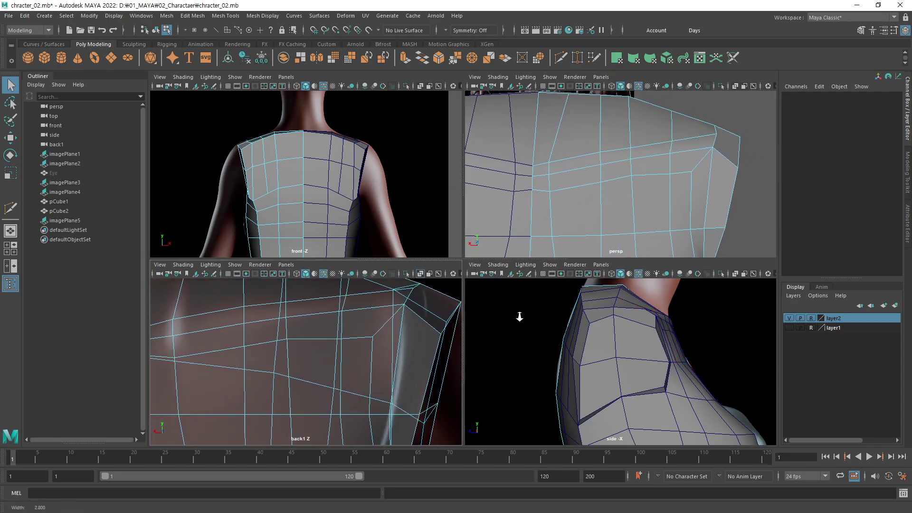
pyautogui.press('F10')
pyautogui.click(346, 335)
pyautogui.press('w')
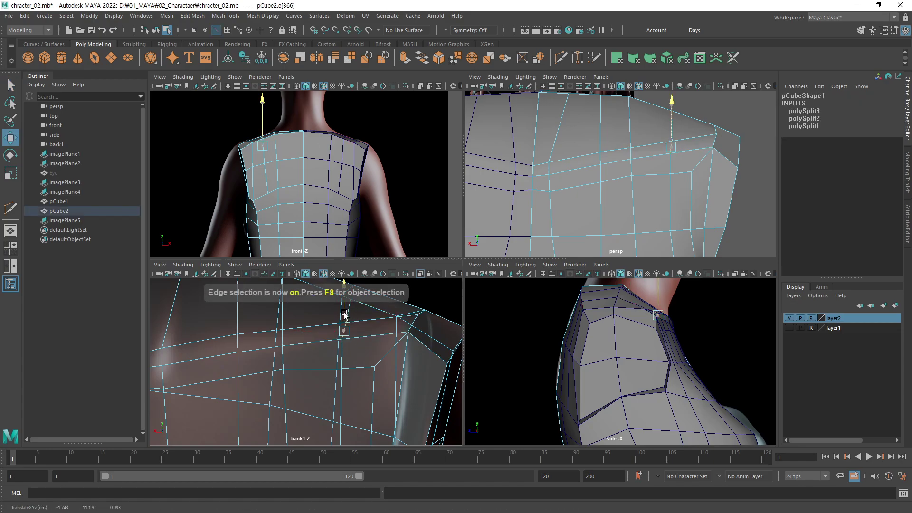
pyautogui.moveTo(346, 314); pyautogui.dragTo(347, 313)
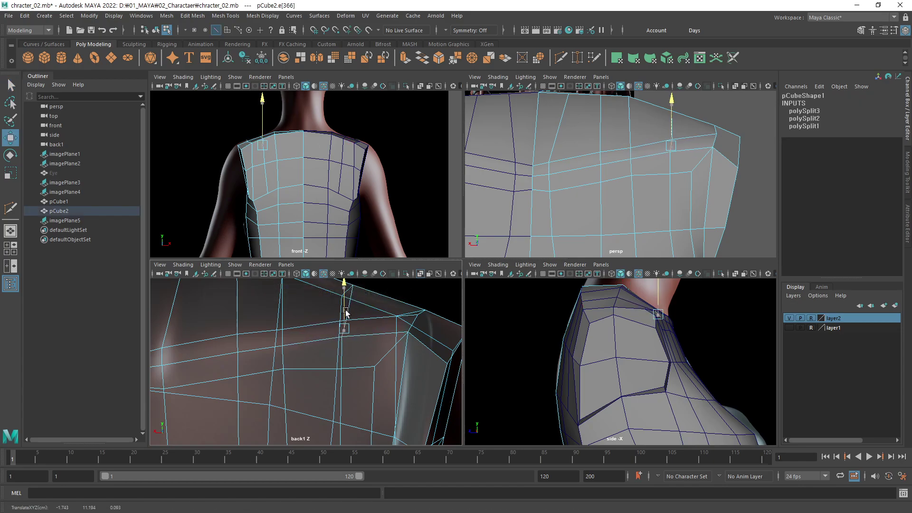
pyautogui.click(281, 343)
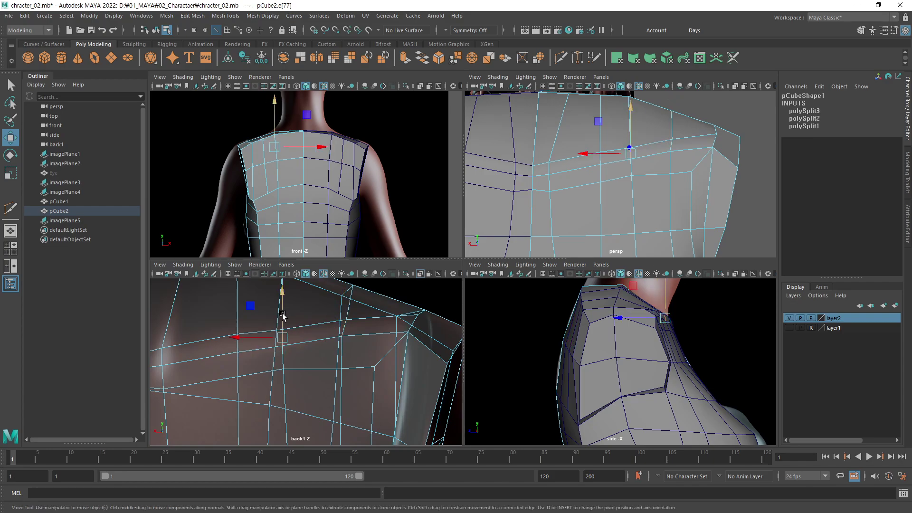
pyautogui.moveTo(282, 315); pyautogui.dragTo(282, 313)
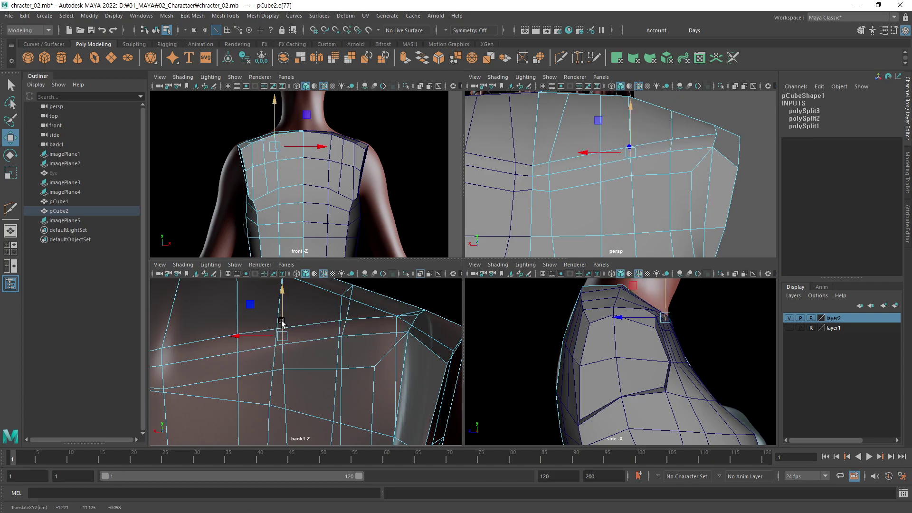
# Nudge several upper-back vertices into place in the back view.
pyautogui.press('F9')
pyautogui.click(280, 351)
pyautogui.click(281, 323)
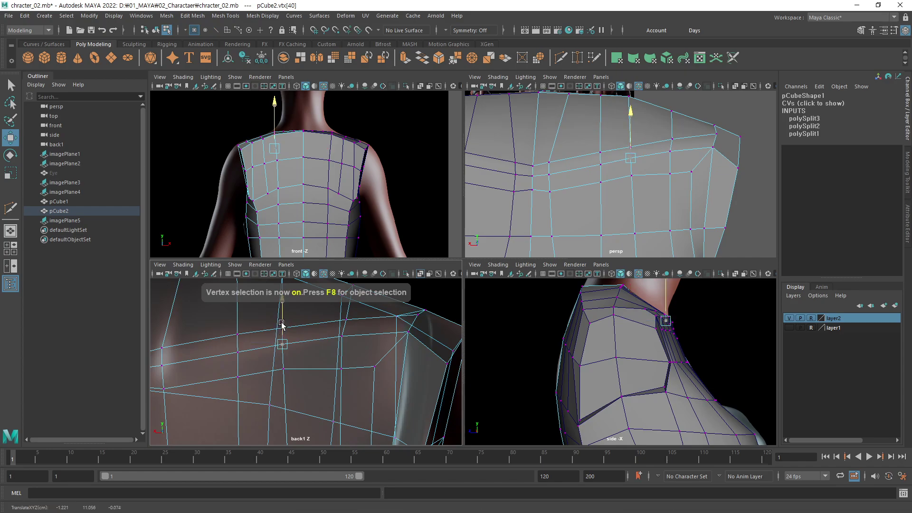
pyautogui.click(375, 367)
pyautogui.moveTo(377, 369)
pyautogui.keyDown('alt'); pyautogui.mouseDown(button='middle')
pyautogui.moveTo(446, 385)
pyautogui.moveTo(421, 389)
pyautogui.mouseUp(button='middle'); pyautogui.keyUp('alt')
pyautogui.moveTo(405, 356); pyautogui.dragTo(401, 353)
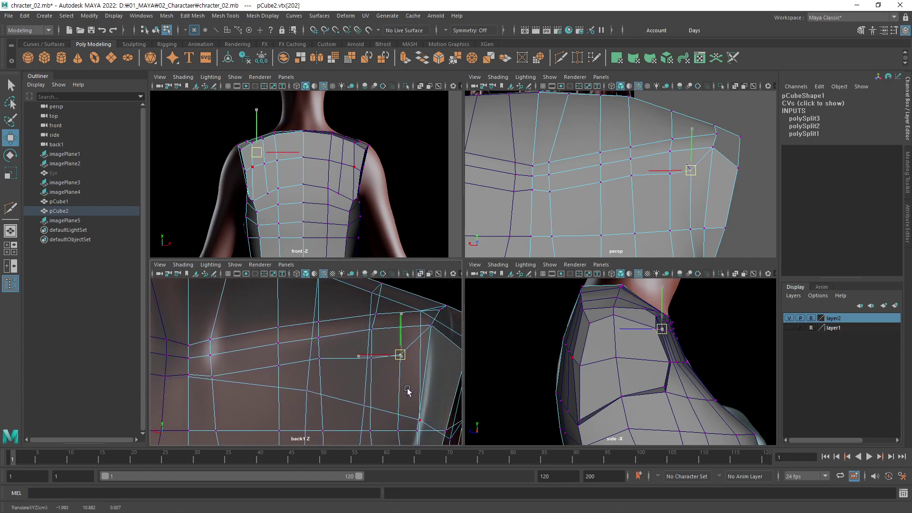
pyautogui.click(370, 357)
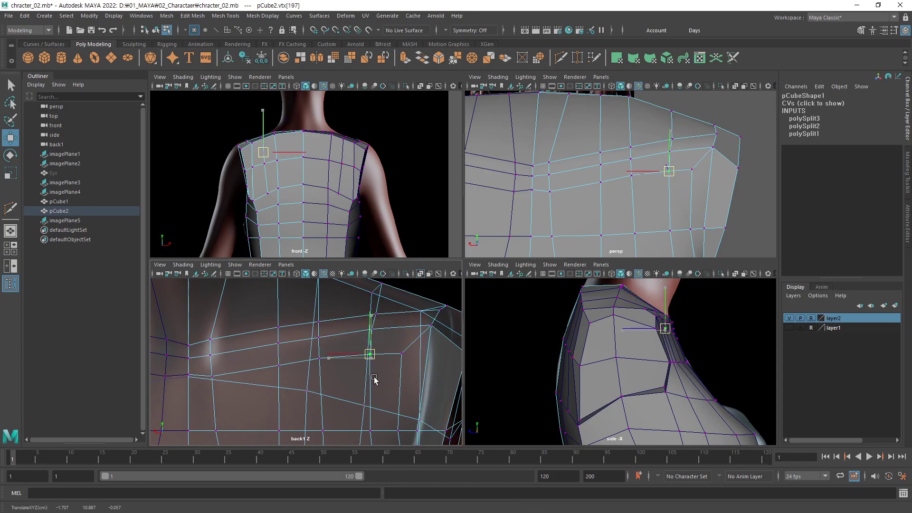
pyautogui.click(322, 370)
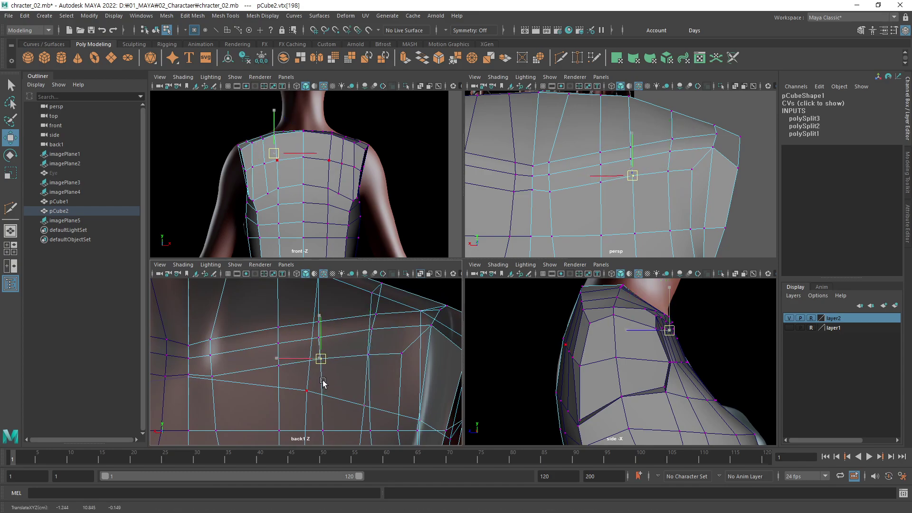
pyautogui.moveTo(322, 377); pyautogui.dragTo(321, 382, button='middle')
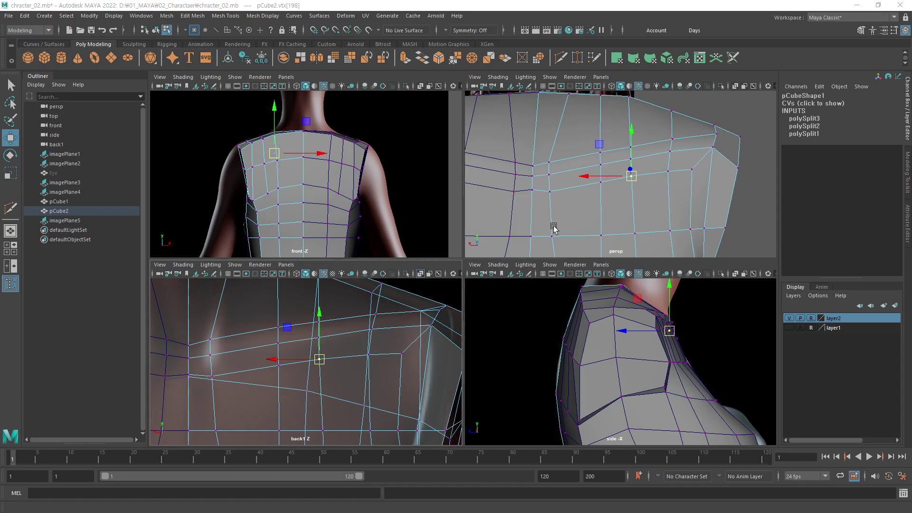
# Raise a shoulder vertex slightly, then frame the neck and shoulder in the side view.
pyautogui.scroll(3, 576, 204)
pyautogui.click(567, 185)
pyautogui.click(567, 157)
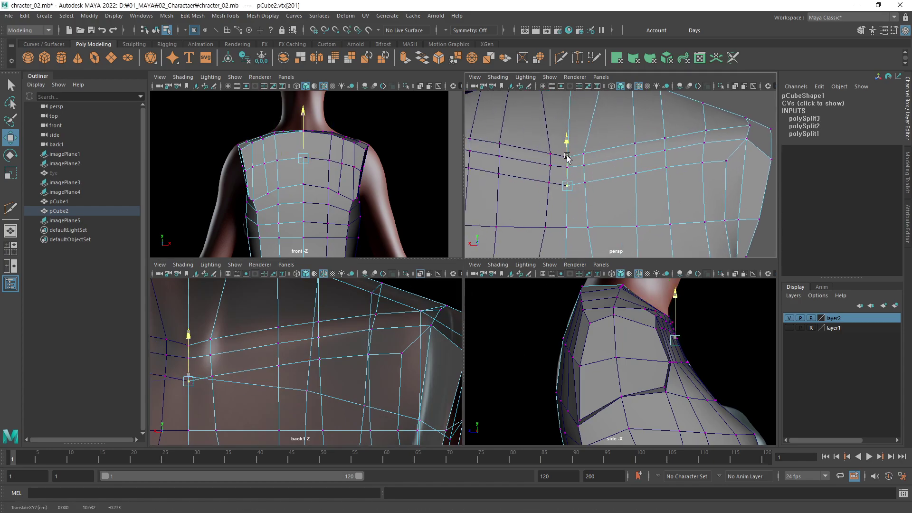
pyautogui.moveTo(567, 157); pyautogui.dragTo(567, 154)
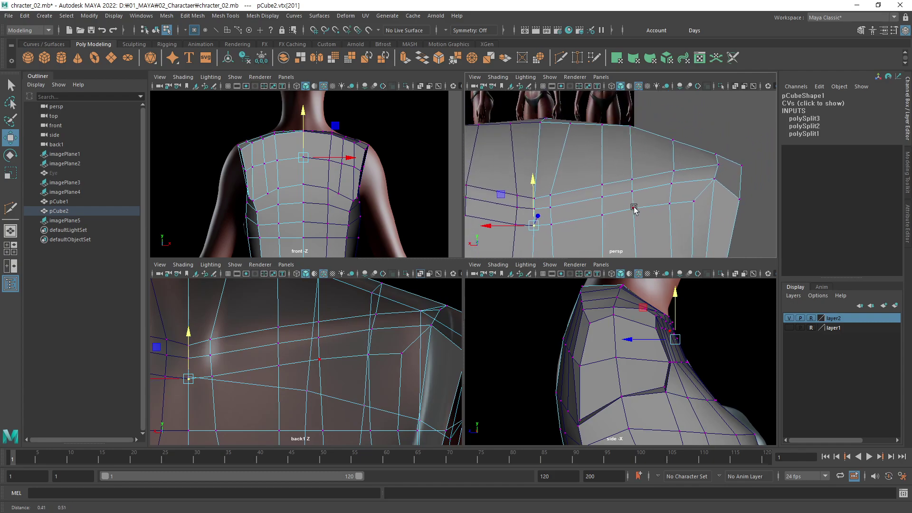
pyautogui.keyDown('alt'); pyautogui.moveTo(664, 171); pyautogui.dragTo(617, 226); pyautogui.keyUp('alt')
pyautogui.scroll(2, 605, 371)
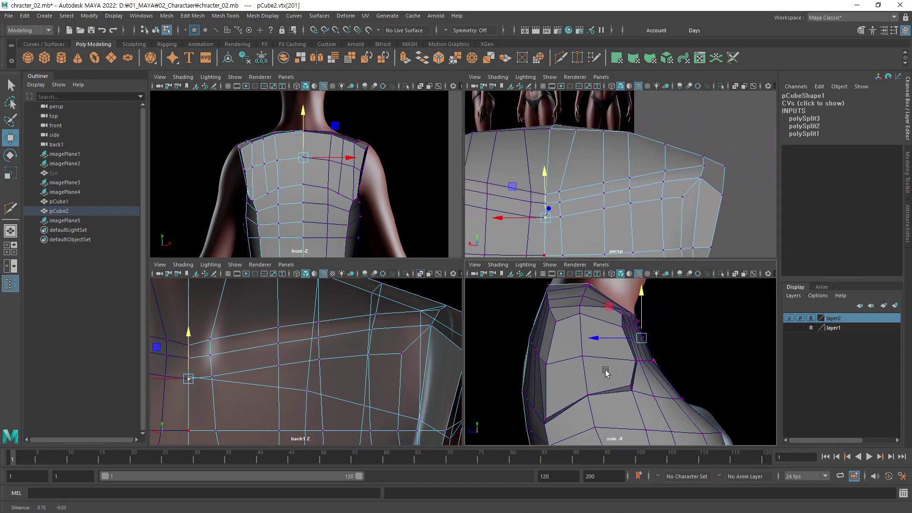
pyautogui.scroll(2, 587, 375)
pyautogui.scroll(-1, 586, 375)
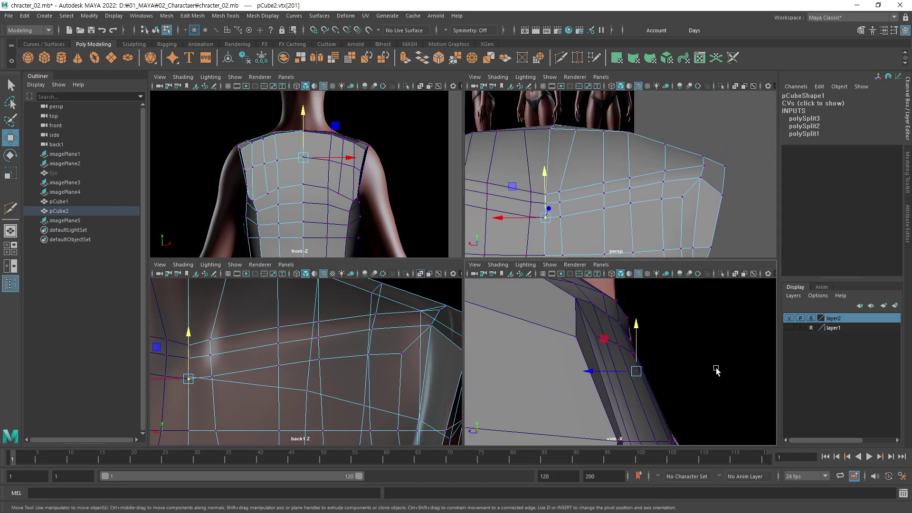
pyautogui.keyDown('alt'); pyautogui.moveTo(635, 349); pyautogui.dragTo(665, 362, button='middle'); pyautogui.keyUp('alt')
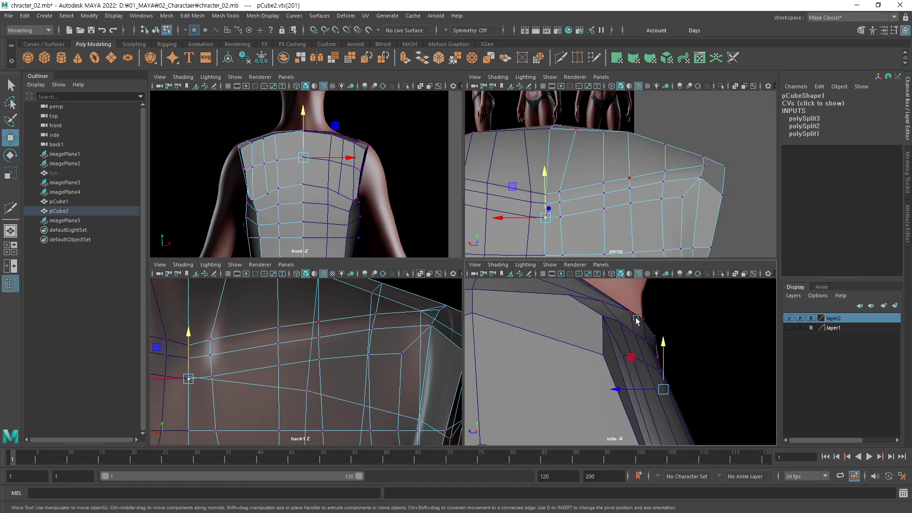
# Pull several shoulder vertices back along the depth axis in the side view.
pyautogui.press('q')
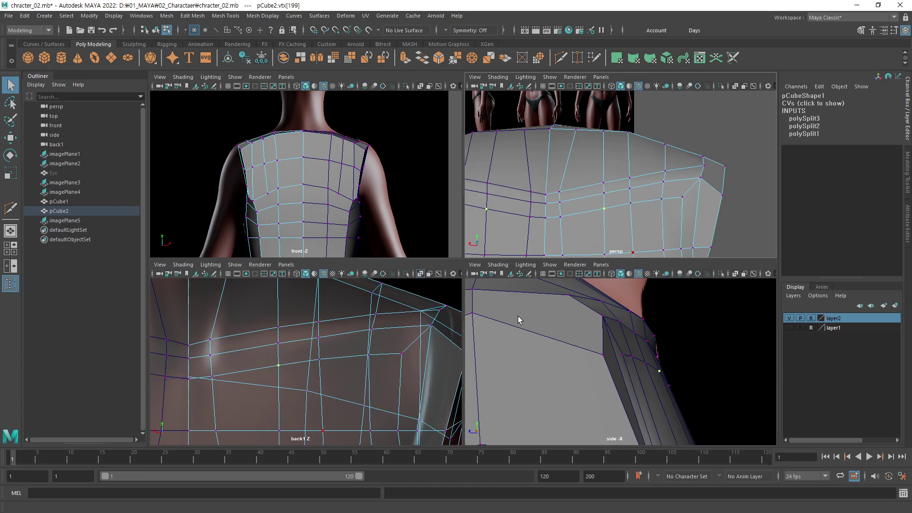
pyautogui.press('w')
pyautogui.moveTo(645, 368); pyautogui.dragTo(640, 373)
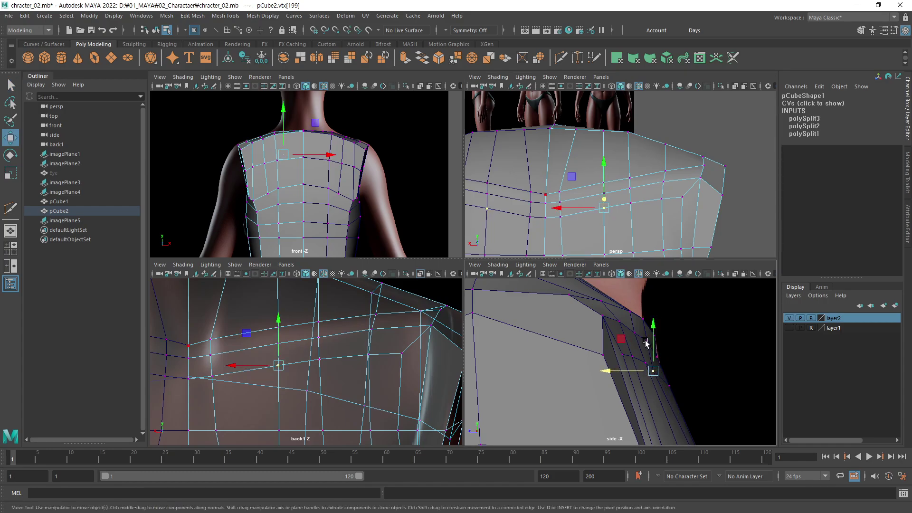
pyautogui.click(636, 357)
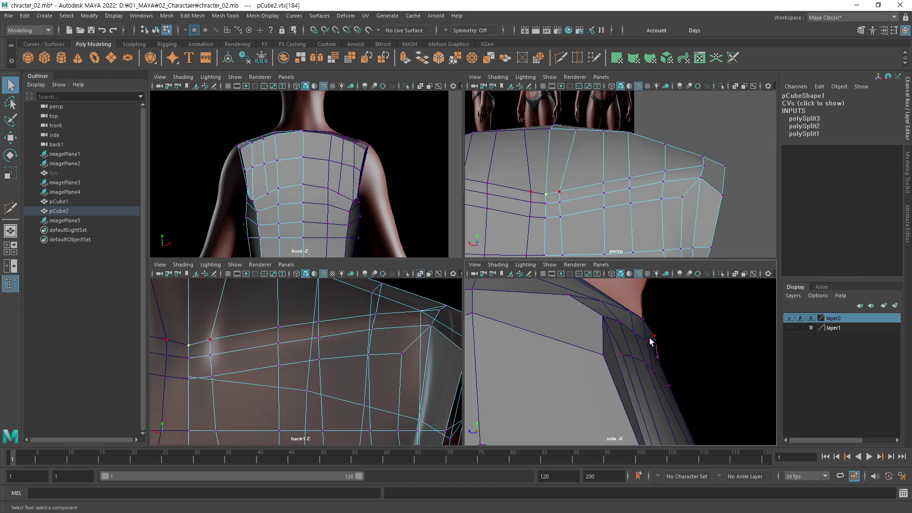
pyautogui.click(644, 341)
pyautogui.moveTo(638, 345)
pyautogui.mouseDown()
pyautogui.moveTo(671, 349)
pyautogui.moveTo(654, 364)
pyautogui.moveTo(637, 356)
pyautogui.mouseUp()
pyautogui.press('q')
pyautogui.click(561, 217)
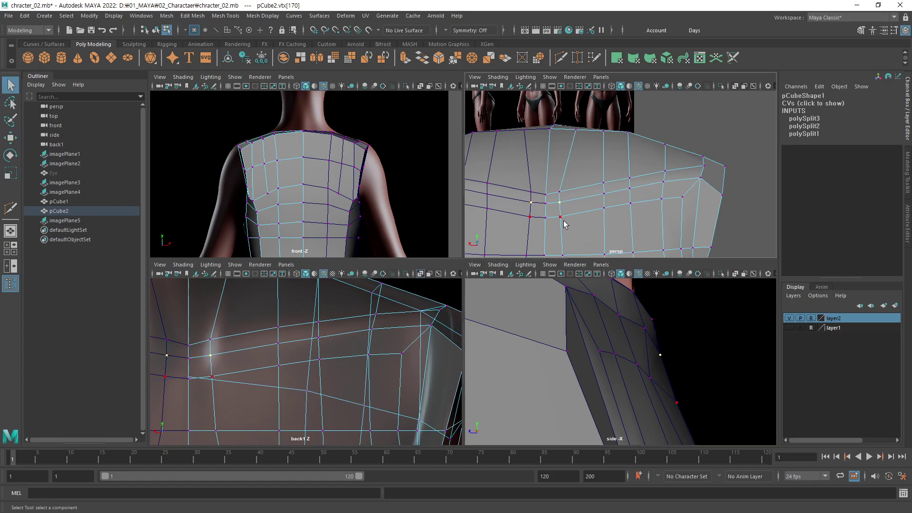
pyautogui.press('w')
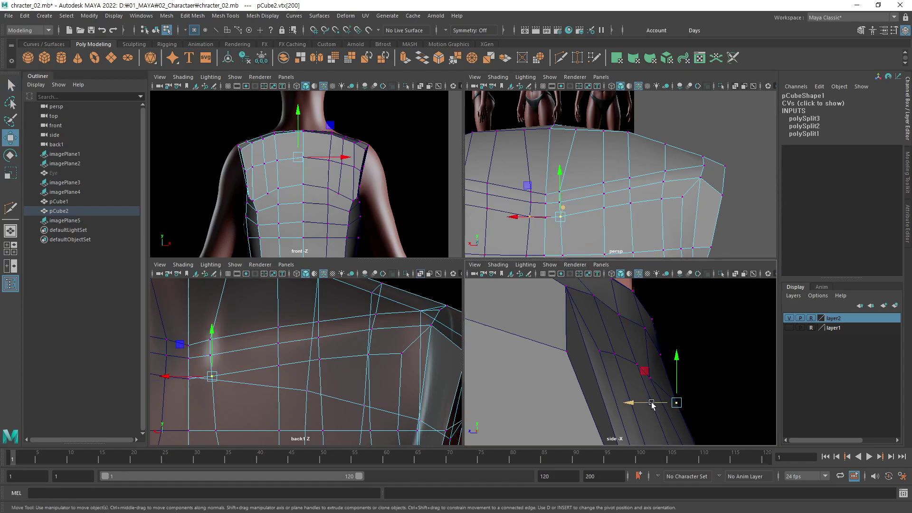
pyautogui.moveTo(652, 404); pyautogui.dragTo(645, 408)
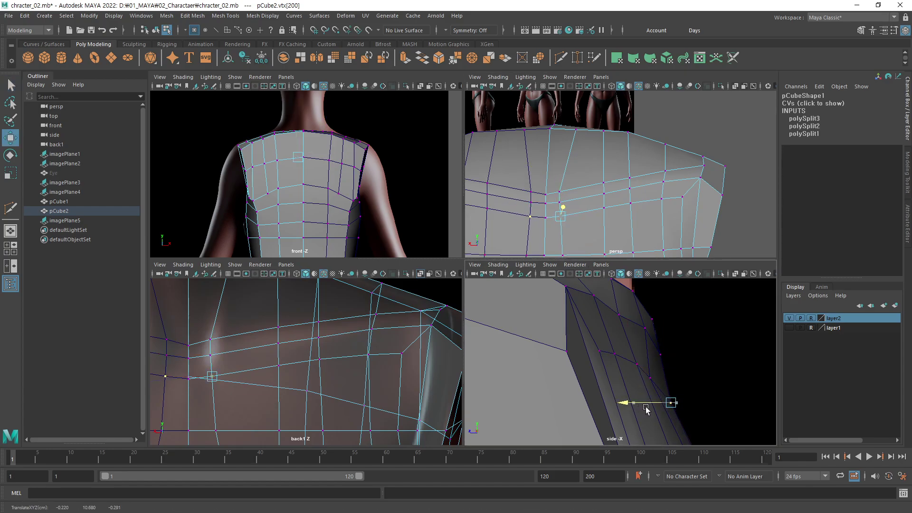
pyautogui.press('q')
pyautogui.press('w')
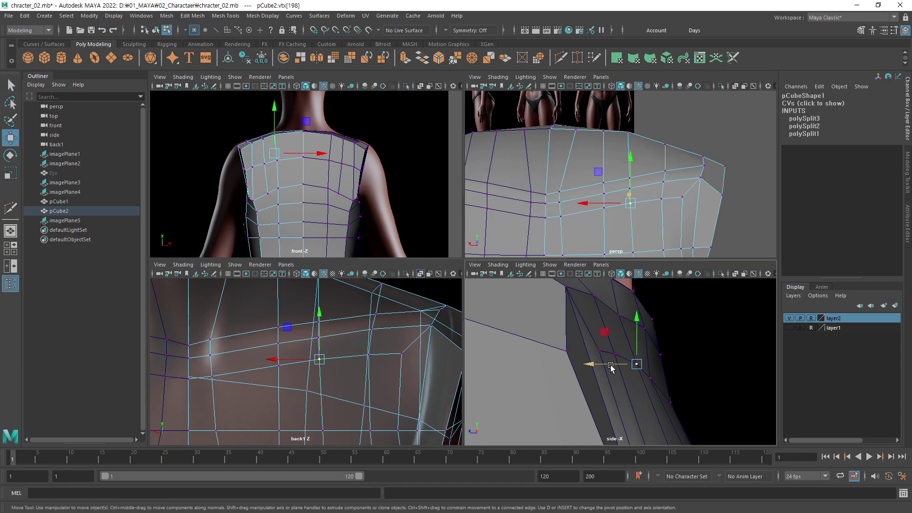
pyautogui.moveTo(610, 365); pyautogui.dragTo(606, 366)
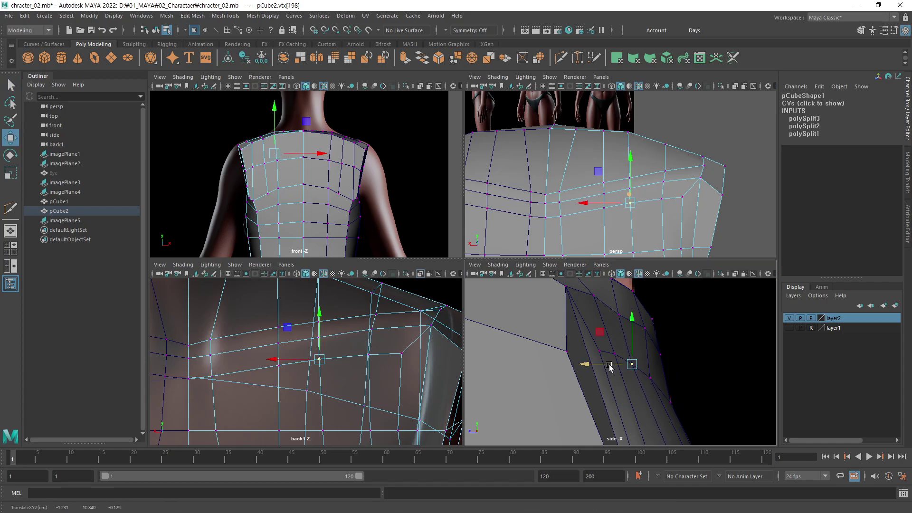
# Shift the vertices near the neck backward, then return to object mode.
pyautogui.click(619, 315)
pyautogui.moveTo(604, 316); pyautogui.dragTo(609, 316)
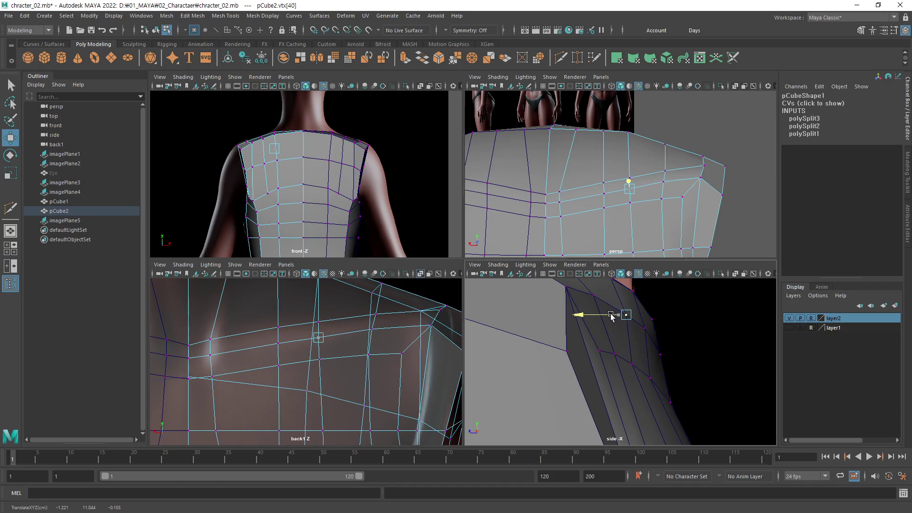
pyautogui.press('q')
pyautogui.click(615, 354)
pyautogui.press('w')
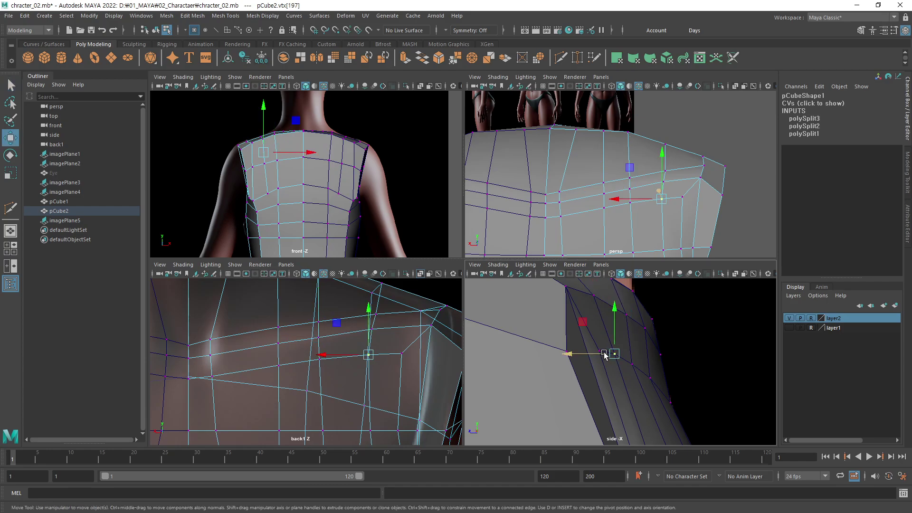
pyautogui.moveTo(608, 354); pyautogui.dragTo(583, 353)
pyautogui.press('q')
pyautogui.press('w')
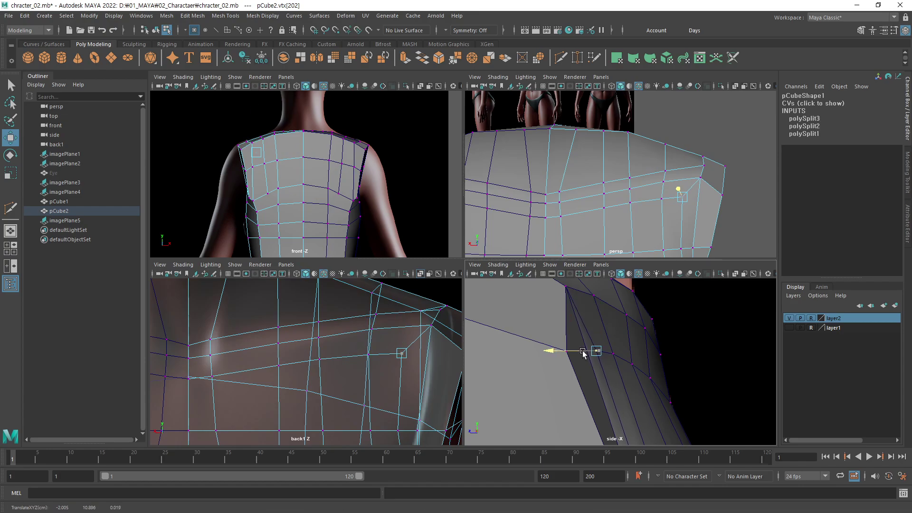
pyautogui.press('F8')
pyautogui.click(692, 367)
pyautogui.moveTo(662, 203)
pyautogui.keyDown('alt'); pyautogui.mouseDown()
pyautogui.moveTo(687, 182)
pyautogui.moveTo(588, 182)
pyautogui.moveTo(542, 164)
pyautogui.moveTo(588, 179)
pyautogui.moveTo(621, 171)
pyautogui.moveTo(593, 167)
pyautogui.mouseUp(); pyautogui.keyUp('alt')
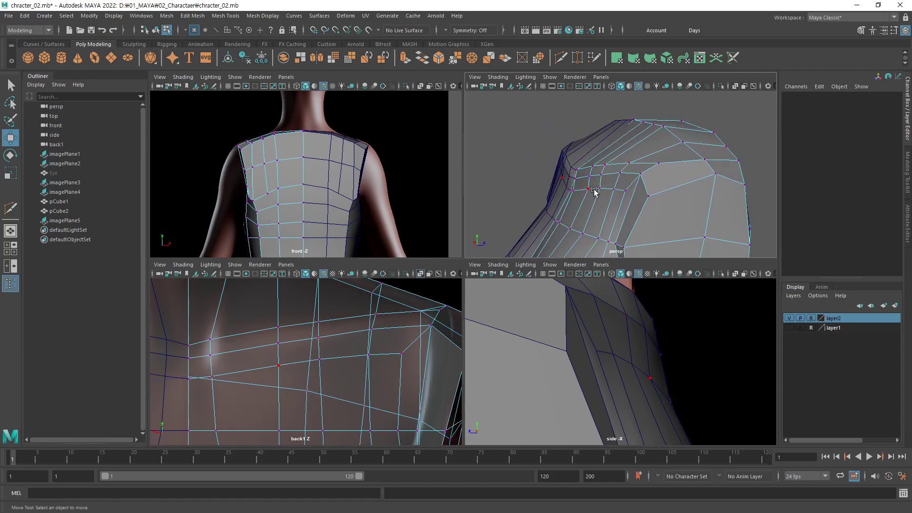
# Adjust vertices along the shoulder's lower edge loop in the perspective view.
pyautogui.moveTo(594, 192)
pyautogui.keyDown('alt'); pyautogui.mouseDown(button='right')
pyautogui.moveTo(619, 203)
pyautogui.moveTo(645, 198)
pyautogui.mouseUp(button='right'); pyautogui.keyUp('alt')
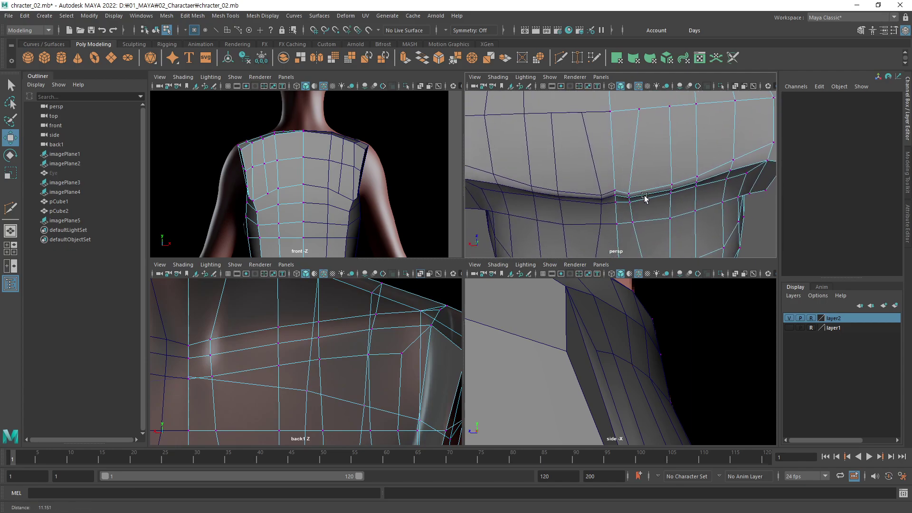
pyautogui.moveTo(645, 199)
pyautogui.keyDown('alt'); pyautogui.mouseDown()
pyautogui.moveTo(627, 197)
pyautogui.moveTo(691, 193)
pyautogui.moveTo(684, 217)
pyautogui.moveTo(666, 201)
pyautogui.moveTo(590, 204)
pyautogui.moveTo(673, 190)
pyautogui.moveTo(626, 186)
pyautogui.mouseUp(); pyautogui.keyUp('alt')
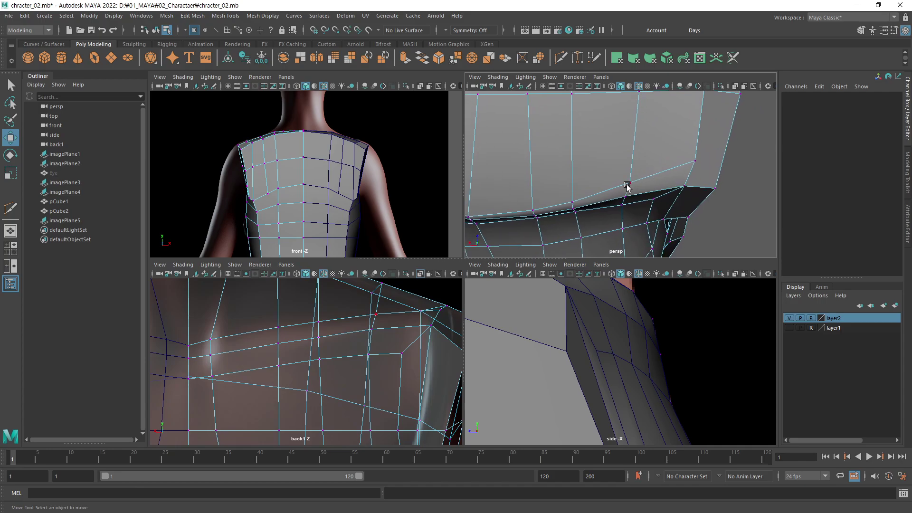
pyautogui.click(628, 184)
pyautogui.moveTo(634, 151); pyautogui.dragTo(630, 157)
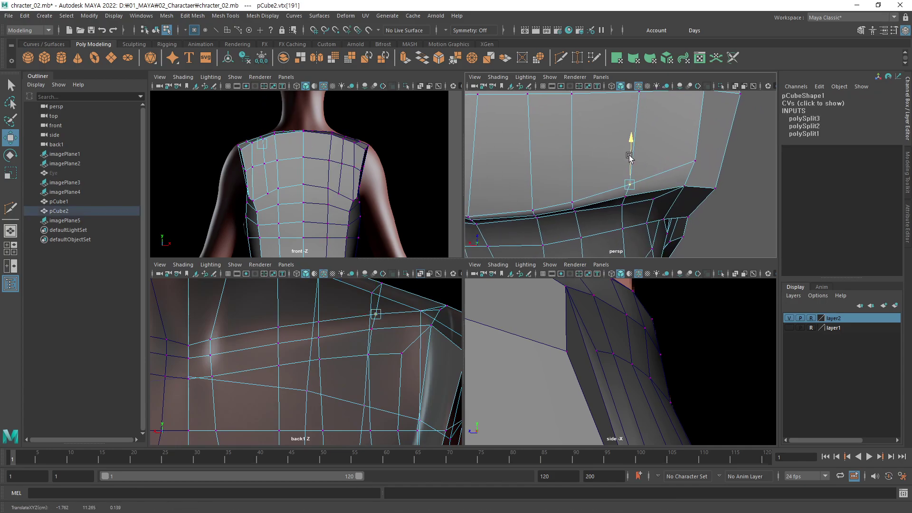
pyautogui.click(626, 197)
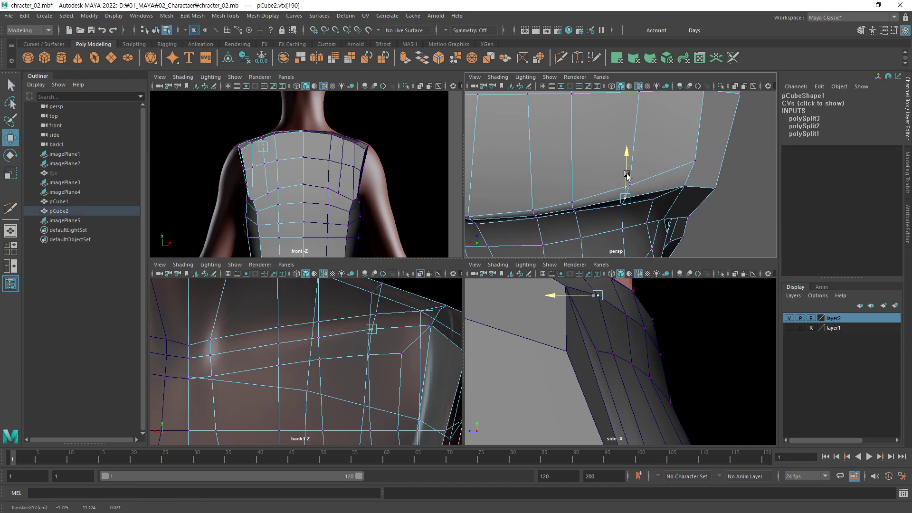
pyautogui.press('q')
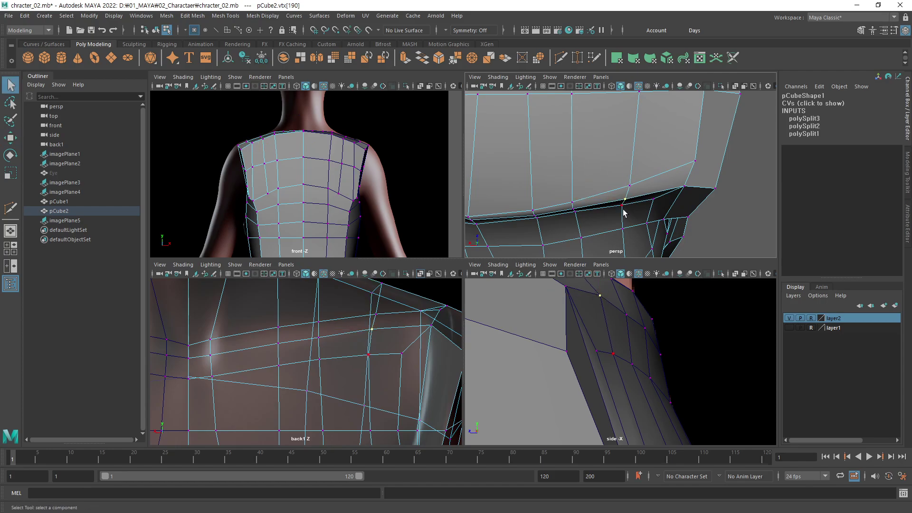
pyautogui.press('w')
pyautogui.click(576, 213)
pyautogui.keyDown('alt'); pyautogui.moveTo(600, 200); pyautogui.dragTo(663, 201); pyautogui.keyUp('alt')
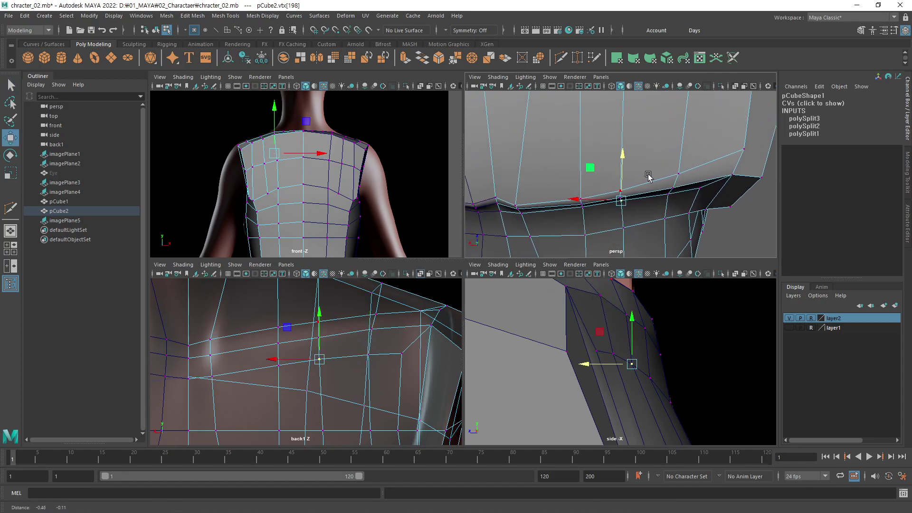
pyautogui.press('q')
pyautogui.press('w')
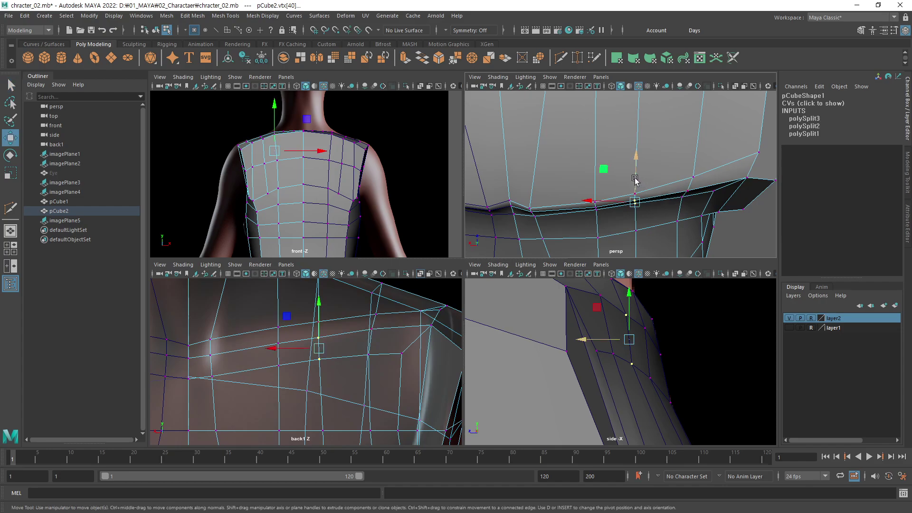
pyautogui.moveTo(635, 185)
pyautogui.mouseDown()
pyautogui.moveTo(660, 193)
pyautogui.moveTo(660, 175)
pyautogui.mouseUp()
# Select the corner and edge vertices around the shoulder while orbiting for visibility.
pyautogui.click(661, 191)
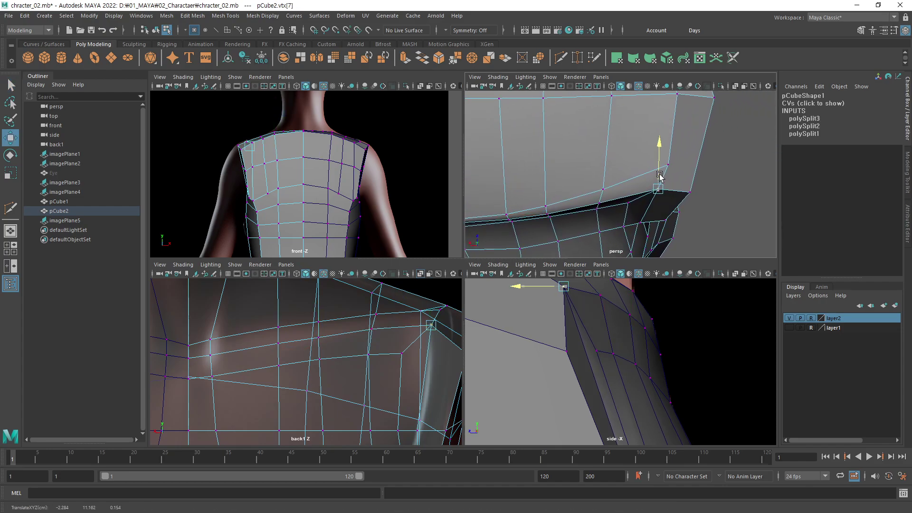
pyautogui.click(669, 166)
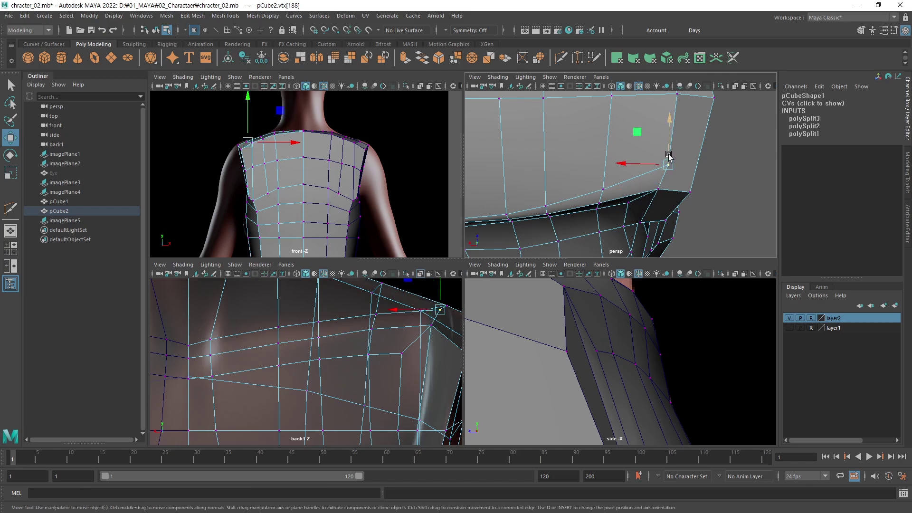
pyautogui.keyDown('alt'); pyautogui.moveTo(632, 203); pyautogui.dragTo(635, 201); pyautogui.keyUp('alt')
pyautogui.click(628, 206)
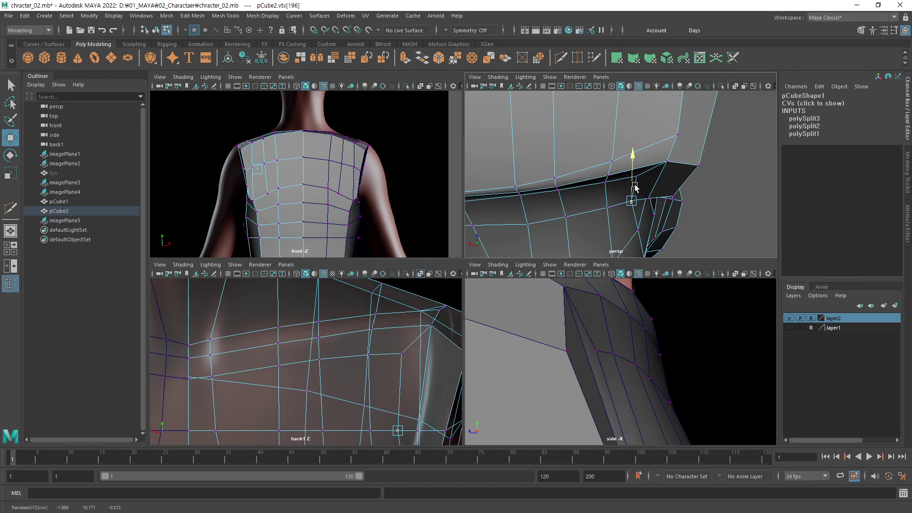
pyautogui.click(635, 188)
pyautogui.keyDown('alt'); pyautogui.moveTo(634, 188); pyautogui.dragTo(648, 196); pyautogui.keyUp('alt')
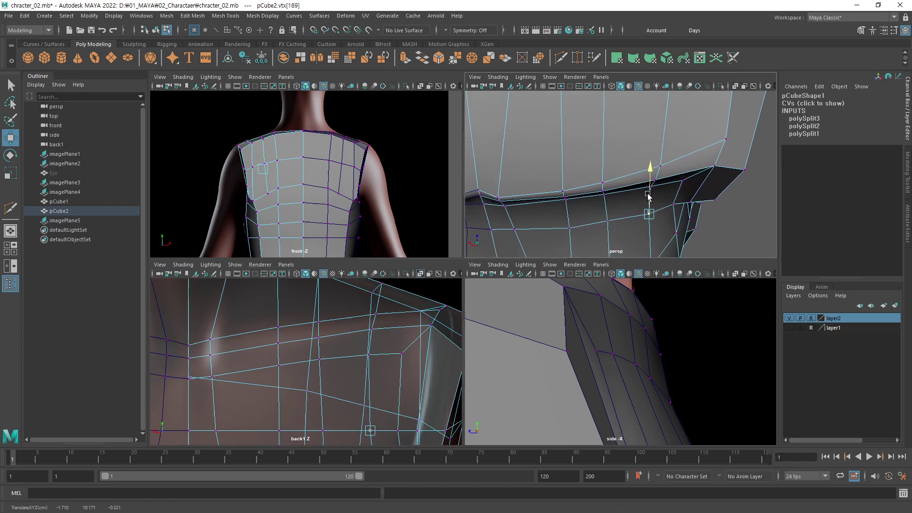
pyautogui.click(612, 220)
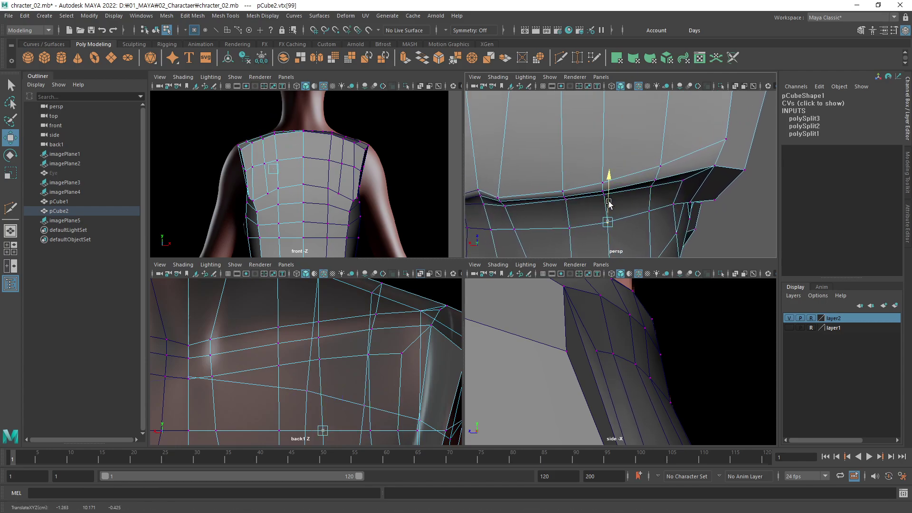
pyautogui.moveTo(609, 205)
pyautogui.keyDown('alt'); pyautogui.mouseDown()
pyautogui.moveTo(589, 165)
pyautogui.moveTo(643, 204)
pyautogui.moveTo(664, 178)
pyautogui.moveTo(666, 157)
pyautogui.moveTo(651, 177)
pyautogui.moveTo(685, 191)
pyautogui.moveTo(692, 255)
pyautogui.moveTo(732, 210)
pyautogui.moveTo(604, 228)
pyautogui.mouseUp(); pyautogui.keyUp('alt')
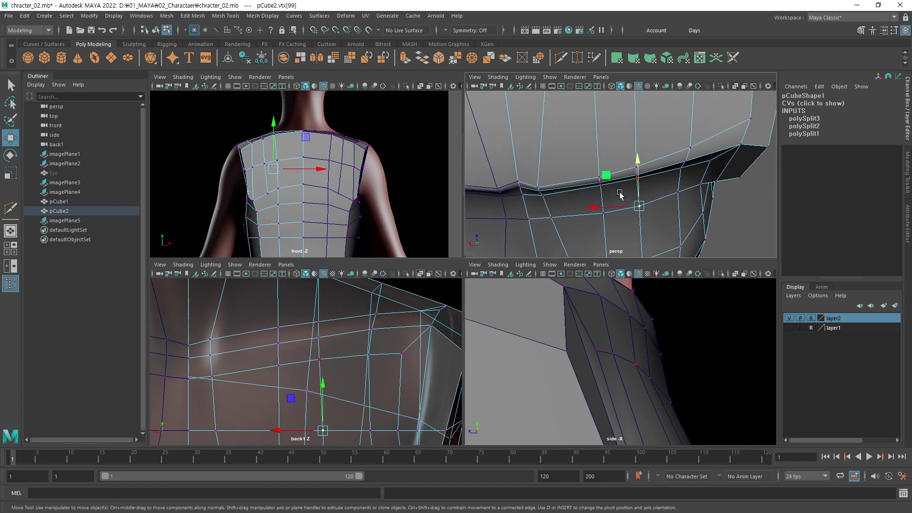
# Drag two shoulder-top vertices down onto the body in the back view.
pyautogui.moveTo(700, 143)
pyautogui.keyDown('alt'); pyautogui.mouseDown(button='right')
pyautogui.moveTo(611, 203)
pyautogui.moveTo(646, 216)
pyautogui.mouseUp(button='right'); pyautogui.keyUp('alt')
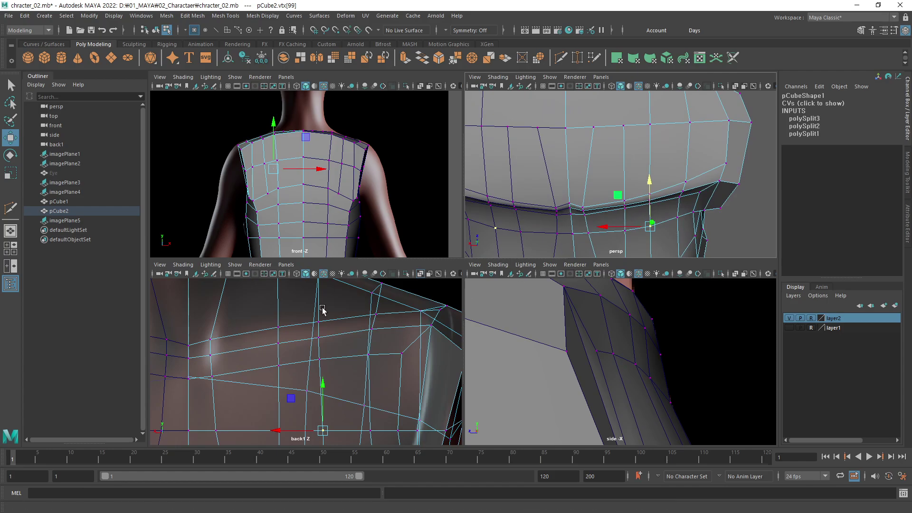
pyautogui.moveTo(356, 291)
pyautogui.keyDown('alt'); pyautogui.mouseDown(button='middle')
pyautogui.moveTo(357, 338)
pyautogui.moveTo(369, 315)
pyautogui.moveTo(358, 347)
pyautogui.moveTo(392, 326)
pyautogui.moveTo(346, 307)
pyautogui.mouseUp(button='middle'); pyautogui.keyUp('alt')
pyautogui.moveTo(347, 306); pyautogui.dragTo(292, 349)
pyautogui.moveTo(315, 302)
pyautogui.mouseDown()
pyautogui.moveTo(313, 311)
pyautogui.moveTo(321, 295)
pyautogui.moveTo(309, 325)
pyautogui.moveTo(314, 311)
pyautogui.mouseUp()
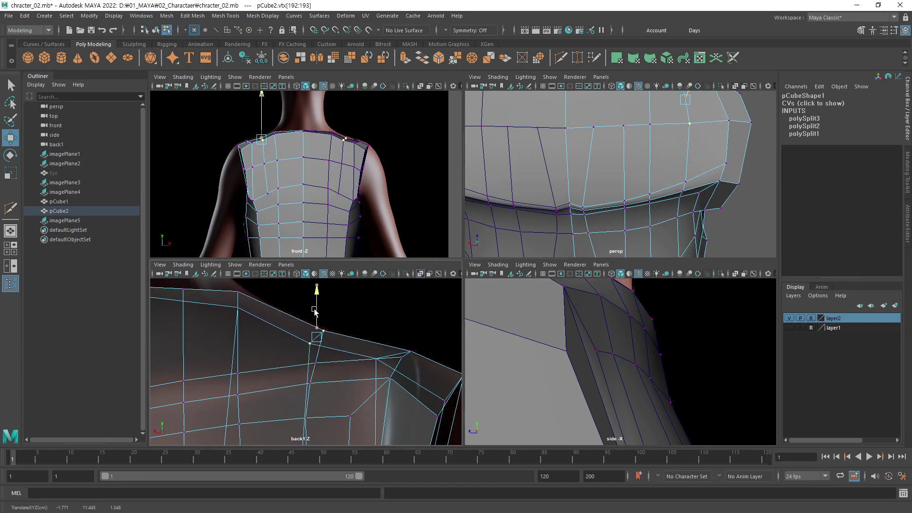
# Raise the back neckline vertices slightly in the back view toward the base of the neck.
pyautogui.keyDown('alt'); pyautogui.moveTo(352, 364); pyautogui.dragTo(361, 325, button='middle'); pyautogui.keyUp('alt')
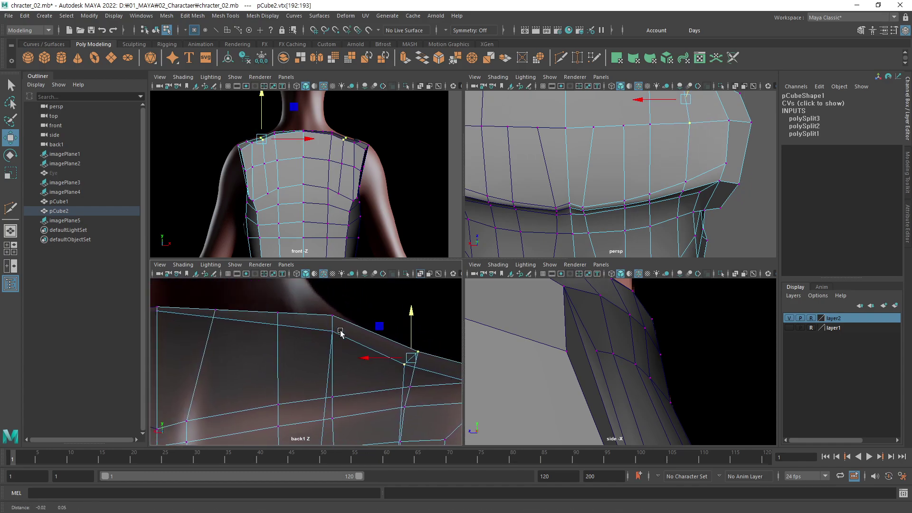
pyautogui.click(352, 323)
pyautogui.moveTo(352, 320); pyautogui.dragTo(353, 314)
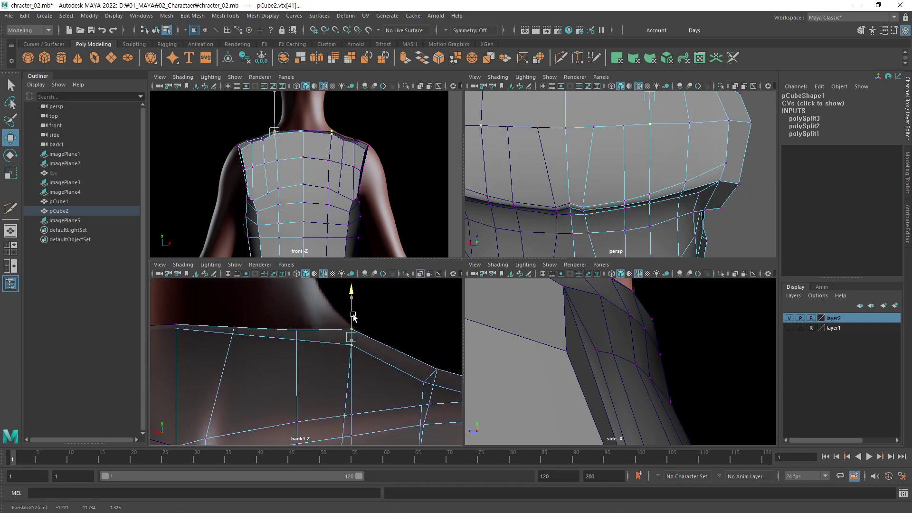
pyautogui.click(297, 327)
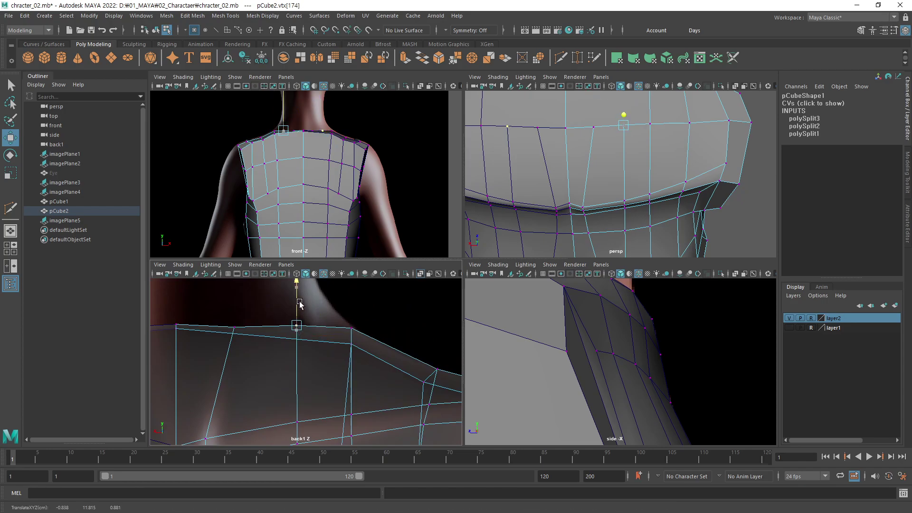
pyautogui.click(234, 327)
pyautogui.moveTo(235, 306); pyautogui.dragTo(236, 303)
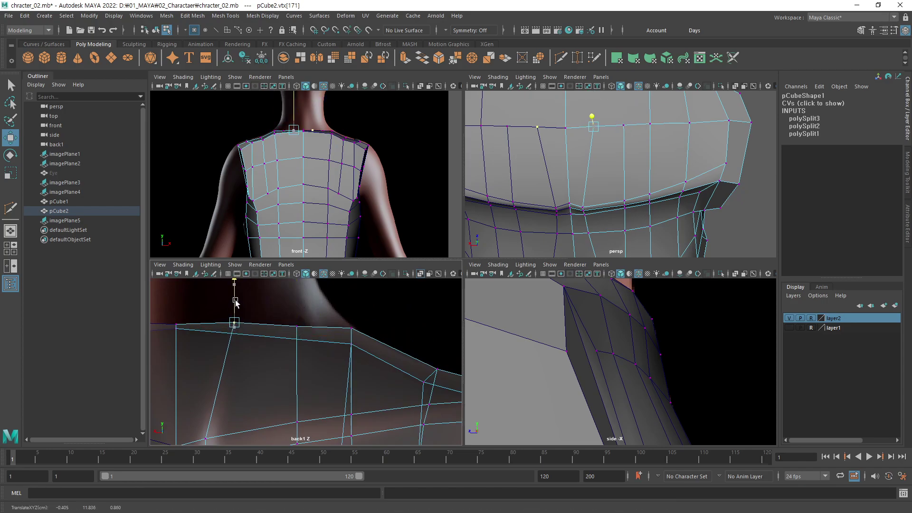
# Zoom, pan and orbit the back and perspective views to frame the shoulder.
pyautogui.scroll(-3, 326, 357)
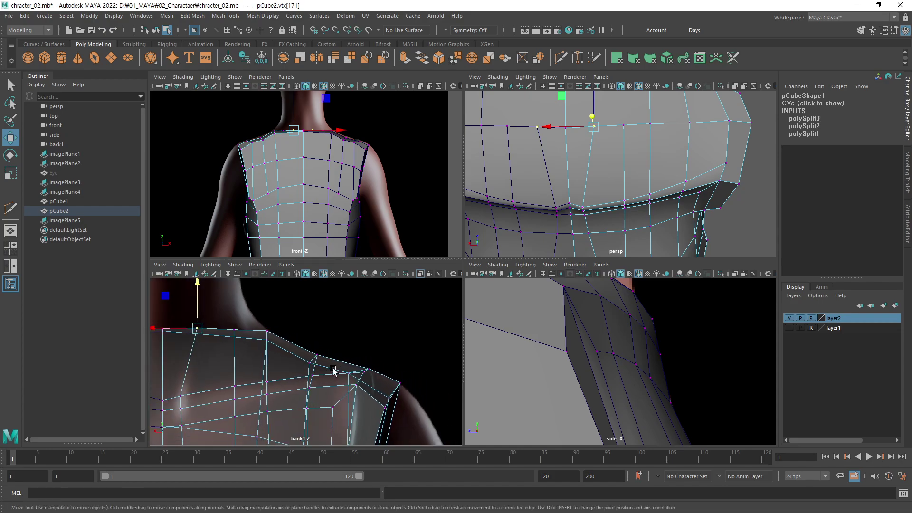
pyautogui.moveTo(336, 370)
pyautogui.keyDown('alt'); pyautogui.mouseDown(button='middle')
pyautogui.moveTo(392, 327)
pyautogui.moveTo(403, 353)
pyautogui.mouseUp(button='middle'); pyautogui.keyUp('alt')
pyautogui.scroll(2, 392, 327)
pyautogui.scroll(1, 403, 353)
pyautogui.scroll(1, 417, 345)
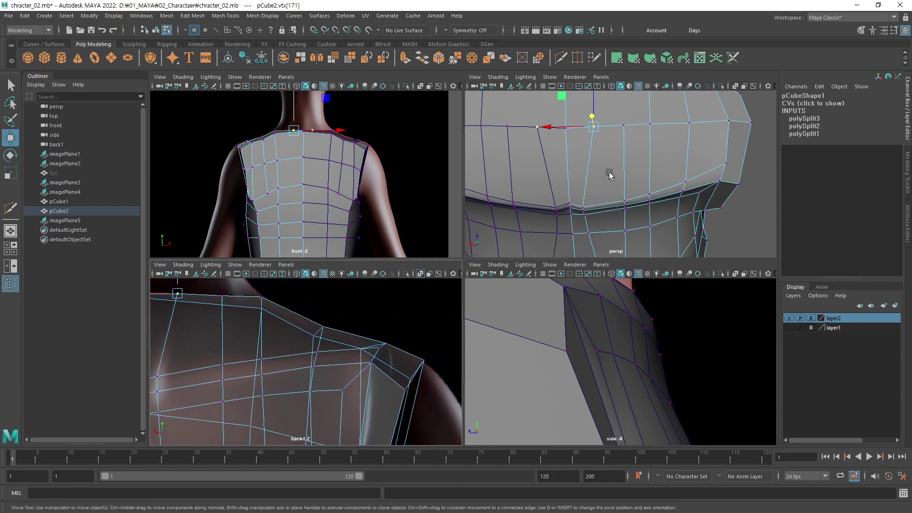
pyautogui.keyDown('alt'); pyautogui.moveTo(609, 174); pyautogui.dragTo(613, 184, button='middle'); pyautogui.keyUp('alt')
pyautogui.moveTo(614, 213)
pyautogui.keyDown('alt'); pyautogui.mouseDown()
pyautogui.moveTo(615, 169)
pyautogui.moveTo(641, 161)
pyautogui.moveTo(621, 166)
pyautogui.moveTo(621, 194)
pyautogui.moveTo(651, 170)
pyautogui.moveTo(631, 199)
pyautogui.mouseUp(); pyautogui.keyUp('alt')
pyautogui.keyDown('alt'); pyautogui.moveTo(331, 407); pyautogui.dragTo(364, 377, button='middle'); pyautogui.keyUp('alt')
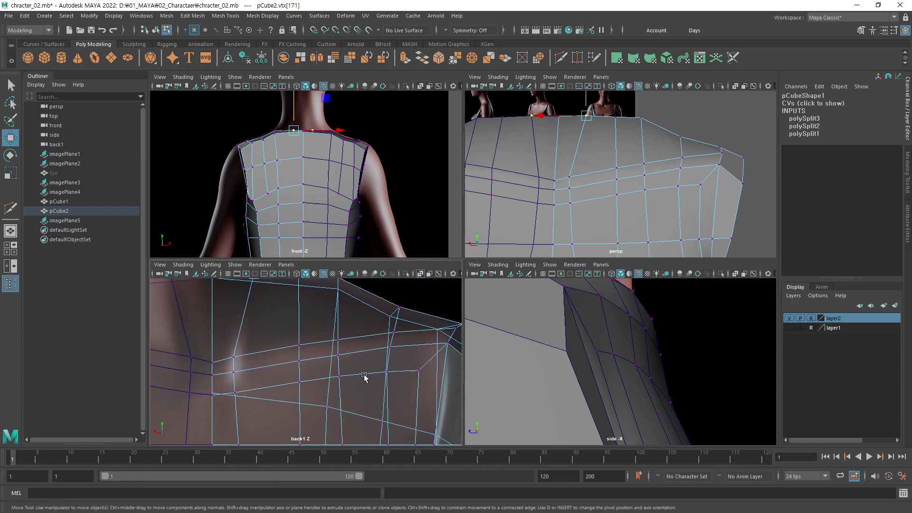
pyautogui.press('3')
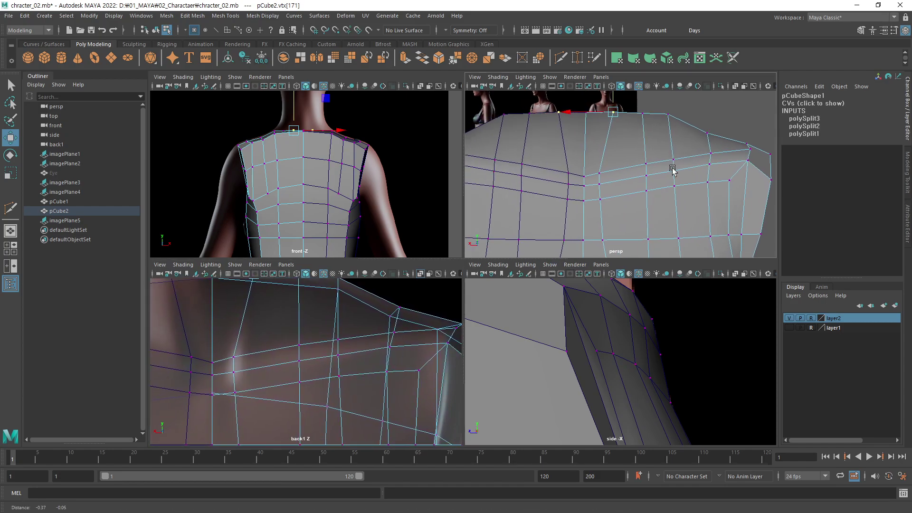
pyautogui.keyDown('alt'); pyautogui.moveTo(654, 139); pyautogui.dragTo(665, 133, button='middle'); pyautogui.keyUp('alt')
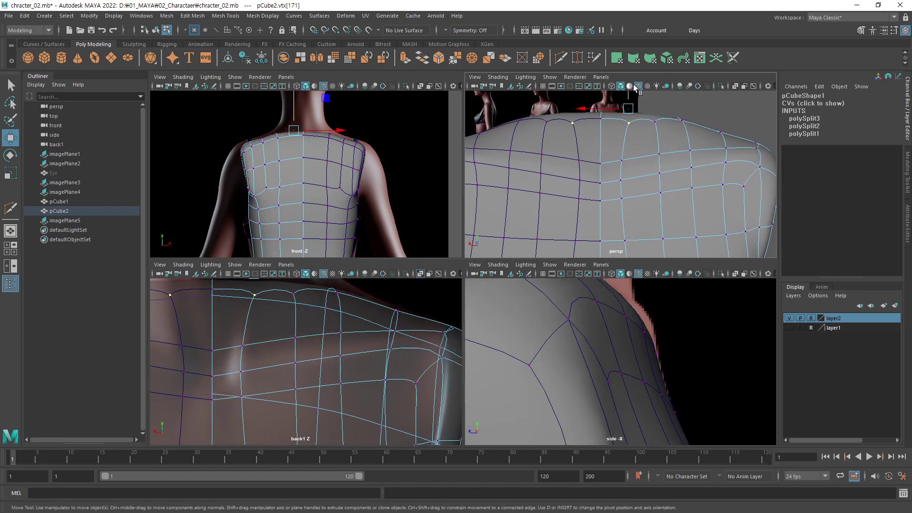
pyautogui.moveTo(644, 177)
pyautogui.keyDown('alt'); pyautogui.mouseDown()
pyautogui.moveTo(576, 183)
pyautogui.moveTo(559, 199)
pyautogui.moveTo(610, 205)
pyautogui.moveTo(594, 211)
pyautogui.mouseUp(); pyautogui.keyUp('alt')
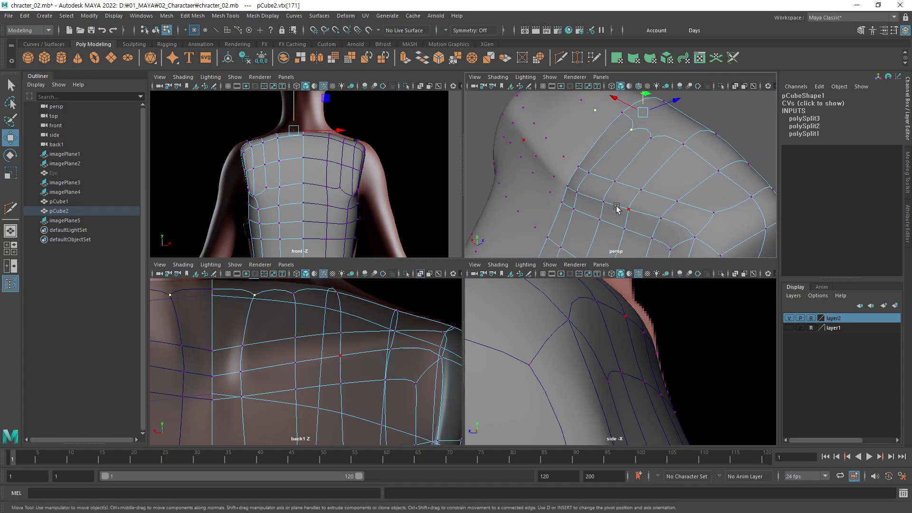
pyautogui.press('1')
pyautogui.moveTo(618, 205)
pyautogui.keyDown('alt'); pyautogui.mouseDown()
pyautogui.moveTo(648, 204)
pyautogui.moveTo(619, 197)
pyautogui.moveTo(617, 206)
pyautogui.moveTo(641, 202)
pyautogui.moveTo(617, 205)
pyautogui.mouseUp(); pyautogui.keyUp('alt')
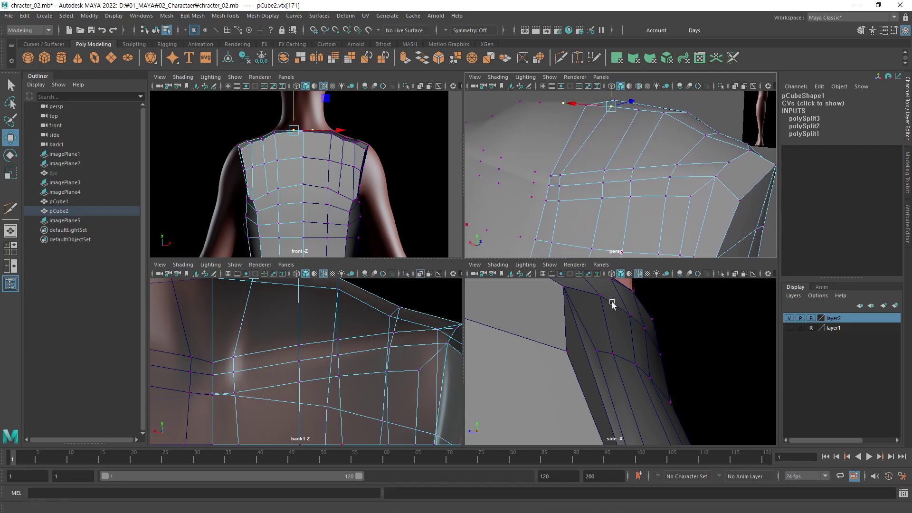
pyautogui.keyDown('alt'); pyautogui.moveTo(622, 383); pyautogui.dragTo(613, 383, button='right'); pyautogui.keyUp('alt')
pyautogui.keyDown('alt'); pyautogui.moveTo(612, 383); pyautogui.dragTo(634, 392, button='middle'); pyautogui.keyUp('alt')
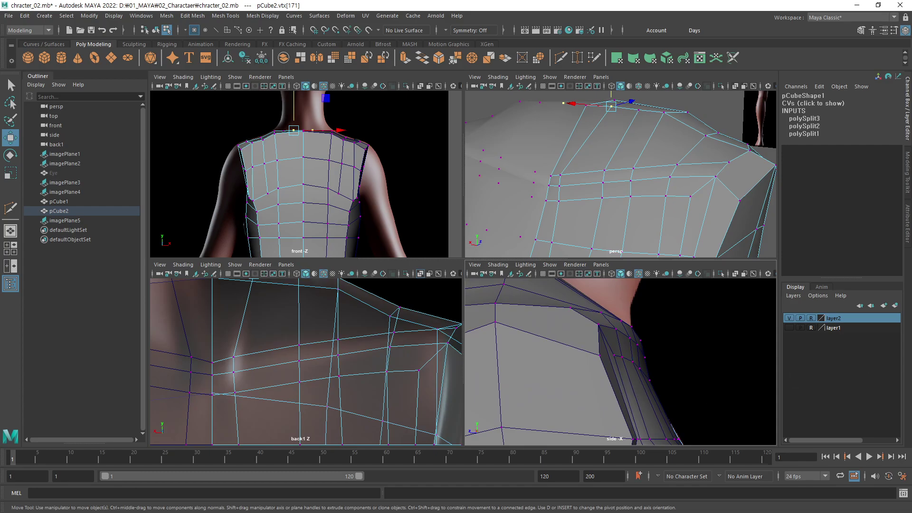
pyautogui.hotkey('shift', 'f')
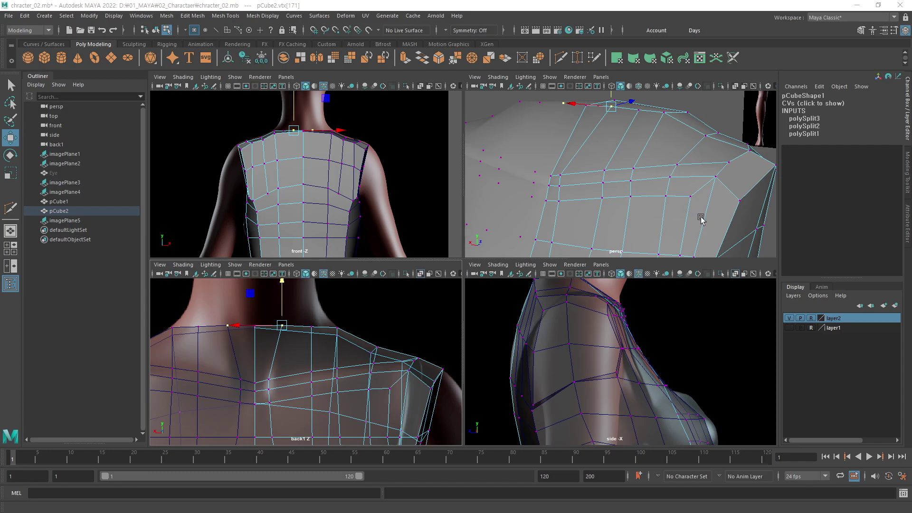
pyautogui.click(689, 205)
pyautogui.moveTo(688, 199)
pyautogui.keyDown('alt'); pyautogui.mouseDown()
pyautogui.moveTo(658, 172)
pyautogui.moveTo(611, 197)
pyautogui.moveTo(643, 212)
pyautogui.moveTo(657, 177)
pyautogui.moveTo(664, 197)
pyautogui.moveTo(686, 179)
pyautogui.moveTo(616, 195)
pyautogui.moveTo(599, 176)
pyautogui.mouseUp(); pyautogui.keyUp('alt')
pyautogui.click(596, 166)
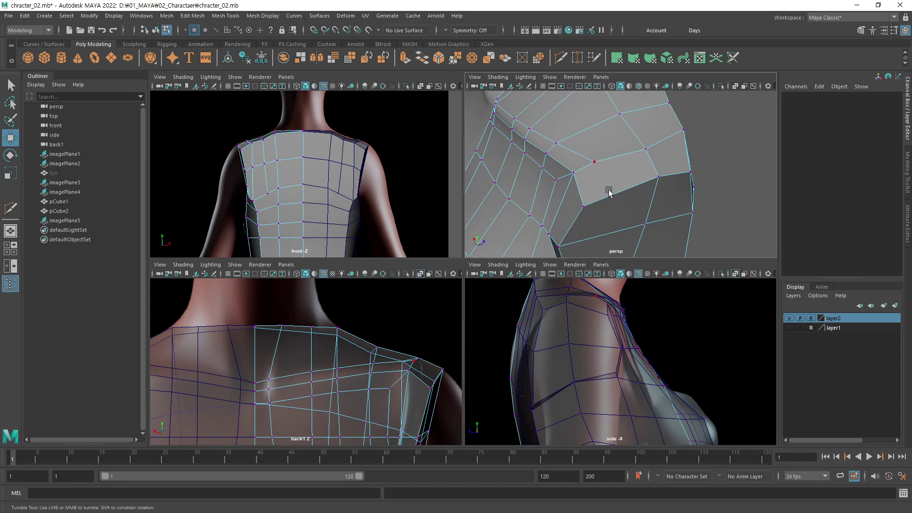
# Split the upper shoulder face with a Multi-Cut edge in the maximized perspective view.
pyautogui.moveTo(608, 191)
pyautogui.keyDown('alt'); pyautogui.mouseDown()
pyautogui.moveTo(627, 187)
pyautogui.moveTo(572, 244)
pyautogui.moveTo(395, 271)
pyautogui.moveTo(351, 247)
pyautogui.mouseUp(); pyautogui.keyUp('alt')
pyautogui.press('space')
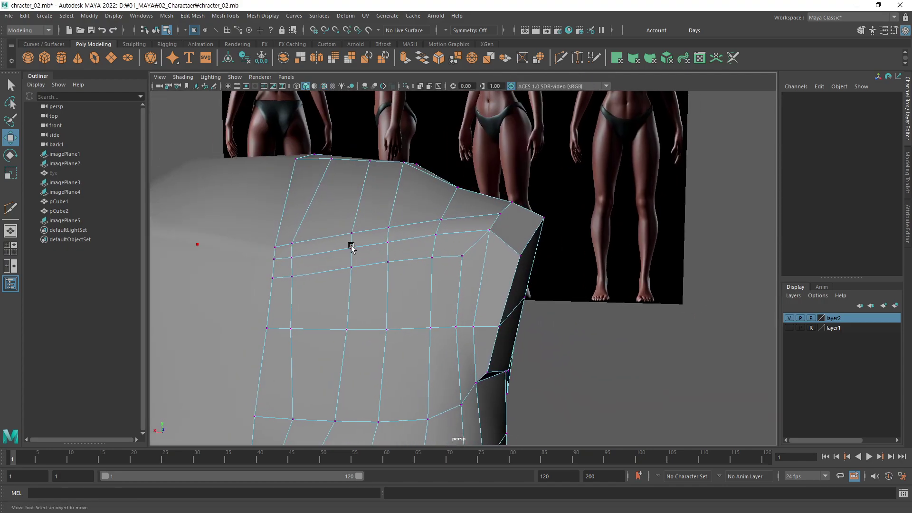
pyautogui.moveTo(497, 221)
pyautogui.keyDown('alt'); pyautogui.mouseDown()
pyautogui.moveTo(429, 247)
pyautogui.moveTo(449, 274)
pyautogui.moveTo(494, 274)
pyautogui.moveTo(509, 256)
pyautogui.mouseUp(); pyautogui.keyUp('alt')
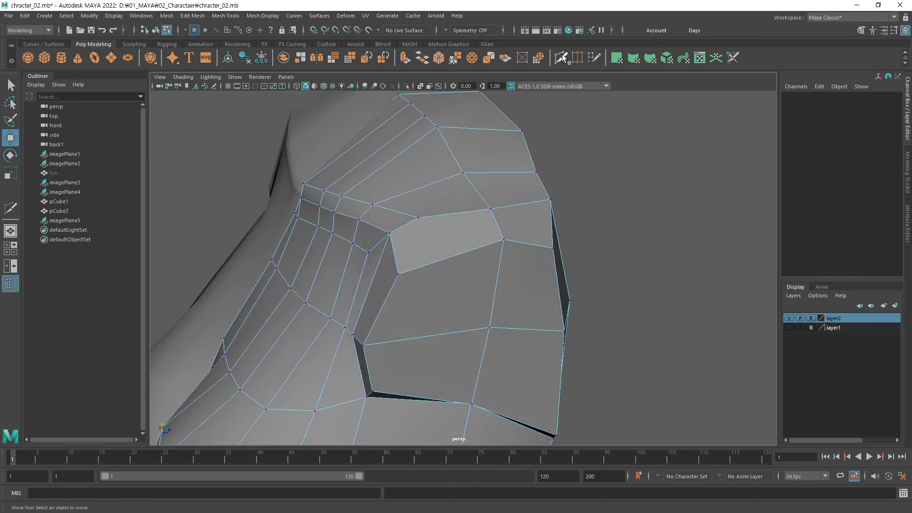
pyautogui.press('y')
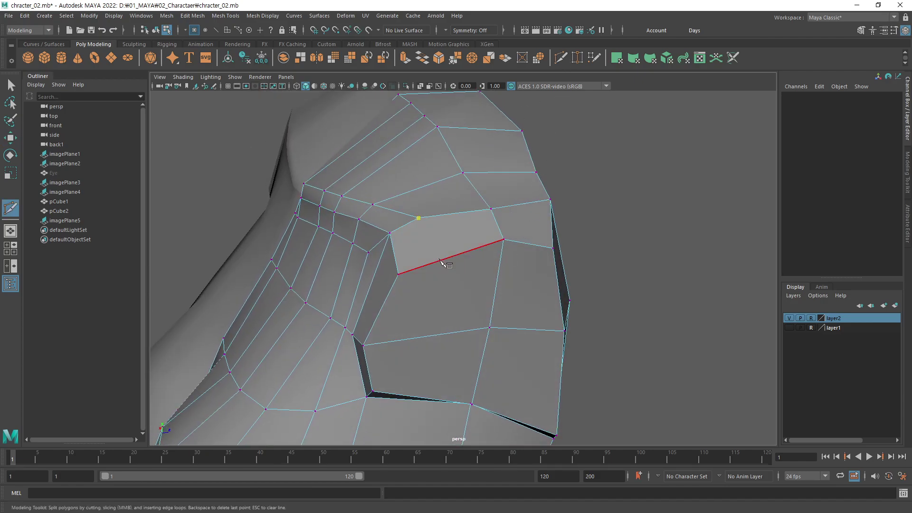
pyautogui.click(435, 262)
pyautogui.press('Return')
# Cut a second edge across the side of the shoulder in the side view.
pyautogui.moveTo(448, 312)
pyautogui.keyDown('alt'); pyautogui.mouseDown(button='right')
pyautogui.moveTo(428, 291)
pyautogui.moveTo(430, 335)
pyautogui.moveTo(426, 312)
pyautogui.mouseUp(button='right'); pyautogui.keyUp('alt')
pyautogui.press('space')
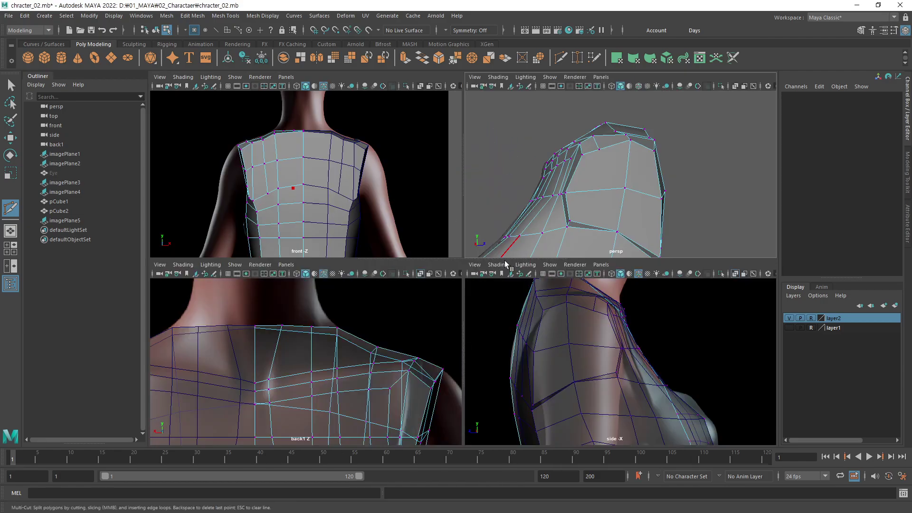
pyautogui.keyDown('alt'); pyautogui.moveTo(560, 341); pyautogui.dragTo(559, 366, button='right'); pyautogui.keyUp('alt')
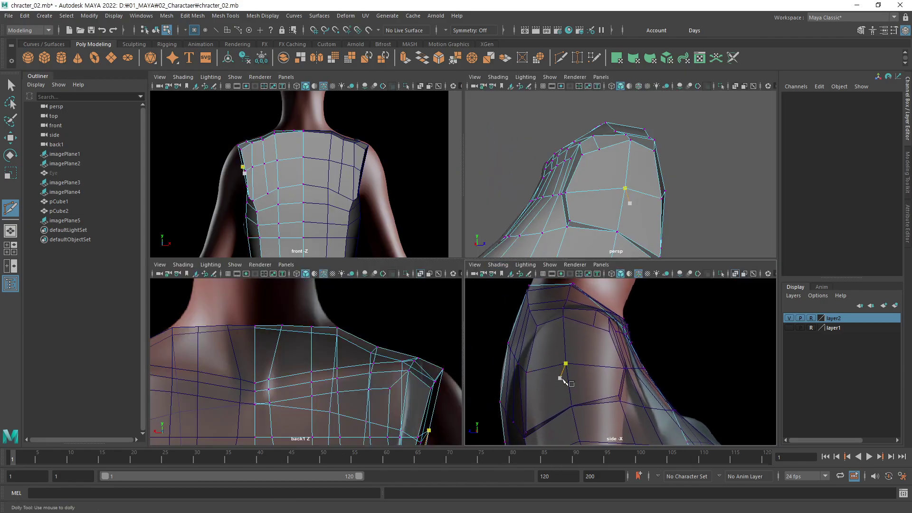
pyautogui.keyDown('alt'); pyautogui.moveTo(556, 373); pyautogui.dragTo(598, 383, button='middle'); pyautogui.keyUp('alt')
pyautogui.click(594, 365)
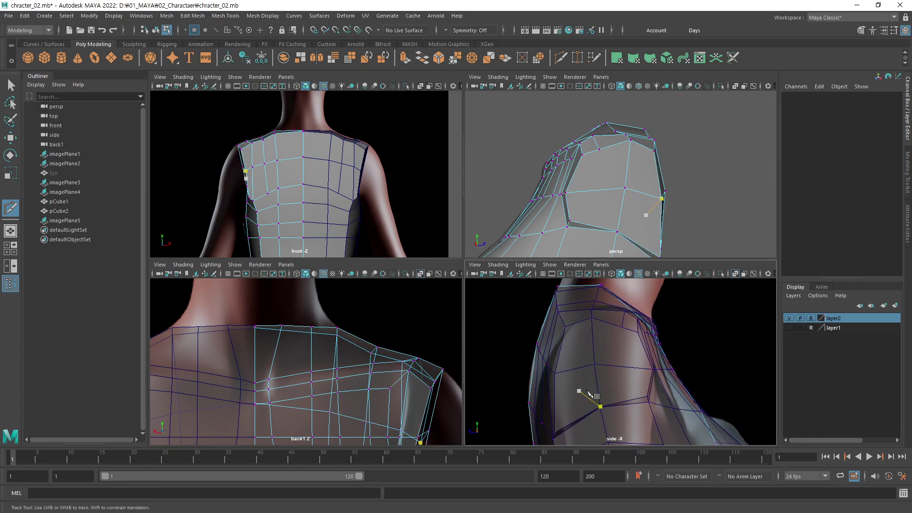
pyautogui.click(555, 373)
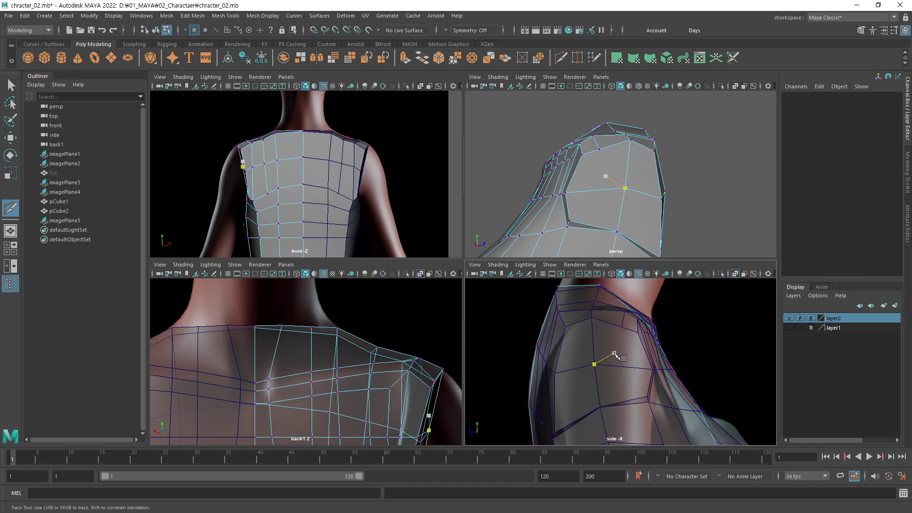
pyautogui.keyDown('alt'); pyautogui.moveTo(631, 334); pyautogui.dragTo(635, 327, button='middle'); pyautogui.keyUp('alt')
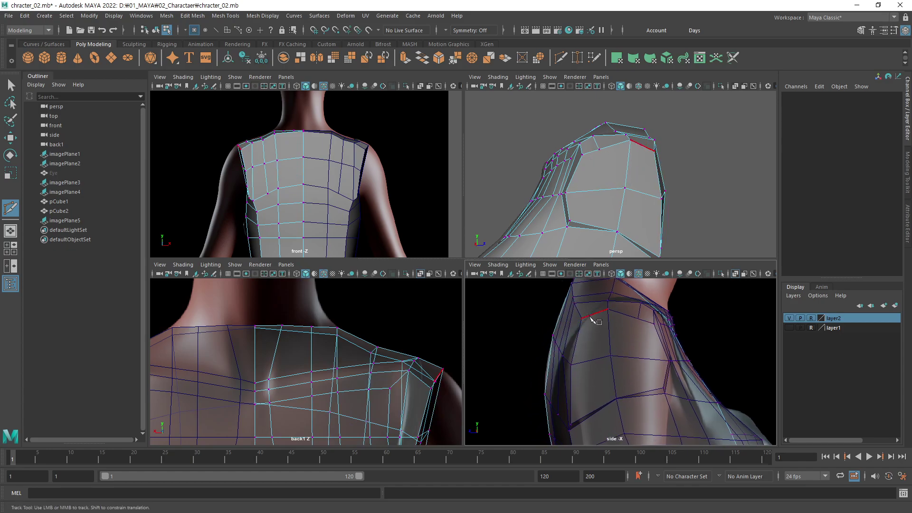
# Nudge the shoulder-edge vertex near the new cut slightly downward.
pyautogui.press('w')
pyautogui.click(583, 154)
pyautogui.keyDown('alt'); pyautogui.moveTo(638, 384); pyautogui.dragTo(626, 383, button='middle'); pyautogui.keyUp('alt')
pyautogui.scroll(3, 629, 361)
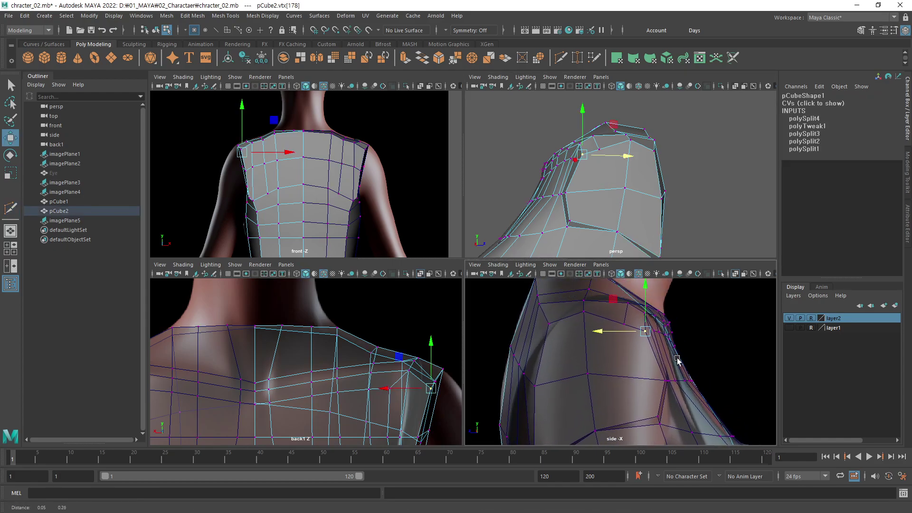
pyautogui.press('q')
pyautogui.press('w')
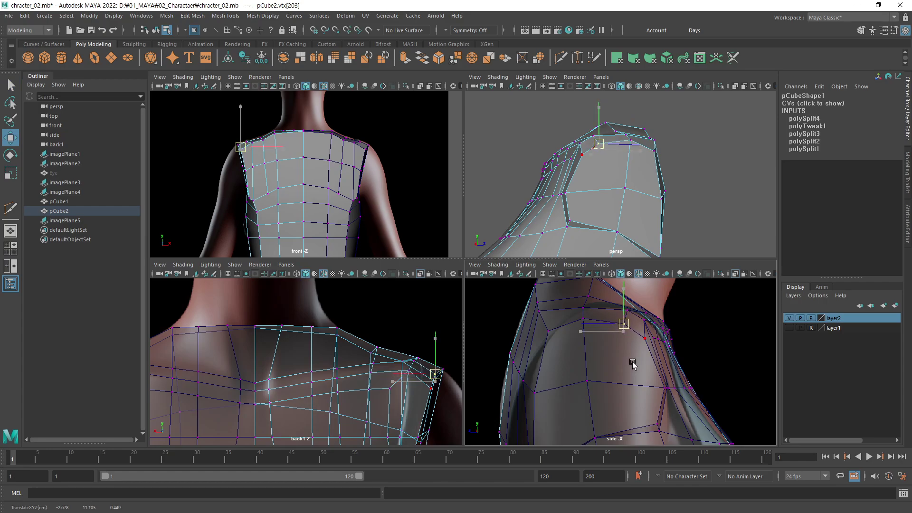
pyautogui.click(639, 342)
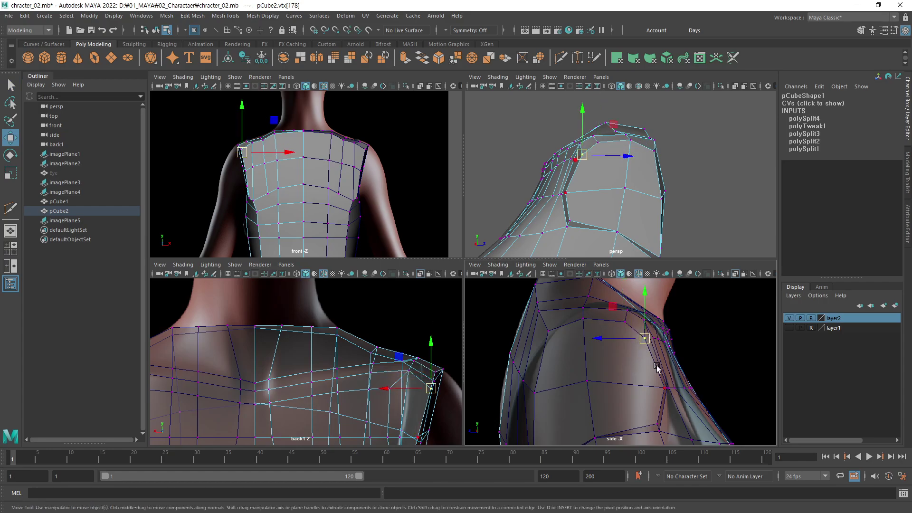
pyautogui.moveTo(642, 340); pyautogui.dragTo(663, 378)
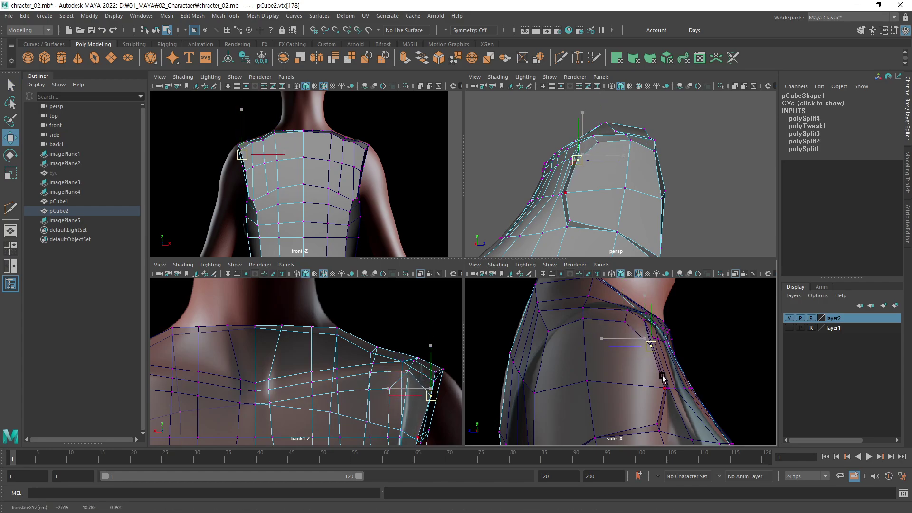
# Adjust the neighbouring shoulder vertices, undoing a stray move along the way.
pyautogui.press('q')
pyautogui.click(627, 333)
pyautogui.press('w')
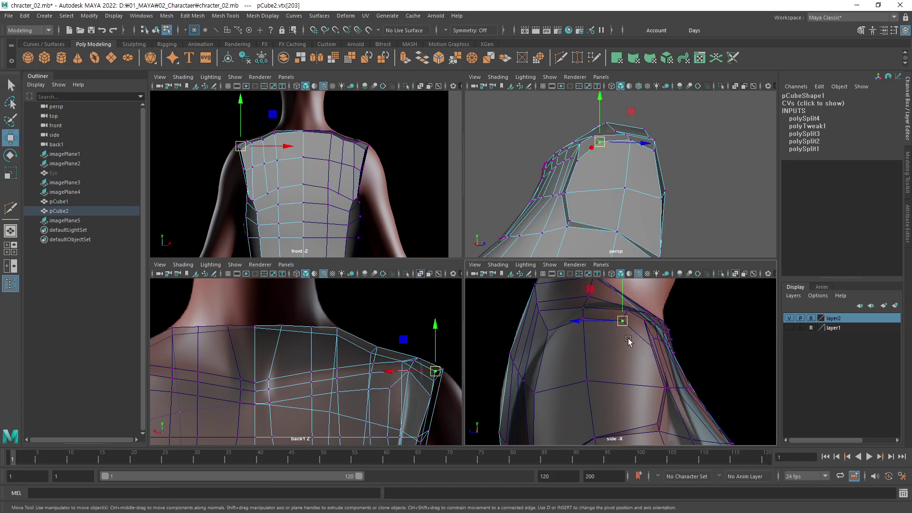
pyautogui.moveTo(628, 340); pyautogui.dragTo(633, 345, button='middle')
pyautogui.hotkey('ctrl', 'z')
pyautogui.hotkey('ctrl', 'z')
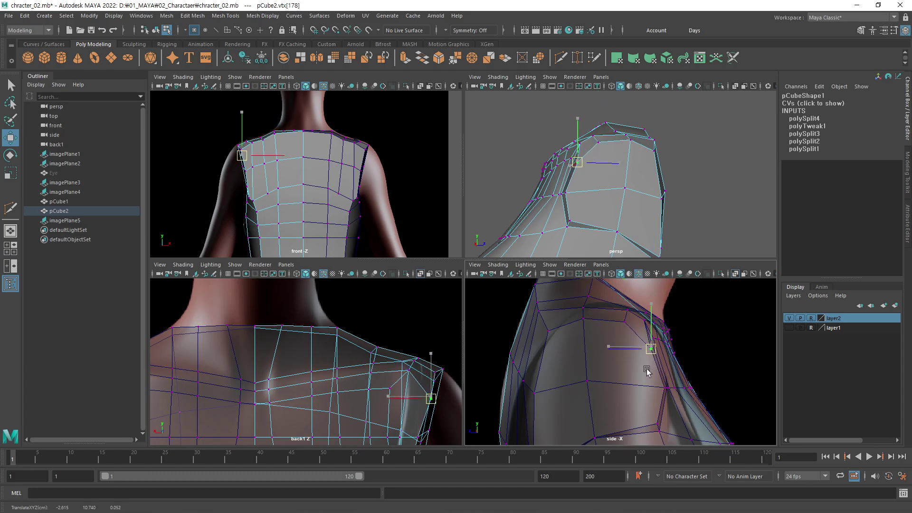
pyautogui.moveTo(594, 180)
pyautogui.keyDown('alt'); pyautogui.mouseDown()
pyautogui.moveTo(644, 177)
pyautogui.moveTo(622, 169)
pyautogui.mouseUp(); pyautogui.keyUp('alt')
pyautogui.click(625, 160)
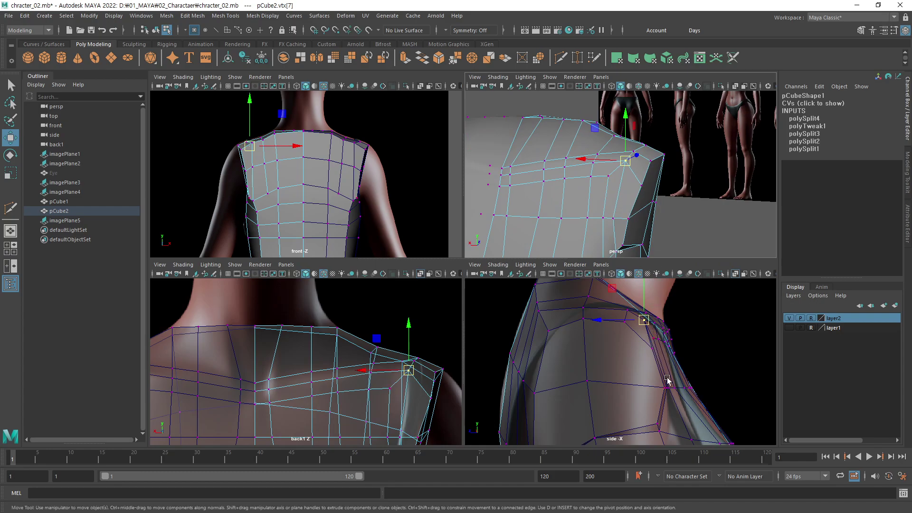
pyautogui.moveTo(657, 362); pyautogui.dragTo(659, 366, button='middle')
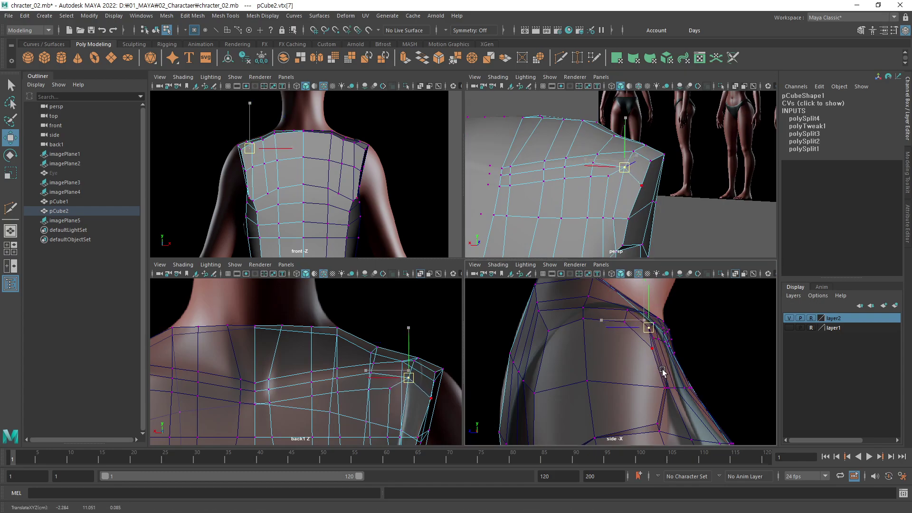
# Try the shoulder vertex near the arm, revert that selection, then clear the selection.
pyautogui.press('q')
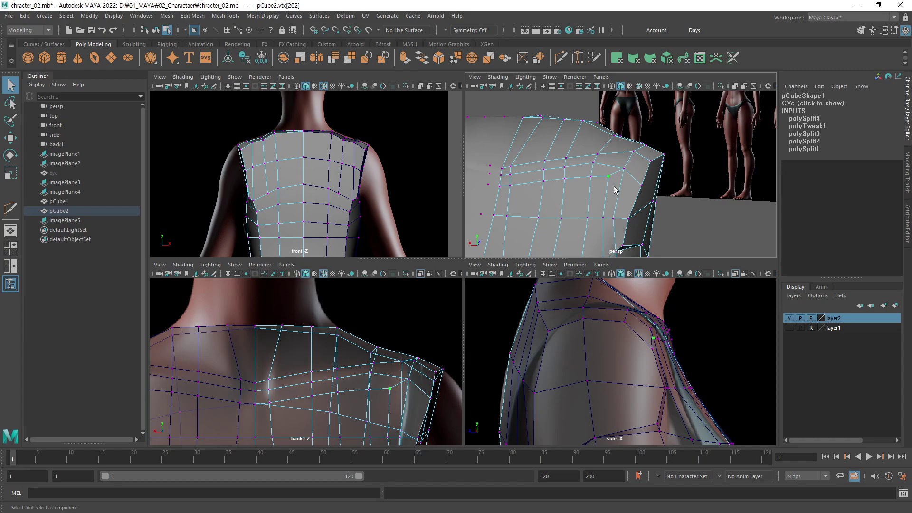
pyautogui.scroll(2, 380, 378)
pyautogui.scroll(1, 380, 378)
pyautogui.press('w')
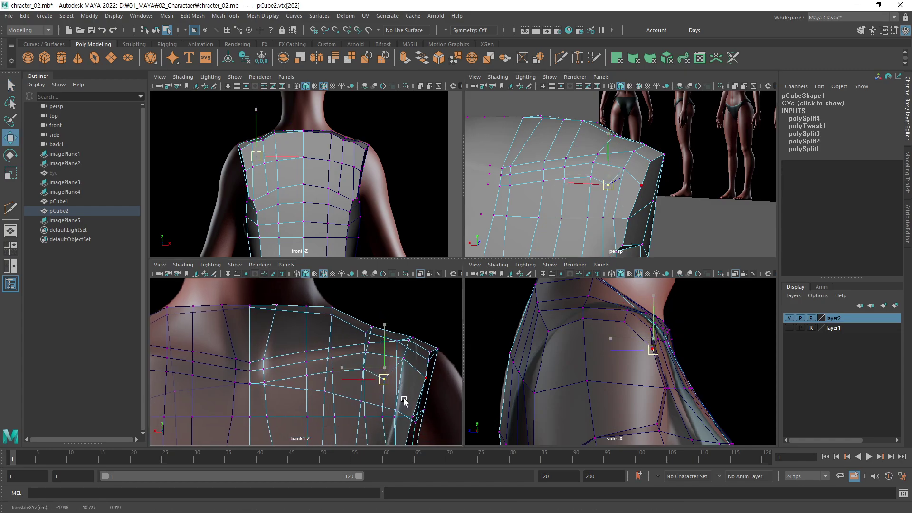
pyautogui.click(403, 362)
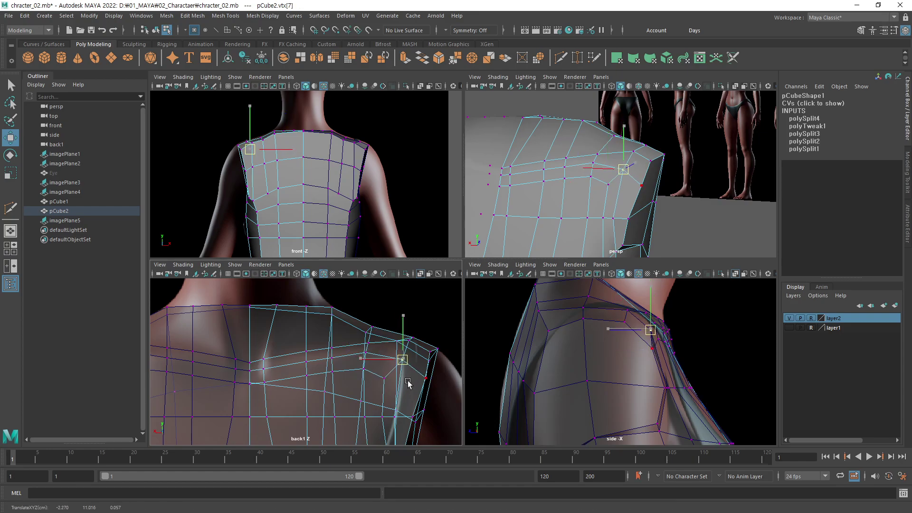
pyautogui.hotkey('ctrl', 'z')
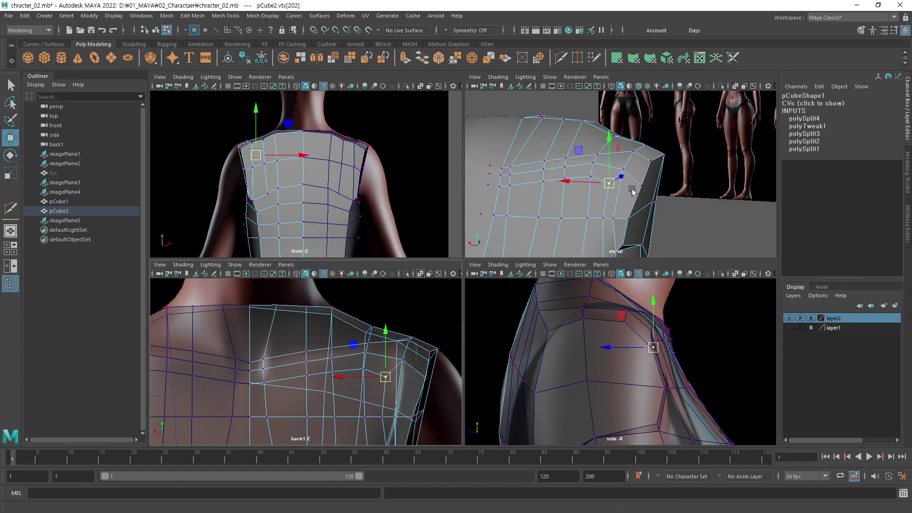
pyautogui.moveTo(633, 191)
pyautogui.keyDown('alt'); pyautogui.mouseDown()
pyautogui.moveTo(703, 207)
pyautogui.moveTo(611, 167)
pyautogui.moveTo(574, 214)
pyautogui.moveTo(649, 187)
pyautogui.moveTo(703, 198)
pyautogui.moveTo(679, 180)
pyautogui.moveTo(713, 204)
pyautogui.moveTo(690, 225)
pyautogui.moveTo(590, 193)
pyautogui.moveTo(605, 148)
pyautogui.moveTo(600, 156)
pyautogui.mouseUp(); pyautogui.keyUp('alt')
pyautogui.click(707, 209)
pyautogui.click(571, 205)
pyautogui.click(703, 198)
# Push the shoulder and neckline vertices slightly back along Z in the side view, then deselect.
pyautogui.keyDown('alt'); pyautogui.moveTo(643, 329); pyautogui.dragTo(626, 348, button='middle'); pyautogui.keyUp('alt')
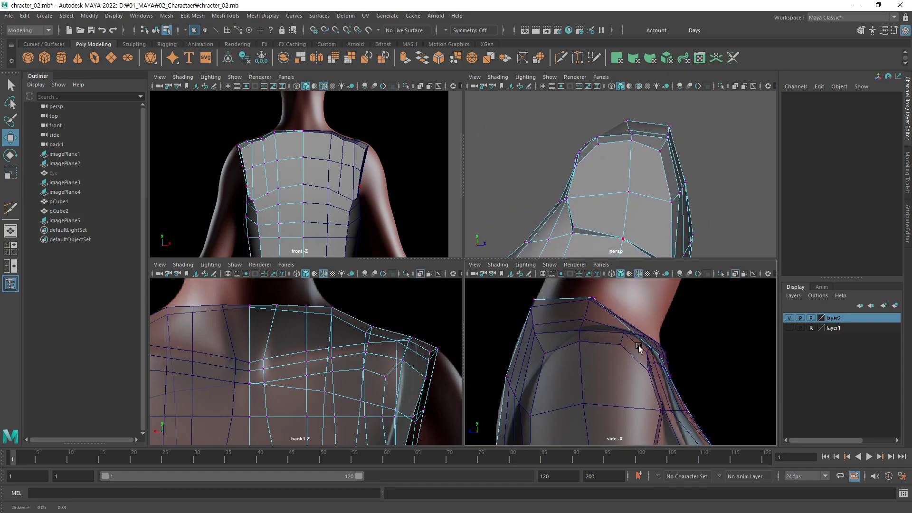
pyautogui.click(584, 325)
pyautogui.moveTo(561, 331); pyautogui.dragTo(558, 328)
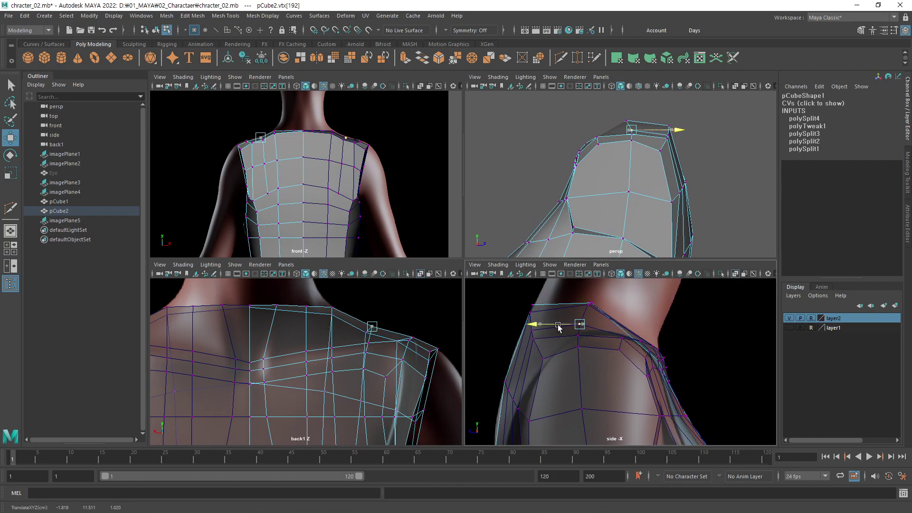
pyautogui.moveTo(613, 295); pyautogui.dragTo(528, 311)
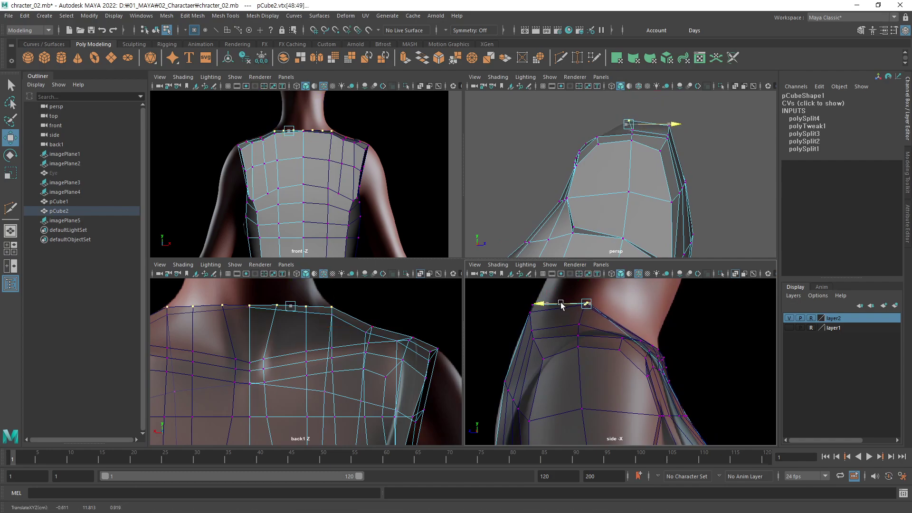
pyautogui.click(707, 333)
pyautogui.moveTo(665, 179)
pyautogui.keyDown('alt'); pyautogui.mouseDown()
pyautogui.moveTo(641, 197)
pyautogui.moveTo(704, 197)
pyautogui.moveTo(680, 210)
pyautogui.mouseUp(); pyautogui.keyUp('alt')
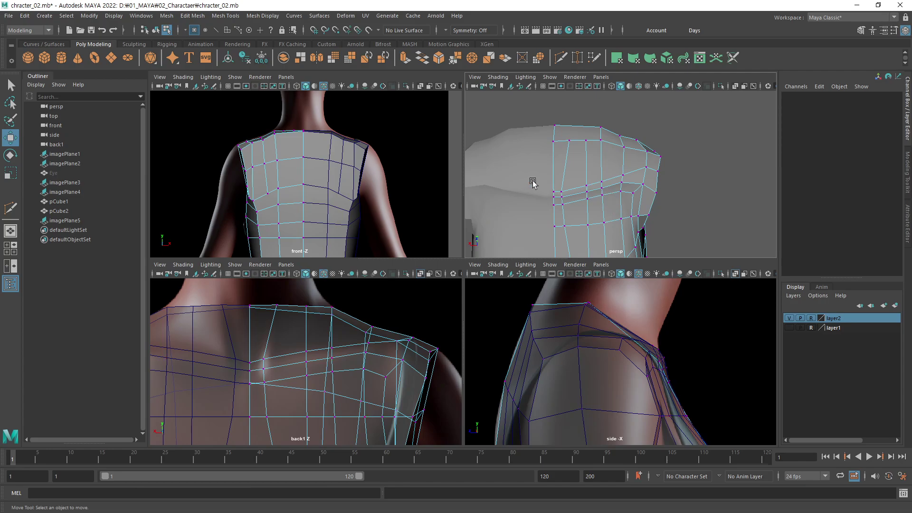
pyautogui.keyDown('alt'); pyautogui.moveTo(626, 166); pyautogui.dragTo(622, 207); pyautogui.keyUp('alt')
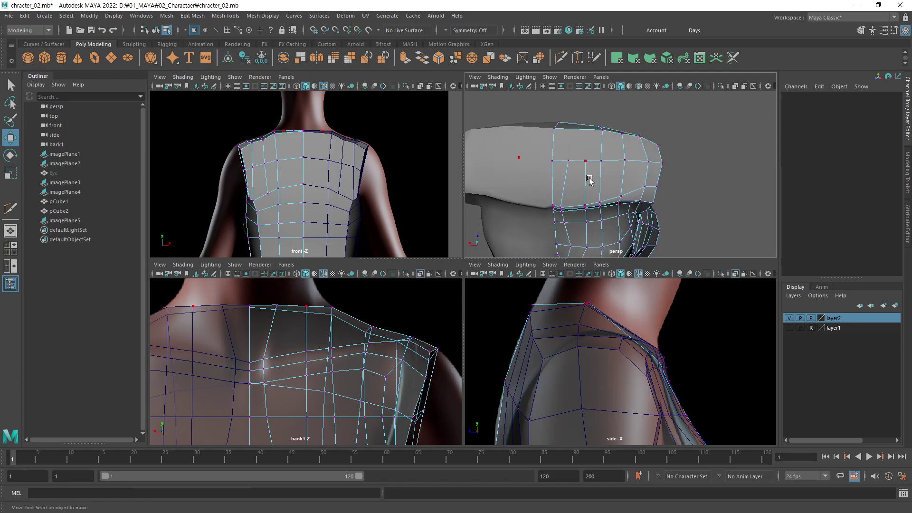
pyautogui.moveTo(657, 179)
pyautogui.keyDown('alt'); pyautogui.mouseDown()
pyautogui.moveTo(511, 138)
pyautogui.moveTo(663, 171)
pyautogui.moveTo(615, 207)
pyautogui.moveTo(627, 187)
pyautogui.moveTo(643, 191)
pyautogui.moveTo(630, 200)
pyautogui.moveTo(620, 189)
pyautogui.moveTo(620, 204)
pyautogui.moveTo(637, 180)
pyautogui.moveTo(702, 193)
pyautogui.moveTo(672, 172)
pyautogui.moveTo(626, 191)
pyautogui.mouseUp(); pyautogui.keyUp('alt')
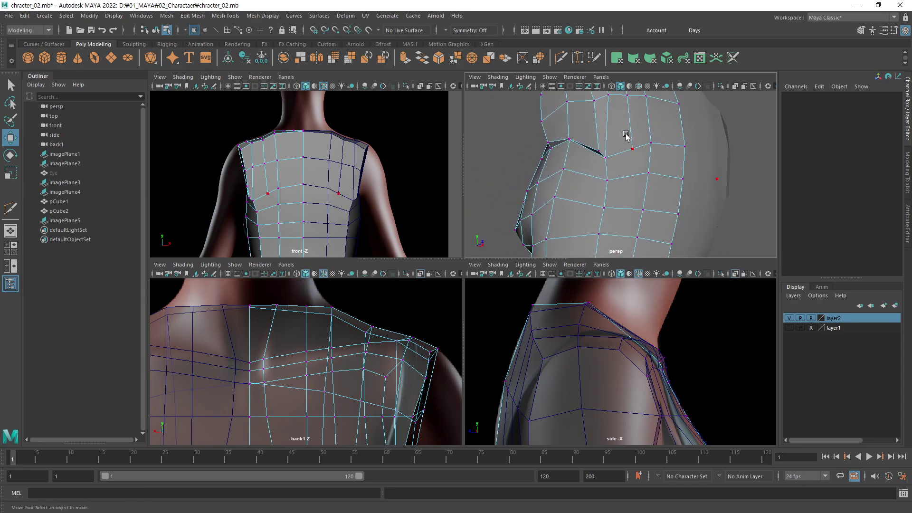
pyautogui.moveTo(626, 137)
pyautogui.keyDown('alt'); pyautogui.mouseDown()
pyautogui.moveTo(637, 148)
pyautogui.moveTo(588, 194)
pyautogui.moveTo(626, 203)
pyautogui.moveTo(628, 195)
pyautogui.mouseUp(); pyautogui.keyUp('alt')
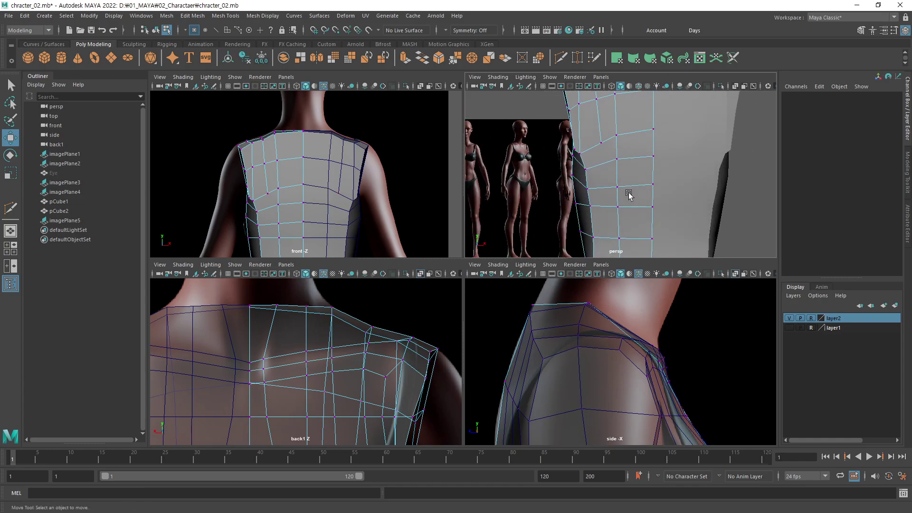
pyautogui.keyDown('alt'); pyautogui.moveTo(628, 195); pyautogui.dragTo(610, 196, button='right'); pyautogui.keyUp('alt')
pyautogui.keyDown('alt'); pyautogui.moveTo(619, 199); pyautogui.dragTo(722, 171); pyautogui.keyUp('alt')
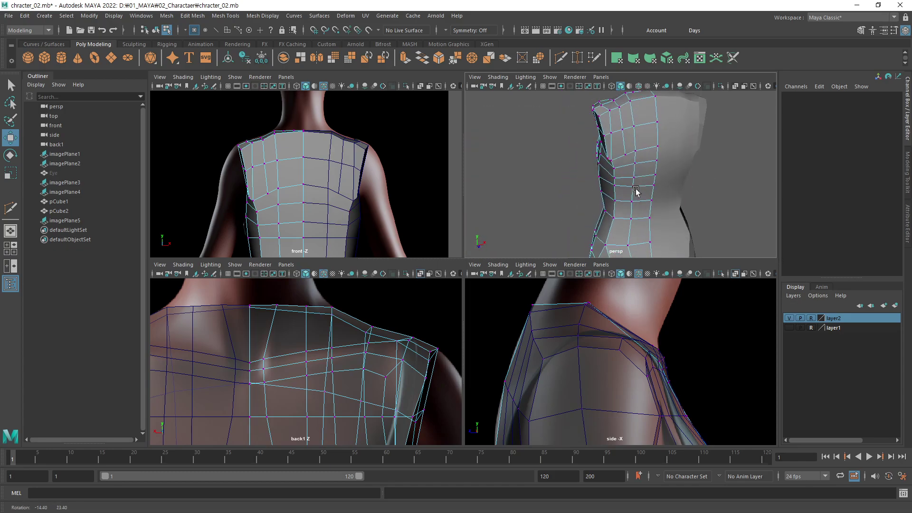
pyautogui.keyDown('alt'); pyautogui.moveTo(637, 191); pyautogui.dragTo(602, 221); pyautogui.keyUp('alt')
pyautogui.moveTo(603, 260)
pyautogui.keyDown('alt'); pyautogui.mouseDown()
pyautogui.moveTo(643, 204)
pyautogui.moveTo(733, 183)
pyautogui.mouseUp(); pyautogui.keyUp('alt')
pyautogui.keyDown('alt'); pyautogui.moveTo(595, 207); pyautogui.dragTo(632, 168, button='middle'); pyautogui.keyUp('alt')
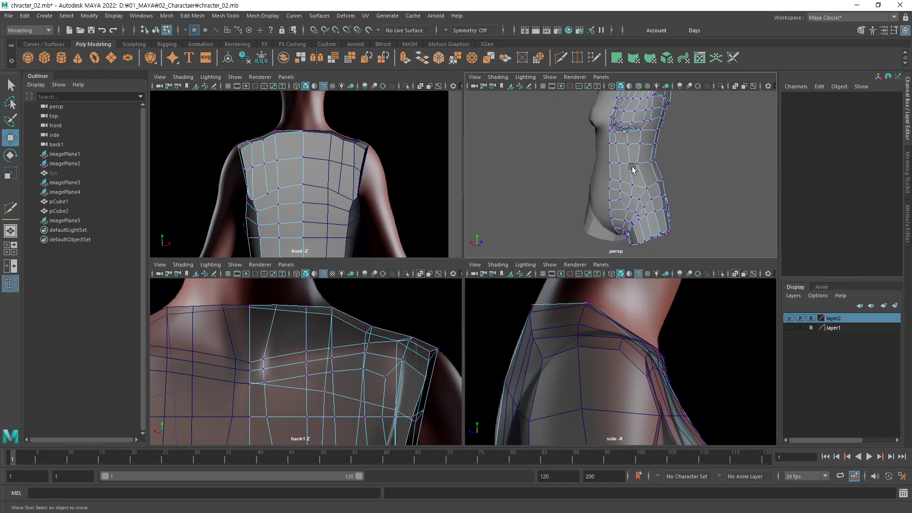
pyautogui.moveTo(640, 151)
pyautogui.keyDown('alt'); pyautogui.mouseDown()
pyautogui.moveTo(578, 204)
pyautogui.moveTo(637, 193)
pyautogui.moveTo(590, 198)
pyautogui.moveTo(613, 212)
pyautogui.moveTo(617, 157)
pyautogui.moveTo(627, 204)
pyautogui.moveTo(612, 171)
pyautogui.moveTo(608, 183)
pyautogui.moveTo(631, 158)
pyautogui.moveTo(617, 172)
pyautogui.mouseUp(); pyautogui.keyUp('alt')
# Pan the front and back views down to the hips and orbit the perspective view beneath them.
pyautogui.keyDown('alt'); pyautogui.moveTo(361, 222); pyautogui.dragTo(391, 110, button='middle'); pyautogui.keyUp('alt')
pyautogui.scroll(-3, 402, 388)
pyautogui.scroll(-4, 393, 326)
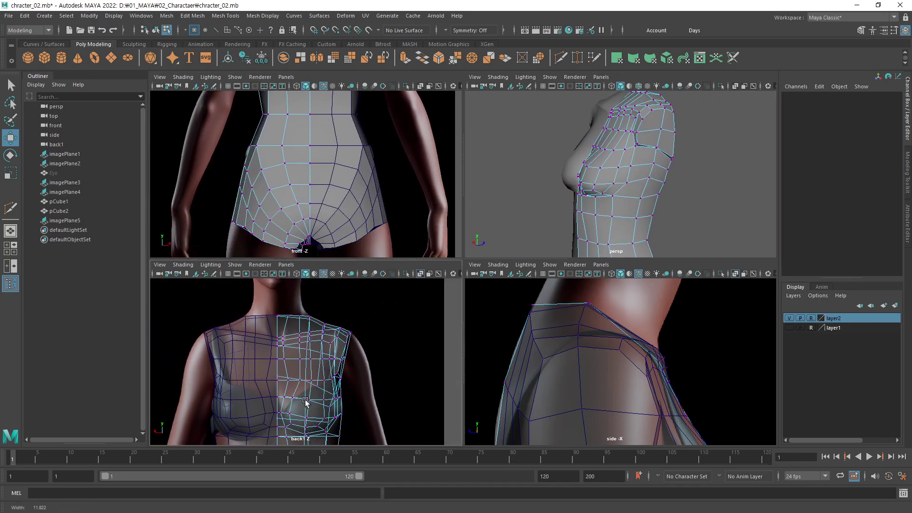
pyautogui.moveTo(301, 401)
pyautogui.keyDown('alt'); pyautogui.mouseDown(button='middle')
pyautogui.moveTo(353, 351)
pyautogui.moveTo(354, 314)
pyautogui.mouseUp(button='middle'); pyautogui.keyUp('alt')
pyautogui.moveTo(353, 380)
pyautogui.keyDown('alt'); pyautogui.mouseDown(button='middle')
pyautogui.moveTo(350, 346)
pyautogui.moveTo(366, 339)
pyautogui.mouseUp(button='middle'); pyautogui.keyUp('alt')
pyautogui.keyDown('alt'); pyautogui.moveTo(611, 209); pyautogui.dragTo(643, 107, button='middle'); pyautogui.keyUp('alt')
pyautogui.moveTo(644, 106)
pyautogui.keyDown('alt'); pyautogui.mouseDown()
pyautogui.moveTo(675, 164)
pyautogui.moveTo(589, 203)
pyautogui.mouseUp(); pyautogui.keyUp('alt')
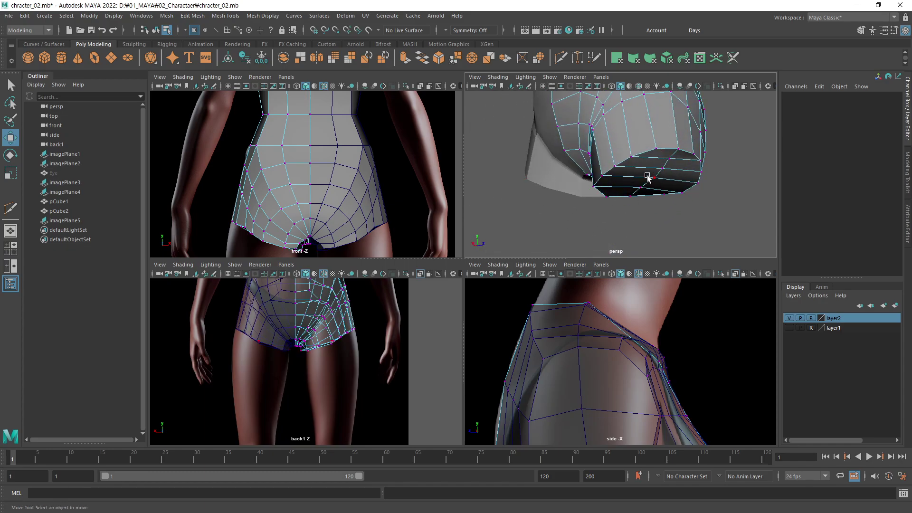
pyautogui.keyDown('alt'); pyautogui.moveTo(636, 185); pyautogui.dragTo(661, 167); pyautogui.keyUp('alt')
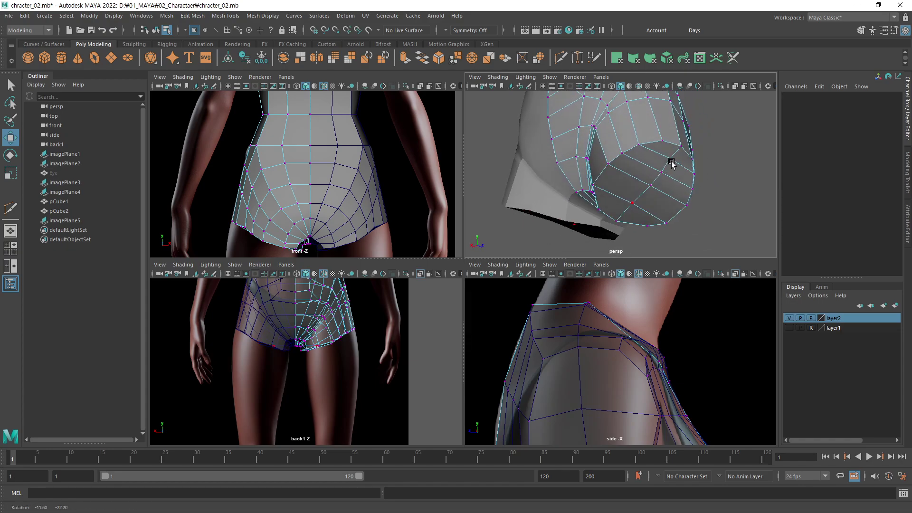
# Select the ring of bottom faces around both leg openings.
pyautogui.press('F11')
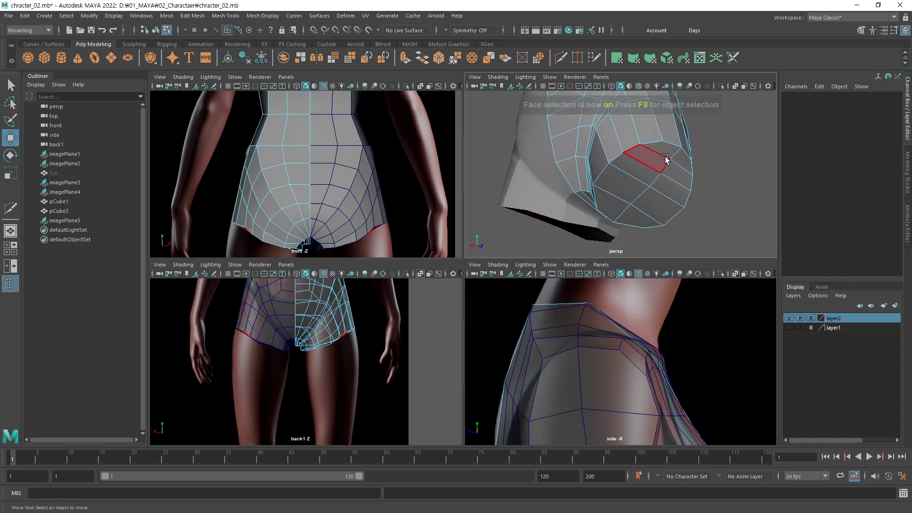
pyautogui.click(683, 162)
pyautogui.press('q')
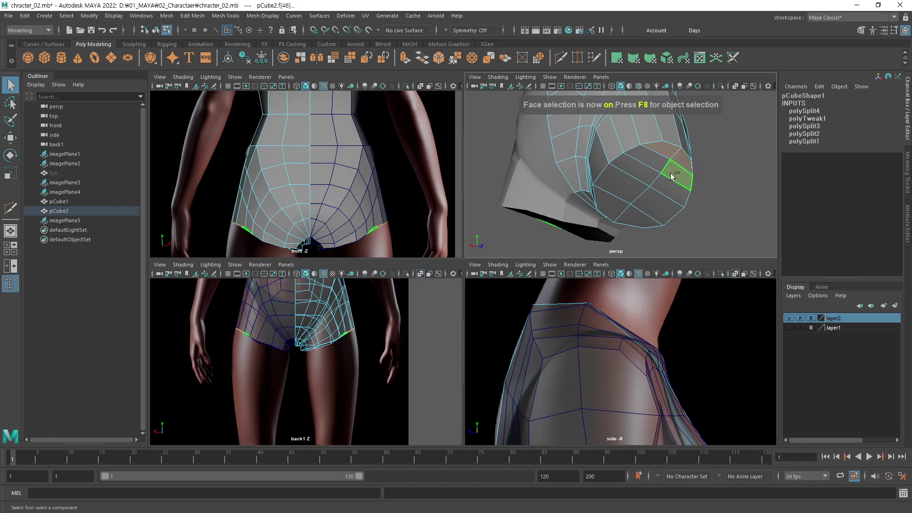
pyautogui.click(639, 189)
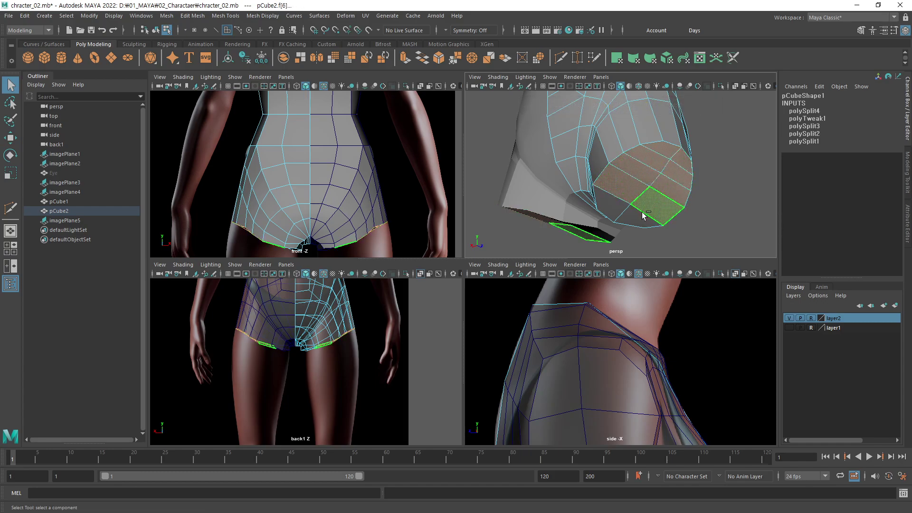
pyautogui.keyDown('alt'); pyautogui.moveTo(641, 191); pyautogui.dragTo(657, 160); pyautogui.keyUp('alt')
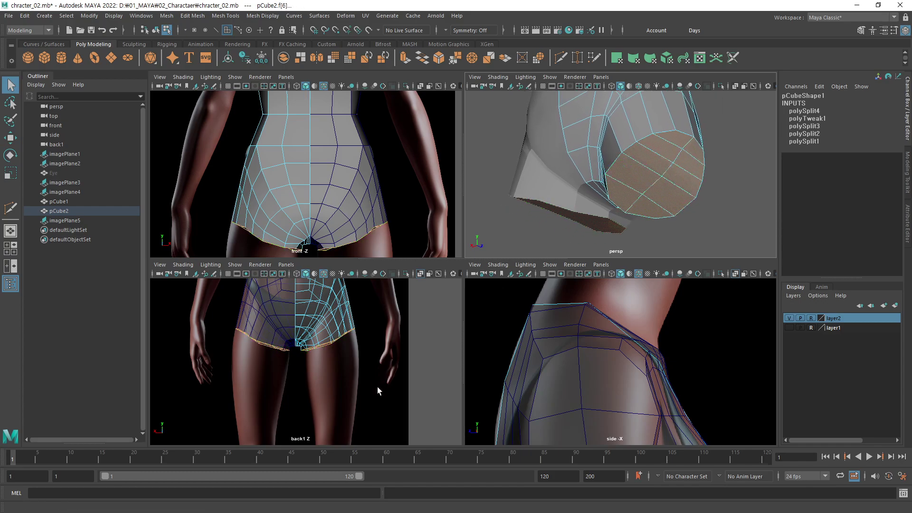
# Maximize and zoom the back view to center the leg openings.
pyautogui.keyDown('alt'); pyautogui.moveTo(350, 390); pyautogui.dragTo(350, 366, button='middle'); pyautogui.keyUp('alt')
pyautogui.press('space')
pyautogui.scroll(1, 456, 256)
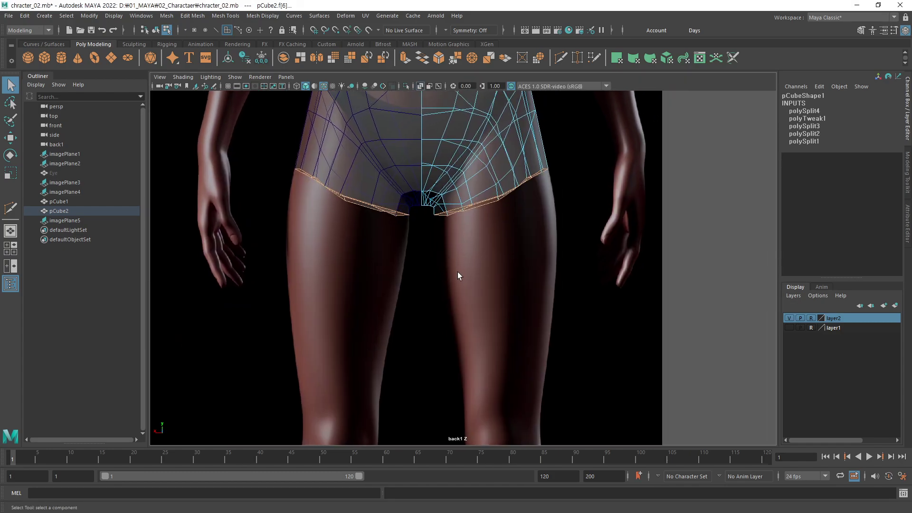
pyautogui.scroll(1, 490, 261)
pyautogui.scroll(1, 513, 251)
pyautogui.scroll(1, 494, 281)
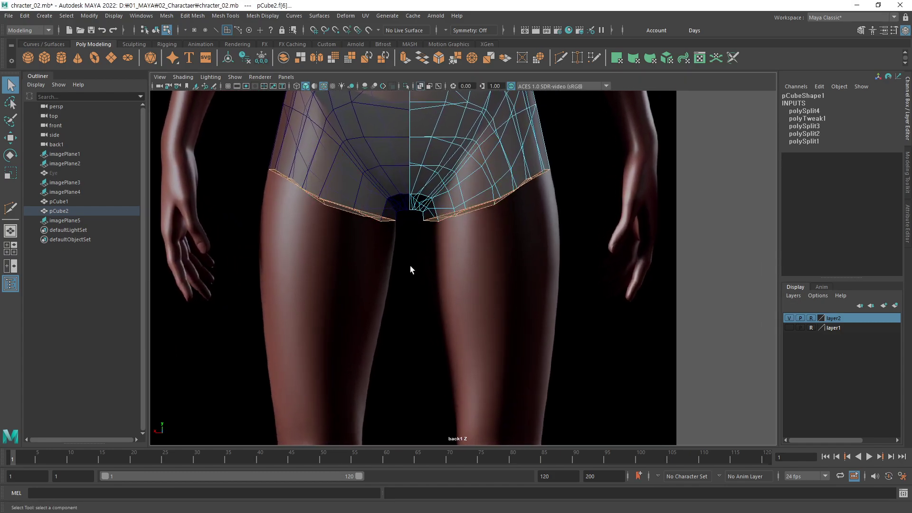
pyautogui.moveTo(499, 274)
pyautogui.keyDown('alt'); pyautogui.mouseDown(button='middle')
pyautogui.moveTo(537, 272)
pyautogui.moveTo(566, 256)
pyautogui.mouseUp(button='middle'); pyautogui.keyUp('alt')
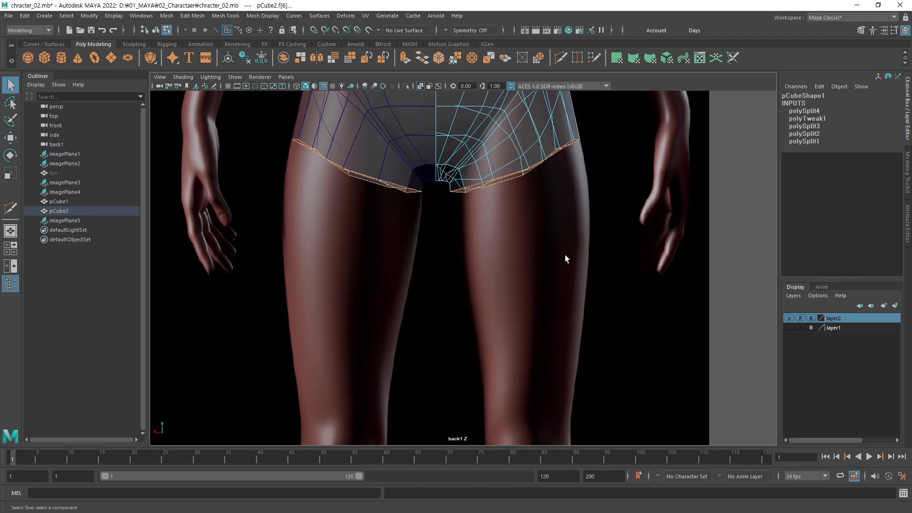
# Extrude the leg-opening faces, pull the bands down the thighs and scale them level.
pyautogui.click(405, 57)
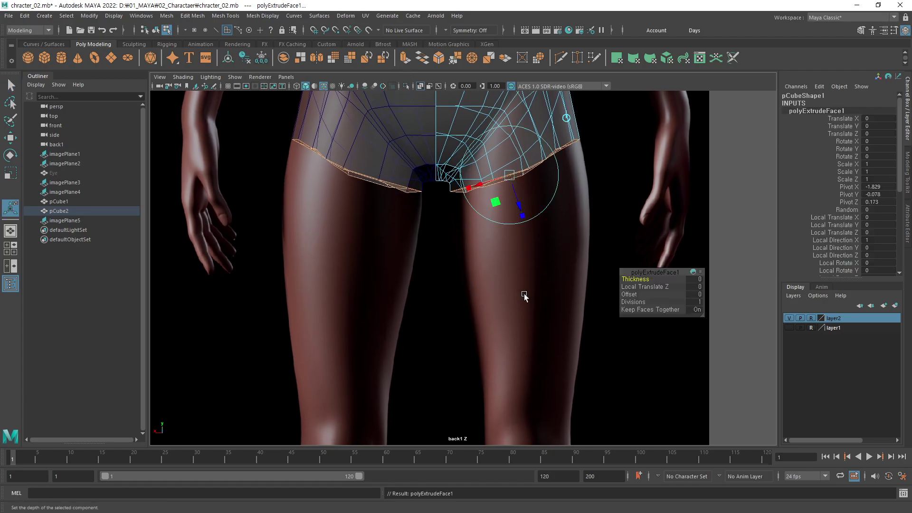
pyautogui.keyDown('alt'); pyautogui.moveTo(526, 299); pyautogui.dragTo(561, 264, button='middle'); pyautogui.keyUp('alt')
pyautogui.press('w')
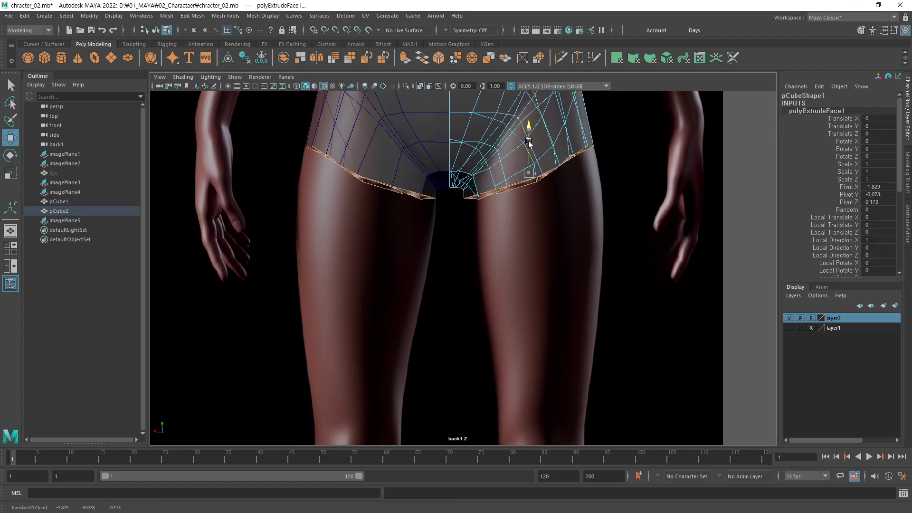
pyautogui.moveTo(528, 143); pyautogui.dragTo(526, 195)
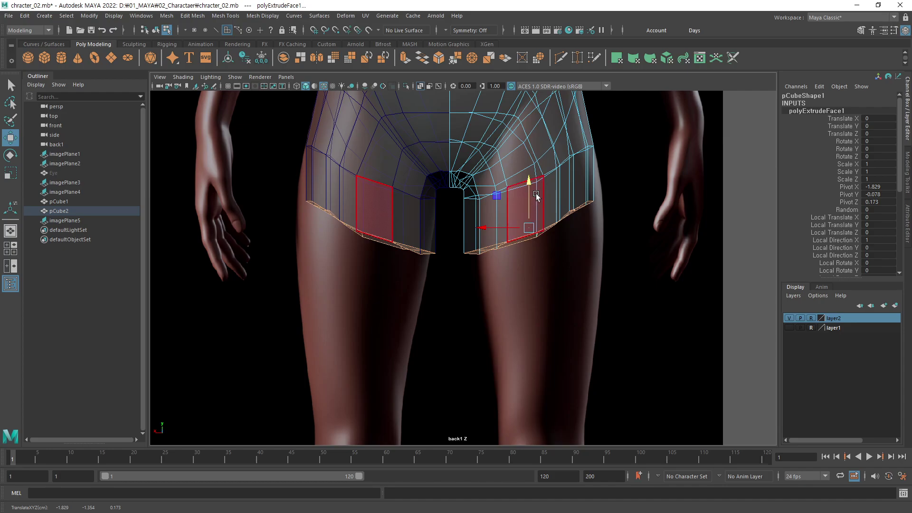
pyautogui.press('r')
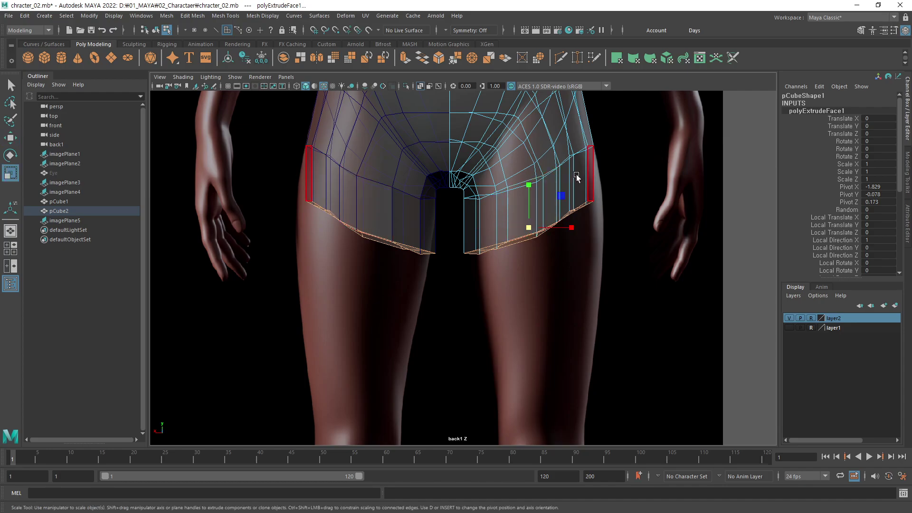
pyautogui.moveTo(528, 183); pyautogui.dragTo(520, 244)
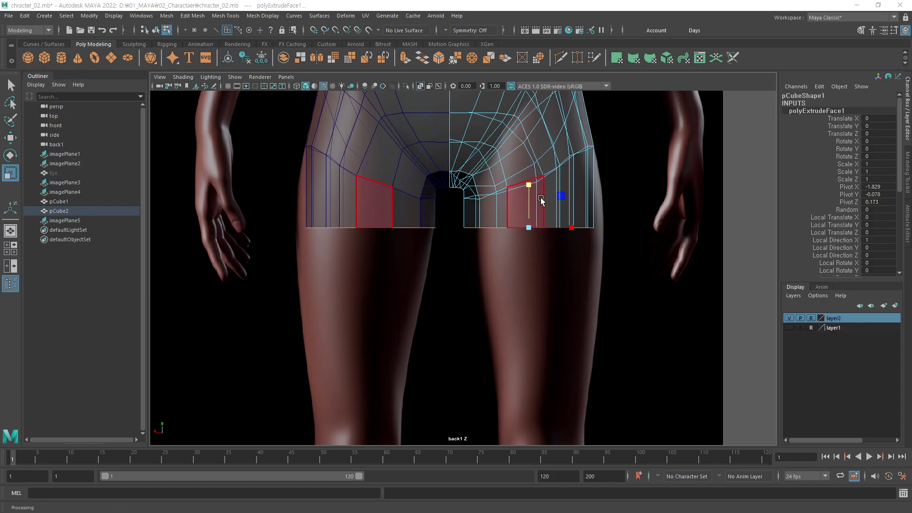
# Turn off X-Ray and pick a vertex beside the crotch opening in vertex mode.
pyautogui.scroll(3, 551, 218)
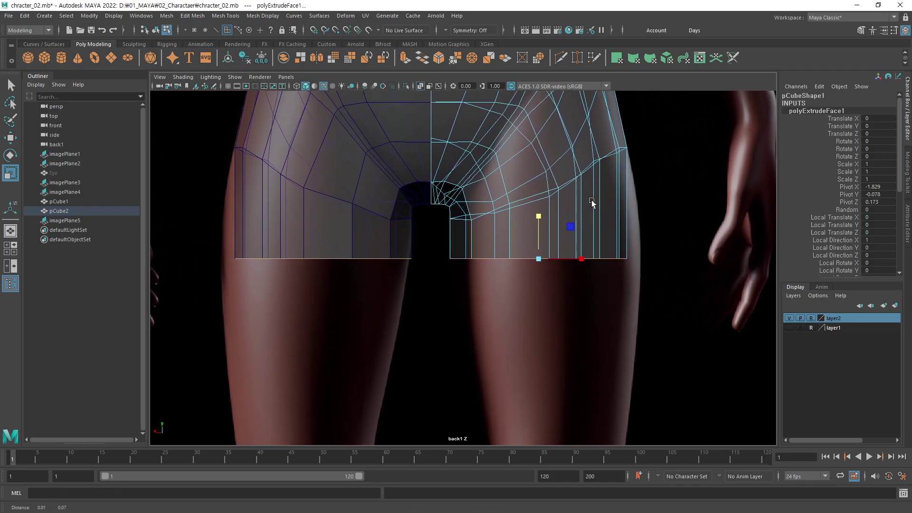
pyautogui.scroll(1, 591, 201)
pyautogui.keyDown('alt'); pyautogui.moveTo(605, 204); pyautogui.dragTo(600, 218, button='middle'); pyautogui.keyUp('alt')
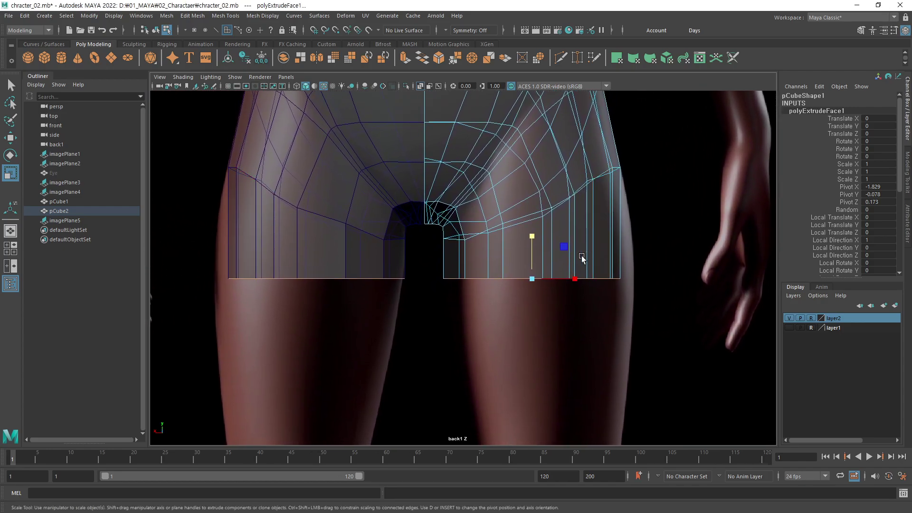
pyautogui.click(420, 86)
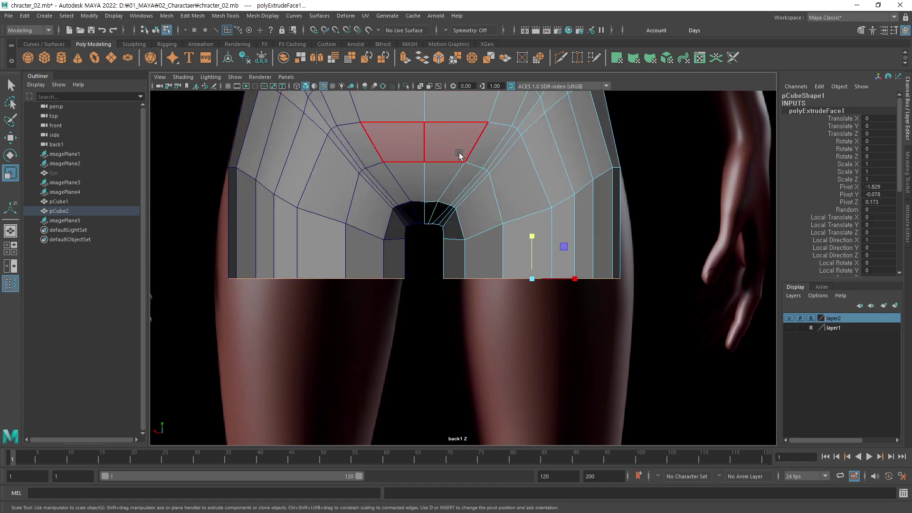
pyautogui.keyDown('alt'); pyautogui.moveTo(519, 256); pyautogui.dragTo(529, 250, button='middle'); pyautogui.keyUp('alt')
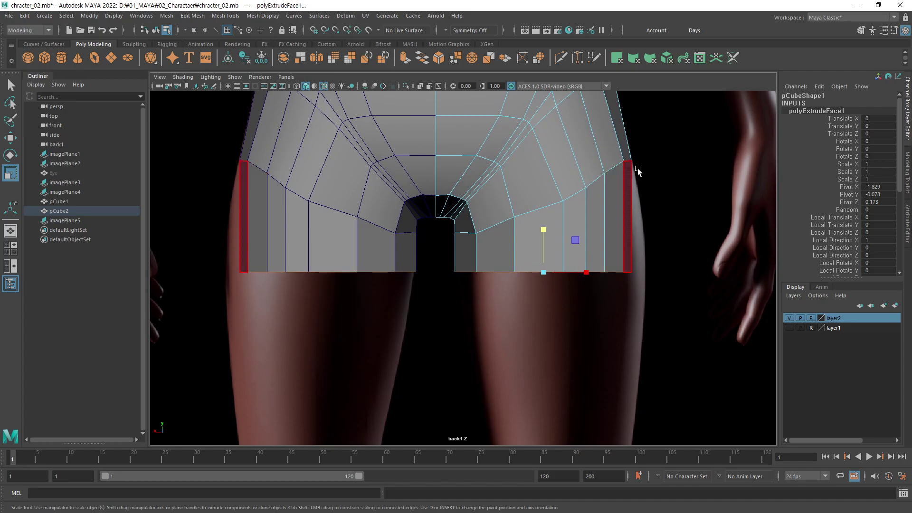
pyautogui.press('F9')
pyautogui.click(475, 232)
# Pull the right thigh and hip vertices (vtx[119], vtx[142], vtx[121]) in to follow the leg.
pyautogui.press('w')
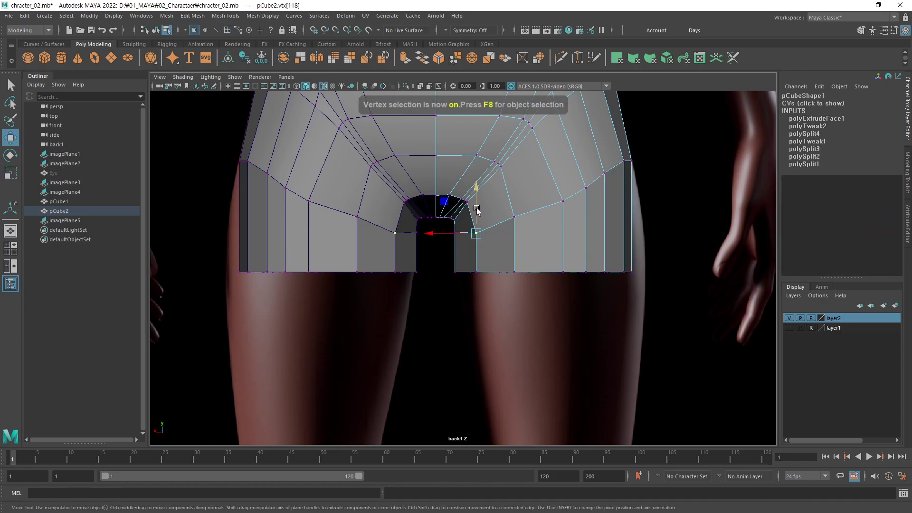
pyautogui.click(561, 200)
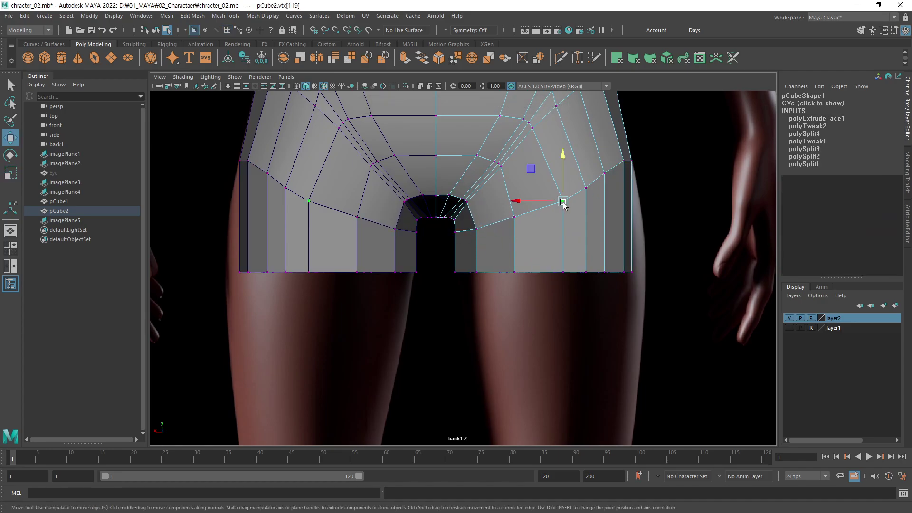
pyautogui.moveTo(542, 202); pyautogui.dragTo(533, 203)
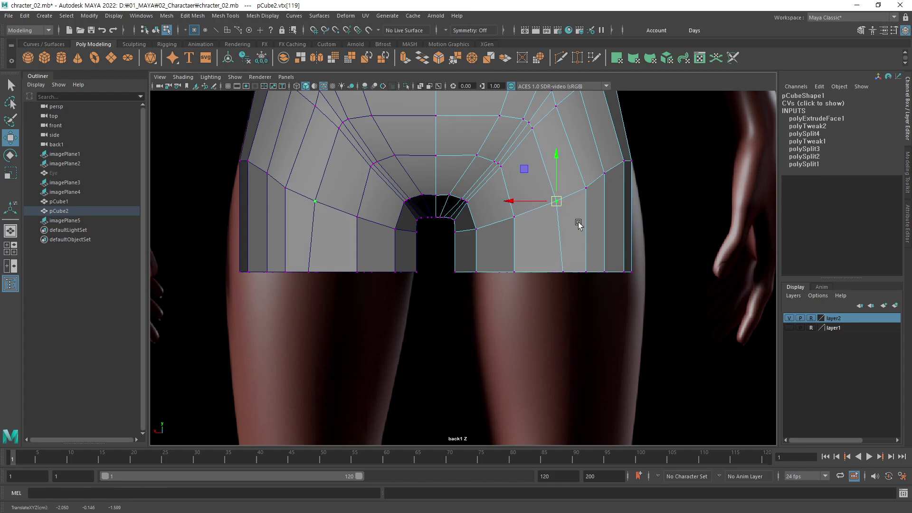
pyautogui.click(603, 175)
pyautogui.moveTo(603, 174); pyautogui.dragTo(625, 187)
pyautogui.click(625, 169)
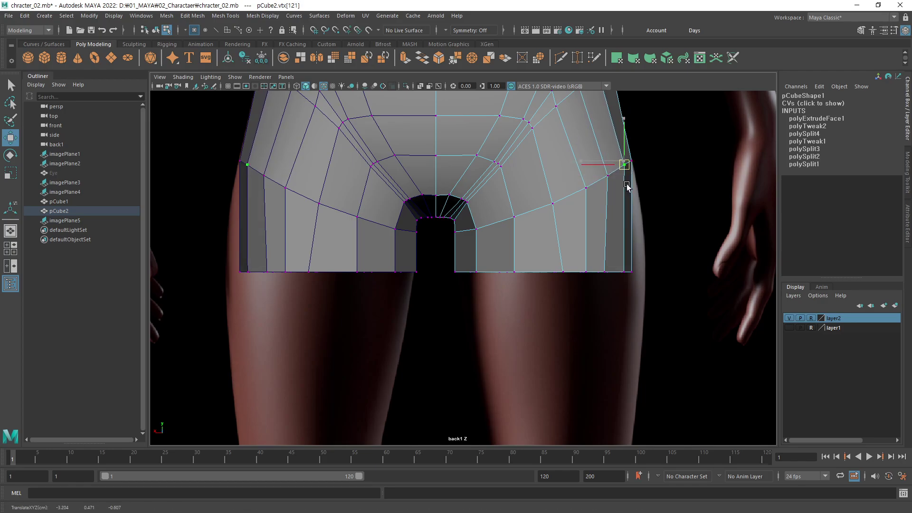
# Slide hem vertex vtx[203] left, deselect, and return to the four-view layout.
pyautogui.click(562, 271)
pyautogui.moveTo(554, 270)
pyautogui.mouseDown()
pyautogui.moveTo(571, 273)
pyautogui.moveTo(541, 274)
pyautogui.mouseUp()
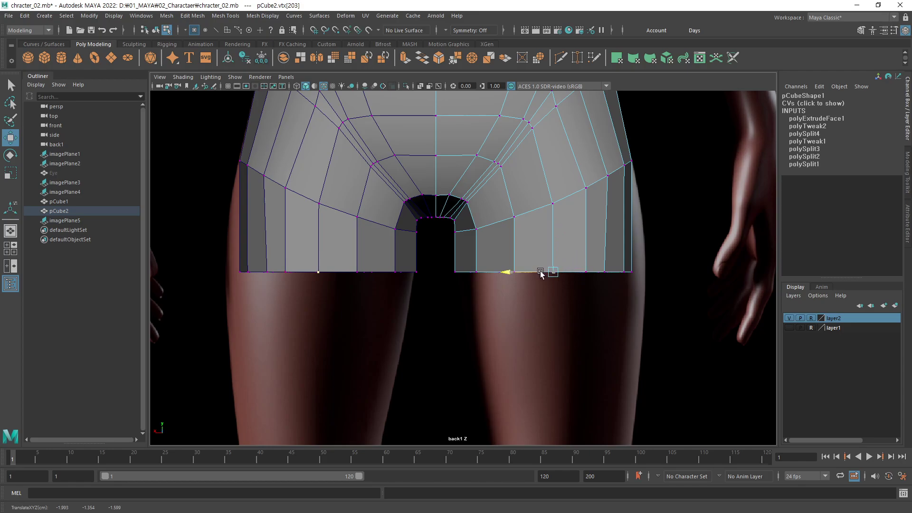
pyautogui.click(588, 274)
pyautogui.click(677, 248)
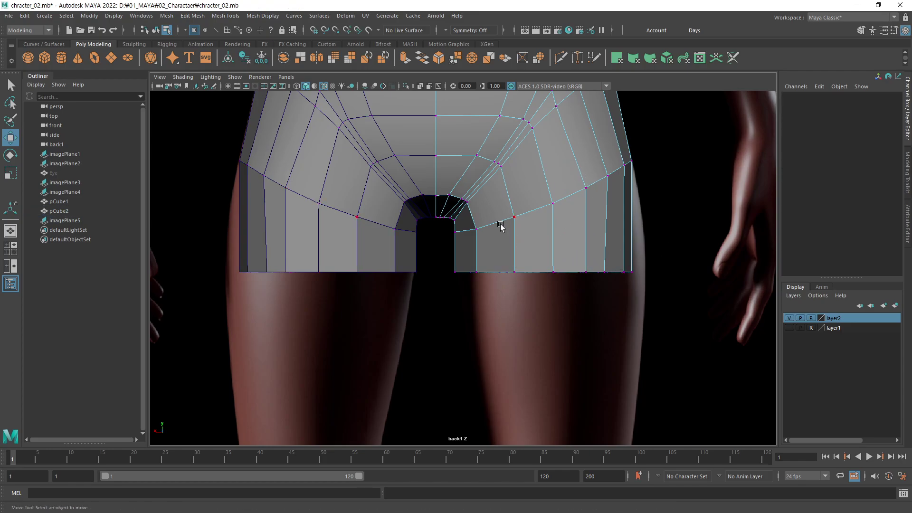
pyautogui.keyDown('alt'); pyautogui.moveTo(505, 197); pyautogui.dragTo(583, 297, button='middle'); pyautogui.keyUp('alt')
pyautogui.press('space')
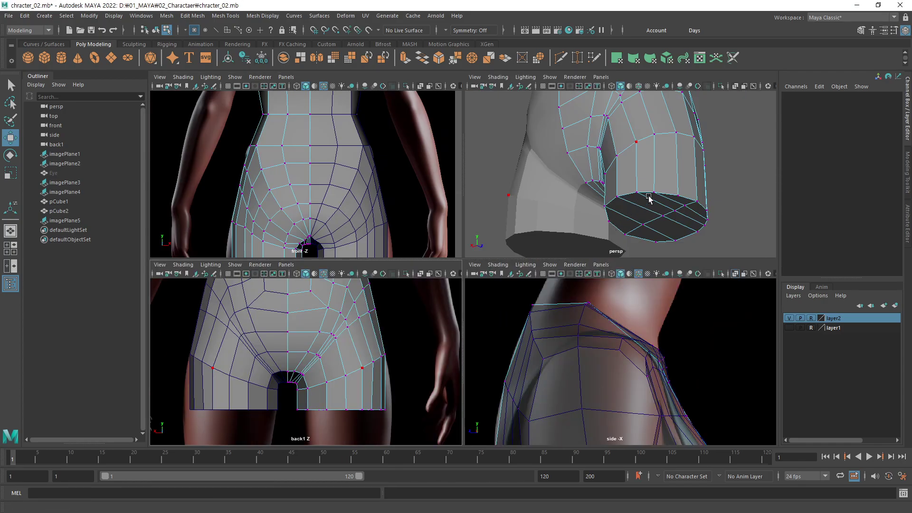
# Adjust front side and hem vertices vtx[123], vtx[143], vtx[209], vtx[217] in the front view, then deselect.
pyautogui.moveTo(650, 198)
pyautogui.keyDown('alt'); pyautogui.mouseDown()
pyautogui.moveTo(609, 191)
pyautogui.moveTo(606, 202)
pyautogui.mouseUp(); pyautogui.keyUp('alt')
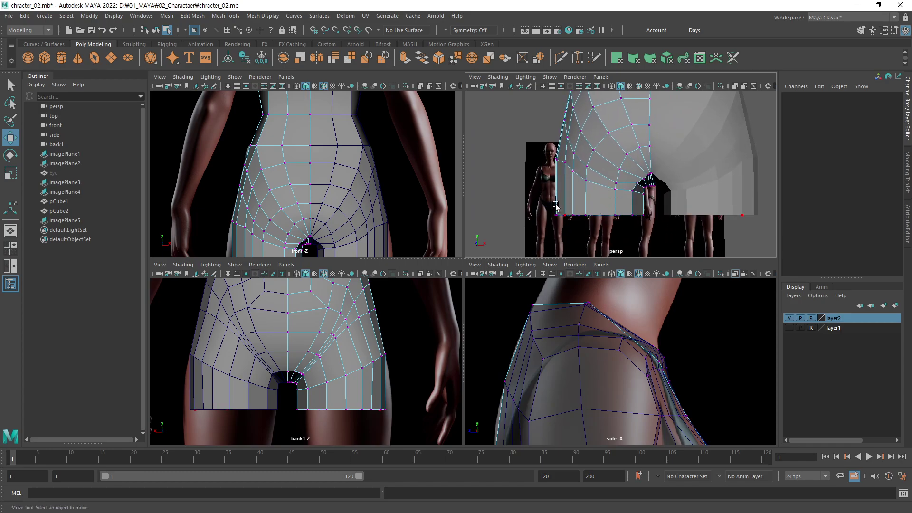
pyautogui.scroll(4, 383, 239)
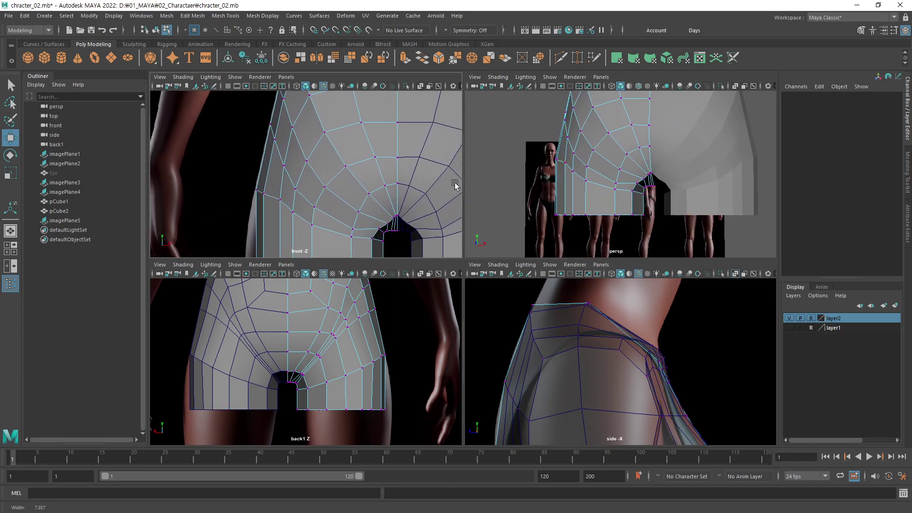
pyautogui.moveTo(384, 238)
pyautogui.keyDown('alt'); pyautogui.mouseDown(button='middle')
pyautogui.moveTo(344, 201)
pyautogui.moveTo(397, 224)
pyautogui.mouseUp(button='middle'); pyautogui.keyUp('alt')
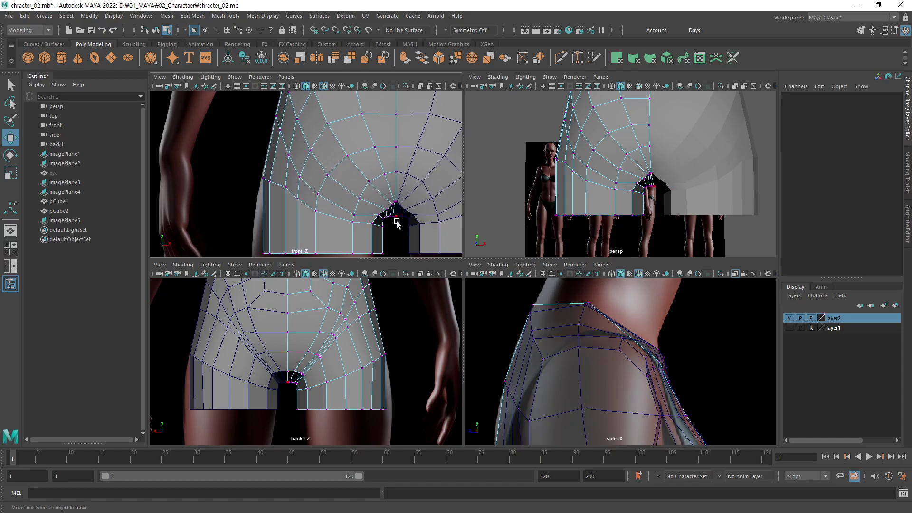
pyautogui.click(270, 184)
pyautogui.moveTo(282, 201); pyautogui.dragTo(285, 204, button='middle')
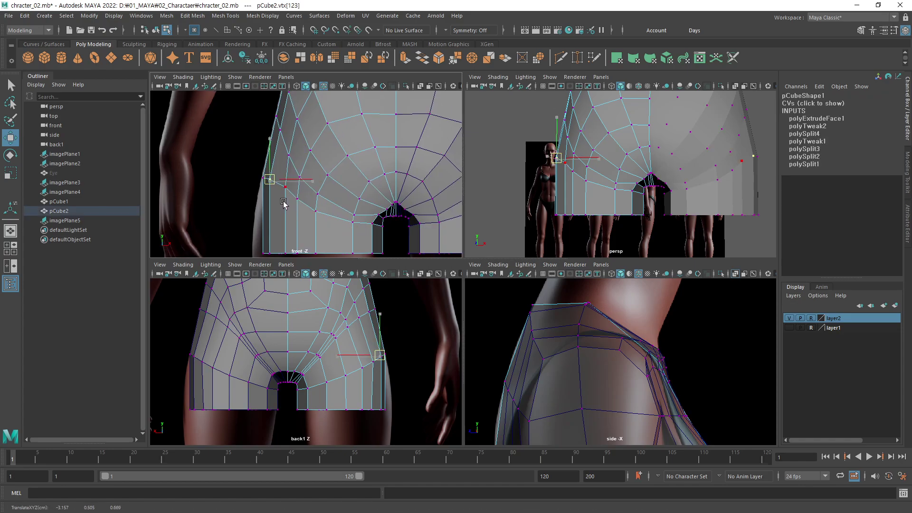
pyautogui.click(285, 186)
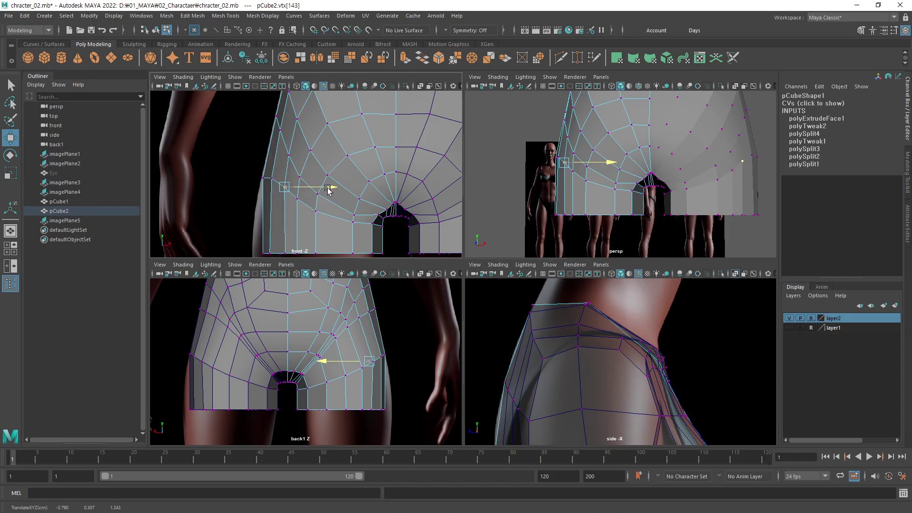
pyautogui.keyDown('alt'); pyautogui.moveTo(328, 195); pyautogui.dragTo(328, 168, button='middle'); pyautogui.keyUp('alt')
pyautogui.click(288, 227)
pyautogui.click(327, 226)
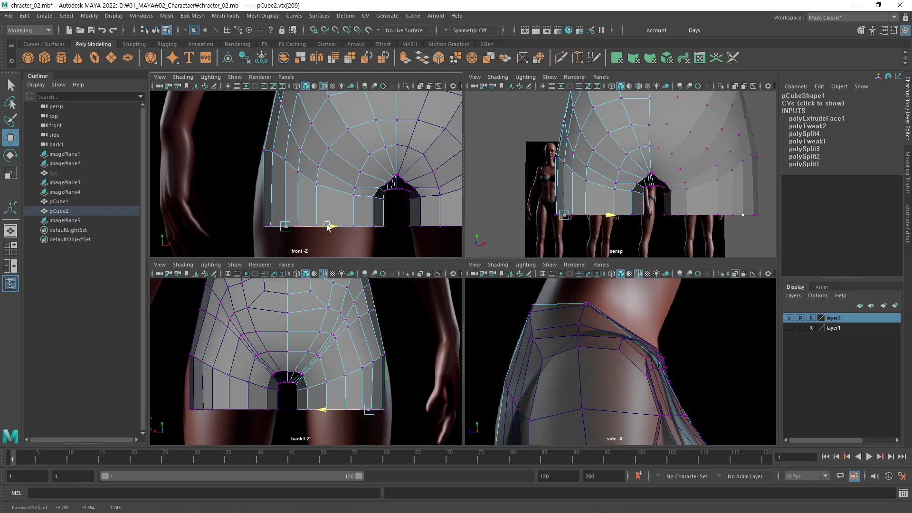
pyautogui.click(272, 228)
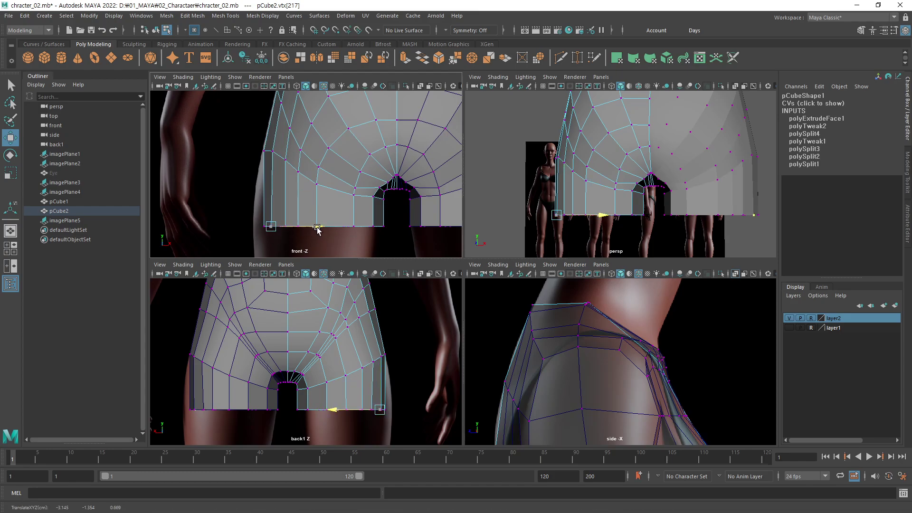
pyautogui.click(233, 221)
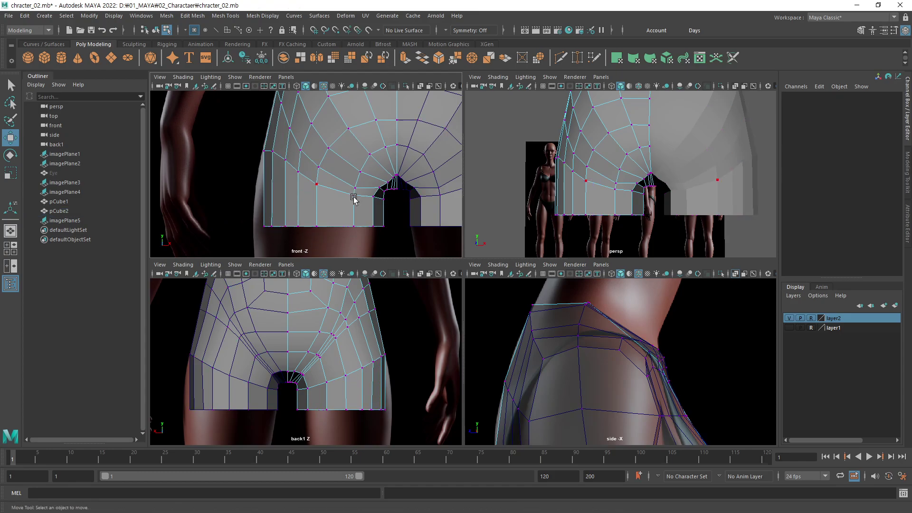
# Zoom the views and maximize the back view.
pyautogui.scroll(-3, 356, 199)
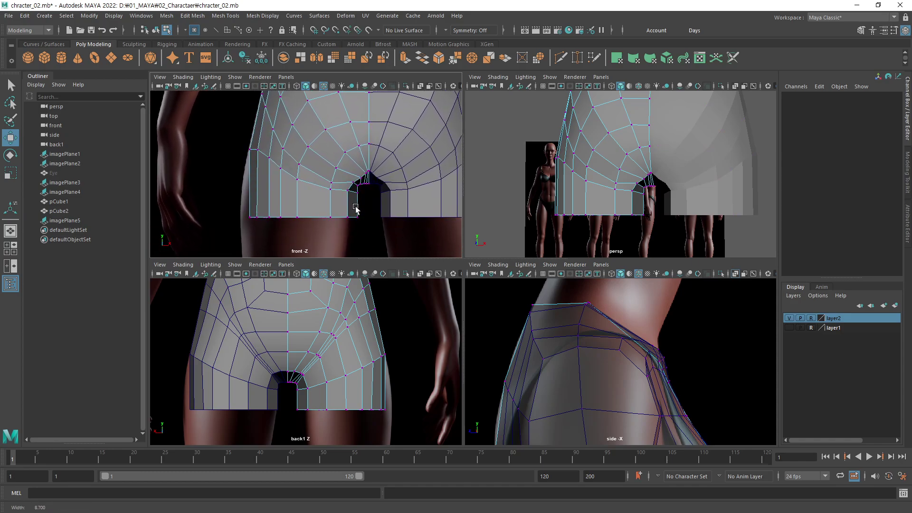
pyautogui.scroll(2, 363, 200)
pyautogui.scroll(1, 365, 200)
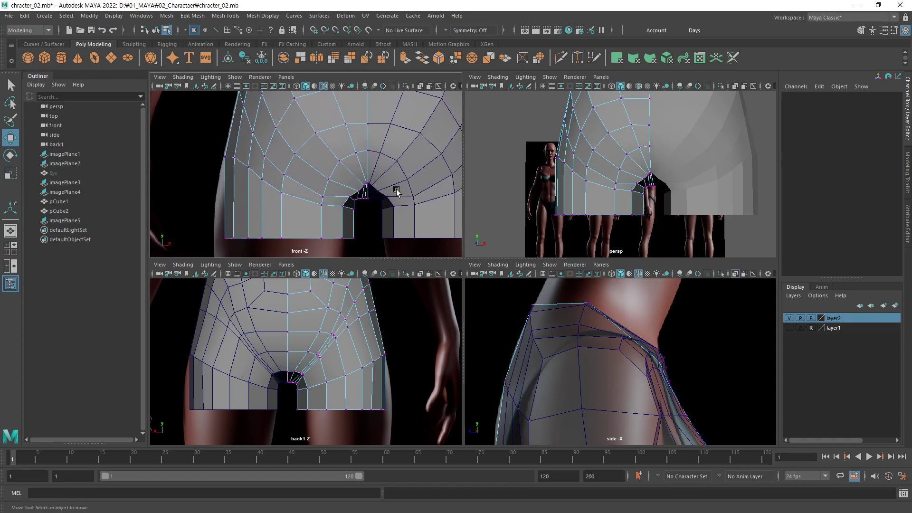
pyautogui.scroll(1, 364, 202)
pyautogui.scroll(1, 342, 364)
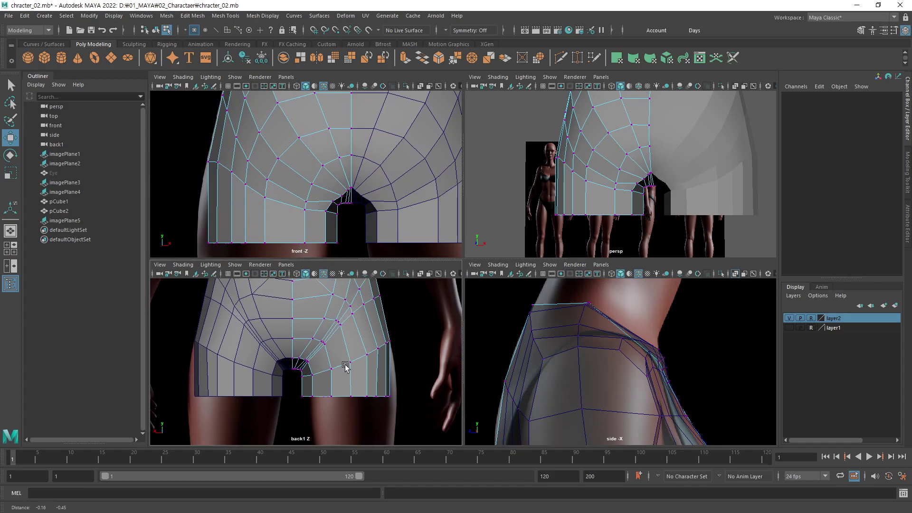
pyautogui.scroll(2, 344, 366)
pyautogui.scroll(1, 404, 373)
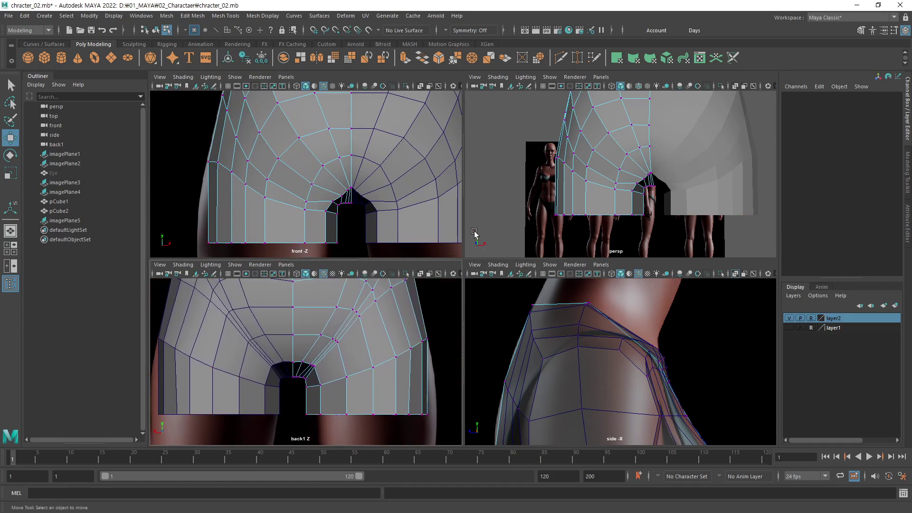
pyautogui.moveTo(375, 400)
pyautogui.keyDown('alt'); pyautogui.mouseDown(button='middle')
pyautogui.moveTo(378, 372)
pyautogui.moveTo(368, 380)
pyautogui.mouseUp(button='middle'); pyautogui.keyUp('alt')
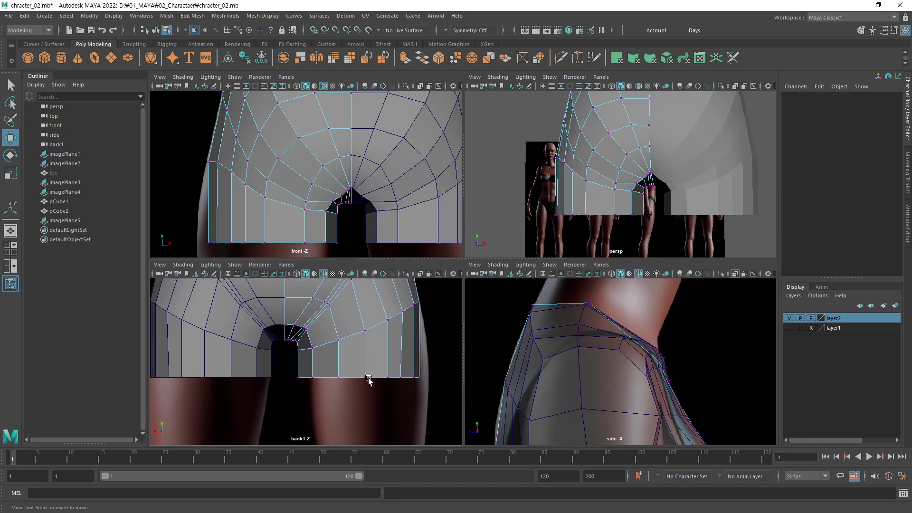
pyautogui.press('space')
pyautogui.scroll(-2, 397, 357)
pyautogui.scroll(1, 339, 307)
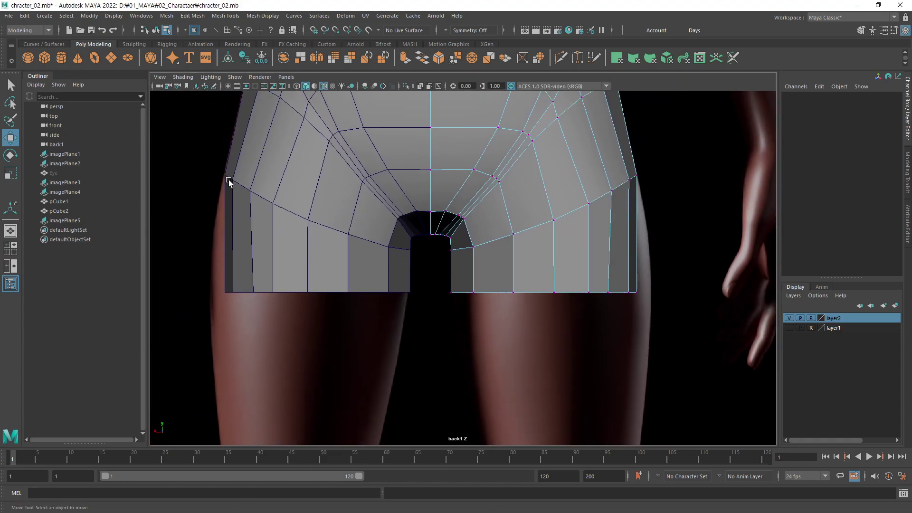
# Marquee-select every bottom hem vertex across both leg bands in the back view.
pyautogui.keyDown('alt'); pyautogui.moveTo(463, 313); pyautogui.dragTo(450, 308, button='middle'); pyautogui.keyUp('alt')
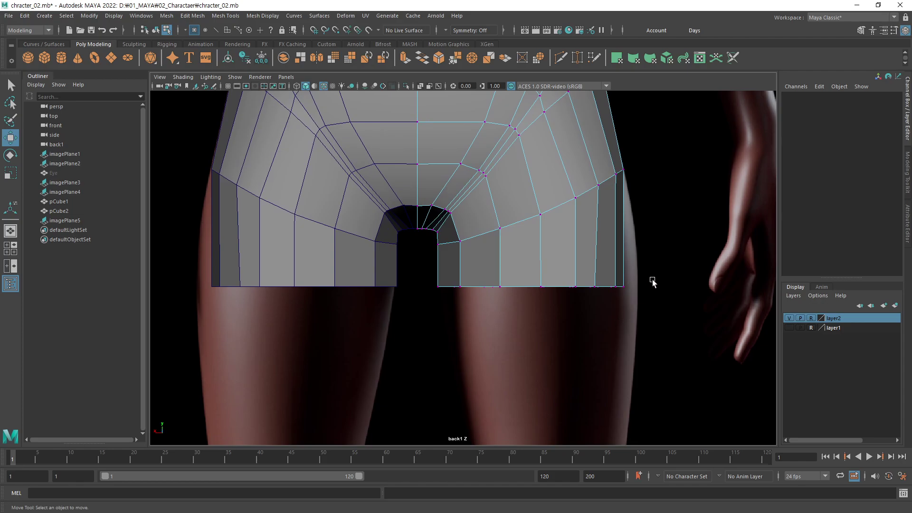
pyautogui.moveTo(652, 278); pyautogui.dragTo(209, 316)
pyautogui.moveTo(666, 273); pyautogui.dragTo(468, 305)
pyautogui.moveTo(667, 274); pyautogui.dragTo(411, 306)
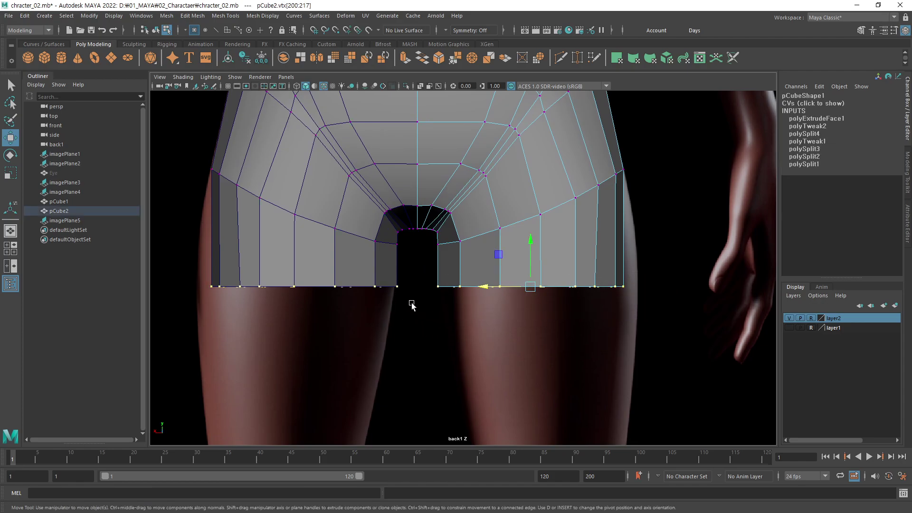
# Open the Deform > Lattice options, then close the menu.
pyautogui.click(351, 20)
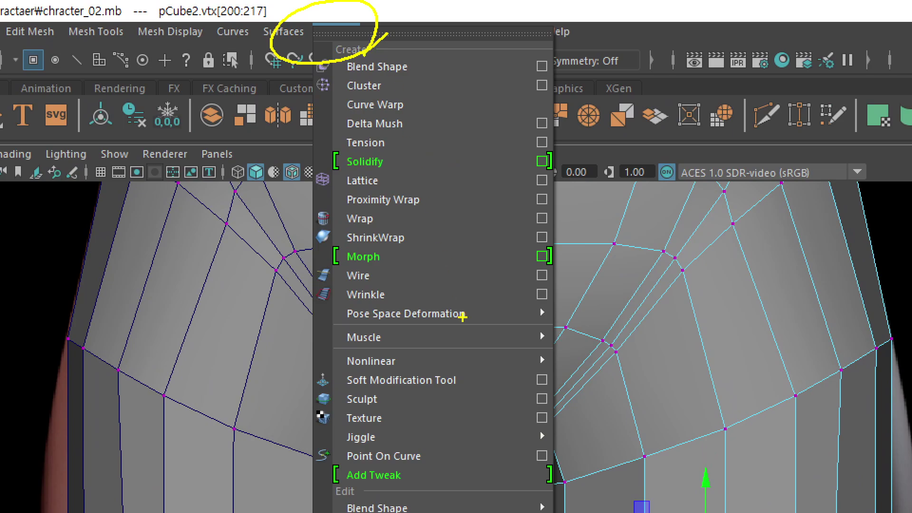
pyautogui.moveTo(392, 191); pyautogui.dragTo(382, 160)
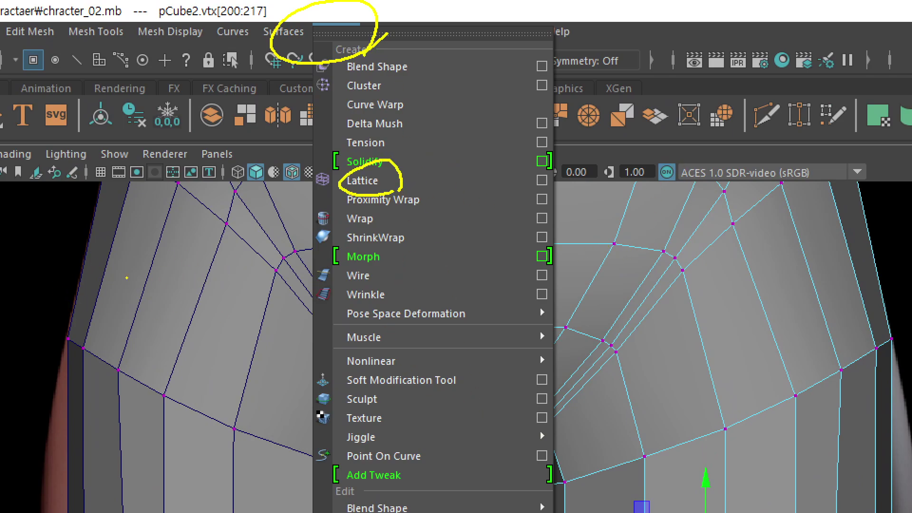
pyautogui.moveTo(127, 277); pyautogui.dragTo(179, 298)
pyautogui.moveTo(186, 260); pyautogui.dragTo(234, 273)
pyautogui.moveTo(238, 242); pyautogui.dragTo(300, 261)
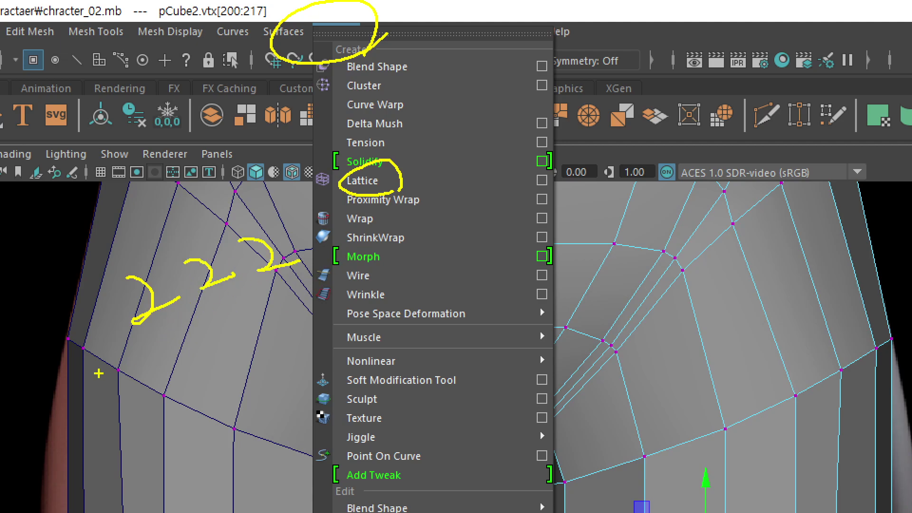
pyautogui.moveTo(70, 391); pyautogui.dragTo(129, 392)
pyautogui.moveTo(143, 341); pyautogui.dragTo(159, 403)
pyautogui.moveTo(215, 356); pyautogui.dragTo(250, 350)
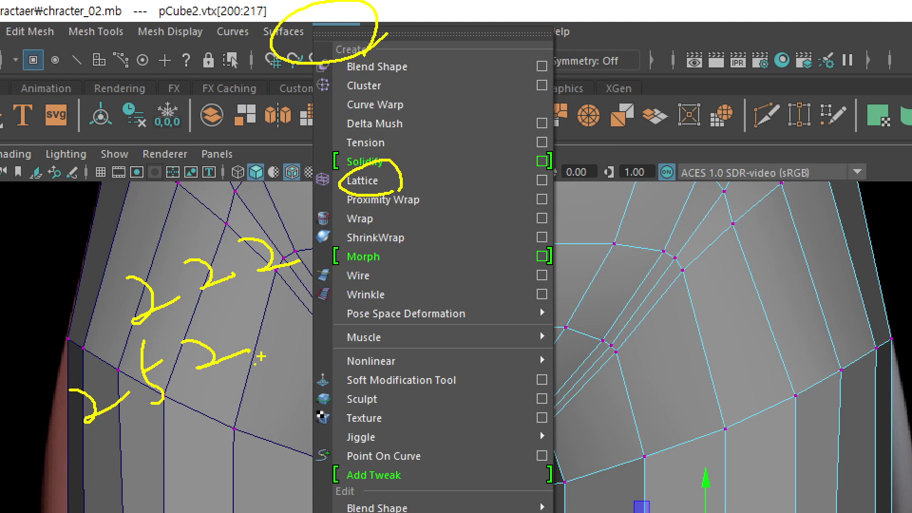
pyautogui.moveTo(551, 163); pyautogui.dragTo(568, 188)
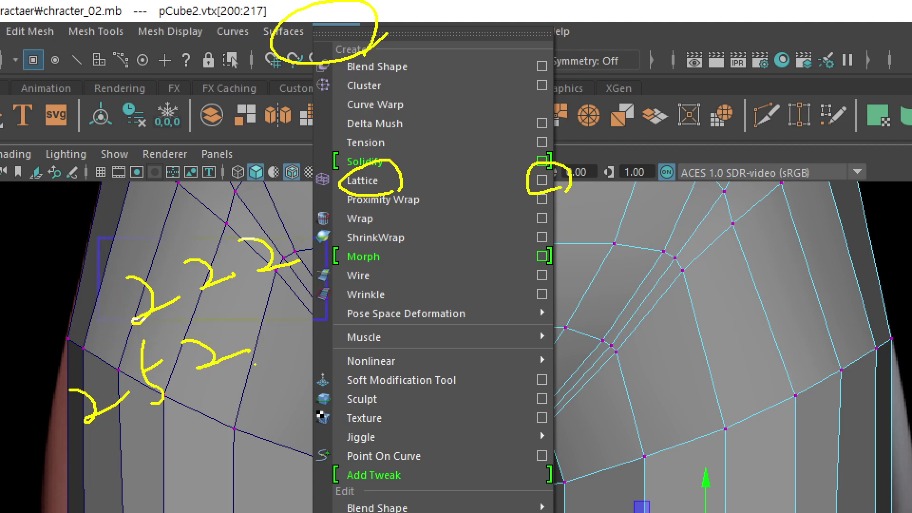
pyautogui.moveTo(97, 237); pyautogui.dragTo(306, 337)
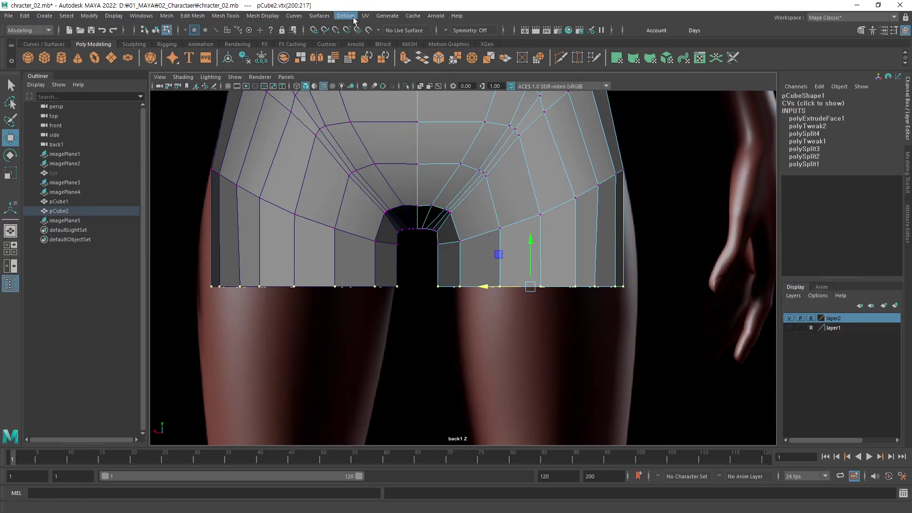
# Create a lattice with 2, 2, 2 divisions around the shorts' hem vertices.
pyautogui.click(346, 15)
pyautogui.click(477, 61)
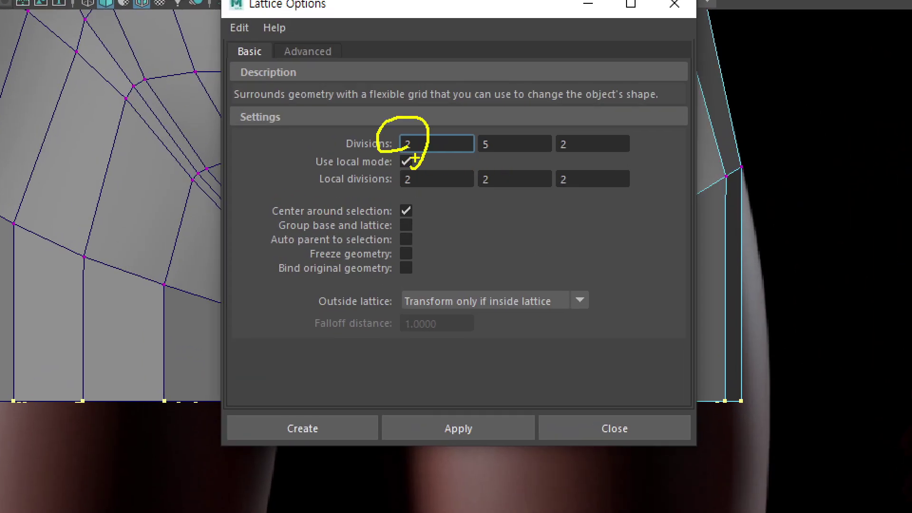
pyautogui.moveTo(595, 160); pyautogui.dragTo(575, 153)
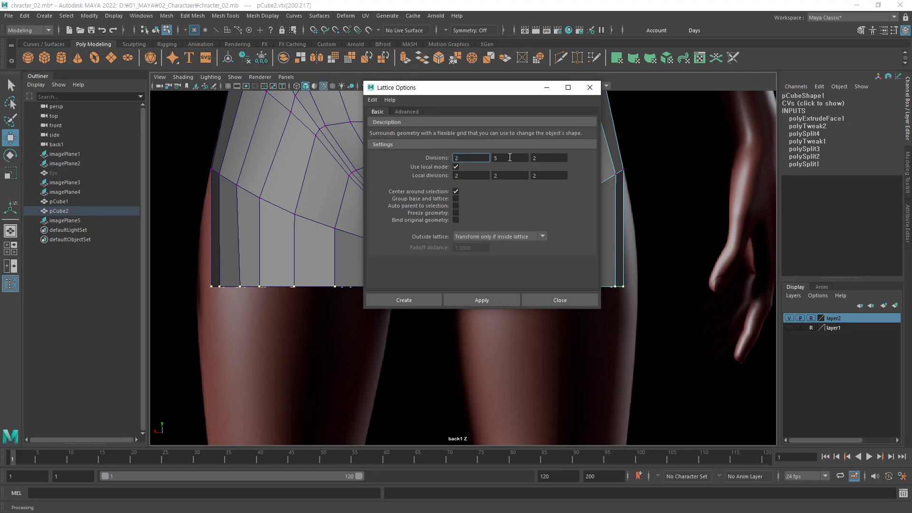
pyautogui.press('Tab')
pyautogui.write('2')
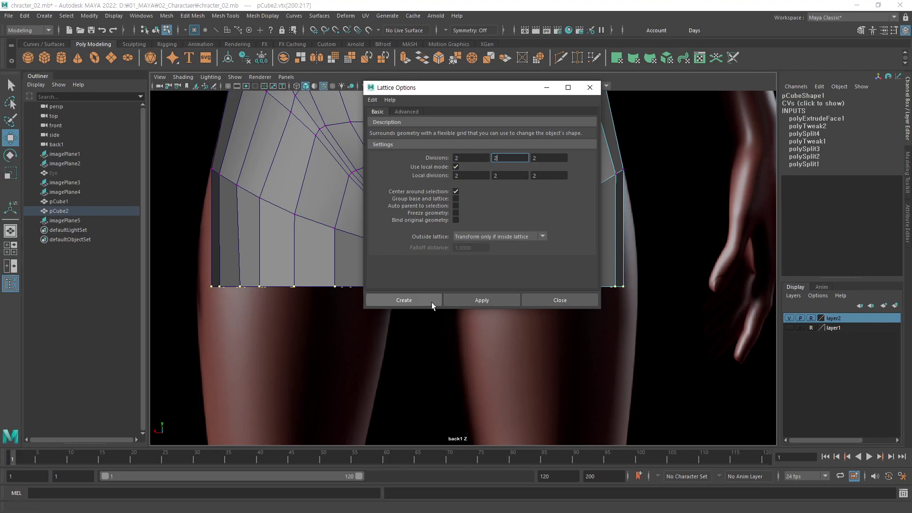
pyautogui.click(418, 303)
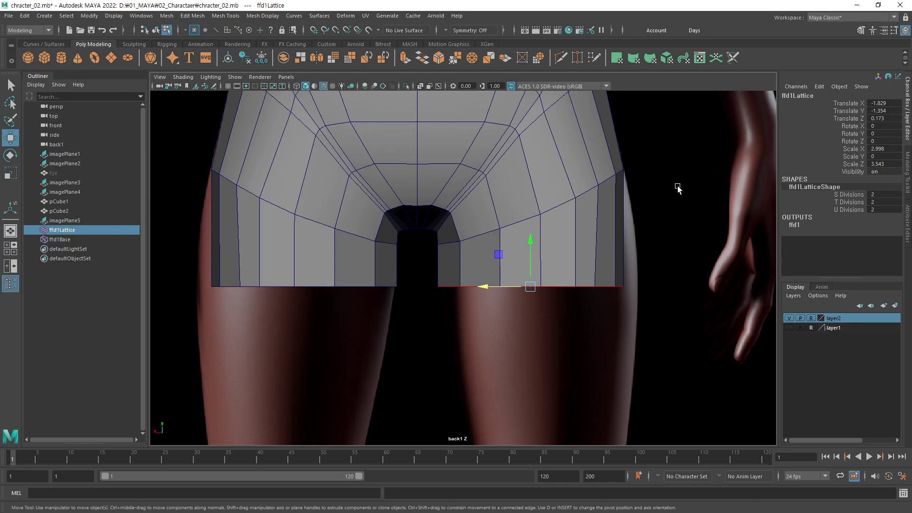
pyautogui.keyDown('alt'); pyautogui.moveTo(622, 280); pyautogui.dragTo(536, 266, button='middle'); pyautogui.keyUp('alt')
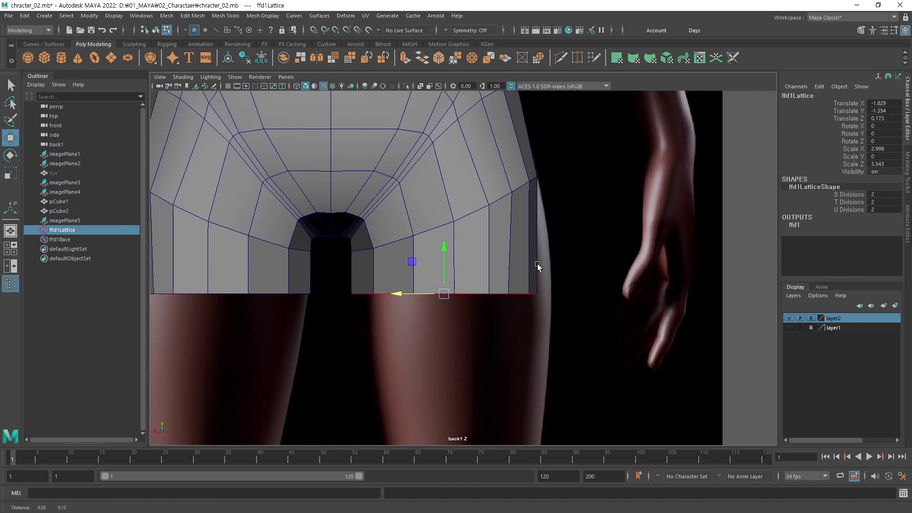
pyautogui.click(788, 318)
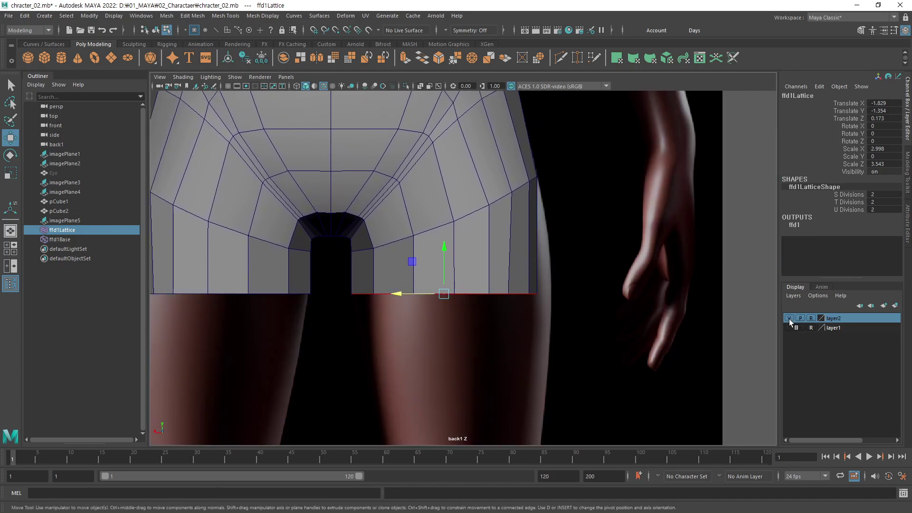
pyautogui.click(788, 320)
pyautogui.click(788, 318)
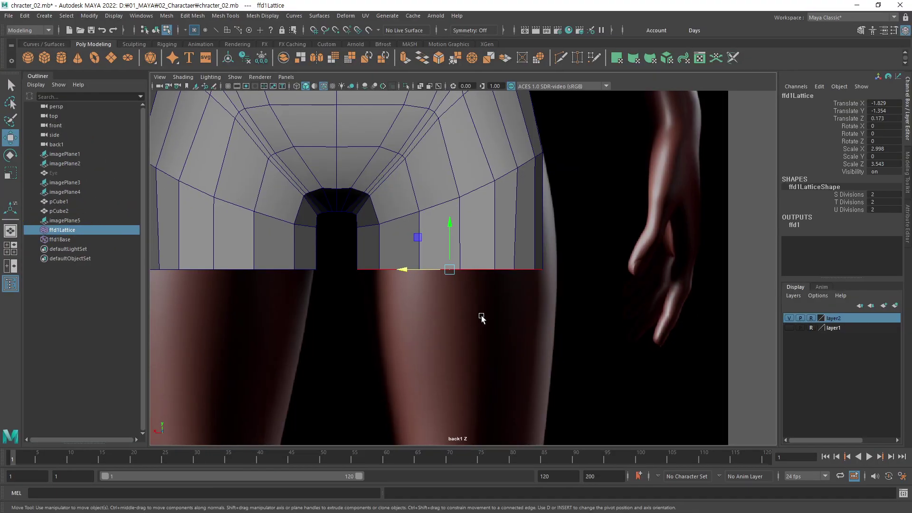
pyautogui.keyDown('alt'); pyautogui.moveTo(483, 315); pyautogui.dragTo(559, 285); pyautogui.keyUp('alt')
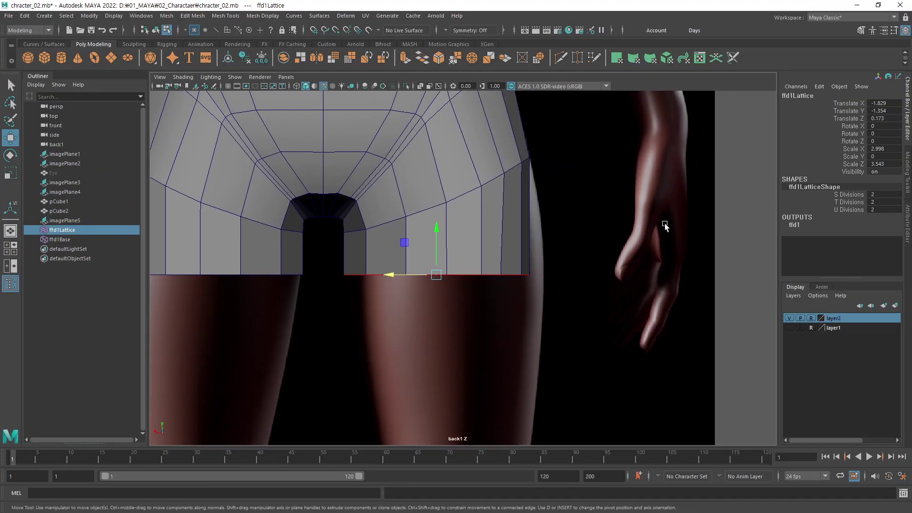
pyautogui.click(811, 319)
# From the lattice's marking menu, switch to Lattice Point mode and select the bottom-right corner point.
pyautogui.rightClick(589, 229)
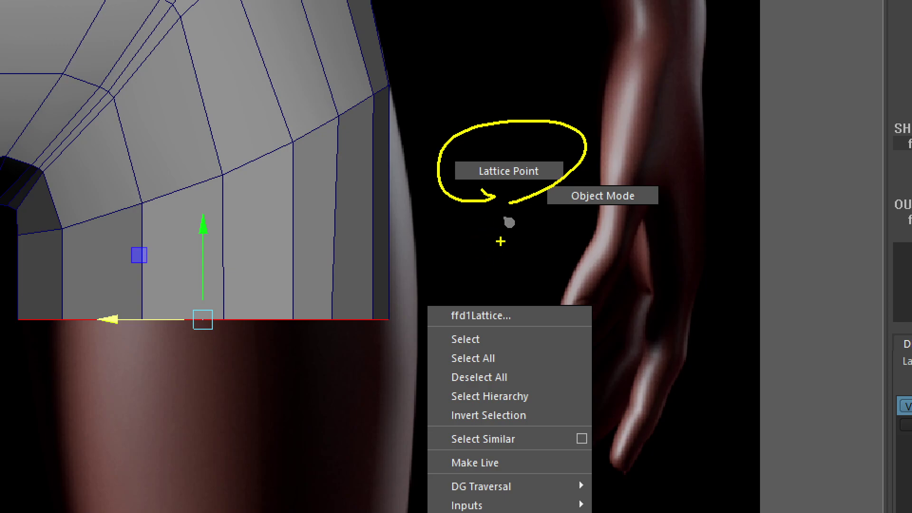
pyautogui.moveTo(854, 253)
pyautogui.mouseDown()
pyautogui.moveTo(808, 198)
pyautogui.moveTo(847, 292)
pyautogui.mouseUp()
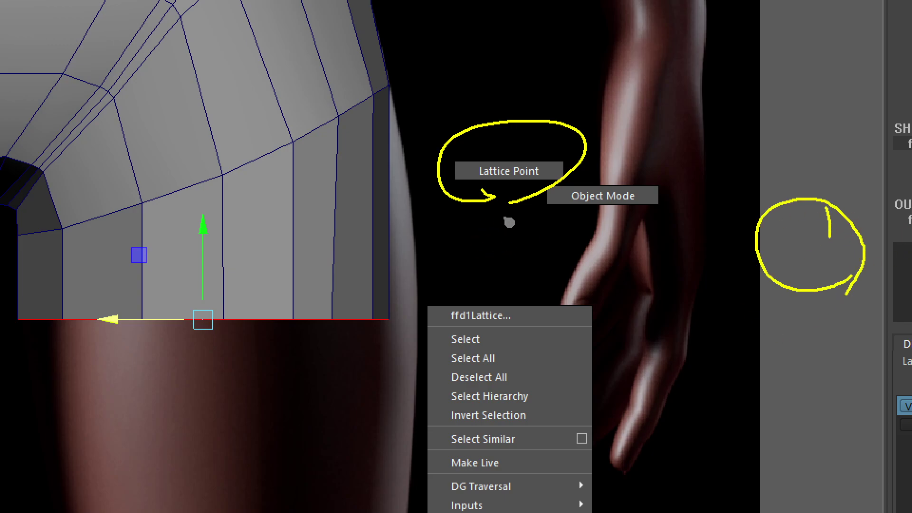
pyautogui.moveTo(829, 235)
pyautogui.mouseDown()
pyautogui.moveTo(611, 116)
pyautogui.moveTo(658, 190)
pyautogui.mouseUp()
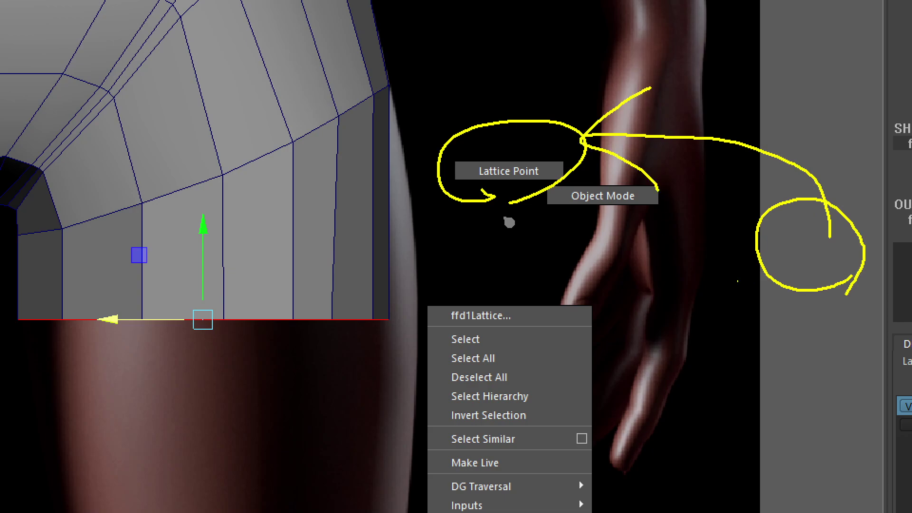
pyautogui.moveTo(715, 336)
pyautogui.mouseDown()
pyautogui.moveTo(665, 341)
pyautogui.moveTo(698, 327)
pyautogui.mouseUp()
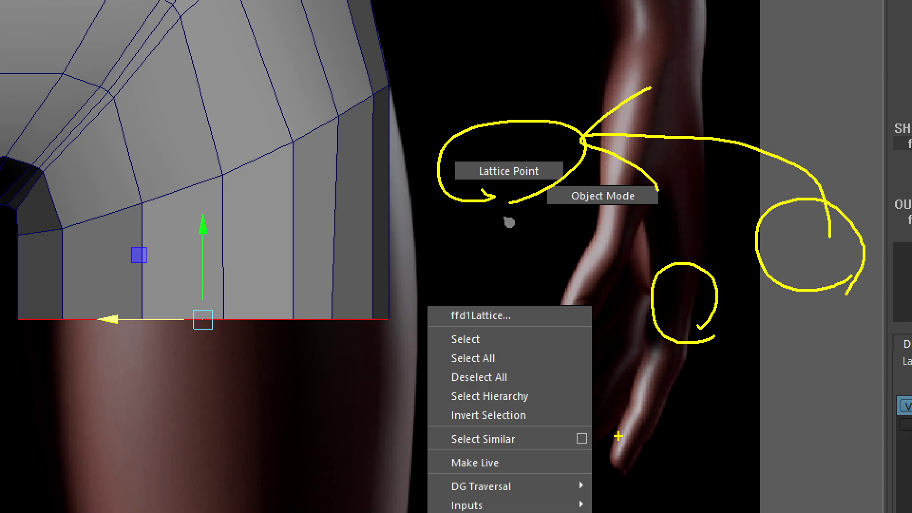
pyautogui.moveTo(770, 382); pyautogui.dragTo(703, 454)
pyautogui.moveTo(720, 367); pyautogui.dragTo(768, 453)
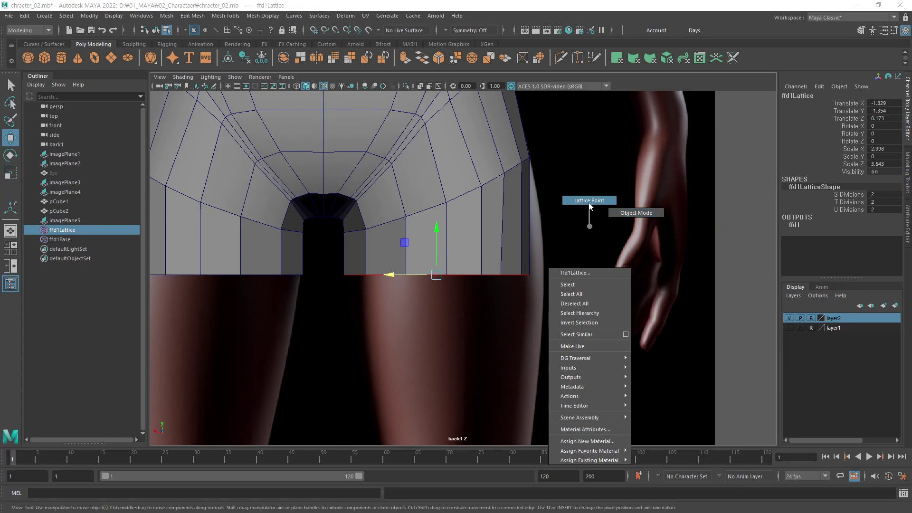
pyautogui.moveTo(589, 226); pyautogui.dragTo(589, 206, button='right')
pyautogui.keyDown('alt'); pyautogui.moveTo(548, 242); pyautogui.dragTo(592, 230, button='middle'); pyautogui.keyUp('alt')
# Test-move the lattice corner point, then delete the shorts' history to remove the lattice.
pyautogui.moveTo(593, 230)
pyautogui.mouseDown()
pyautogui.moveTo(531, 266)
pyautogui.moveTo(525, 251)
pyautogui.mouseUp()
pyautogui.hotkey('ctrl', 'z')
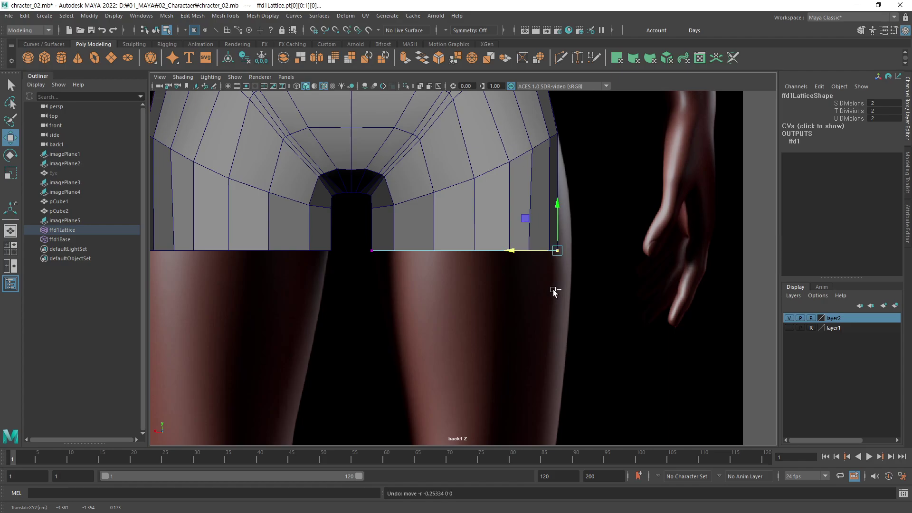
pyautogui.moveTo(510, 250); pyautogui.dragTo(549, 250)
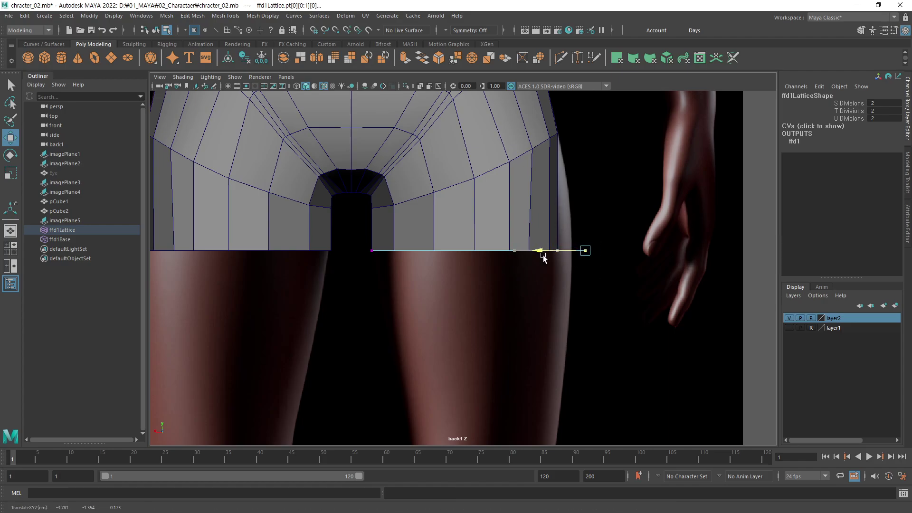
pyautogui.press('F8')
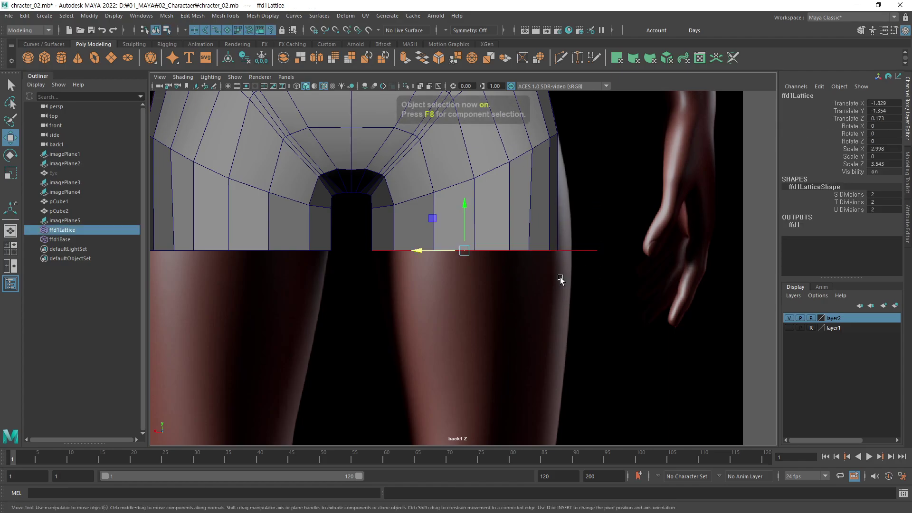
pyautogui.click(546, 216)
pyautogui.hotkey('alt', 'shift', 'd')
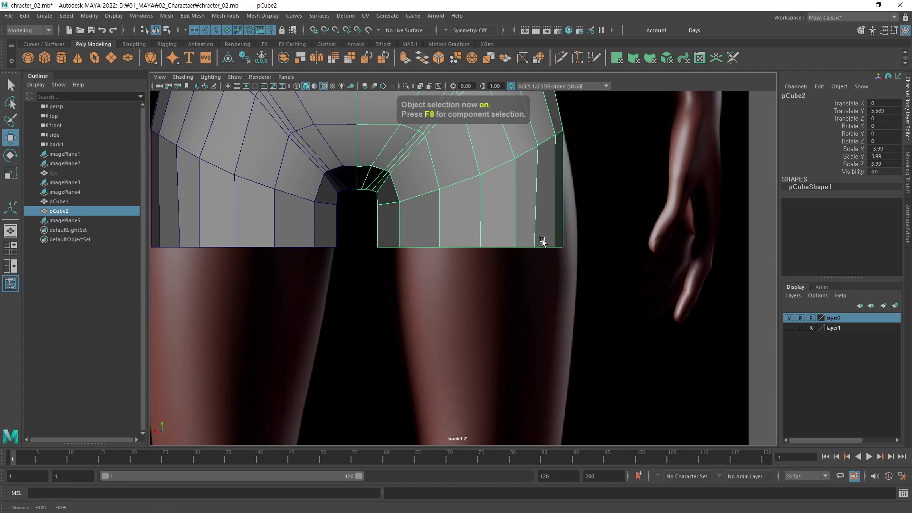
# Add a new lattice to only the bottom row of leg vertices.
pyautogui.keyDown('alt'); pyautogui.moveTo(528, 254); pyautogui.dragTo(560, 244, button='middle'); pyautogui.keyUp('alt')
pyautogui.press('F8')
pyautogui.moveTo(608, 236); pyautogui.dragTo(173, 292)
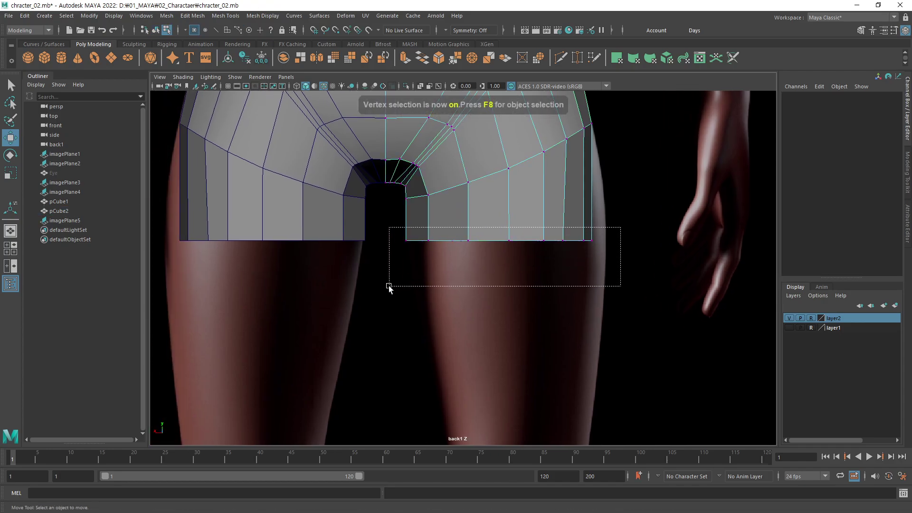
pyautogui.click(345, 15)
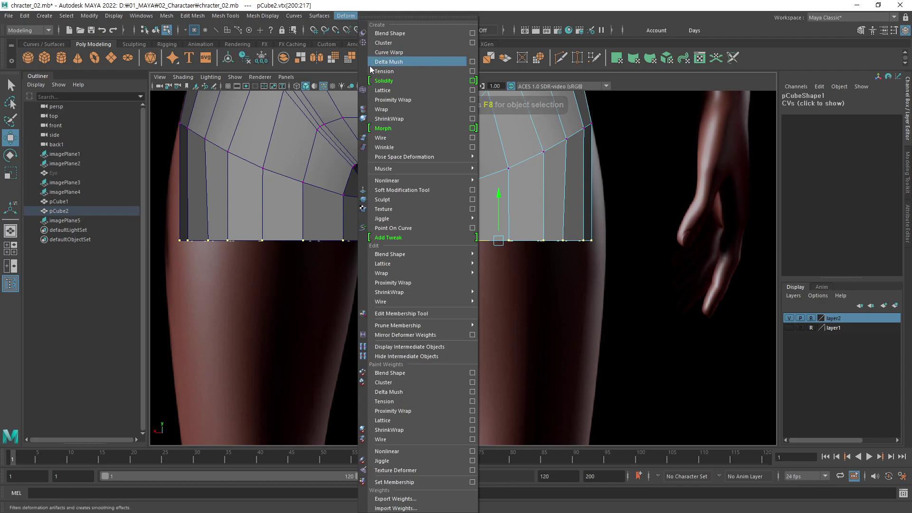
pyautogui.click(393, 89)
# Switch the new lattice to point mode and slide its corner and inner points sideways.
pyautogui.moveTo(658, 255); pyautogui.dragTo(657, 209, button='right')
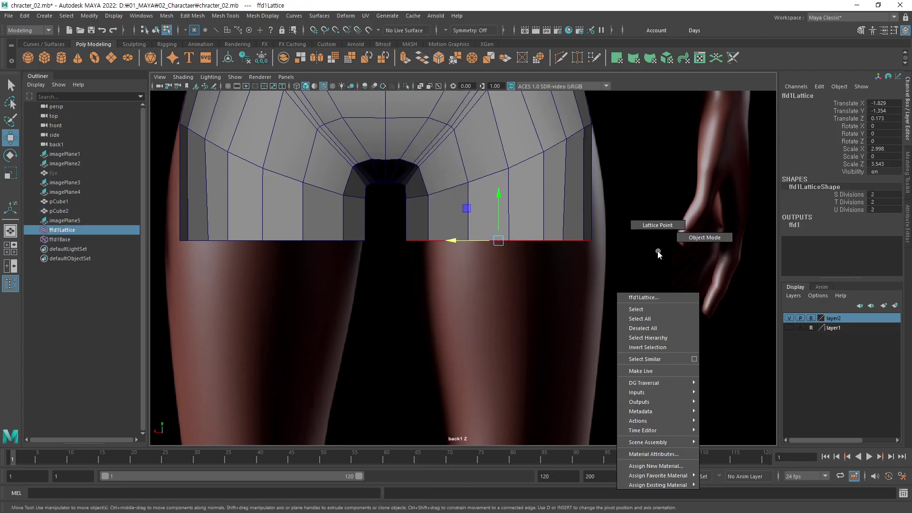
pyautogui.moveTo(602, 229)
pyautogui.mouseDown()
pyautogui.moveTo(578, 261)
pyautogui.moveTo(585, 241)
pyautogui.mouseUp()
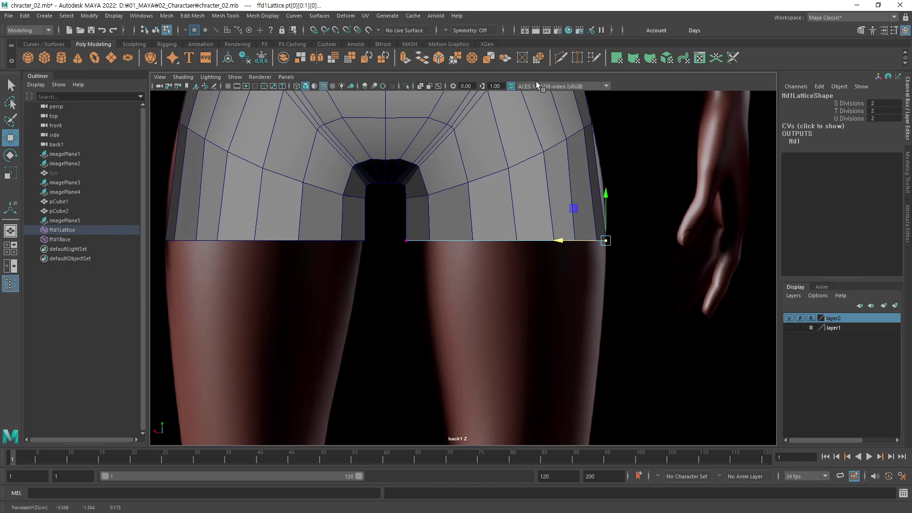
pyautogui.scroll(2, 378, 278)
pyautogui.scroll(2, 578, 260)
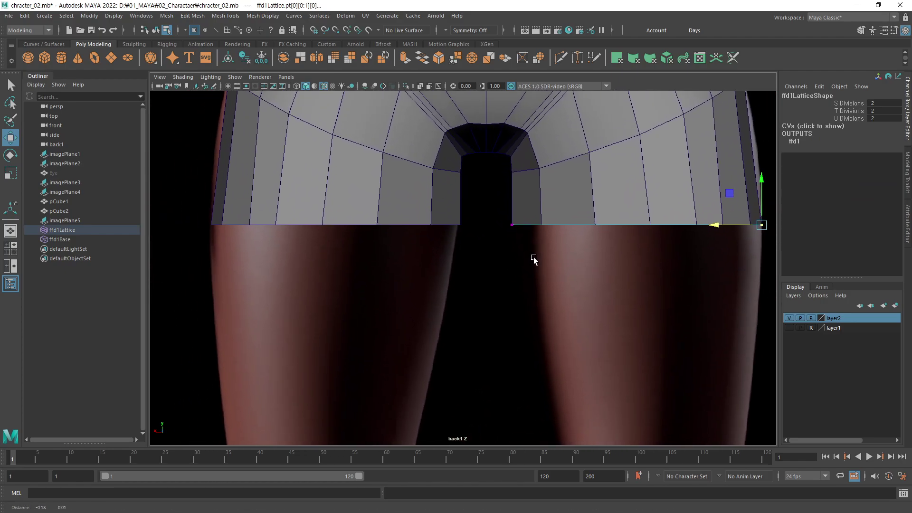
pyautogui.moveTo(714, 224); pyautogui.dragTo(717, 225)
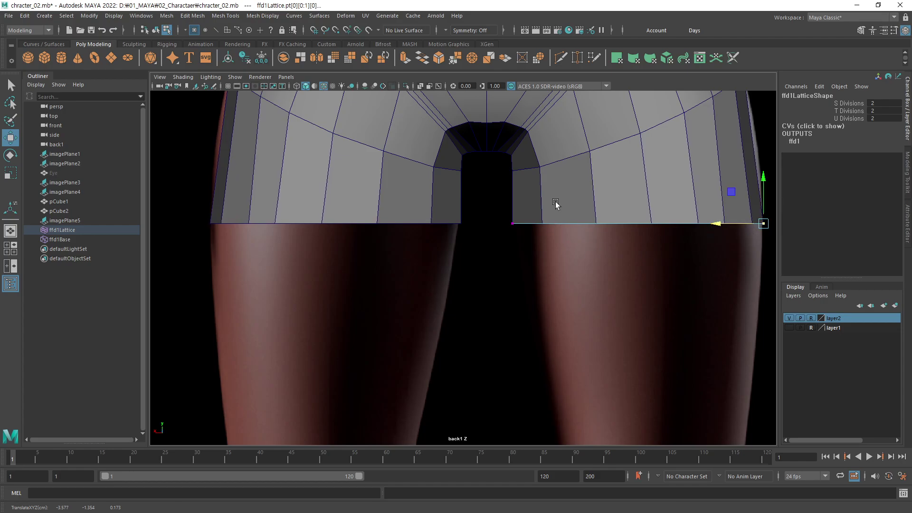
pyautogui.click(512, 224)
pyautogui.moveTo(468, 224); pyautogui.dragTo(471, 226)
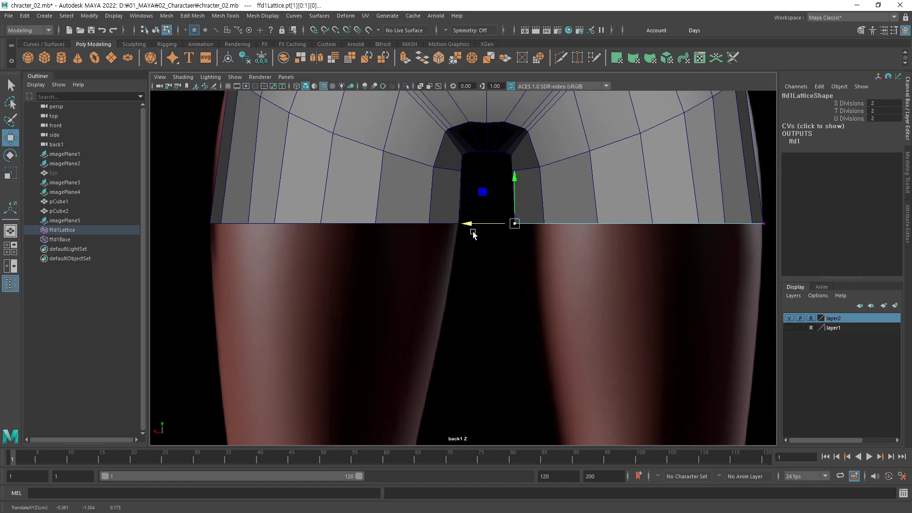
pyautogui.moveTo(471, 228); pyautogui.dragTo(470, 227)
# Raise the outer lattice corner and the inner point to slant the hem toward the hip.
pyautogui.keyDown('alt'); pyautogui.moveTo(522, 223); pyautogui.dragTo(493, 240, button='middle'); pyautogui.keyUp('alt')
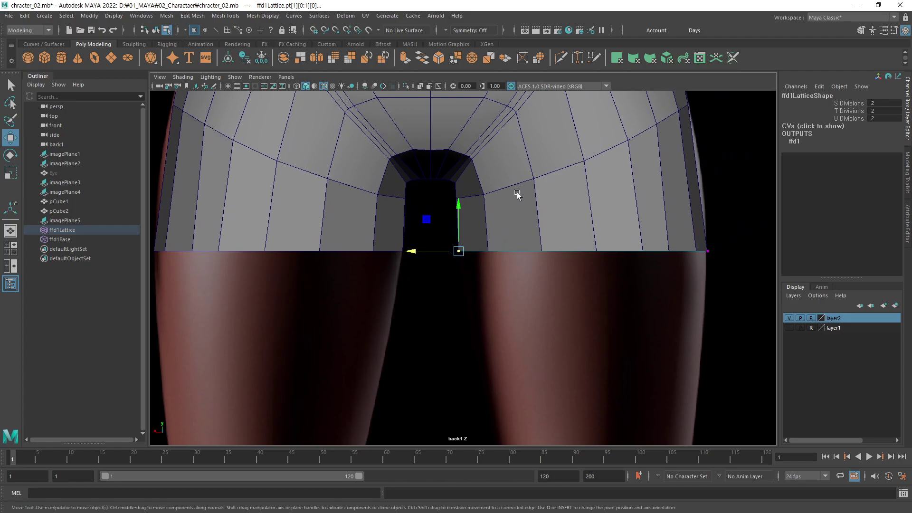
pyautogui.moveTo(519, 194)
pyautogui.keyDown('alt'); pyautogui.mouseDown(button='middle')
pyautogui.moveTo(616, 261)
pyautogui.moveTo(529, 261)
pyautogui.mouseUp(button='middle'); pyautogui.keyUp('alt')
pyautogui.moveTo(623, 264)
pyautogui.keyDown('alt'); pyautogui.mouseDown(button='middle')
pyautogui.moveTo(655, 238)
pyautogui.moveTo(658, 246)
pyautogui.mouseUp(button='middle'); pyautogui.keyUp('alt')
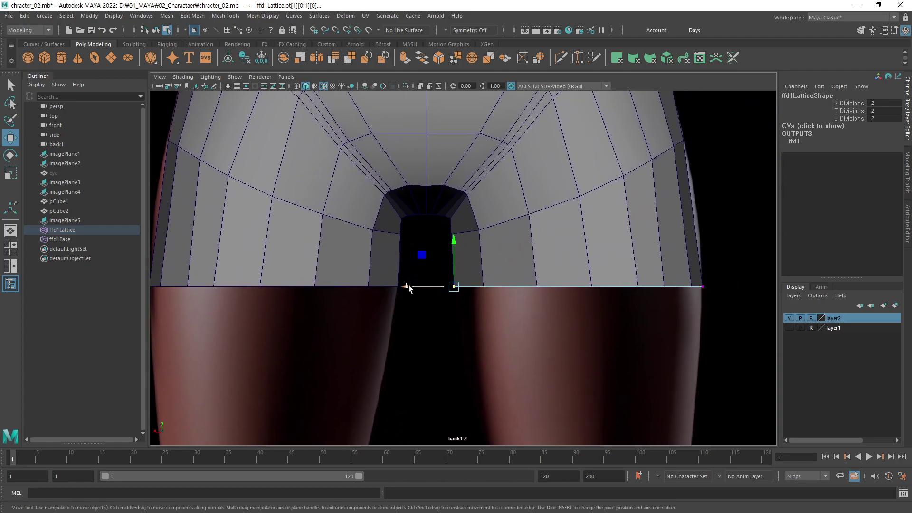
pyautogui.moveTo(407, 289)
pyautogui.mouseDown()
pyautogui.moveTo(433, 289)
pyautogui.moveTo(407, 297)
pyautogui.mouseUp()
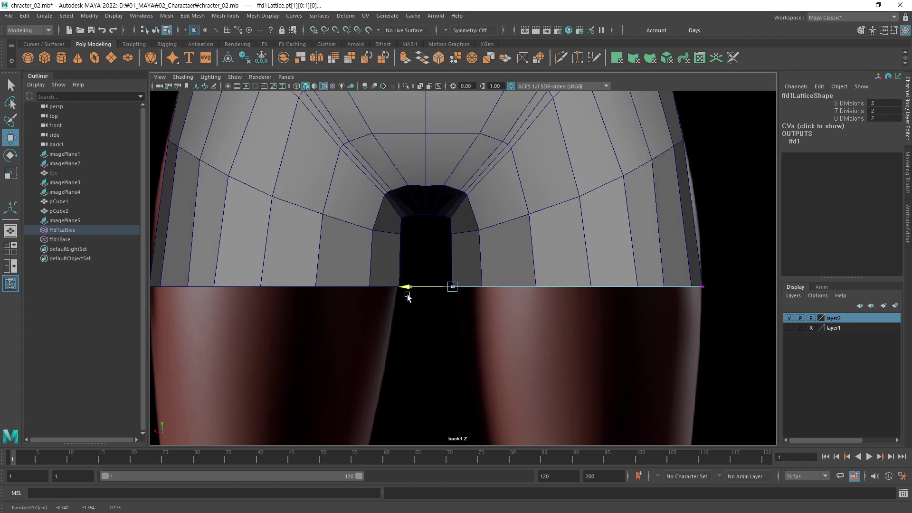
pyautogui.keyDown('alt'); pyautogui.moveTo(407, 296); pyautogui.dragTo(421, 288, button='middle'); pyautogui.keyUp('alt')
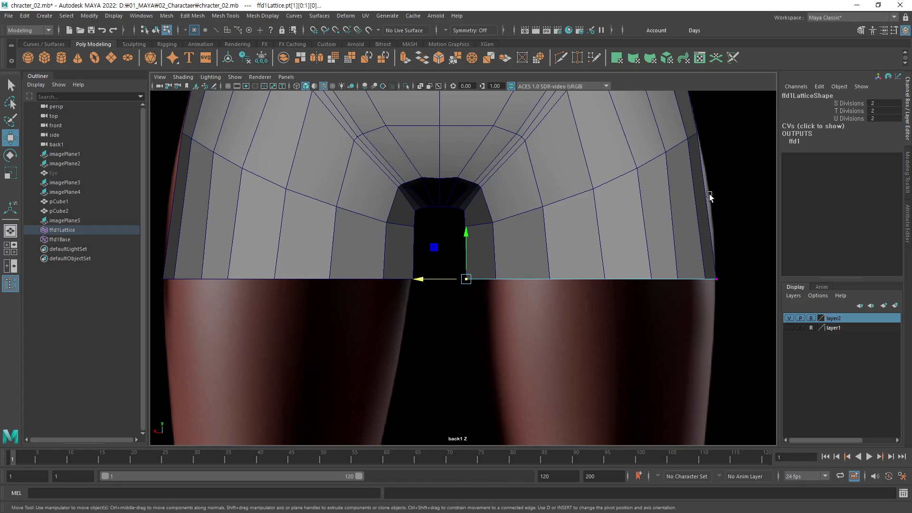
pyautogui.moveTo(724, 270); pyautogui.dragTo(671, 284)
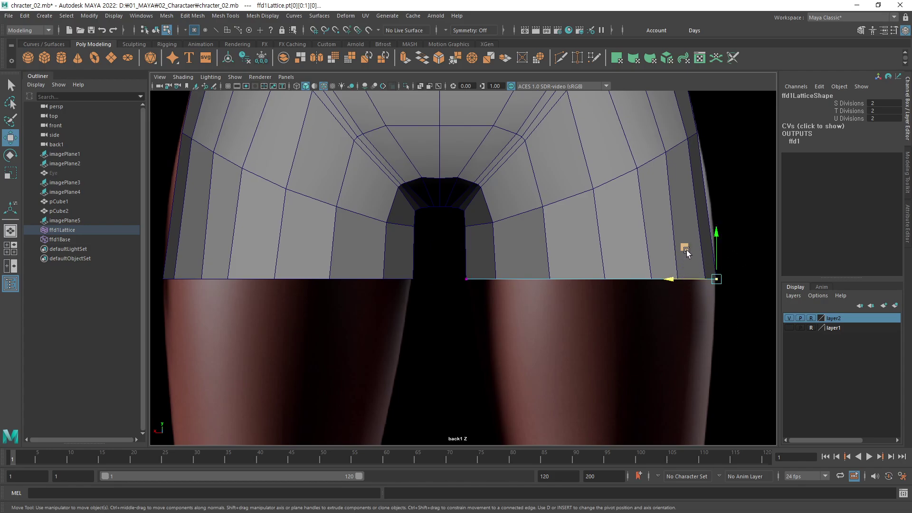
pyautogui.moveTo(683, 251); pyautogui.dragTo(679, 179, button='middle')
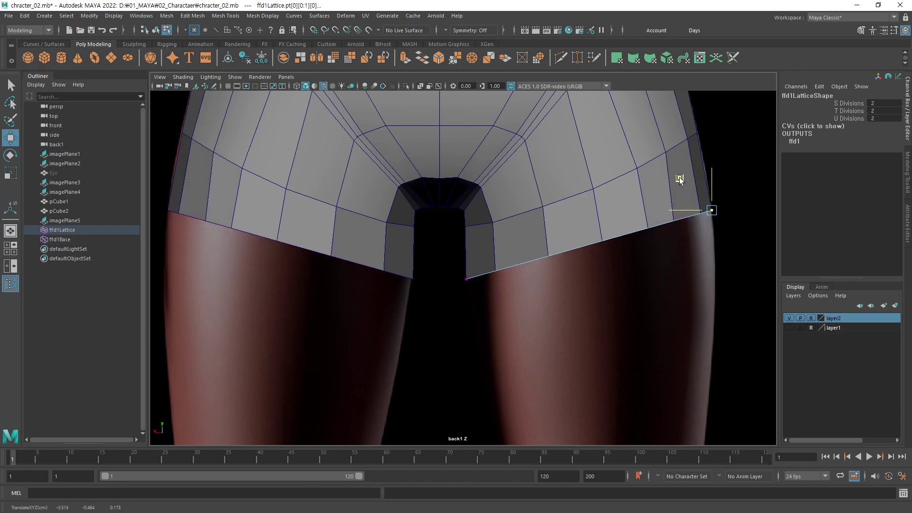
pyautogui.moveTo(499, 261); pyautogui.dragTo(446, 290)
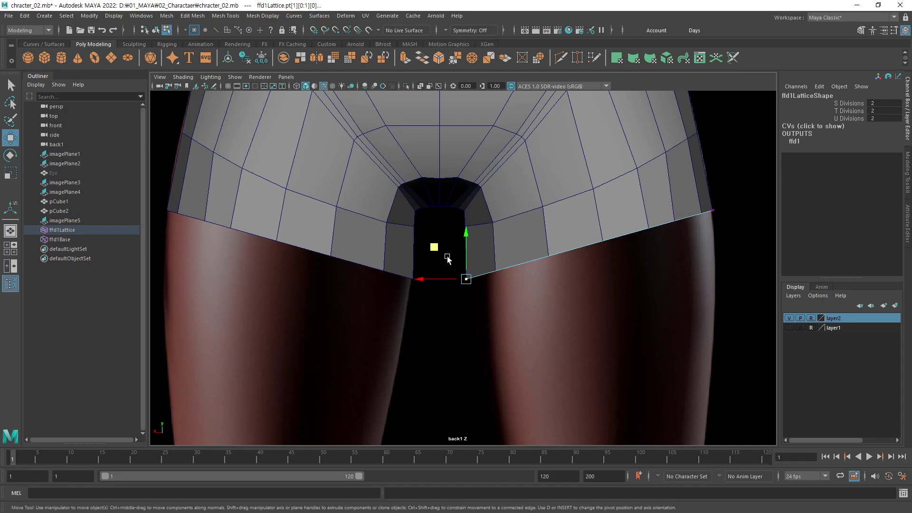
pyautogui.moveTo(448, 256)
pyautogui.mouseDown(button='middle')
pyautogui.moveTo(450, 232)
pyautogui.moveTo(435, 235)
pyautogui.mouseUp(button='middle')
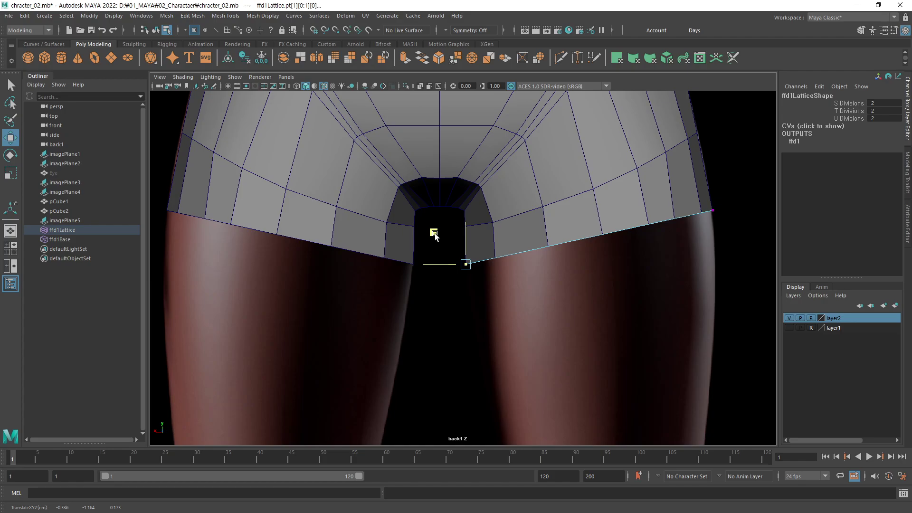
pyautogui.moveTo(435, 236); pyautogui.dragTo(432, 239, button='middle')
# Re-centre the back view, clear the annotation marks, and show the four-view layout.
pyautogui.keyDown('alt'); pyautogui.moveTo(668, 198); pyautogui.dragTo(572, 305, button='right'); pyautogui.keyUp('alt')
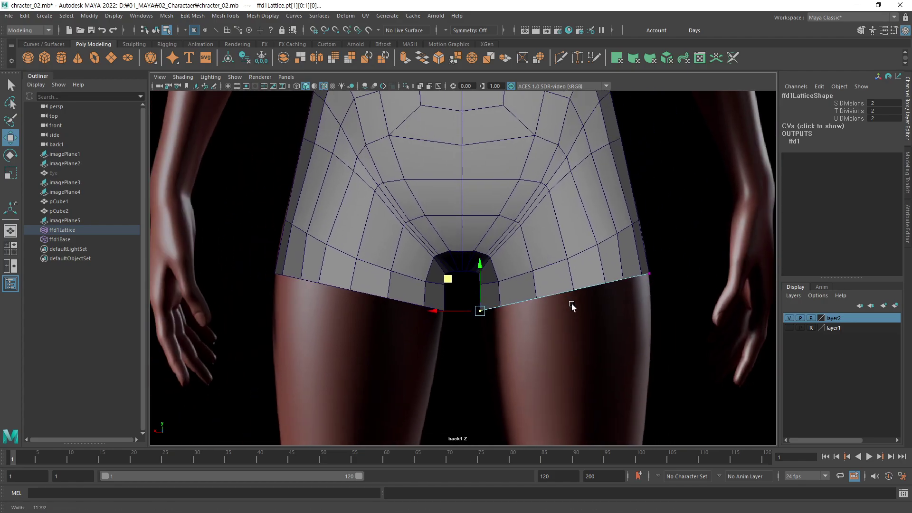
pyautogui.keyDown('alt'); pyautogui.moveTo(587, 261); pyautogui.dragTo(634, 248, button='middle'); pyautogui.keyUp('alt')
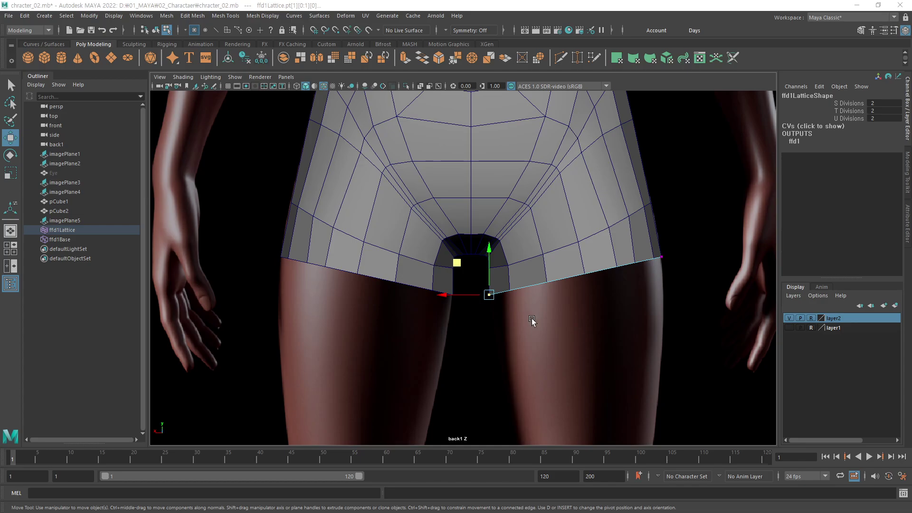
pyautogui.moveTo(613, 264)
pyautogui.keyDown('alt'); pyautogui.mouseDown(button='middle')
pyautogui.moveTo(582, 318)
pyautogui.moveTo(511, 306)
pyautogui.mouseUp(button='middle'); pyautogui.keyUp('alt')
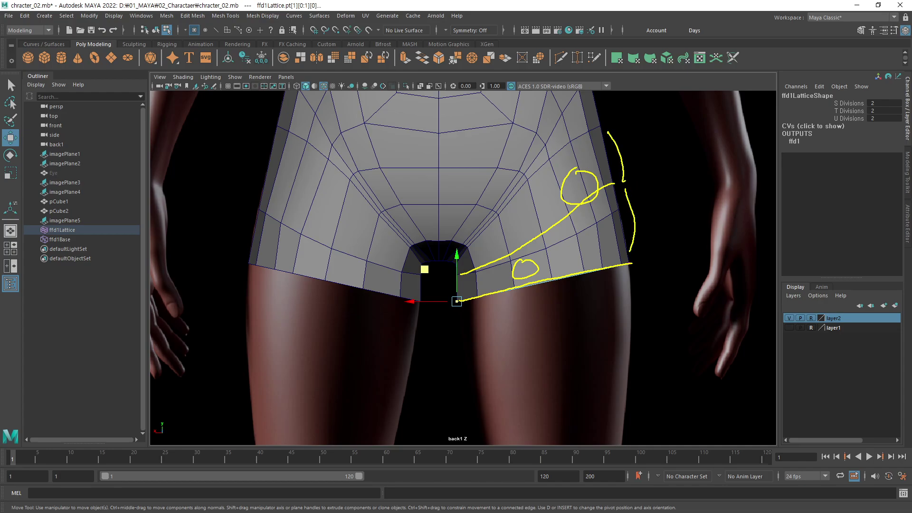
pyautogui.press('Escape')
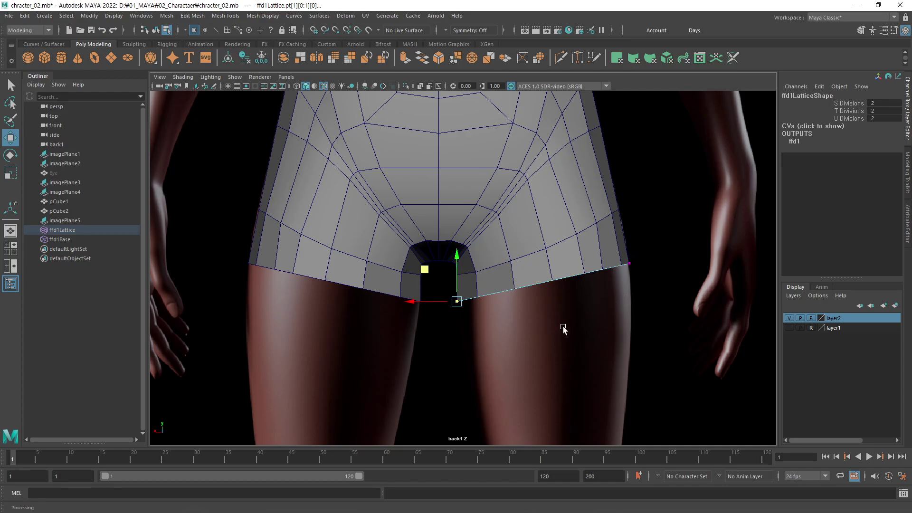
pyautogui.keyDown('alt'); pyautogui.moveTo(564, 326); pyautogui.dragTo(429, 324); pyautogui.keyUp('alt')
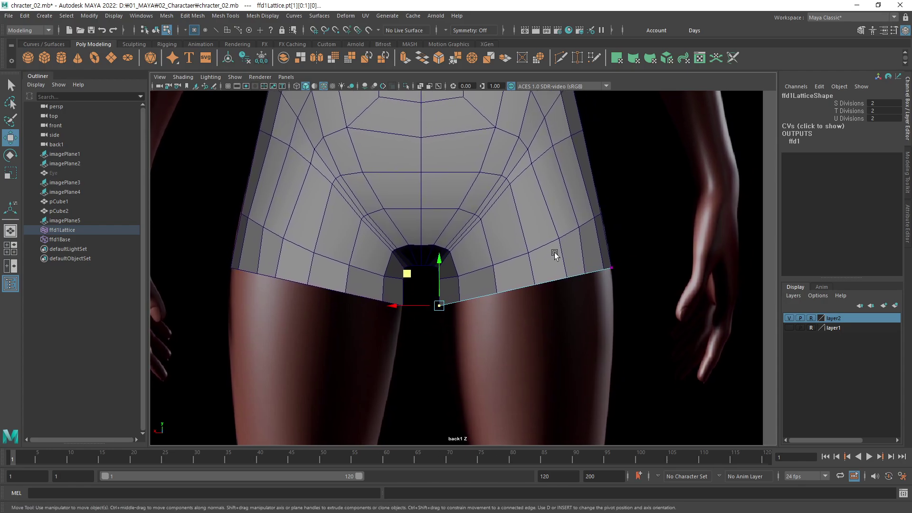
pyautogui.press('space')
pyautogui.press('space')
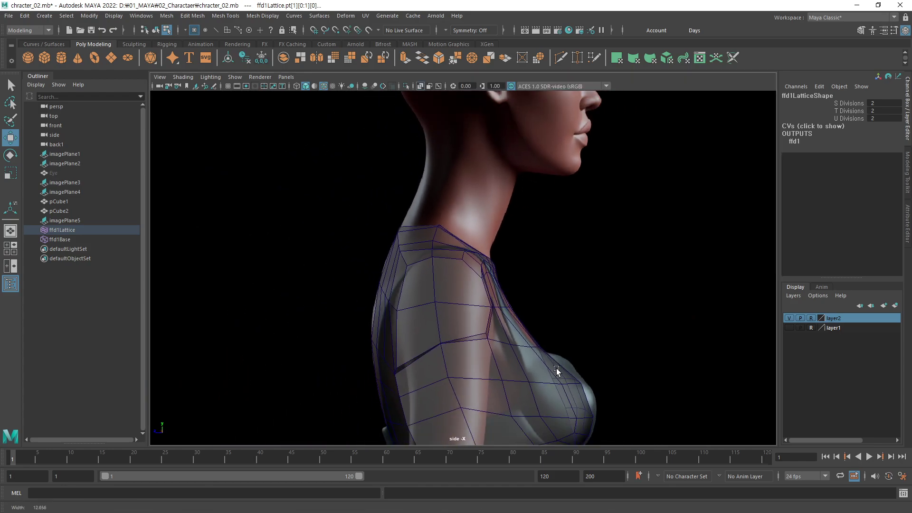
# In the side view, select the lattice's right-side points and move them outward.
pyautogui.scroll(-5, 499, 376)
pyautogui.scroll(2, 514, 178)
pyautogui.keyDown('alt'); pyautogui.moveTo(522, 358); pyautogui.dragTo(523, 242, button='middle'); pyautogui.keyUp('alt')
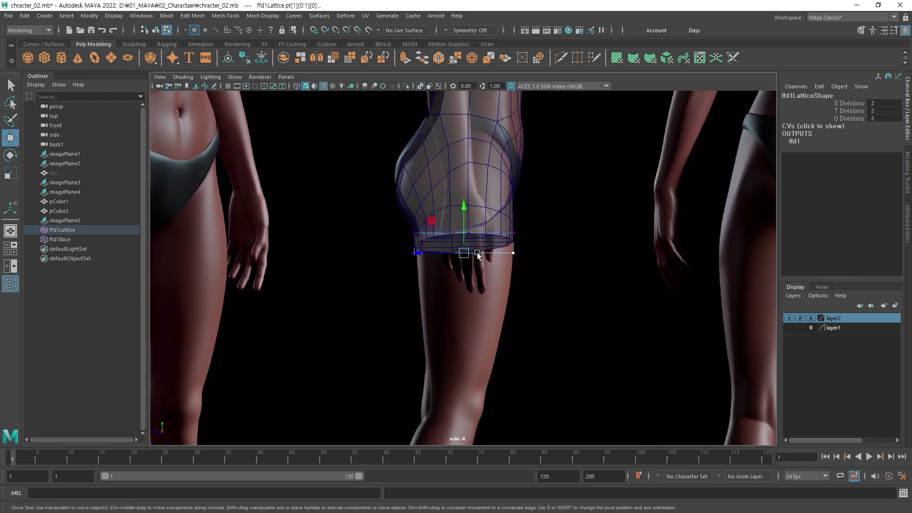
pyautogui.scroll(2, 718, 261)
pyautogui.scroll(2, 530, 279)
pyautogui.scroll(1, 513, 255)
pyautogui.scroll(3, 627, 285)
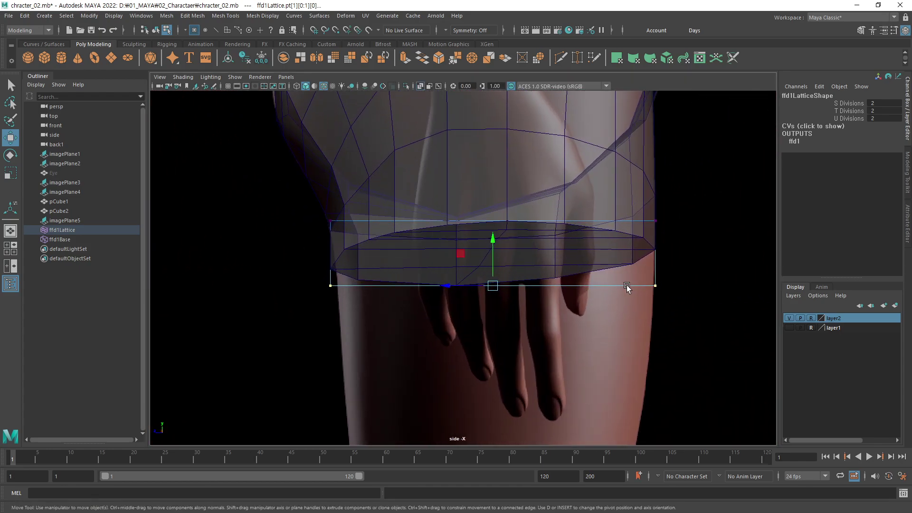
pyautogui.scroll(1, 624, 280)
pyautogui.moveTo(624, 191); pyautogui.dragTo(538, 332)
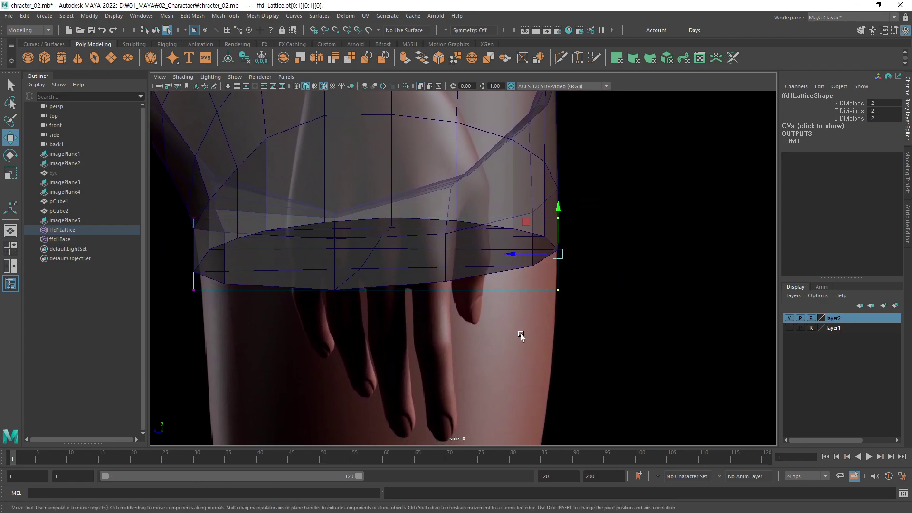
pyautogui.moveTo(533, 255)
pyautogui.mouseDown()
pyautogui.moveTo(546, 256)
pyautogui.moveTo(511, 257)
pyautogui.mouseUp()
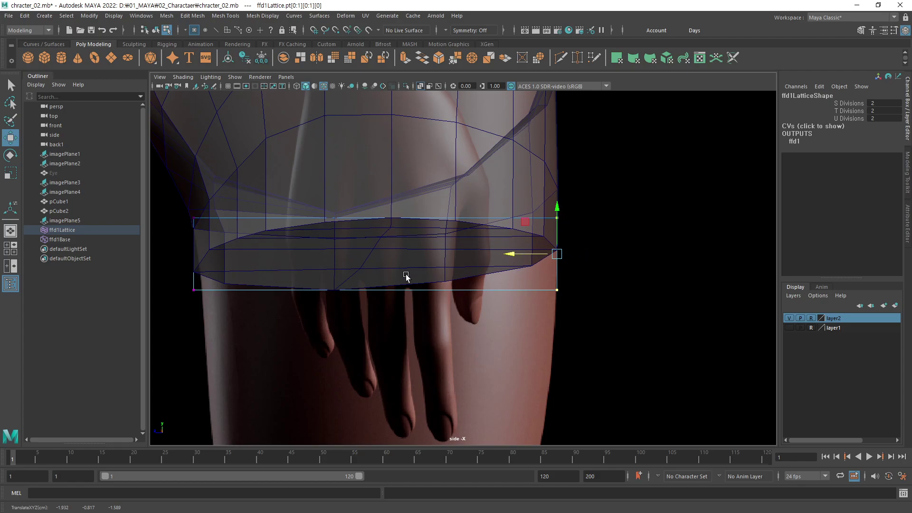
# Select the lattice's left-side points and pull them in toward the thigh.
pyautogui.keyDown('alt'); pyautogui.moveTo(405, 279); pyautogui.dragTo(568, 271, button='middle'); pyautogui.keyUp('alt')
pyautogui.scroll(1, 432, 273)
pyautogui.keyDown('alt'); pyautogui.moveTo(432, 273); pyautogui.dragTo(585, 271, button='right'); pyautogui.keyUp('alt')
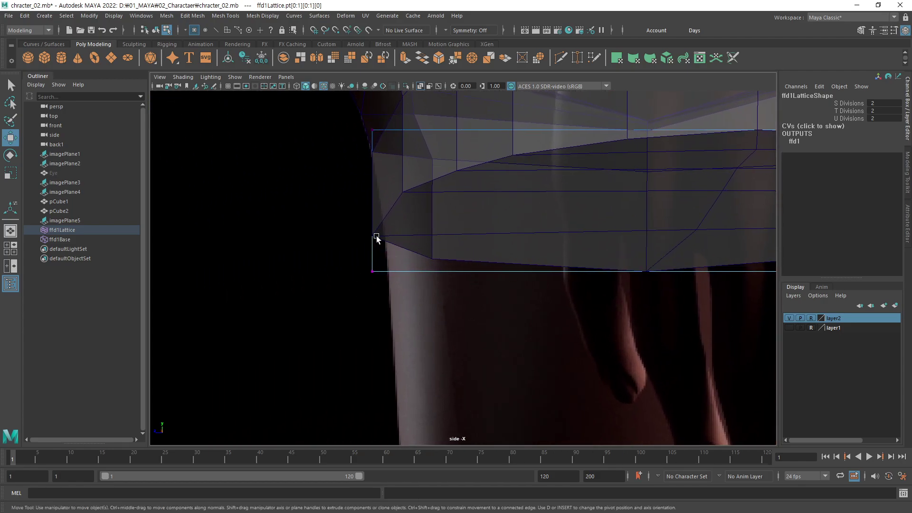
pyautogui.keyDown('alt'); pyautogui.moveTo(376, 239); pyautogui.dragTo(373, 307, button='middle'); pyautogui.keyUp('alt')
pyautogui.moveTo(314, 163); pyautogui.dragTo(462, 397)
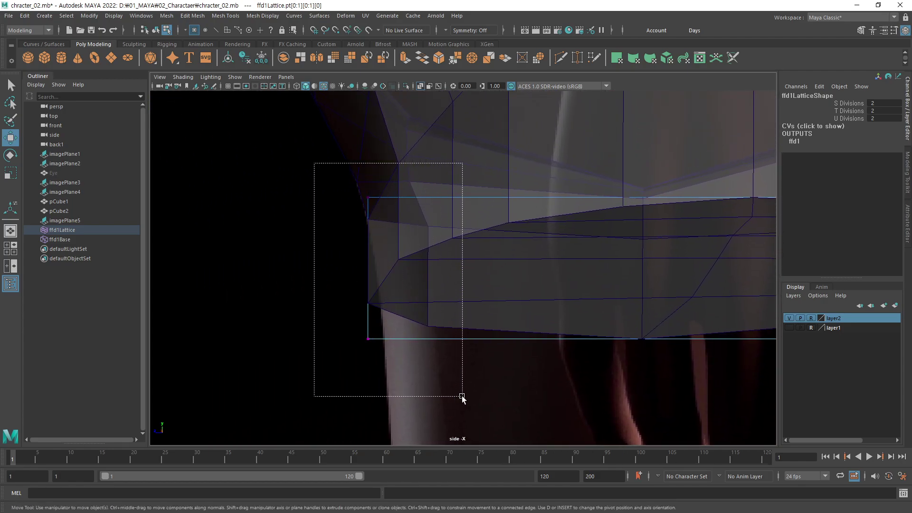
pyautogui.keyDown('alt'); pyautogui.moveTo(316, 305); pyautogui.dragTo(358, 284, button='right'); pyautogui.keyUp('alt')
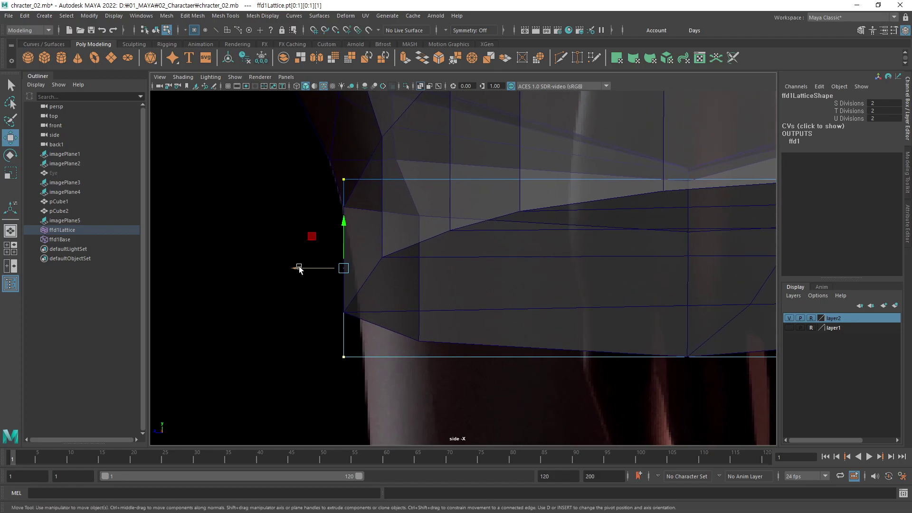
pyautogui.moveTo(299, 269); pyautogui.dragTo(308, 271)
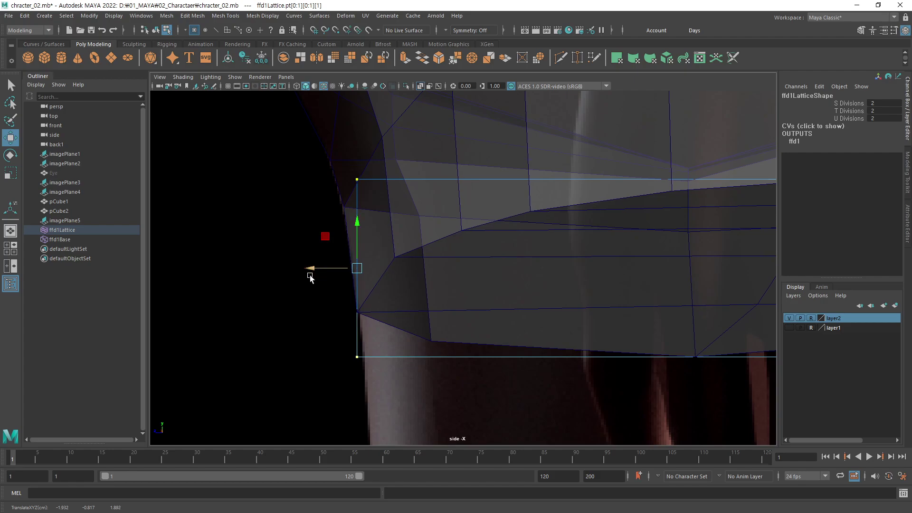
# Reframe the whole leg and nudge the right lattice points slightly.
pyautogui.scroll(-5, 566, 285)
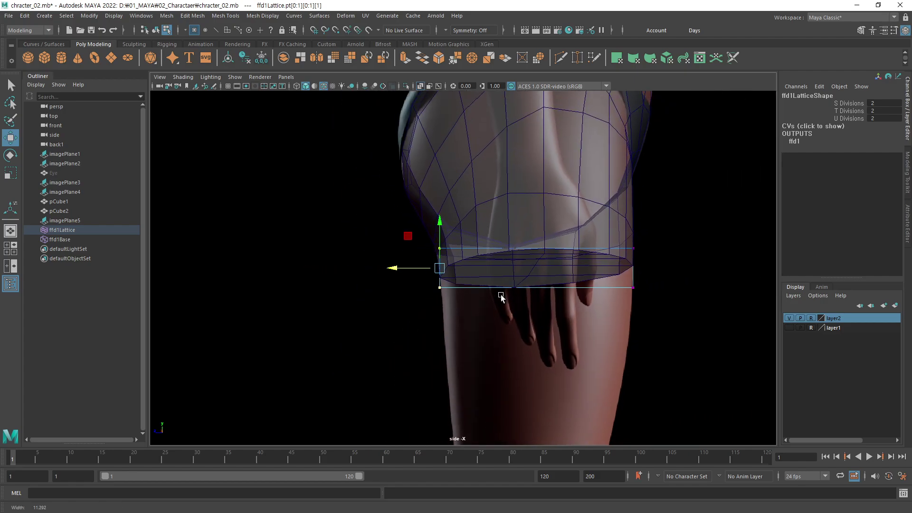
pyautogui.keyDown('alt'); pyautogui.moveTo(534, 274); pyautogui.dragTo(478, 302, button='middle'); pyautogui.keyUp('alt')
pyautogui.scroll(2, 642, 301)
pyautogui.scroll(4, 572, 291)
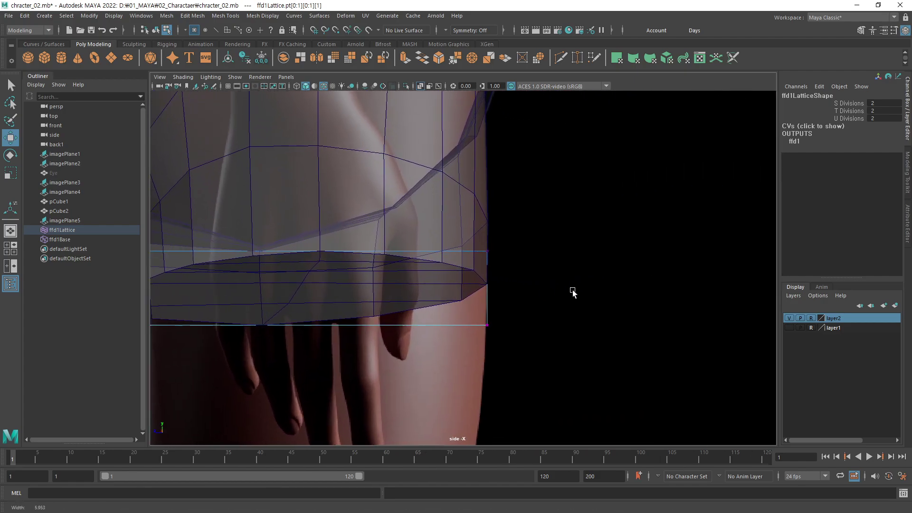
pyautogui.moveTo(446, 292); pyautogui.dragTo(459, 318)
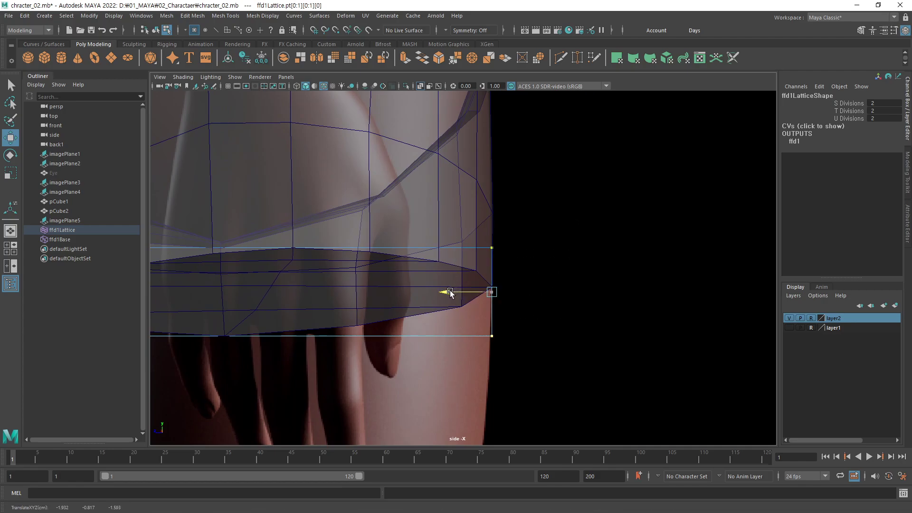
pyautogui.scroll(-2, 459, 318)
pyautogui.scroll(-2, 522, 304)
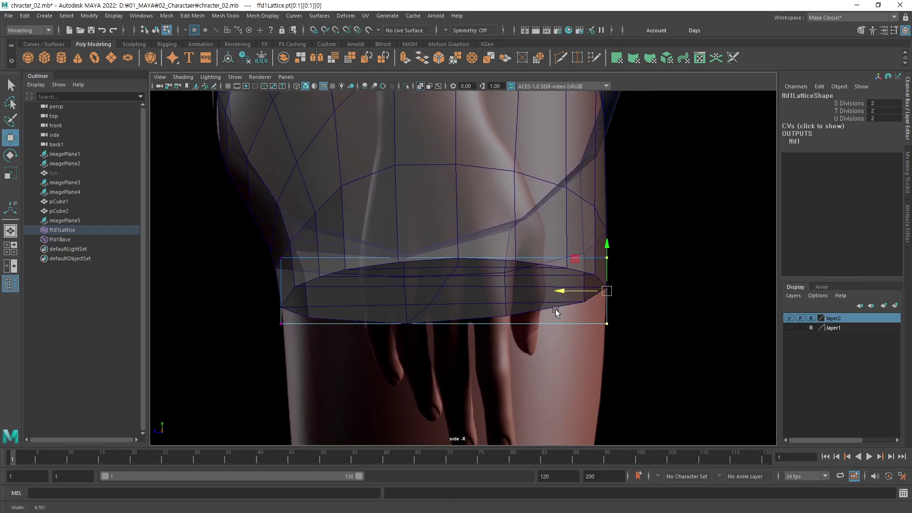
# Check the leg band's shape in the full perspective view, then return to four-view and object mode.
pyautogui.press('space')
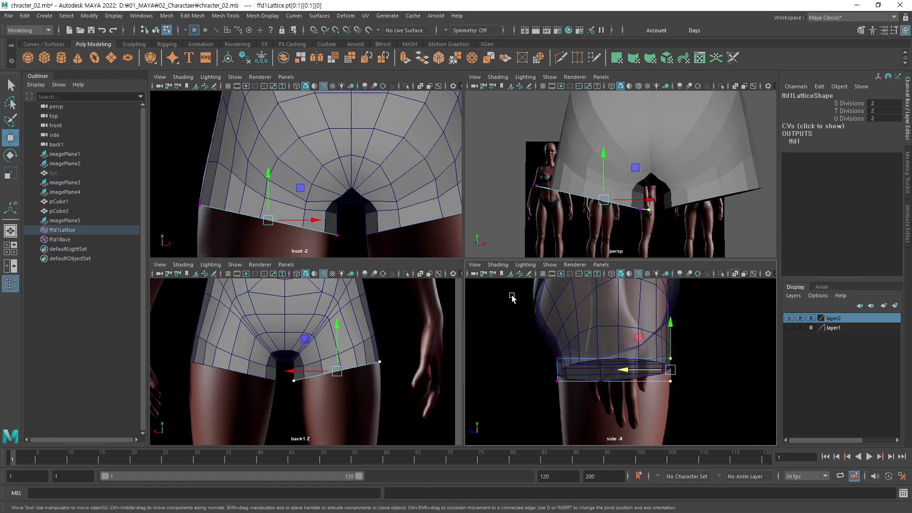
pyautogui.press('space')
pyautogui.scroll(4, 495, 280)
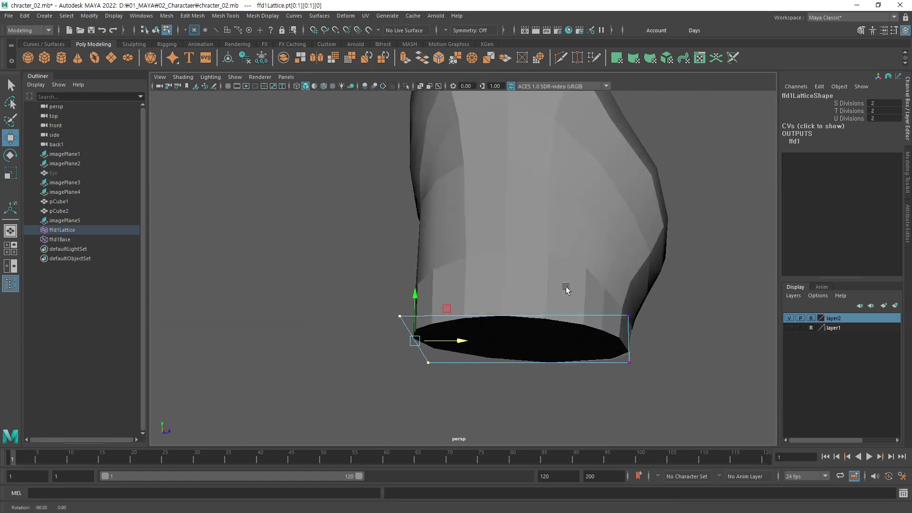
pyautogui.scroll(2, 588, 289)
pyautogui.moveTo(588, 288)
pyautogui.keyDown('alt'); pyautogui.mouseDown()
pyautogui.moveTo(497, 273)
pyautogui.moveTo(578, 273)
pyautogui.moveTo(512, 278)
pyautogui.mouseUp(); pyautogui.keyUp('alt')
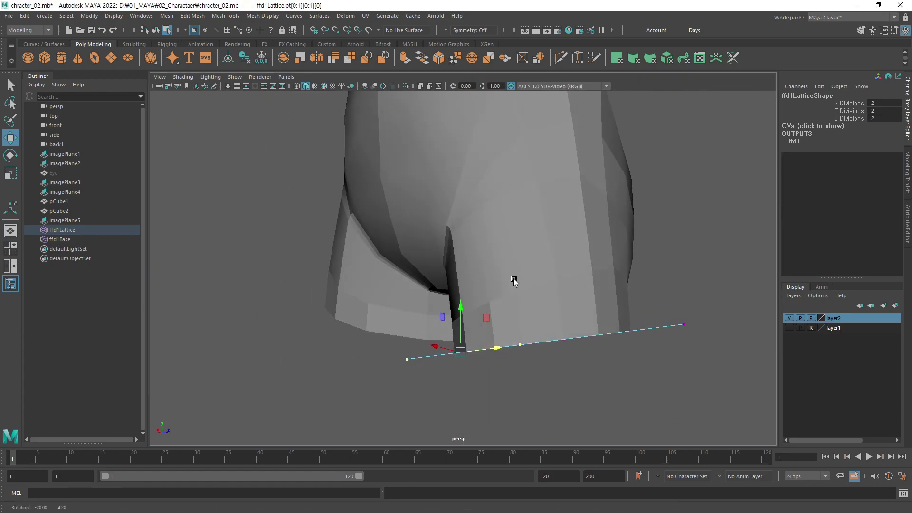
pyautogui.press('space')
pyautogui.press('space')
pyautogui.scroll(2, 373, 356)
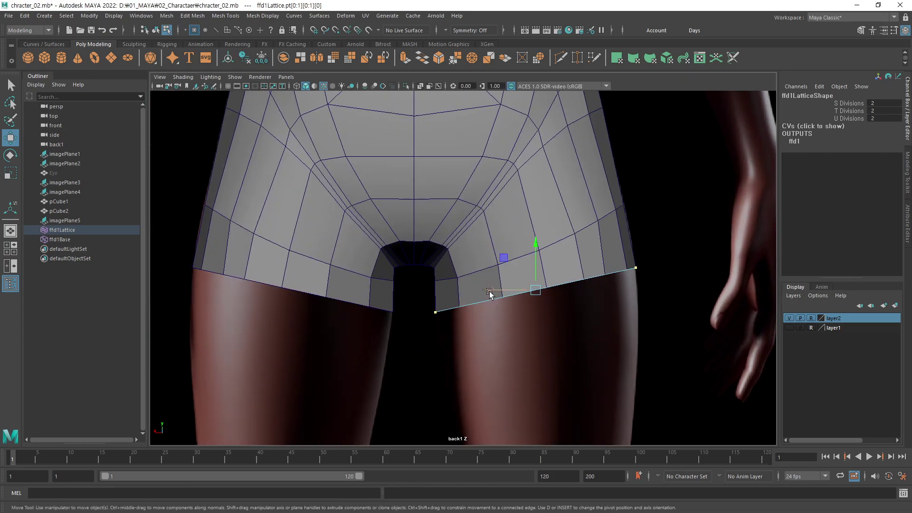
pyautogui.press('F8')
# Select the shorts mesh and delete history to bake the lattice deformation into it.
pyautogui.click(558, 228)
pyautogui.hotkey('alt', 'shift', 'd')
pyautogui.scroll(1, 475, 327)
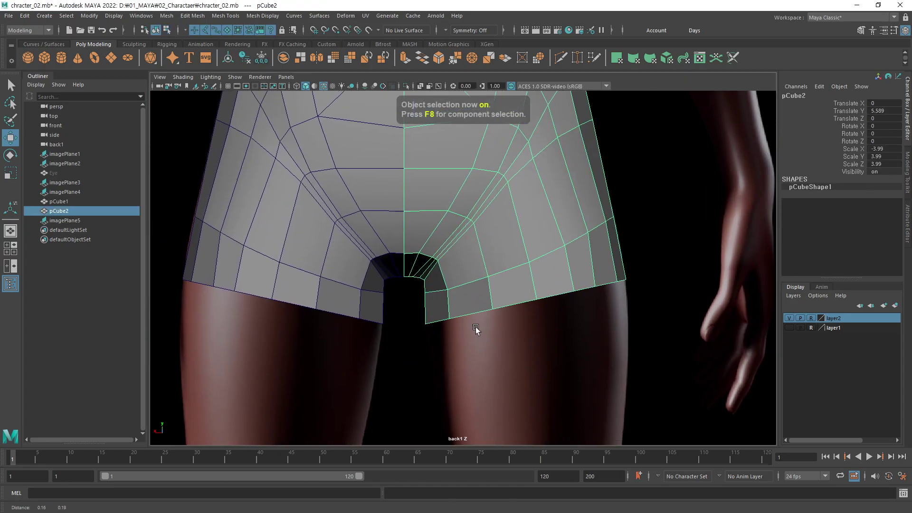
pyautogui.scroll(1, 494, 304)
# In vertex mode, adjust the vertices above the back leg opening to smooth the edge flow.
pyautogui.press('F8')
pyautogui.click(491, 289)
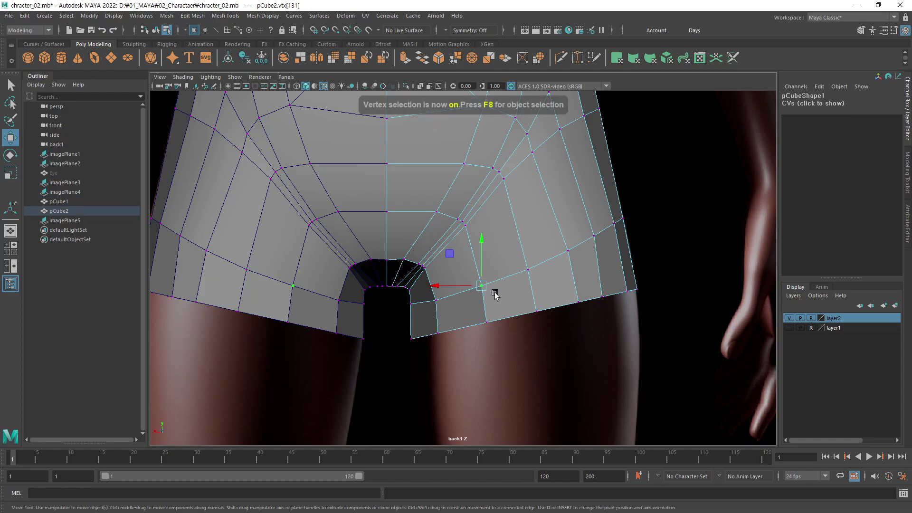
pyautogui.moveTo(520, 300); pyautogui.dragTo(518, 292, button='middle')
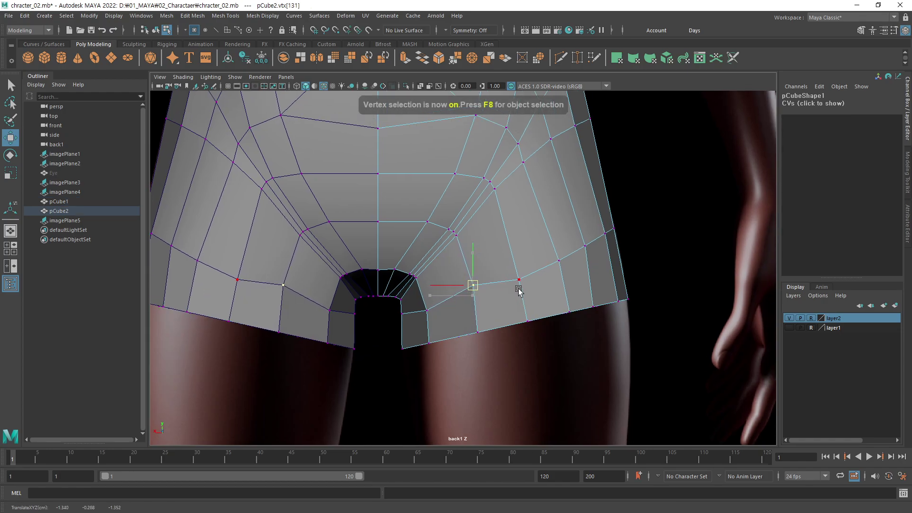
pyautogui.click(522, 288)
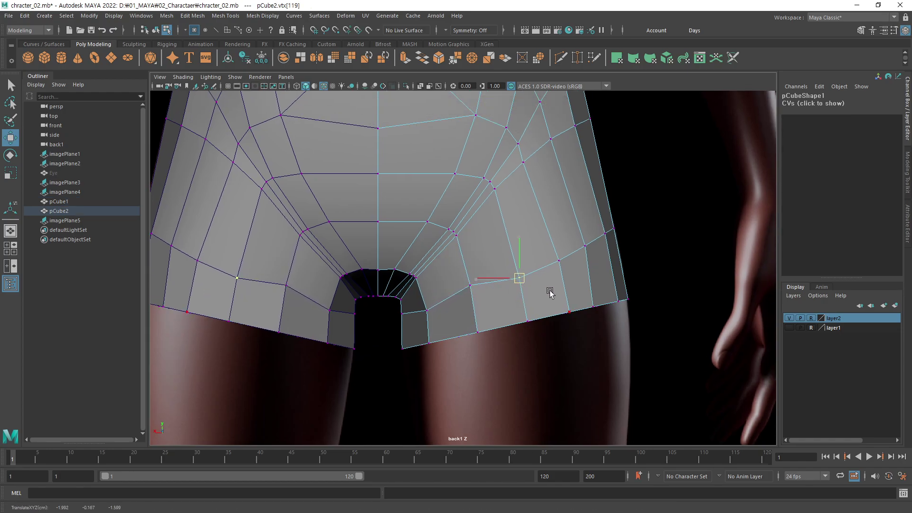
pyautogui.moveTo(550, 291); pyautogui.dragTo(546, 271, button='middle')
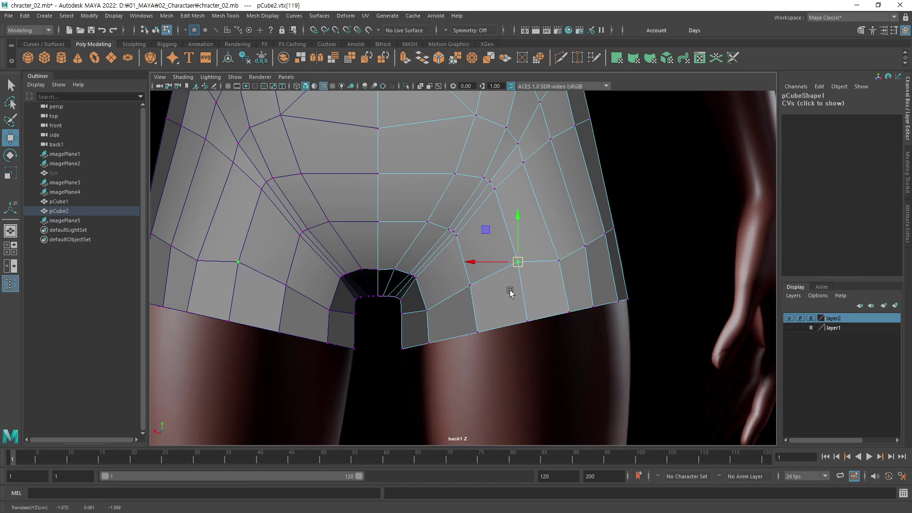
pyautogui.click(437, 313)
pyautogui.click(482, 291)
pyautogui.moveTo(485, 291); pyautogui.dragTo(492, 297, button='middle')
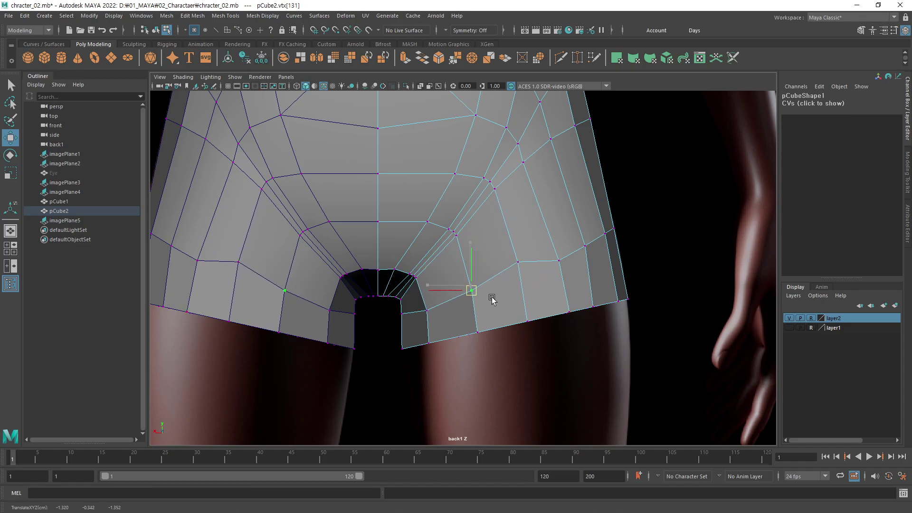
# Move the vertices toward the outer hip and shorts' side up and inward.
pyautogui.click(559, 264)
pyautogui.moveTo(577, 283); pyautogui.dragTo(568, 258, button='middle')
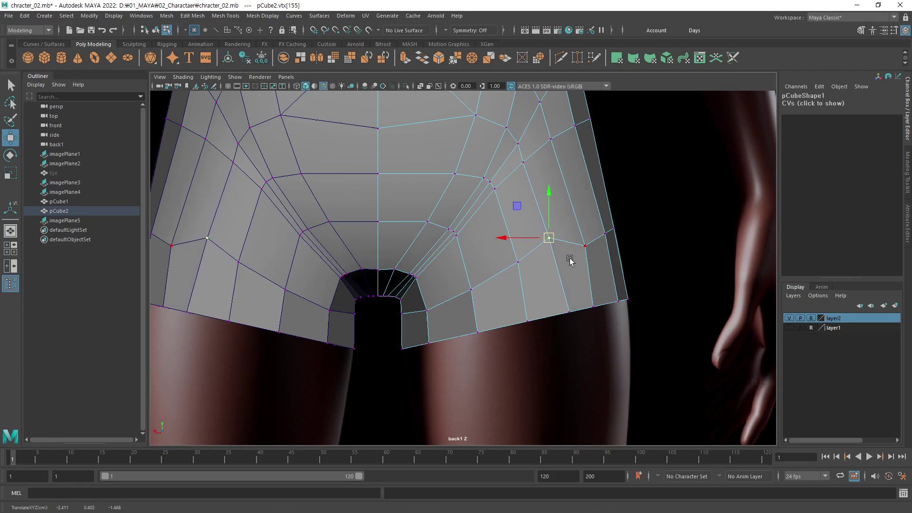
pyautogui.click(587, 252)
pyautogui.moveTo(598, 266)
pyautogui.mouseDown(button='middle')
pyautogui.moveTo(587, 236)
pyautogui.moveTo(601, 230)
pyautogui.moveTo(644, 266)
pyautogui.moveTo(647, 235)
pyautogui.moveTo(650, 242)
pyautogui.mouseUp(button='middle')
pyautogui.click(603, 238)
pyautogui.click(614, 230)
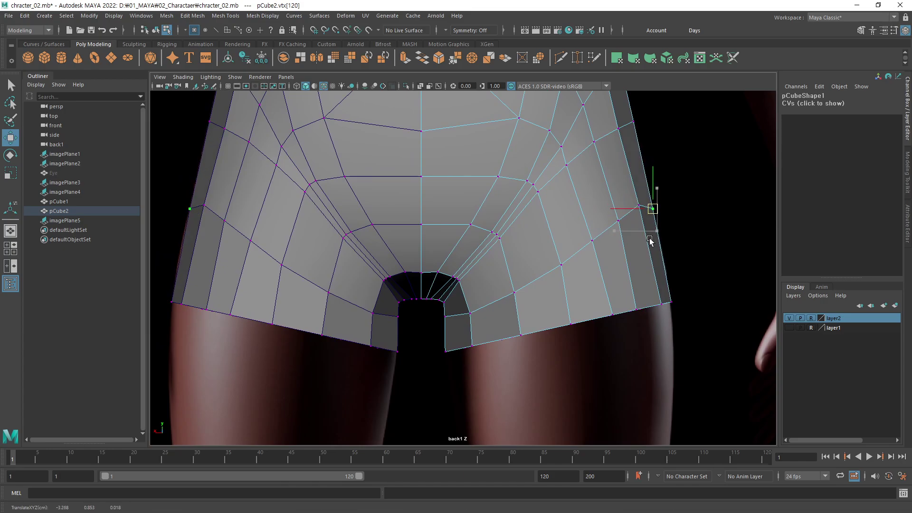
pyautogui.press('q')
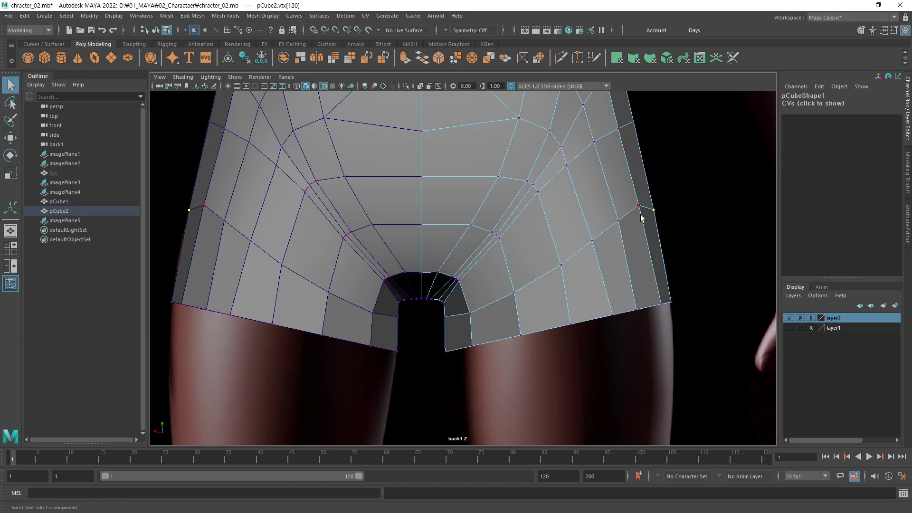
pyautogui.moveTo(651, 242); pyautogui.dragTo(632, 204)
pyautogui.press('w')
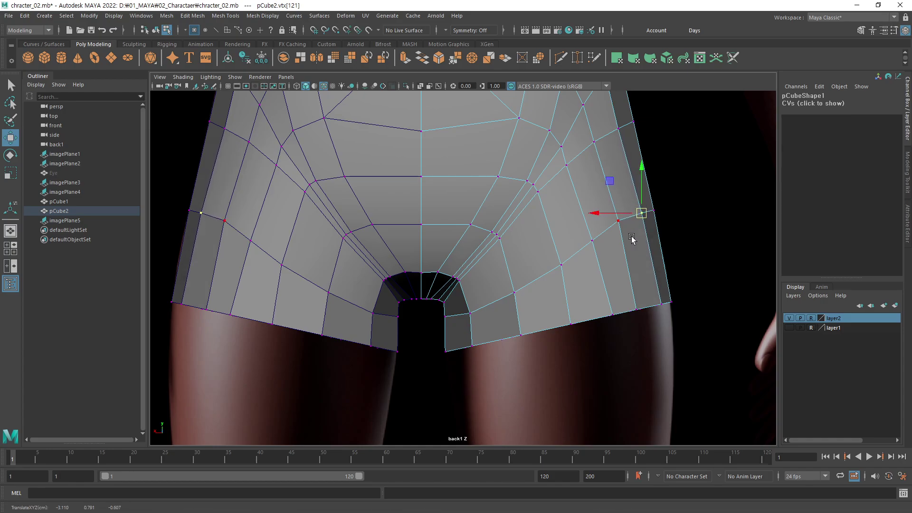
pyautogui.click(628, 247)
pyautogui.click(603, 251)
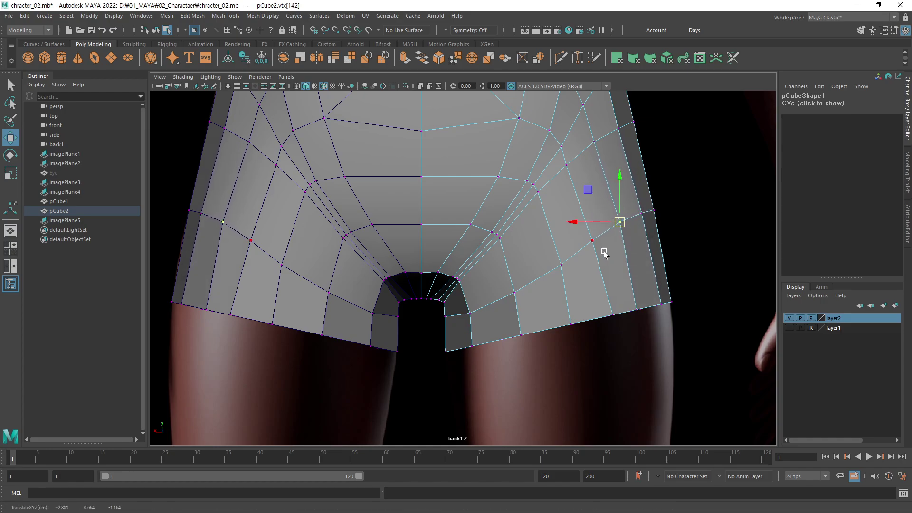
# Clear the selection and inspect the shorts in the four-view layout, orbiting the perspective view.
pyautogui.click(685, 243)
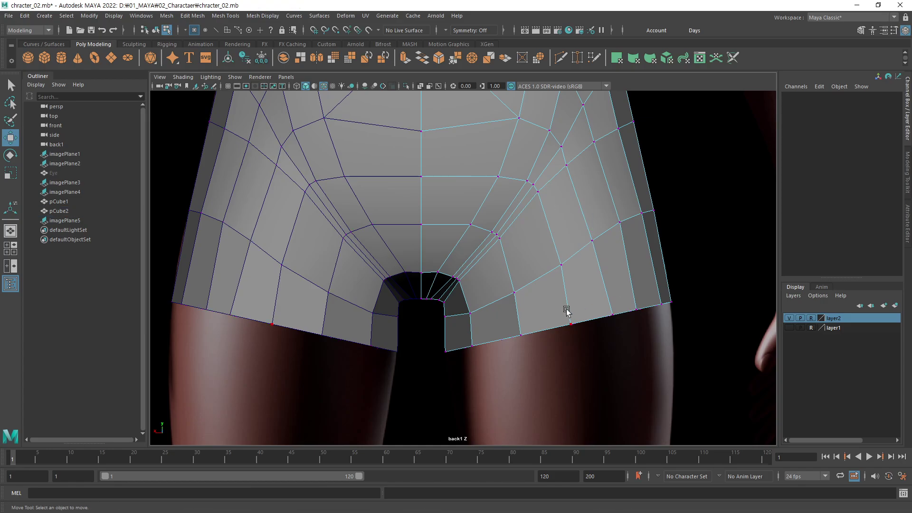
pyautogui.keyDown('alt'); pyautogui.moveTo(566, 309); pyautogui.dragTo(546, 306, button='middle'); pyautogui.keyUp('alt')
pyautogui.keyDown('alt'); pyautogui.moveTo(694, 256); pyautogui.dragTo(678, 283, button='middle'); pyautogui.keyUp('alt')
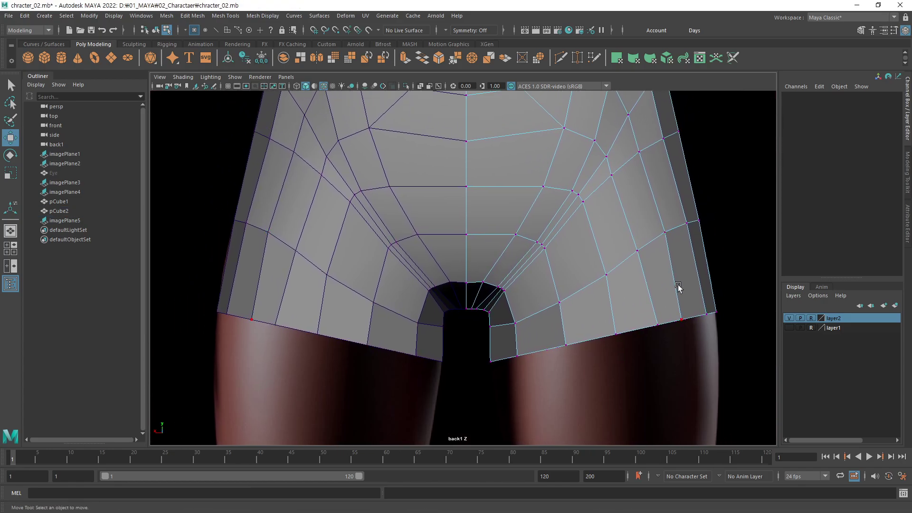
pyautogui.press('space')
pyautogui.keyDown('alt'); pyautogui.moveTo(634, 314); pyautogui.dragTo(634, 337, button='middle'); pyautogui.keyUp('alt')
pyautogui.moveTo(631, 190)
pyautogui.keyDown('alt'); pyautogui.mouseDown()
pyautogui.moveTo(655, 171)
pyautogui.moveTo(559, 163)
pyautogui.moveTo(586, 173)
pyautogui.mouseUp(); pyautogui.keyUp('alt')
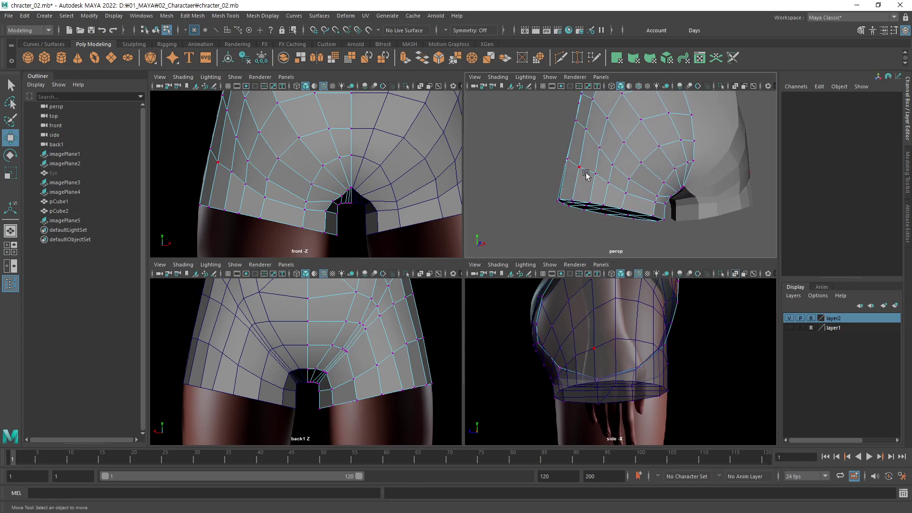
# Nudge the side vertices of the shorts into place in the perspective view.
pyautogui.click(589, 176)
pyautogui.keyDown('alt'); pyautogui.moveTo(589, 176); pyautogui.dragTo(638, 205, button='right'); pyautogui.keyUp('alt')
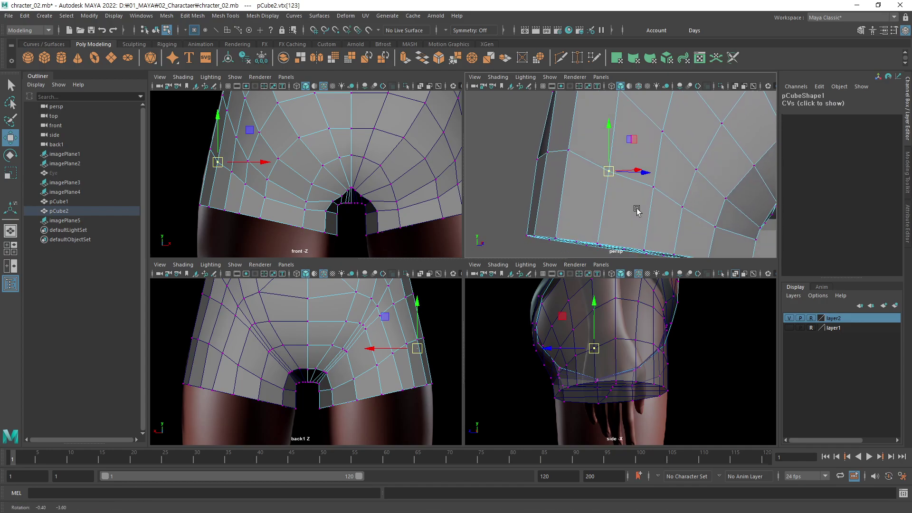
pyautogui.moveTo(625, 210); pyautogui.dragTo(626, 207, button='middle')
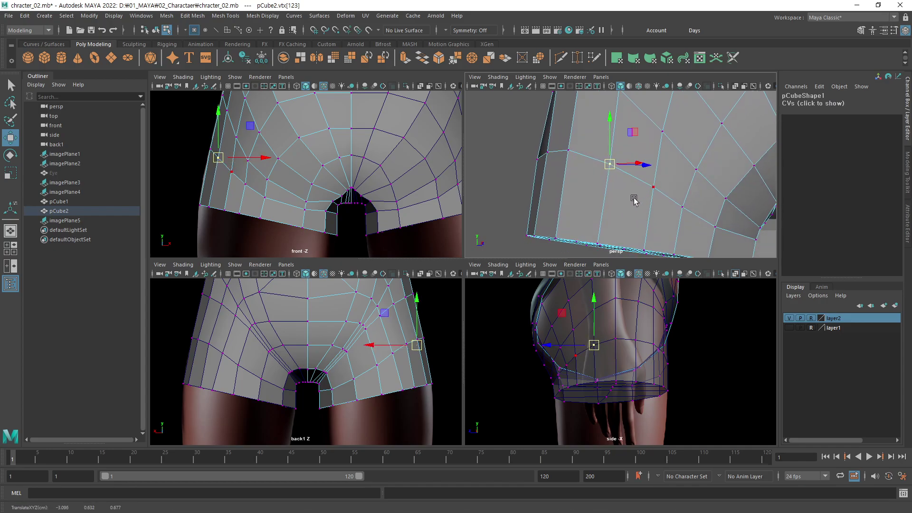
pyautogui.click(653, 186)
pyautogui.moveTo(666, 197)
pyautogui.keyDown('alt'); pyautogui.mouseDown()
pyautogui.moveTo(654, 209)
pyautogui.moveTo(730, 220)
pyautogui.mouseUp(); pyautogui.keyUp('alt')
pyautogui.moveTo(690, 207)
pyautogui.keyDown('alt'); pyautogui.mouseDown()
pyautogui.moveTo(688, 195)
pyautogui.moveTo(722, 189)
pyautogui.moveTo(544, 198)
pyautogui.moveTo(698, 202)
pyautogui.moveTo(482, 237)
pyautogui.moveTo(746, 212)
pyautogui.moveTo(657, 189)
pyautogui.moveTo(686, 199)
pyautogui.moveTo(674, 204)
pyautogui.mouseUp(); pyautogui.keyUp('alt')
# Return to object mode, select the whole pCube2 shorts mesh, and orbit to inspect it.
pyautogui.press('F8')
pyautogui.click(713, 212)
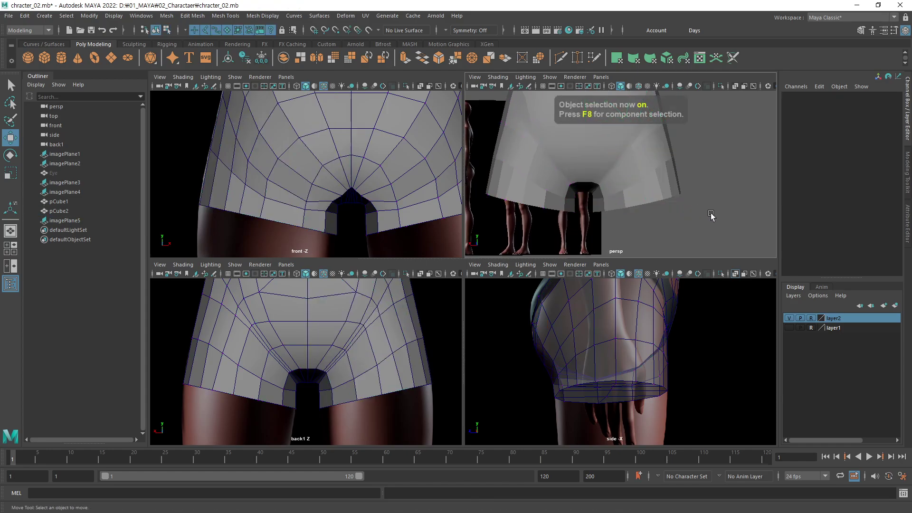
pyautogui.moveTo(713, 212)
pyautogui.keyDown('alt'); pyautogui.mouseDown(button='middle')
pyautogui.moveTo(671, 204)
pyautogui.moveTo(672, 212)
pyautogui.moveTo(660, 177)
pyautogui.moveTo(676, 196)
pyautogui.mouseUp(button='middle'); pyautogui.keyUp('alt')
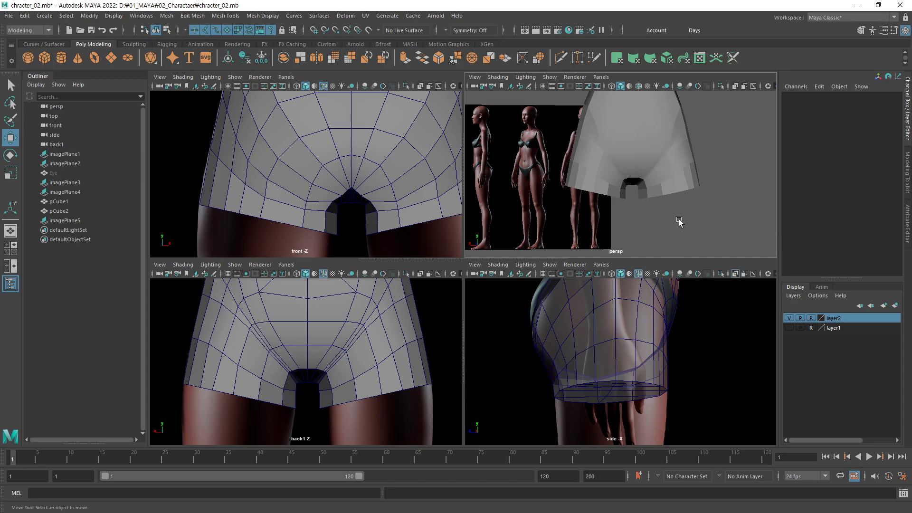
pyautogui.click(667, 189)
pyautogui.moveTo(667, 189)
pyautogui.keyDown('alt'); pyautogui.mouseDown()
pyautogui.moveTo(602, 197)
pyautogui.moveTo(613, 195)
pyautogui.mouseUp(); pyautogui.keyUp('alt')
pyautogui.keyDown('alt'); pyautogui.moveTo(613, 195); pyautogui.dragTo(707, 188, button='right'); pyautogui.keyUp('alt')
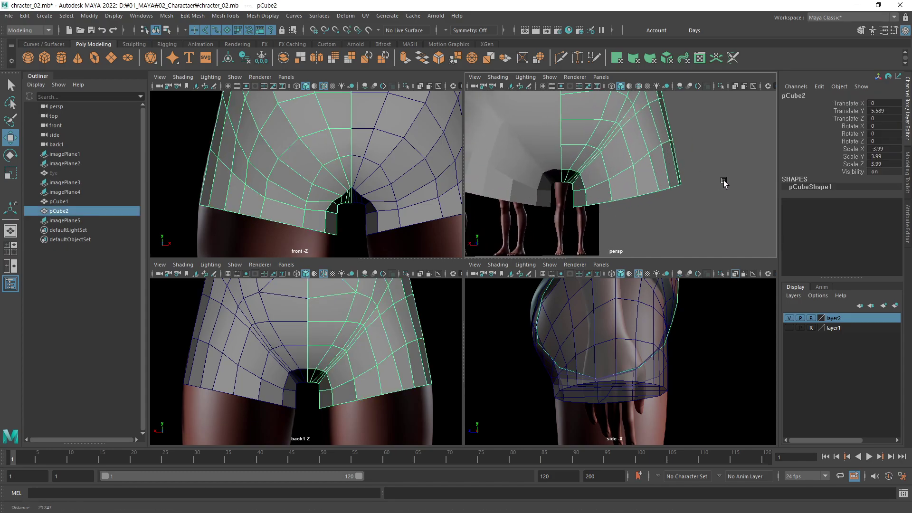
# Enter vertex mode and select the lower corner vertex of the shorts leg in the front view.
pyautogui.click(269, 16)
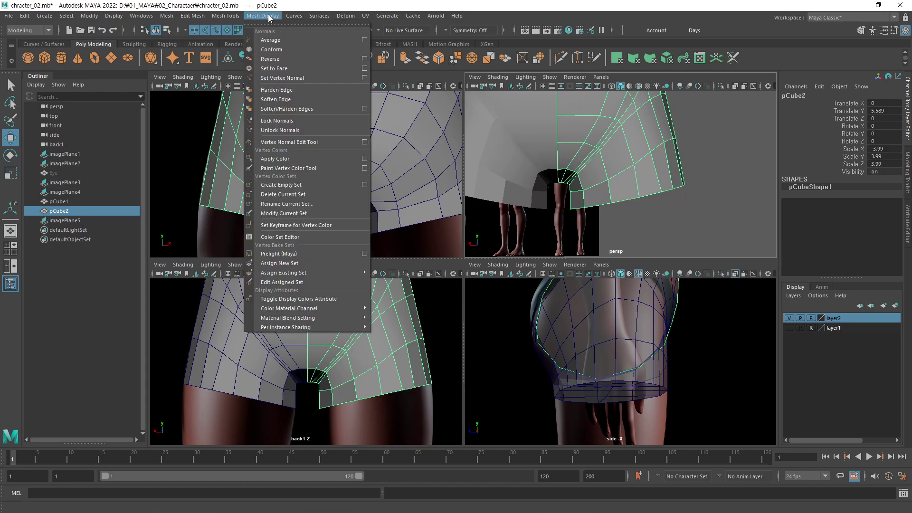
pyautogui.click(620, 189)
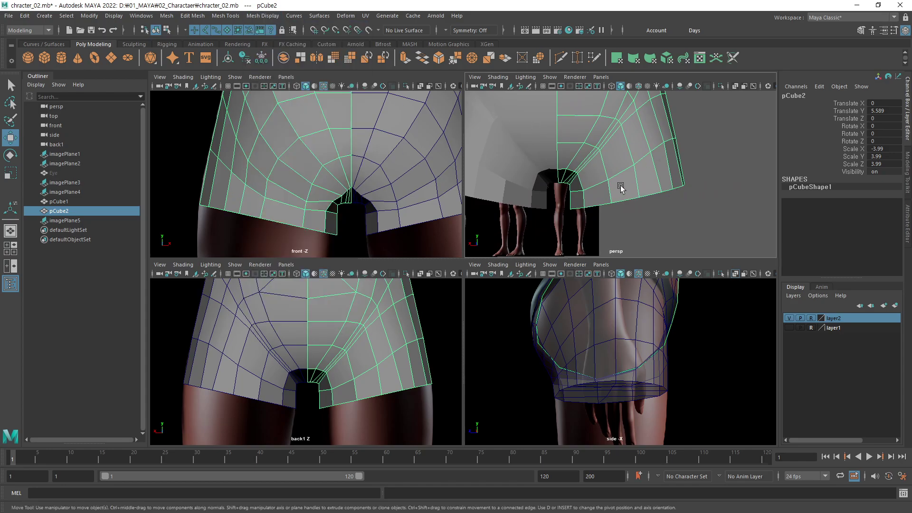
pyautogui.moveTo(621, 189)
pyautogui.keyDown('alt'); pyautogui.mouseDown()
pyautogui.moveTo(688, 199)
pyautogui.moveTo(625, 222)
pyautogui.mouseUp(); pyautogui.keyUp('alt')
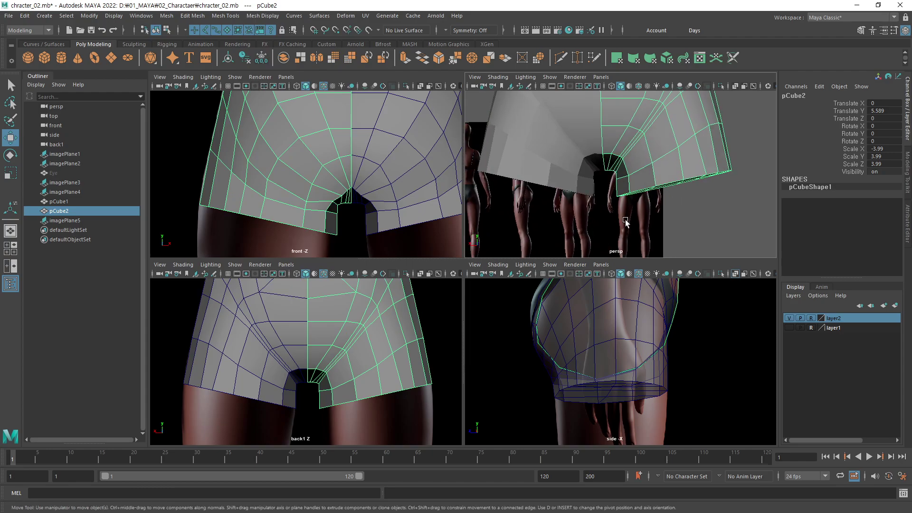
pyautogui.keyDown('alt'); pyautogui.moveTo(623, 179); pyautogui.dragTo(644, 184); pyautogui.keyUp('alt')
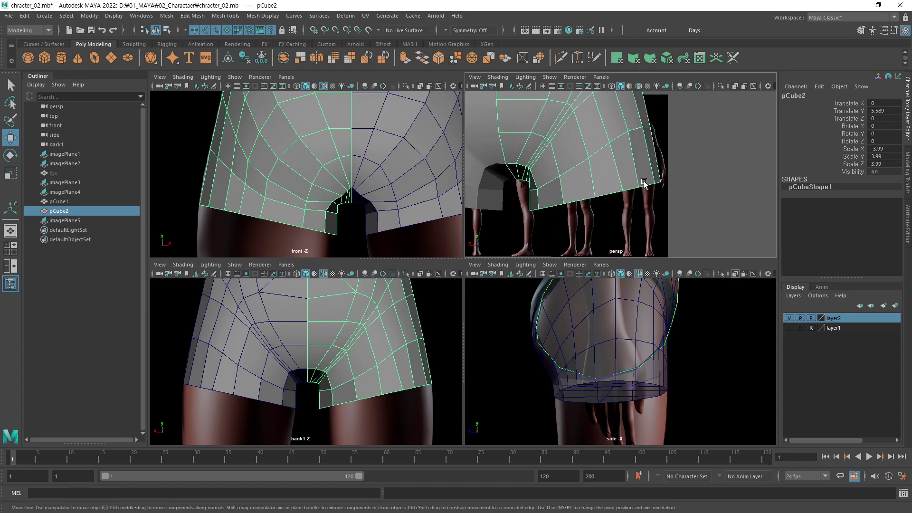
pyautogui.press('F9')
pyautogui.click(660, 182)
pyautogui.keyDown('alt'); pyautogui.moveTo(209, 224); pyautogui.dragTo(315, 208, button='middle'); pyautogui.keyUp('alt')
pyautogui.scroll(3, 315, 208)
pyautogui.scroll(3, 315, 208)
pyautogui.click(363, 199)
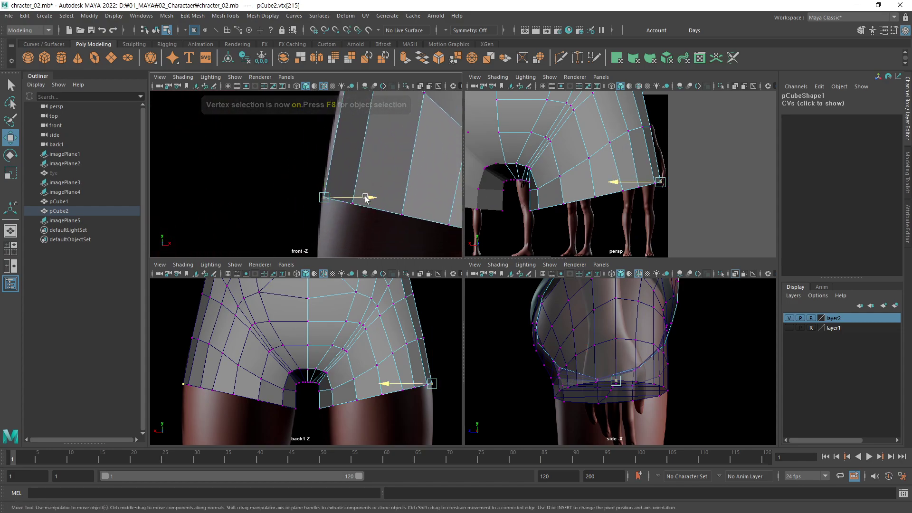
pyautogui.keyDown('alt'); pyautogui.moveTo(364, 198); pyautogui.dragTo(369, 224, button='middle'); pyautogui.keyUp('alt')
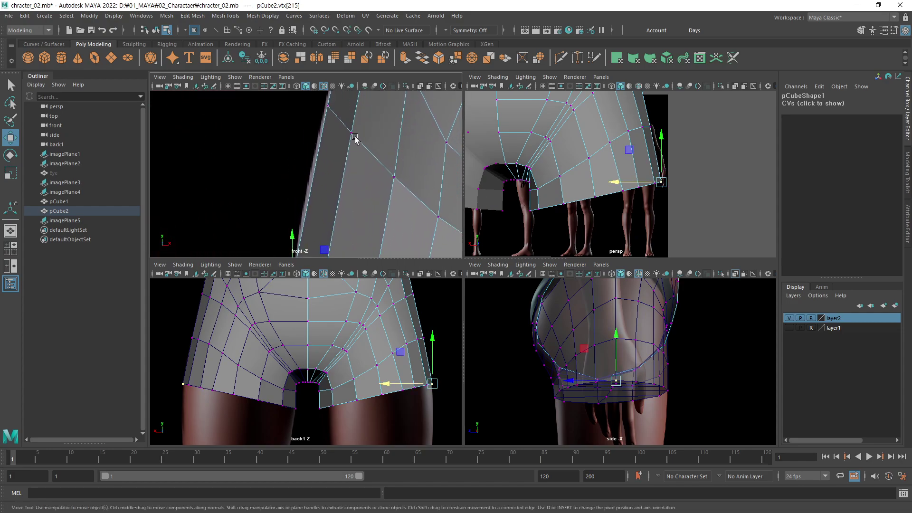
pyautogui.keyDown('alt'); pyautogui.moveTo(359, 142); pyautogui.dragTo(350, 203, button='middle'); pyautogui.keyUp('alt')
# Slide the vertices above the corner sideways along X so the edge hugs the thigh.
pyautogui.click(334, 199)
pyautogui.moveTo(359, 194); pyautogui.dragTo(358, 204)
pyautogui.moveTo(358, 203)
pyautogui.keyDown('alt'); pyautogui.mouseDown(button='middle')
pyautogui.moveTo(355, 236)
pyautogui.moveTo(334, 201)
pyautogui.mouseUp(button='middle'); pyautogui.keyUp('alt')
pyautogui.click(333, 201)
pyautogui.moveTo(357, 194); pyautogui.dragTo(358, 195)
pyautogui.keyDown('alt'); pyautogui.moveTo(358, 196); pyautogui.dragTo(354, 181, button='middle'); pyautogui.keyUp('alt')
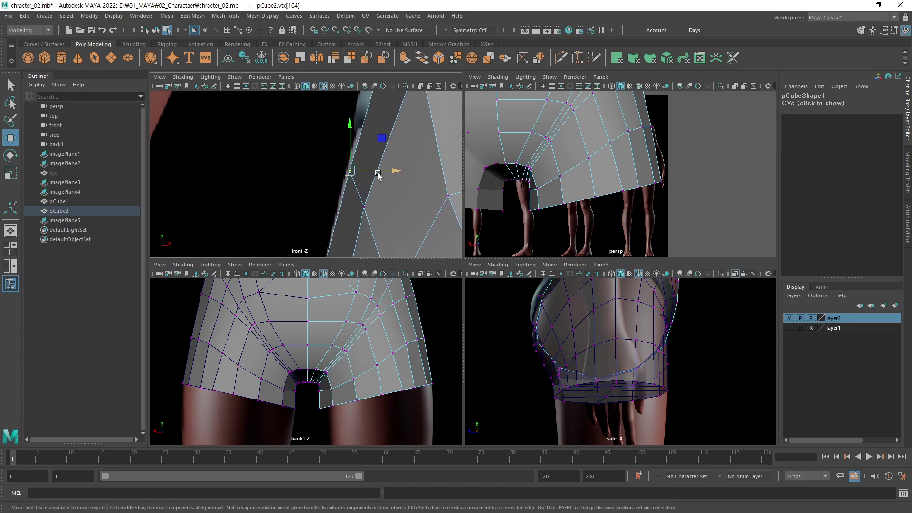
pyautogui.moveTo(378, 175); pyautogui.dragTo(375, 174)
pyautogui.keyDown('alt'); pyautogui.moveTo(375, 174); pyautogui.dragTo(363, 145, button='middle'); pyautogui.keyUp('alt')
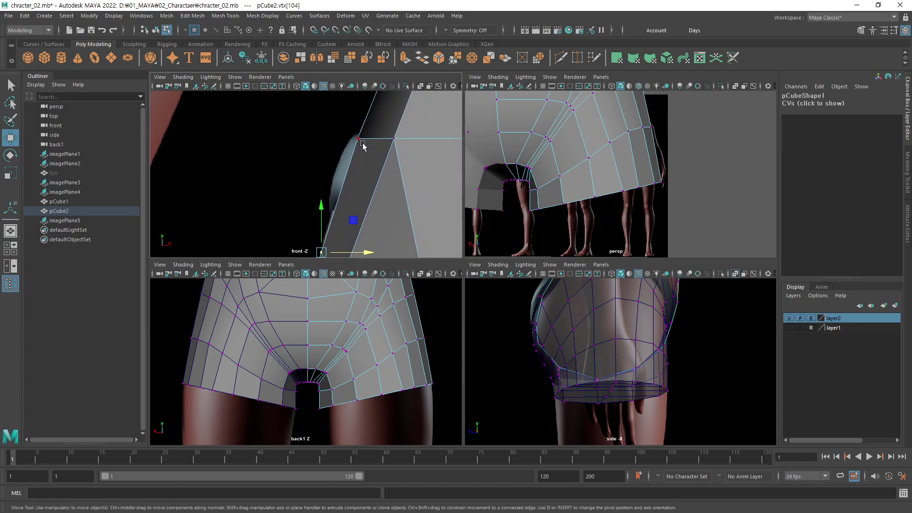
pyautogui.moveTo(398, 138); pyautogui.dragTo(396, 139)
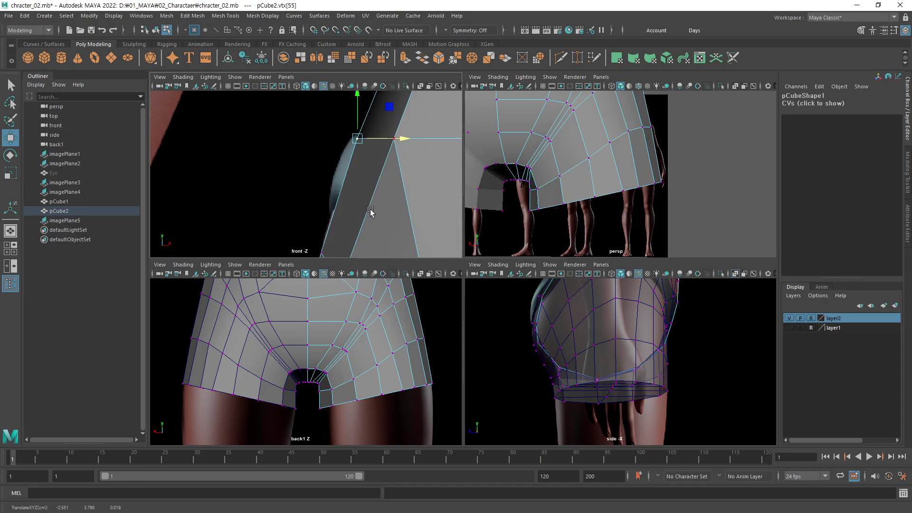
pyautogui.moveTo(370, 211)
pyautogui.keyDown('alt'); pyautogui.mouseDown(button='middle')
pyautogui.moveTo(391, 171)
pyautogui.moveTo(408, 163)
pyautogui.moveTo(402, 144)
pyautogui.mouseUp(button='middle'); pyautogui.keyUp('alt')
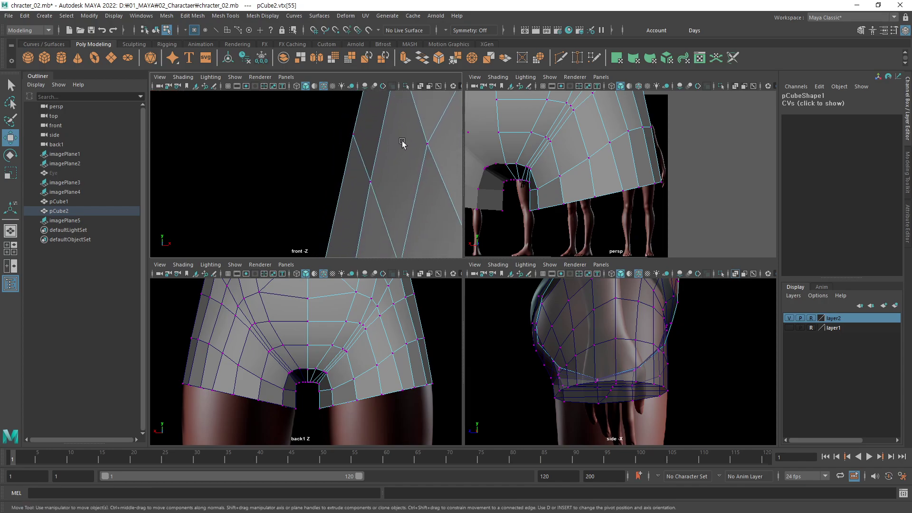
# Move the higher outer-side and bottom-edge vertices along X, then clear the selection.
pyautogui.click(378, 187)
pyautogui.keyDown('alt'); pyautogui.moveTo(378, 188); pyautogui.dragTo(403, 145, button='middle'); pyautogui.keyUp('alt')
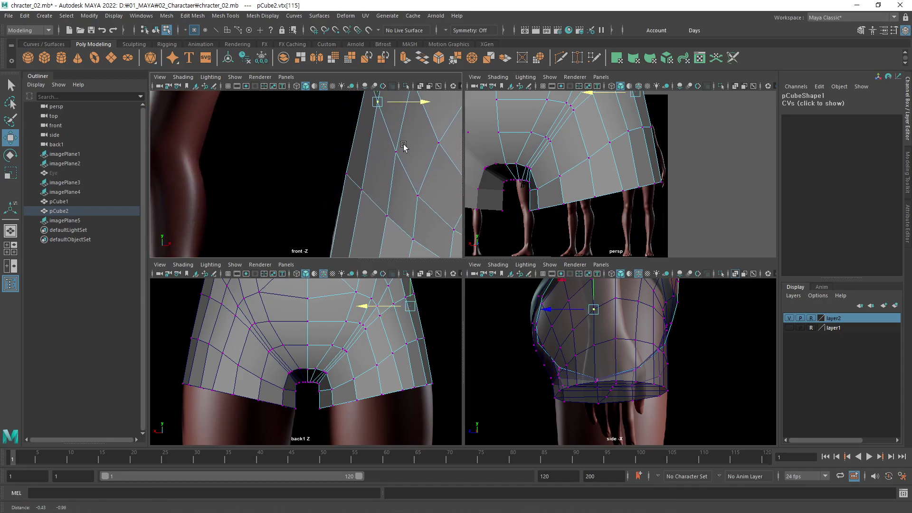
pyautogui.click(360, 194)
pyautogui.keyDown('alt'); pyautogui.moveTo(361, 195); pyautogui.dragTo(381, 98, button='middle'); pyautogui.keyUp('alt')
pyautogui.click(406, 190)
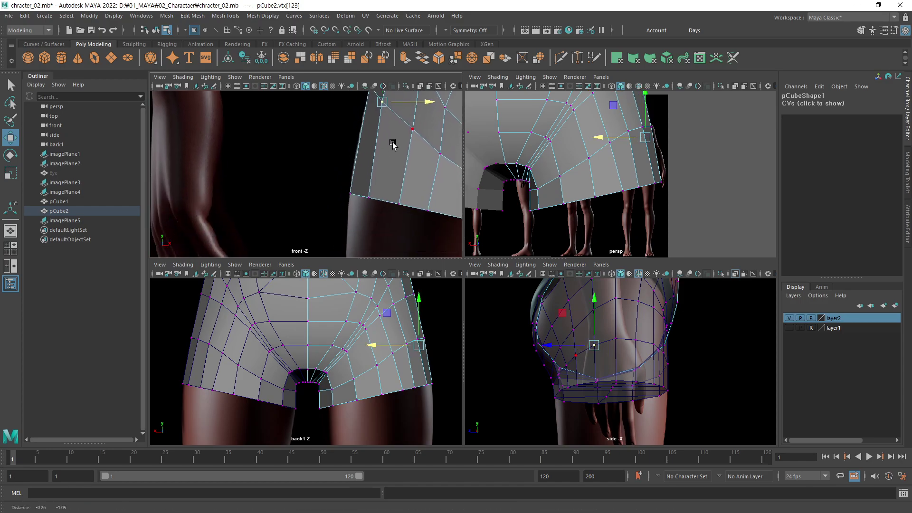
pyautogui.click(370, 195)
pyautogui.click(400, 207)
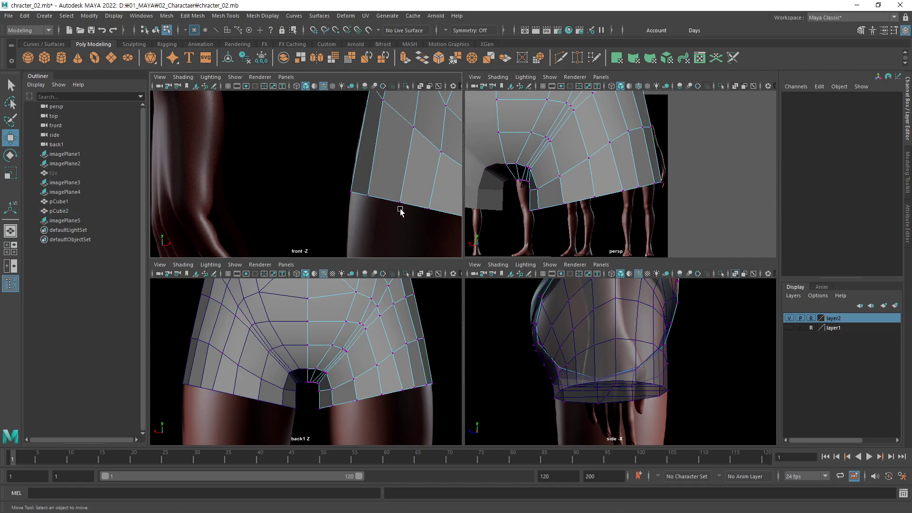
# Reframe the front and back views and orbit the perspective view to inspect the underside.
pyautogui.scroll(-3, 409, 198)
pyautogui.keyDown('alt'); pyautogui.moveTo(412, 187); pyautogui.dragTo(314, 190, button='middle'); pyautogui.keyUp('alt')
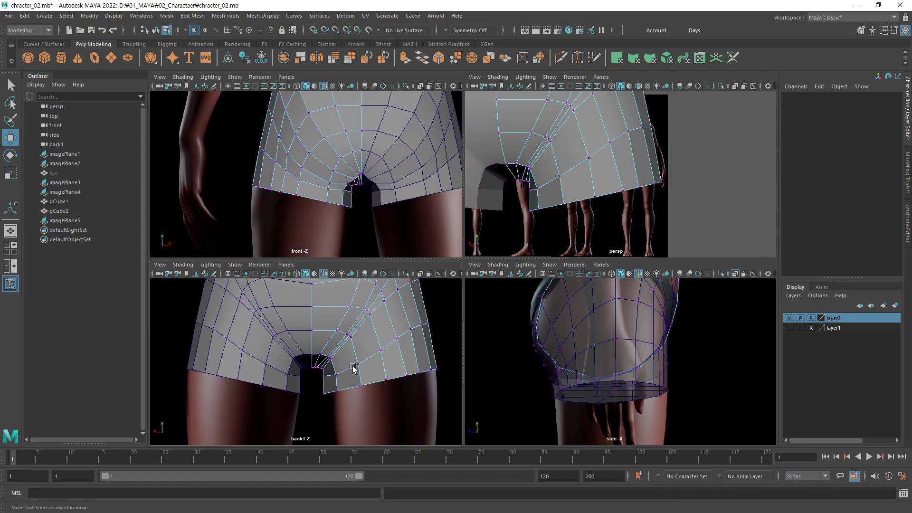
pyautogui.scroll(1, 439, 363)
pyautogui.keyDown('alt'); pyautogui.moveTo(439, 363); pyautogui.dragTo(418, 354, button='middle'); pyautogui.keyUp('alt')
pyautogui.scroll(5, 691, 209)
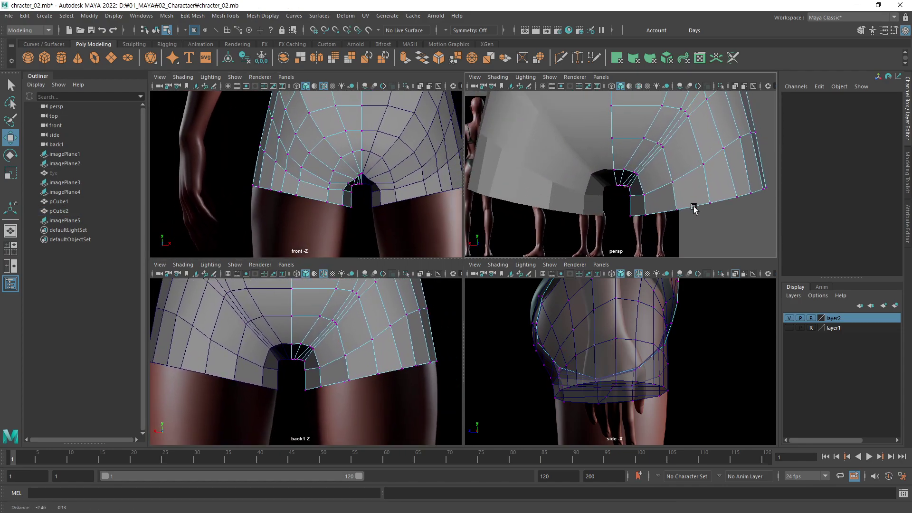
pyautogui.scroll(-2, 688, 217)
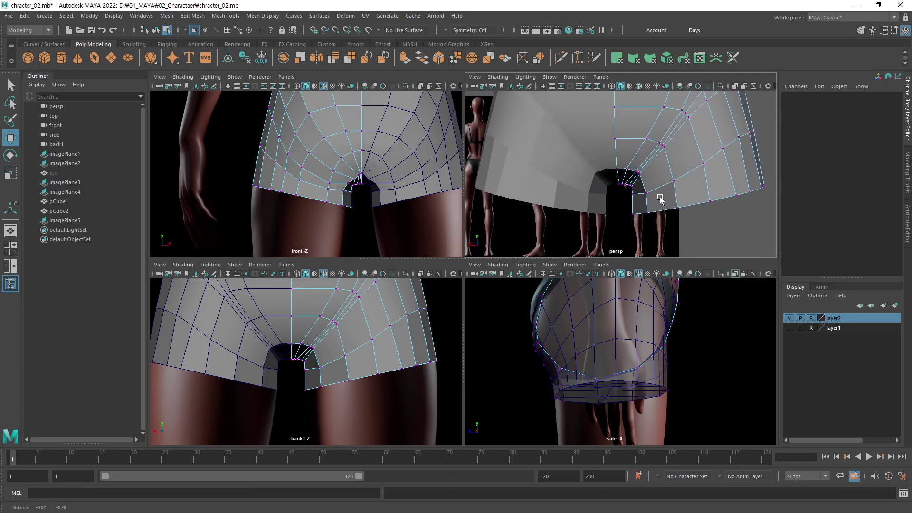
pyautogui.scroll(2, 669, 214)
pyautogui.keyDown('alt'); pyautogui.moveTo(669, 214); pyautogui.dragTo(654, 187); pyautogui.keyUp('alt')
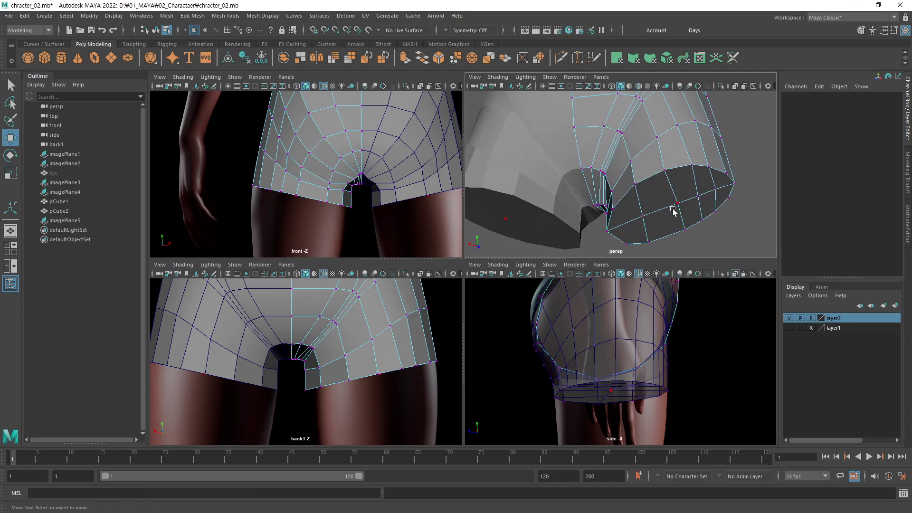
# Select the bottom cap faces of both shorts legs in face mode.
pyautogui.press('F11')
pyautogui.press('q')
pyautogui.click(631, 226)
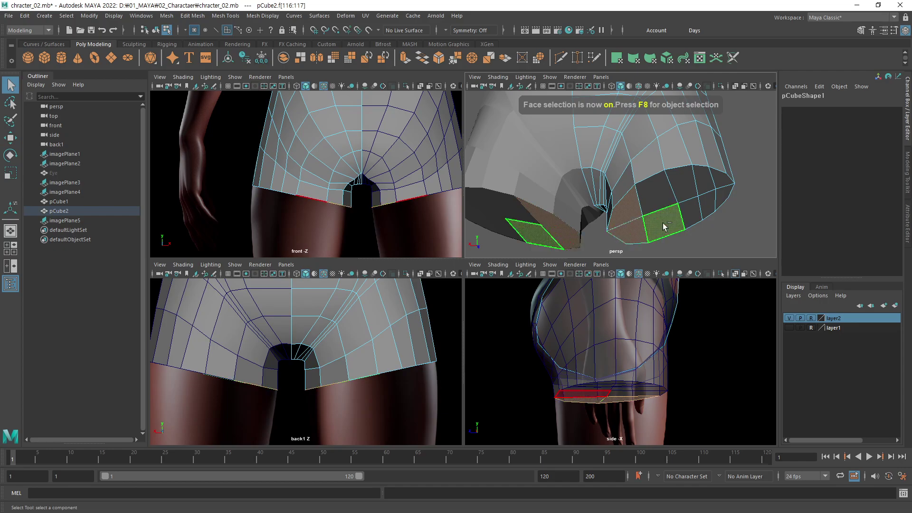
pyautogui.click(697, 204)
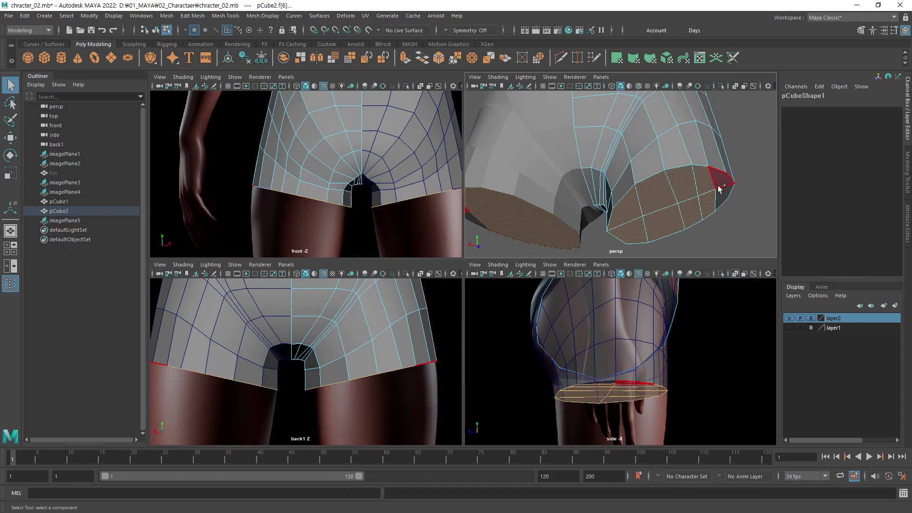
pyautogui.scroll(-2, 378, 205)
pyautogui.scroll(-2, 364, 219)
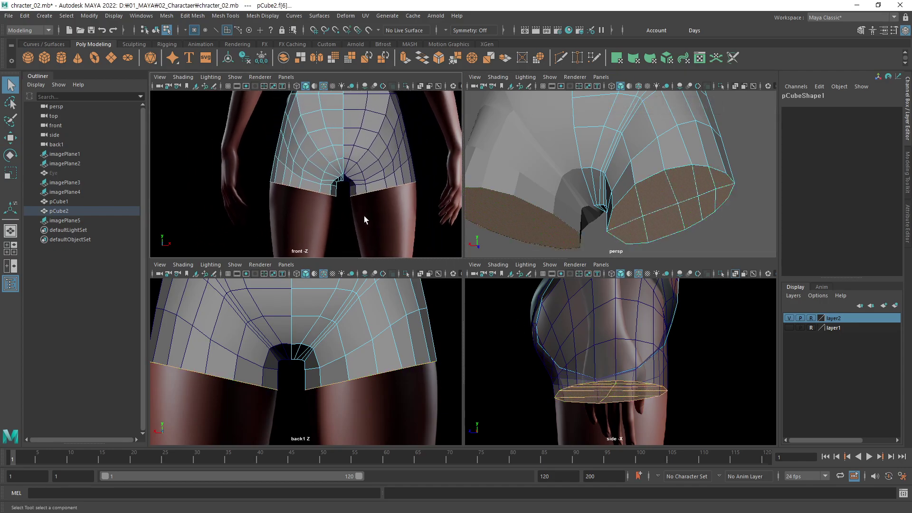
pyautogui.scroll(-2, 378, 333)
pyautogui.press('space')
pyautogui.scroll(-2, 340, 369)
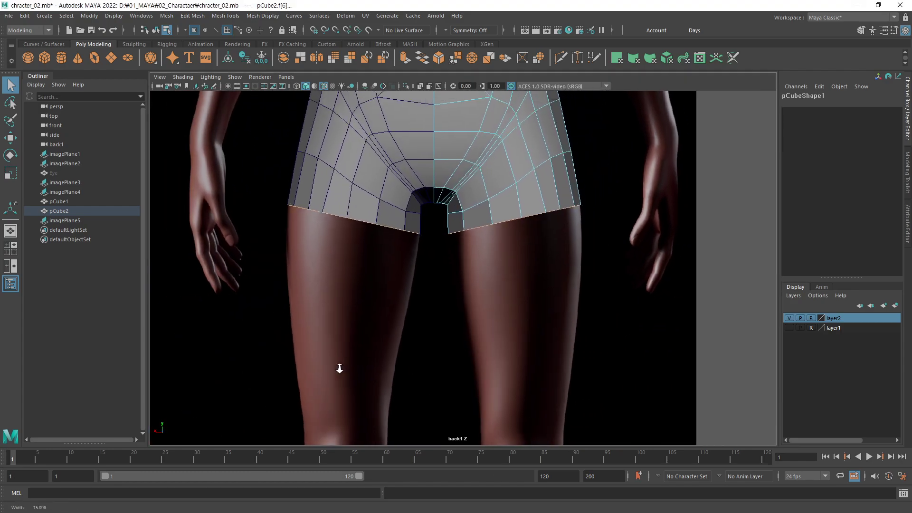
# Extrude the leg faces downward and scale them flat to lengthen both leg bands.
pyautogui.press('w')
pyautogui.keyDown('alt'); pyautogui.moveTo(525, 264); pyautogui.dragTo(550, 269, button='middle'); pyautogui.keyUp('alt')
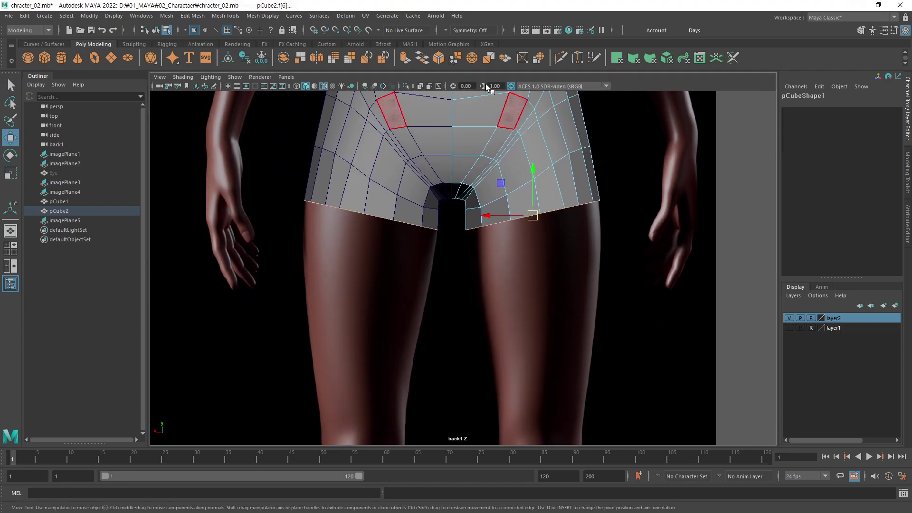
pyautogui.click(405, 58)
pyautogui.press('w')
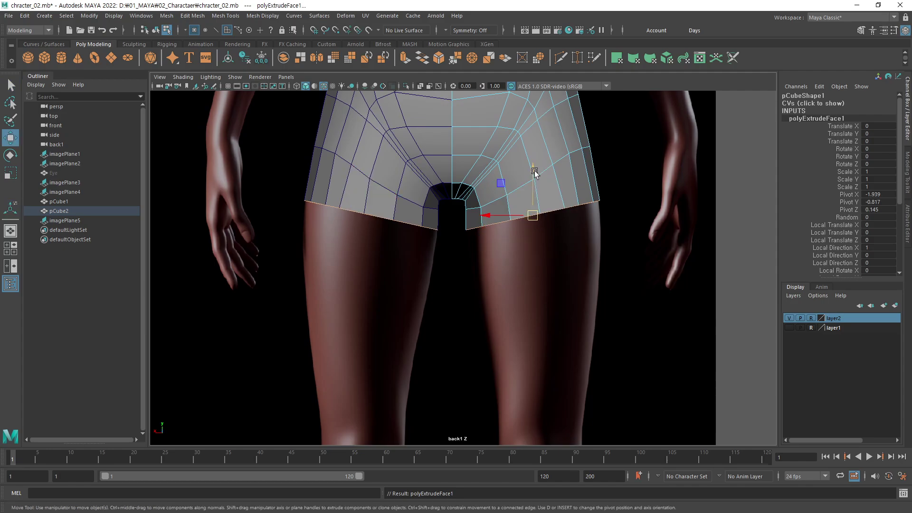
pyautogui.moveTo(535, 172); pyautogui.dragTo(520, 372)
pyautogui.press('r')
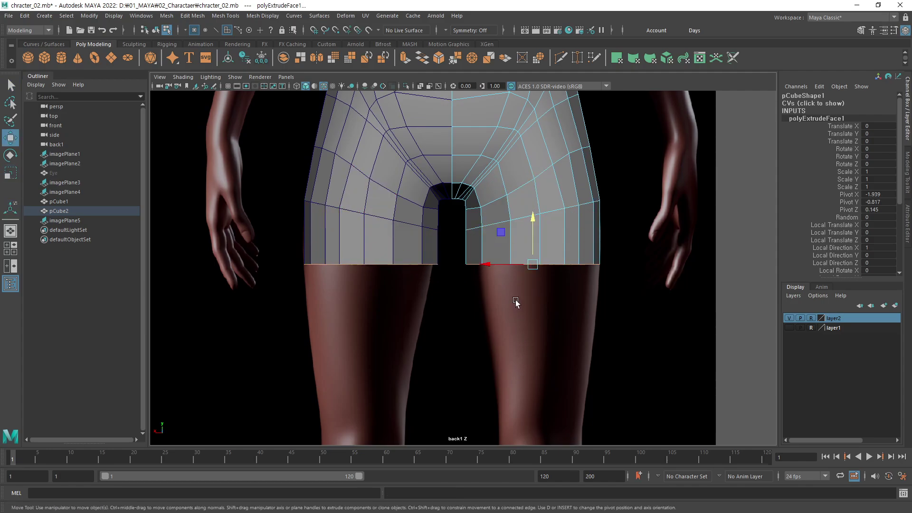
pyautogui.scroll(2, 523, 299)
pyautogui.press('w')
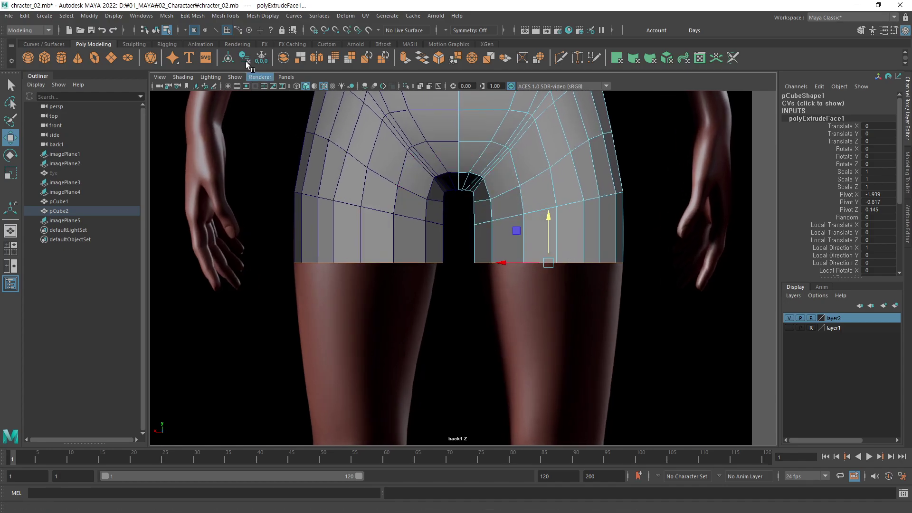
pyautogui.click(347, 15)
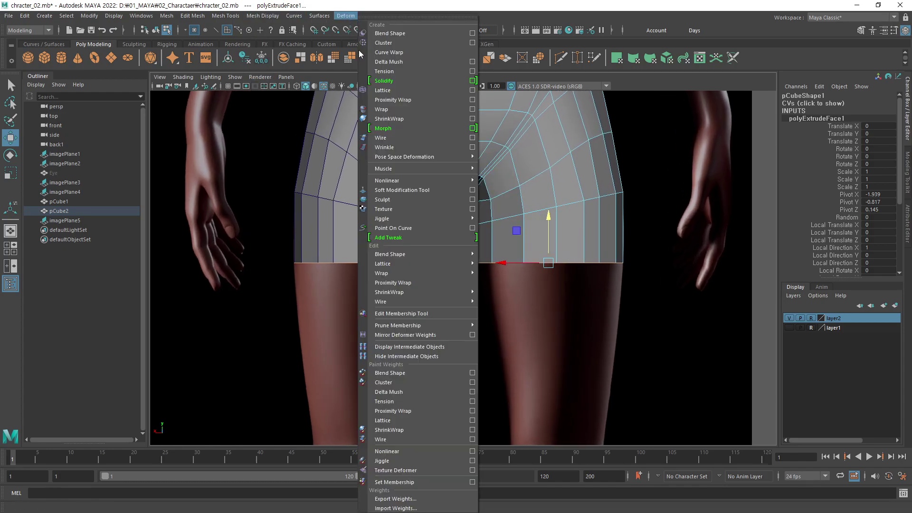
# Add a lattice around the leg opening and push its lower points in the back view.
pyautogui.click(389, 92)
pyautogui.keyDown('alt'); pyautogui.moveTo(495, 237); pyautogui.dragTo(470, 243, button='middle'); pyautogui.keyUp('alt')
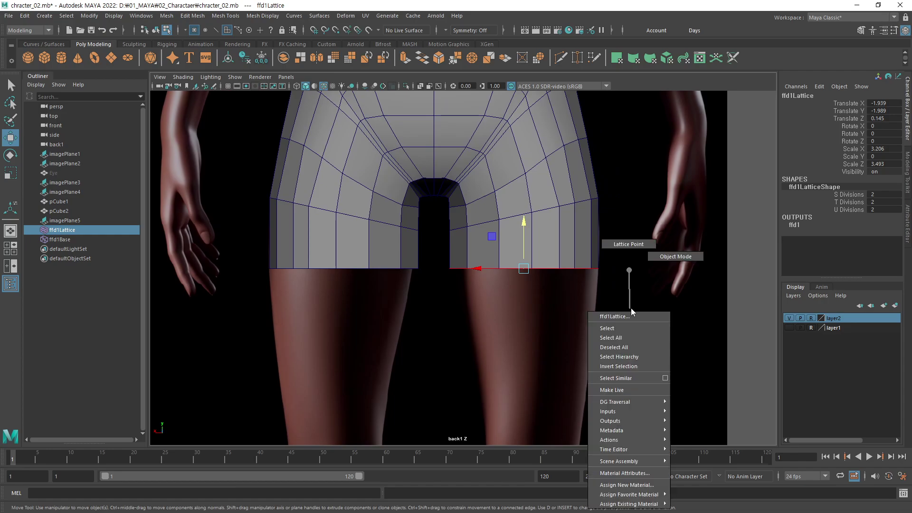
pyautogui.moveTo(631, 308); pyautogui.dragTo(629, 275, button='right')
pyautogui.scroll(1, 678, 283)
pyautogui.scroll(2, 437, 277)
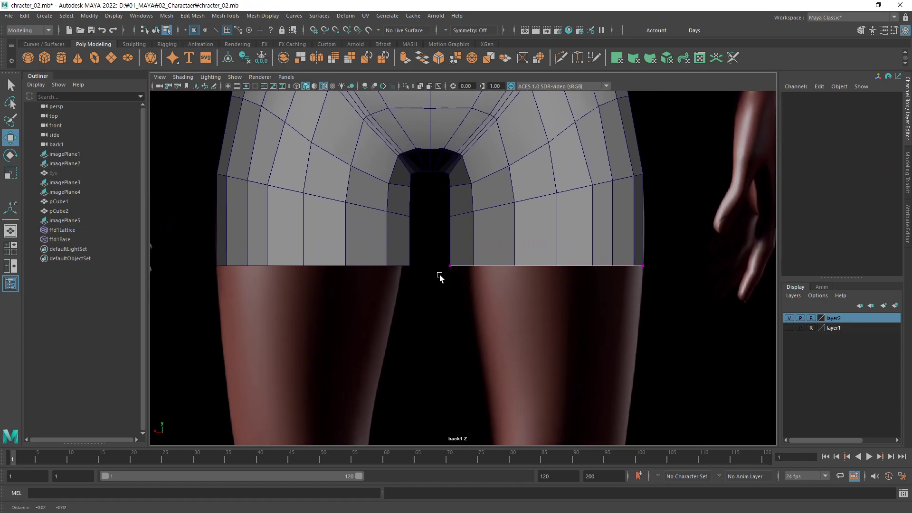
pyautogui.scroll(2, 522, 237)
pyautogui.moveTo(521, 237)
pyautogui.mouseDown()
pyautogui.moveTo(542, 266)
pyautogui.moveTo(507, 256)
pyautogui.mouseUp()
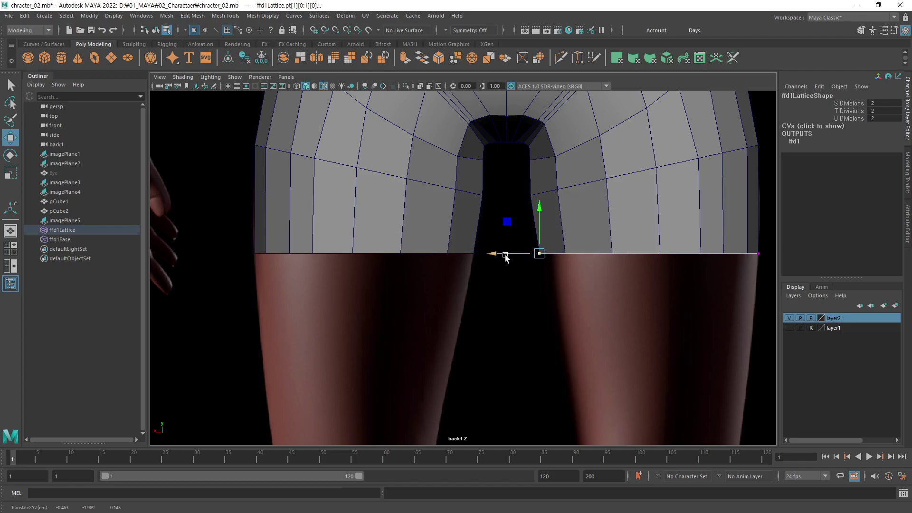
pyautogui.keyDown('alt'); pyautogui.moveTo(710, 247); pyautogui.dragTo(627, 247, button='middle'); pyautogui.keyUp('alt')
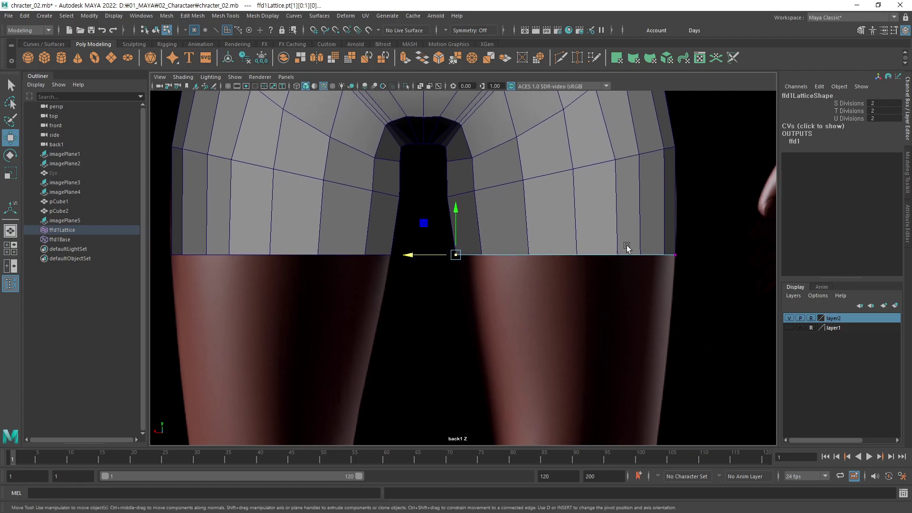
pyautogui.moveTo(627, 281); pyautogui.dragTo(627, 281)
pyautogui.click(628, 257)
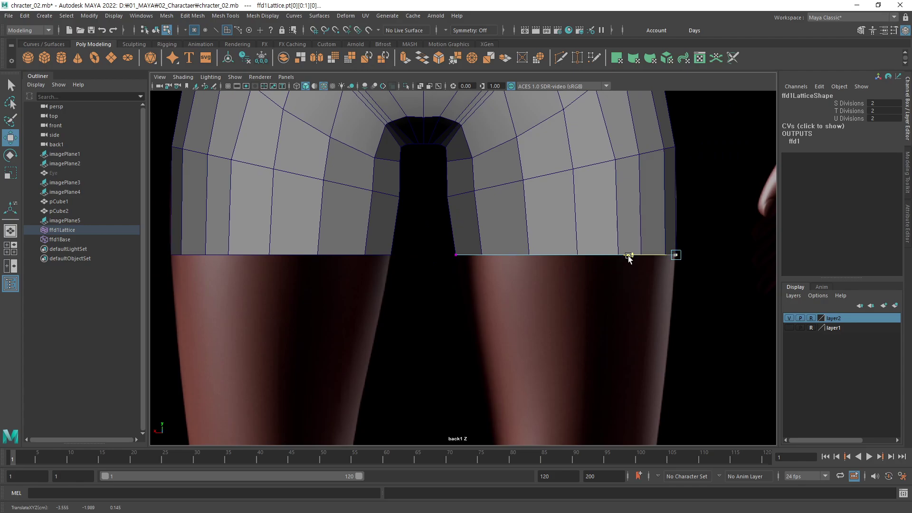
# Nudge the lower left and right lattice points slightly in the enlarged side view.
pyautogui.keyDown('alt'); pyautogui.moveTo(623, 277); pyautogui.dragTo(678, 277, button='middle'); pyautogui.keyUp('alt')
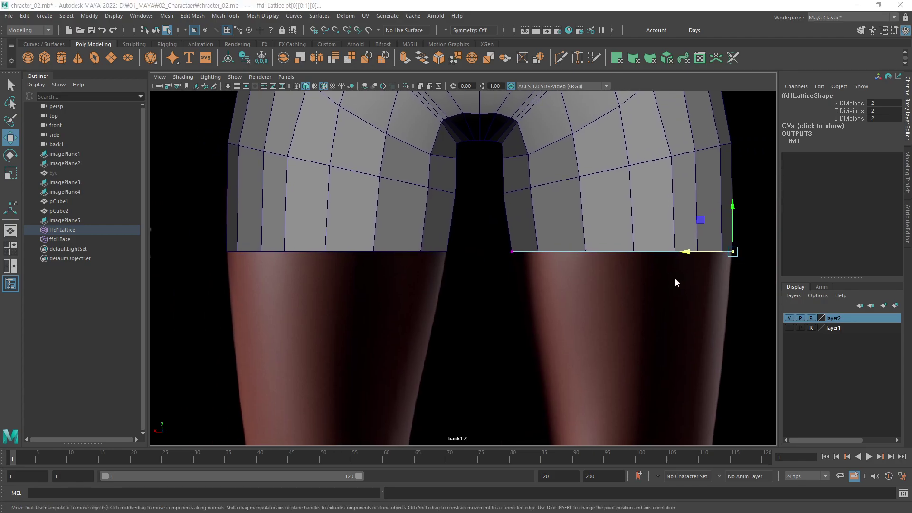
pyautogui.press('space')
pyautogui.press('space')
pyautogui.keyDown('alt'); pyautogui.moveTo(578, 397); pyautogui.dragTo(535, 255, button='middle'); pyautogui.keyUp('alt')
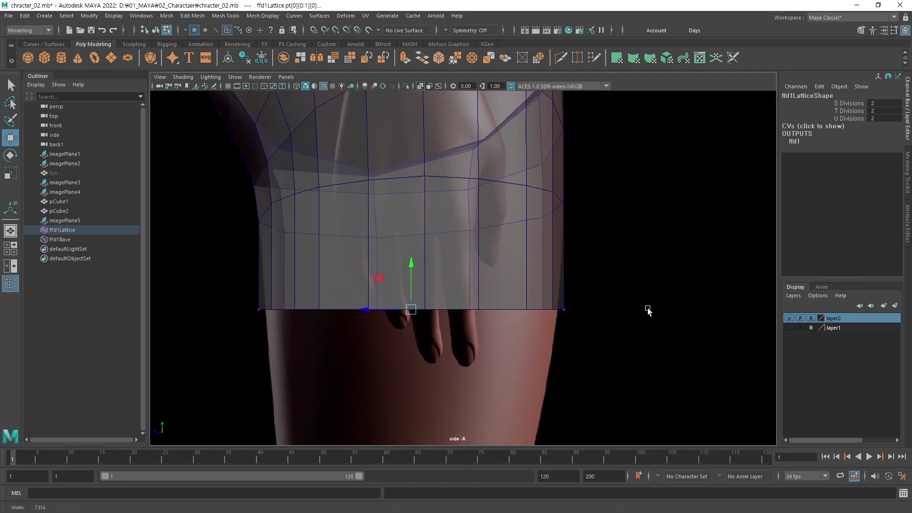
pyautogui.keyDown('alt'); pyautogui.moveTo(647, 309); pyautogui.dragTo(642, 269, button='middle'); pyautogui.keyUp('alt')
pyautogui.moveTo(603, 270); pyautogui.dragTo(594, 268)
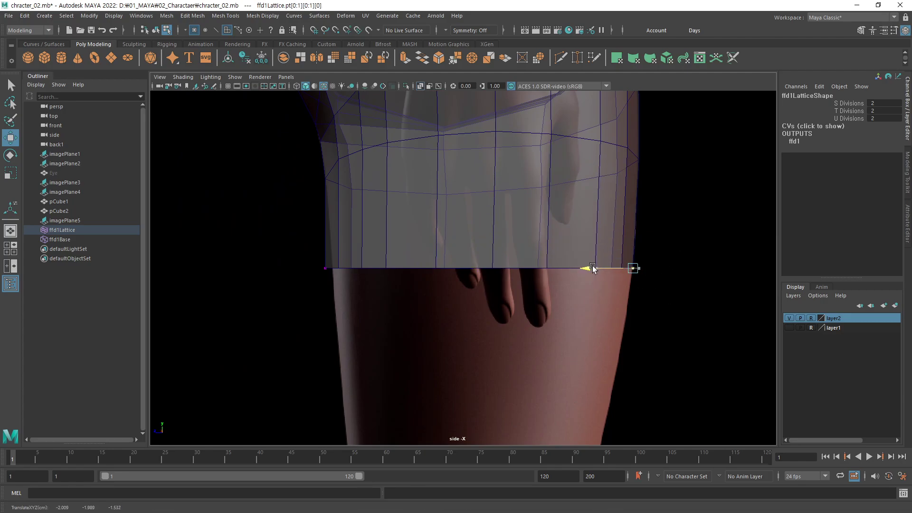
pyautogui.moveTo(299, 243); pyautogui.dragTo(343, 306)
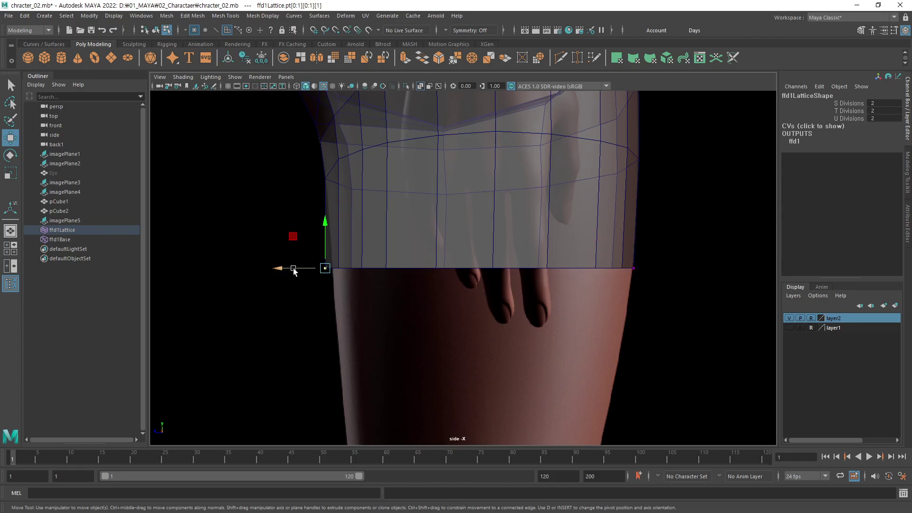
pyautogui.moveTo(295, 268); pyautogui.dragTo(301, 270)
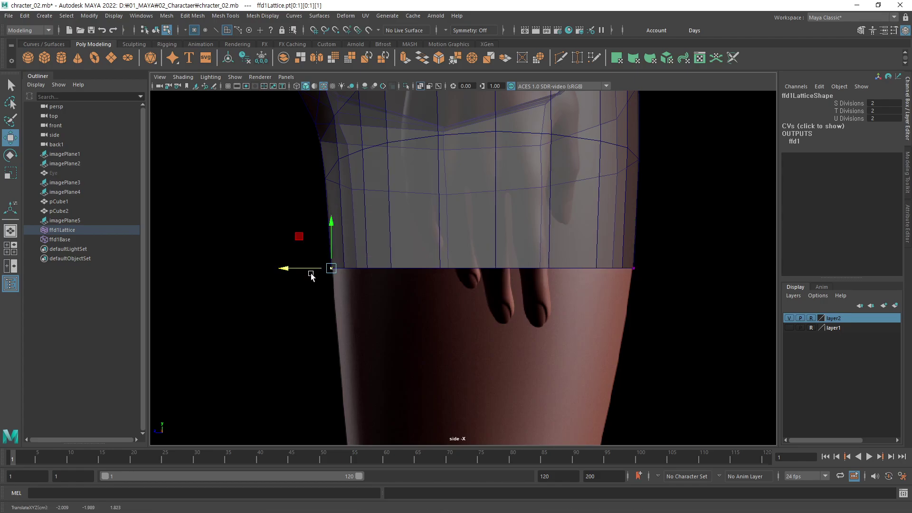
pyautogui.scroll(-3, 474, 329)
pyautogui.scroll(-3, 513, 311)
pyautogui.scroll(-2, 513, 311)
pyautogui.press('space')
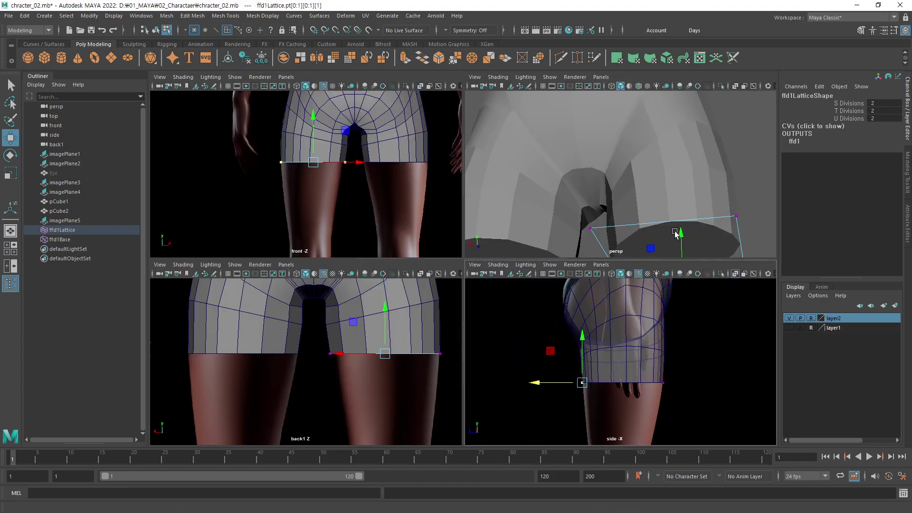
# Select the pCube2 shorts in object mode and delete its history to bake the lattice.
pyautogui.keyDown('alt'); pyautogui.moveTo(690, 220); pyautogui.dragTo(665, 237); pyautogui.keyUp('alt')
pyautogui.keyDown('alt'); pyautogui.moveTo(470, 345); pyautogui.dragTo(488, 374, button='middle'); pyautogui.keyUp('alt')
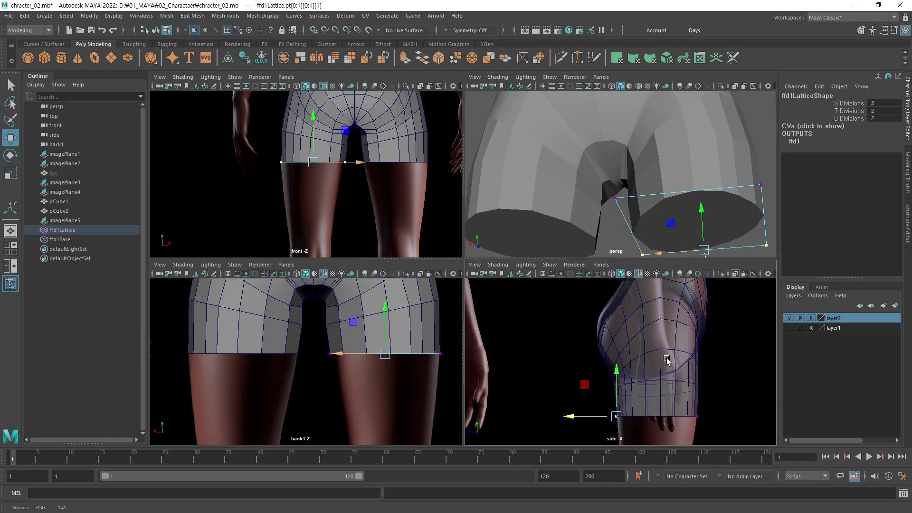
pyautogui.keyDown('alt'); pyautogui.moveTo(338, 324); pyautogui.dragTo(337, 368, button='middle'); pyautogui.keyUp('alt')
pyautogui.keyDown('alt'); pyautogui.moveTo(356, 166); pyautogui.dragTo(320, 219, button='middle'); pyautogui.keyUp('alt')
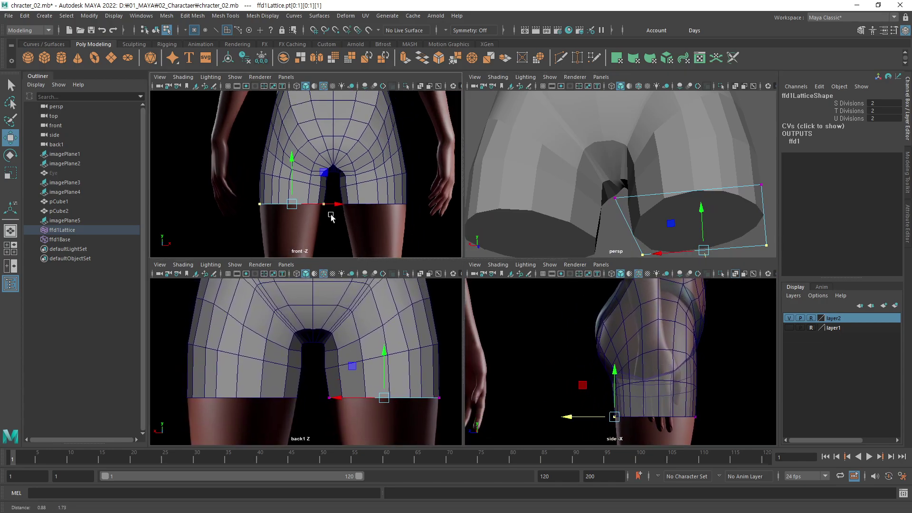
pyautogui.keyDown('alt'); pyautogui.moveTo(637, 214); pyautogui.dragTo(591, 225); pyautogui.keyUp('alt')
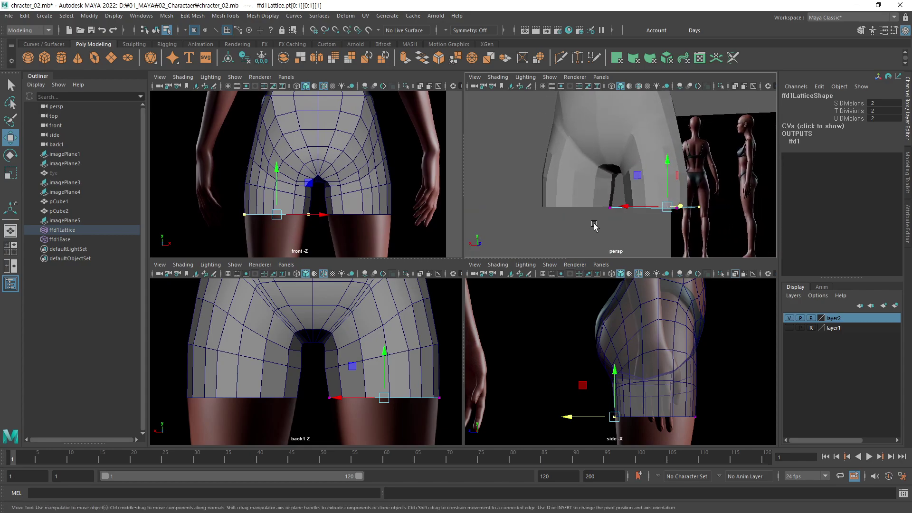
pyautogui.press('F8')
pyautogui.click(591, 233)
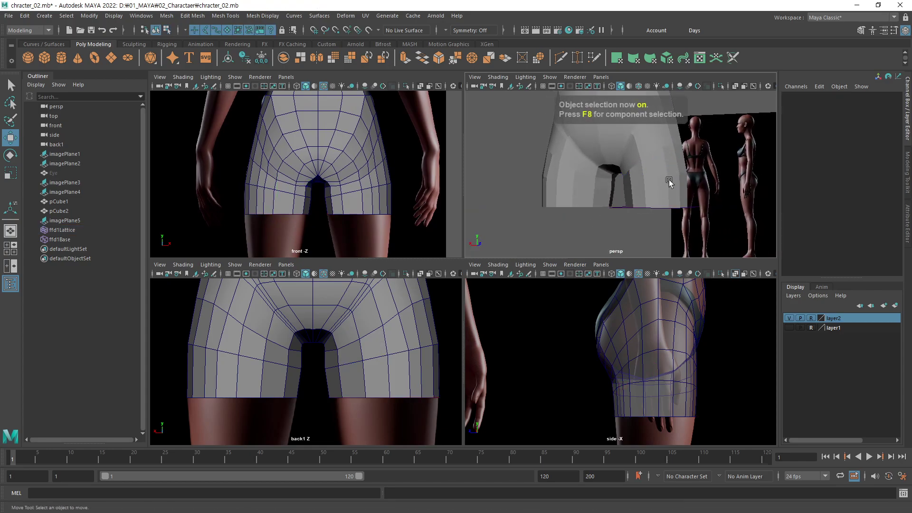
pyautogui.moveTo(617, 235); pyautogui.dragTo(631, 190)
pyautogui.hotkey('alt', 'shift', 'd')
# Orbit the perspective view and pan the back view to check the baked leg hem.
pyautogui.keyDown('alt'); pyautogui.moveTo(617, 233); pyautogui.dragTo(546, 207); pyautogui.keyUp('alt')
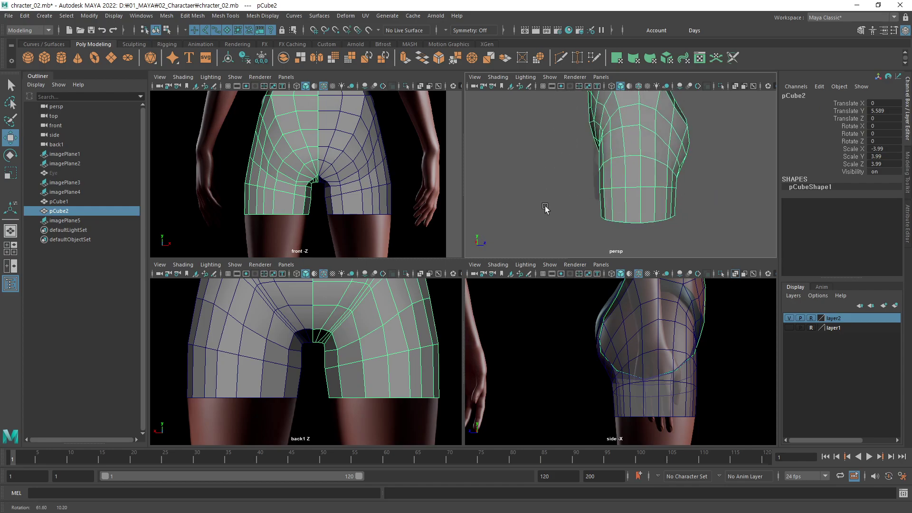
pyautogui.keyDown('alt'); pyautogui.moveTo(546, 207); pyautogui.dragTo(612, 211, button='right'); pyautogui.keyUp('alt')
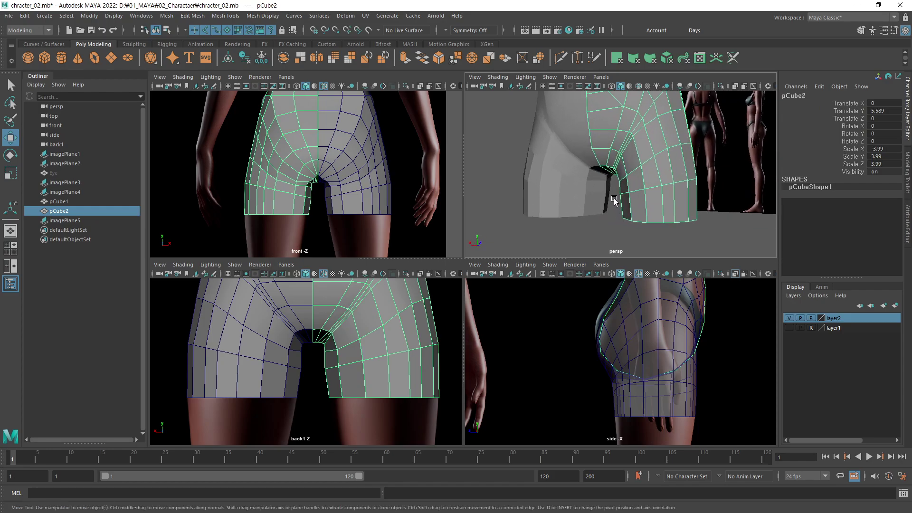
pyautogui.moveTo(613, 211)
pyautogui.keyDown('alt'); pyautogui.mouseDown()
pyautogui.moveTo(624, 219)
pyautogui.moveTo(608, 217)
pyautogui.mouseUp(); pyautogui.keyUp('alt')
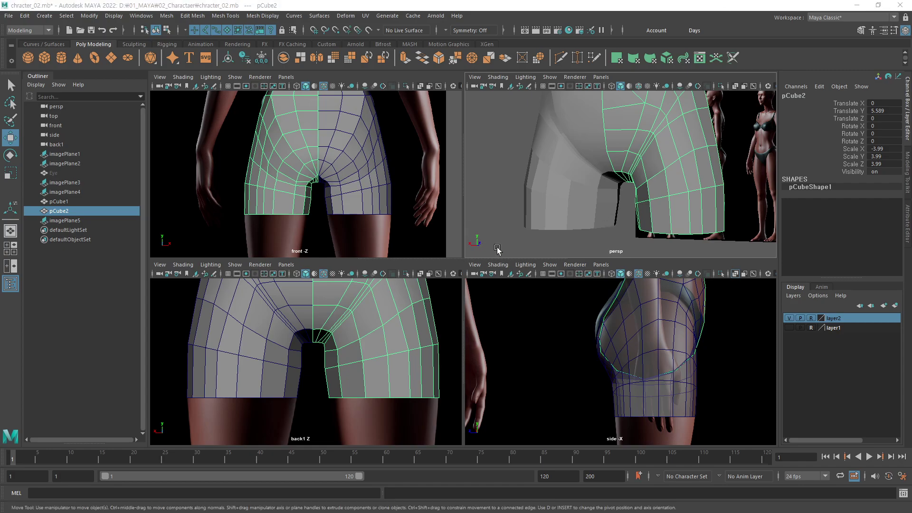
pyautogui.scroll(2, 373, 366)
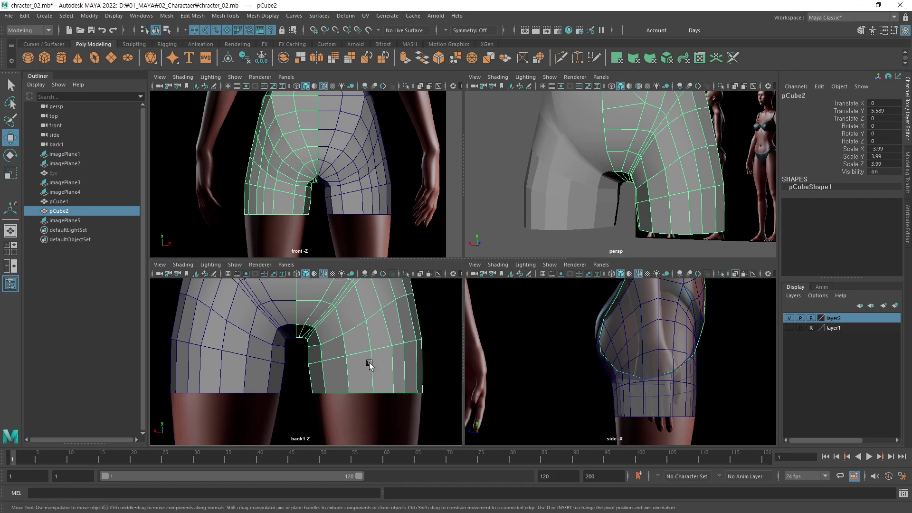
pyautogui.scroll(2, 414, 394)
pyautogui.moveTo(412, 394)
pyautogui.keyDown('alt'); pyautogui.mouseDown(button='middle')
pyautogui.moveTo(399, 342)
pyautogui.moveTo(388, 357)
pyautogui.mouseUp(button='middle'); pyautogui.keyUp('alt')
# Select the leg hem's bottom-edge vertices and wrap them in a new lattice.
pyautogui.press('F8')
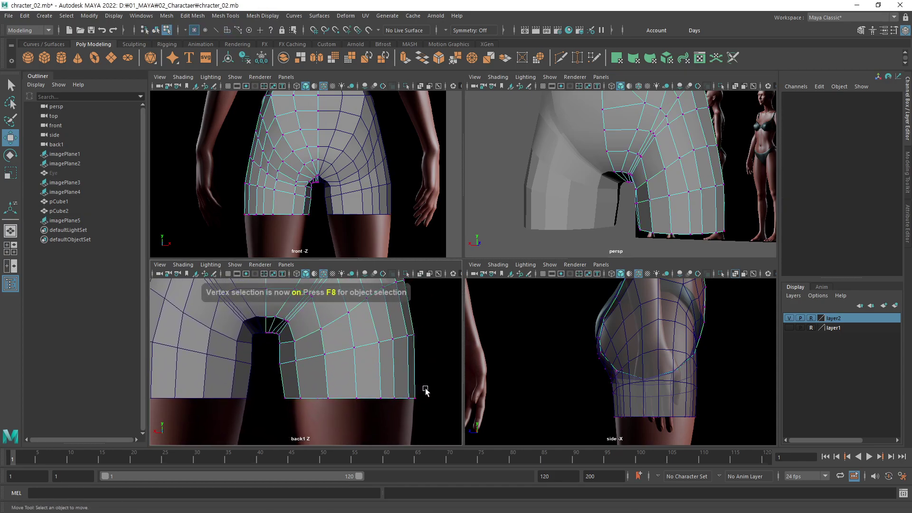
pyautogui.moveTo(312, 414); pyautogui.dragTo(311, 415)
pyautogui.keyDown('alt'); pyautogui.moveTo(396, 399); pyautogui.dragTo(382, 373, button='middle'); pyautogui.keyUp('alt')
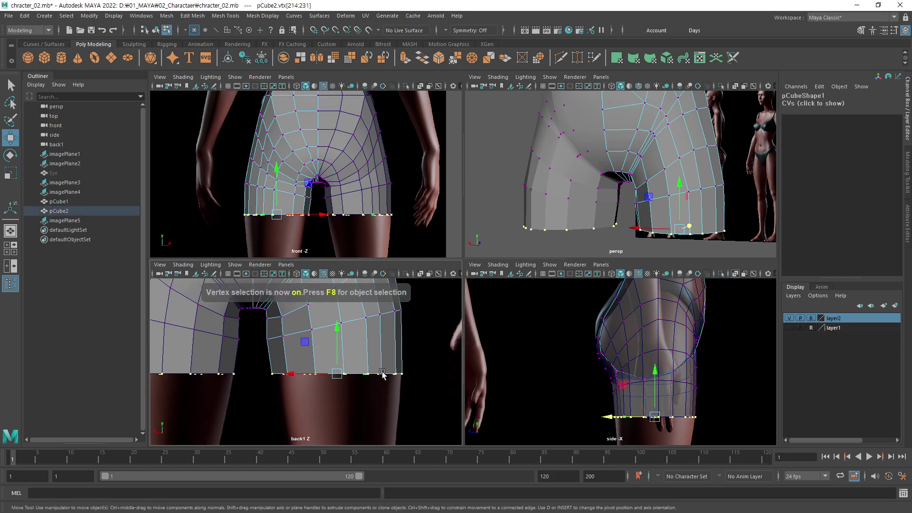
pyautogui.keyDown('alt'); pyautogui.moveTo(356, 369); pyautogui.dragTo(384, 374); pyautogui.keyUp('alt')
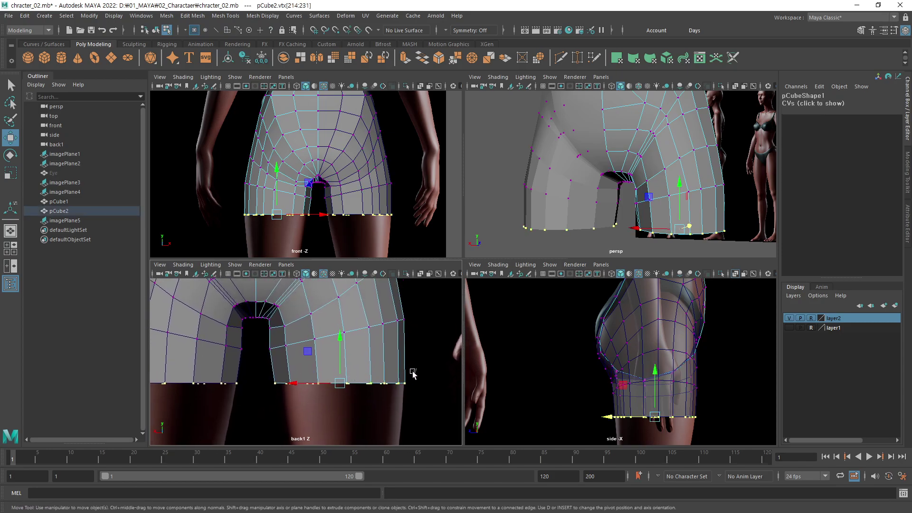
pyautogui.moveTo(258, 407); pyautogui.dragTo(258, 407)
pyautogui.click(346, 15)
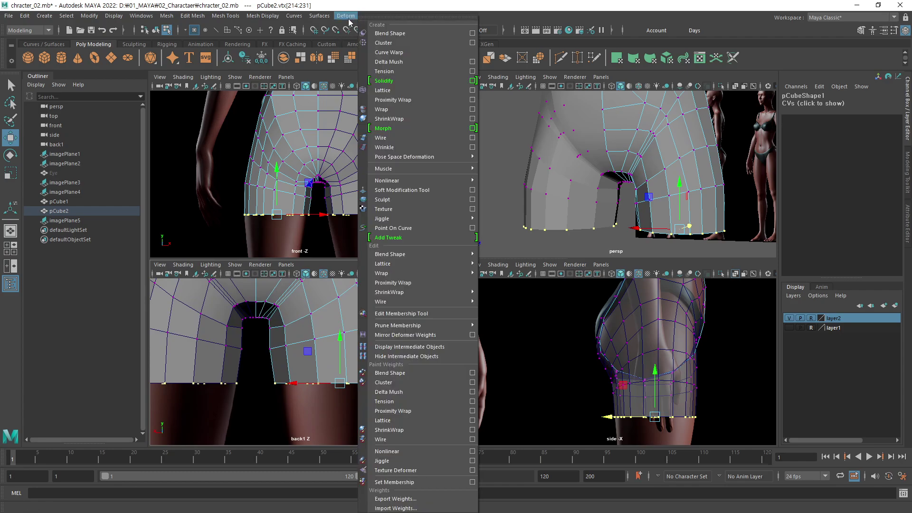
pyautogui.click(414, 90)
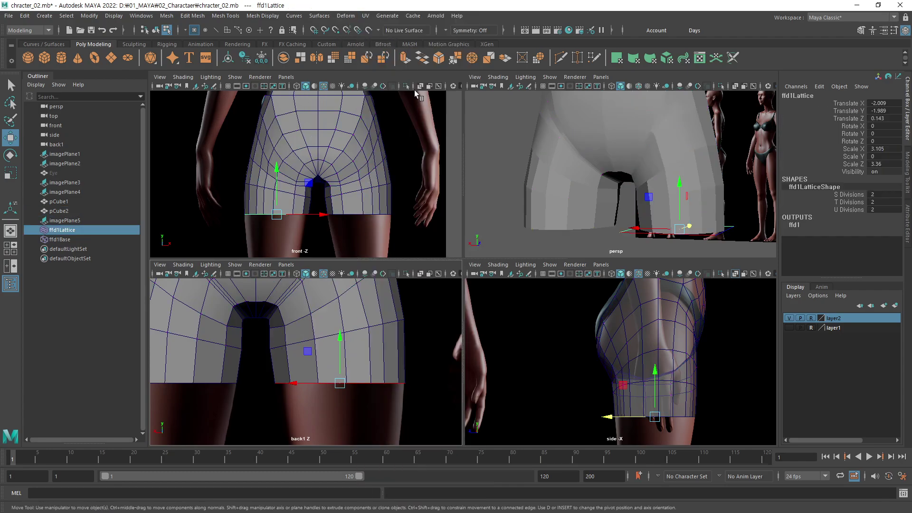
# Rotate the new lattice to -8.43 degrees on Y and frame it in the back view.
pyautogui.keyDown('alt'); pyautogui.moveTo(336, 377); pyautogui.dragTo(320, 380, button='middle'); pyautogui.keyUp('alt')
pyautogui.press('e')
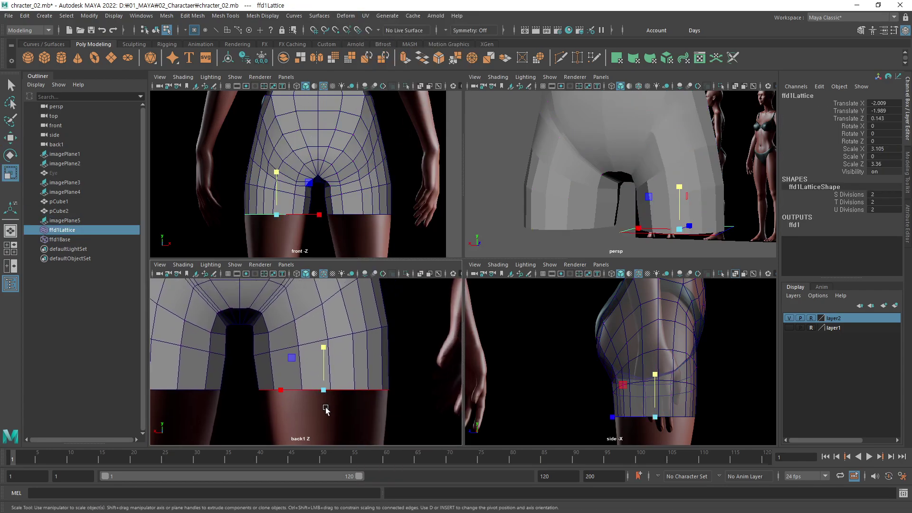
pyautogui.moveTo(354, 390); pyautogui.dragTo(349, 390)
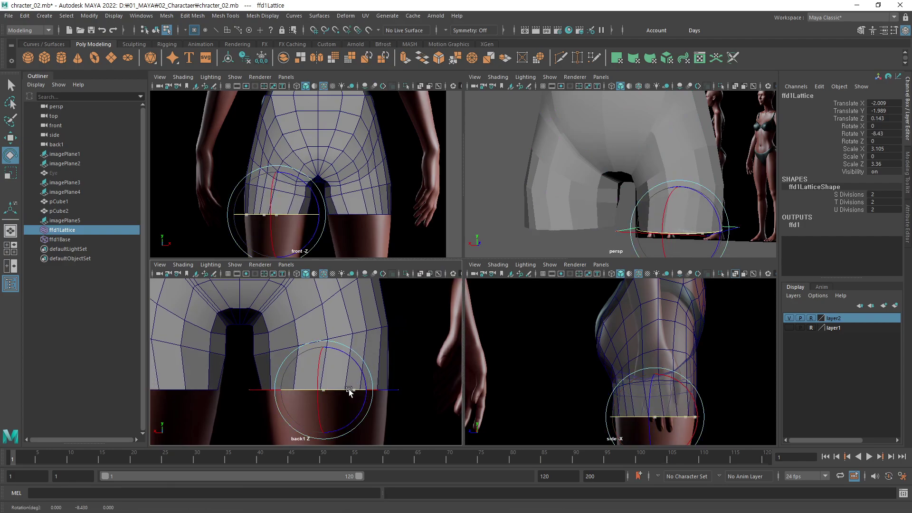
pyautogui.moveTo(349, 388); pyautogui.dragTo(350, 389)
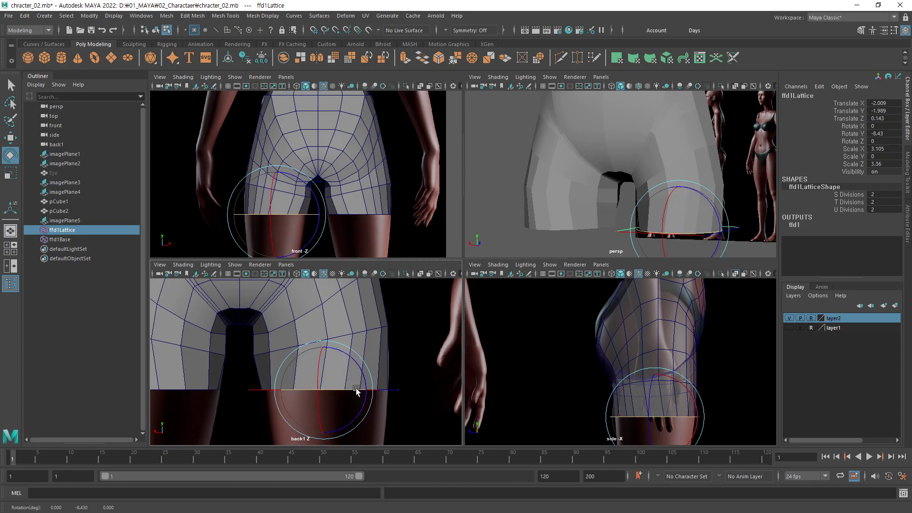
pyautogui.moveTo(351, 387)
pyautogui.keyDown('alt'); pyautogui.mouseDown(button='right')
pyautogui.moveTo(346, 380)
pyautogui.moveTo(358, 375)
pyautogui.moveTo(345, 385)
pyautogui.moveTo(273, 350)
pyautogui.moveTo(356, 362)
pyautogui.moveTo(355, 384)
pyautogui.mouseUp(button='right'); pyautogui.keyUp('alt')
pyautogui.press('space')
pyautogui.keyDown('alt'); pyautogui.moveTo(514, 345); pyautogui.dragTo(509, 356, button='right'); pyautogui.keyUp('alt')
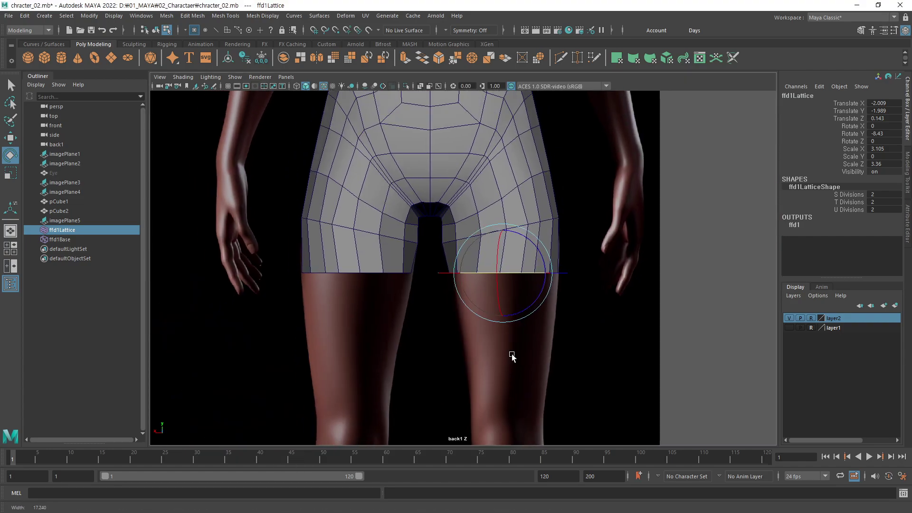
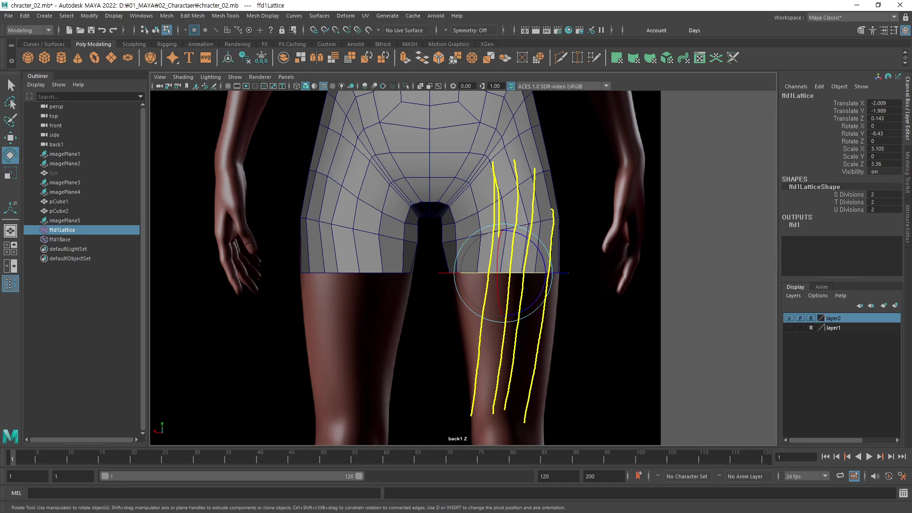
# Undo the previous edits and reselect the cuff lattice, framing it in the back view.
pyautogui.press('Escape')
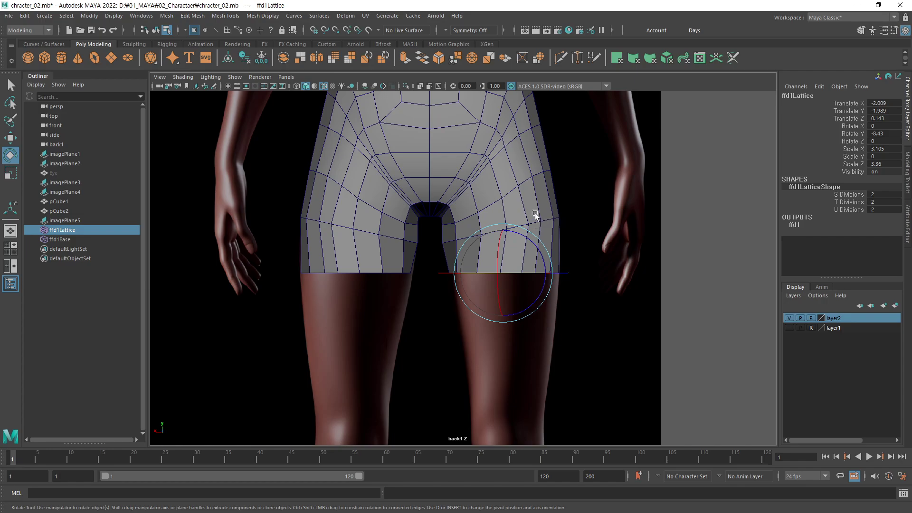
pyautogui.hotkey('ctrl', 'z')
pyautogui.press('F8')
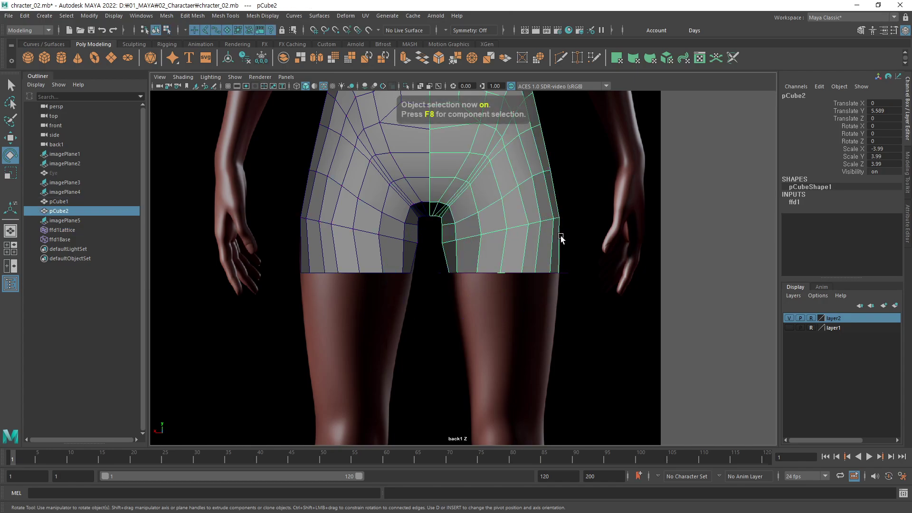
pyautogui.hotkey('ctrl', 'z')
pyautogui.hotkey('ctrl', 'z')
pyautogui.hotkey('ctrl', 'z')
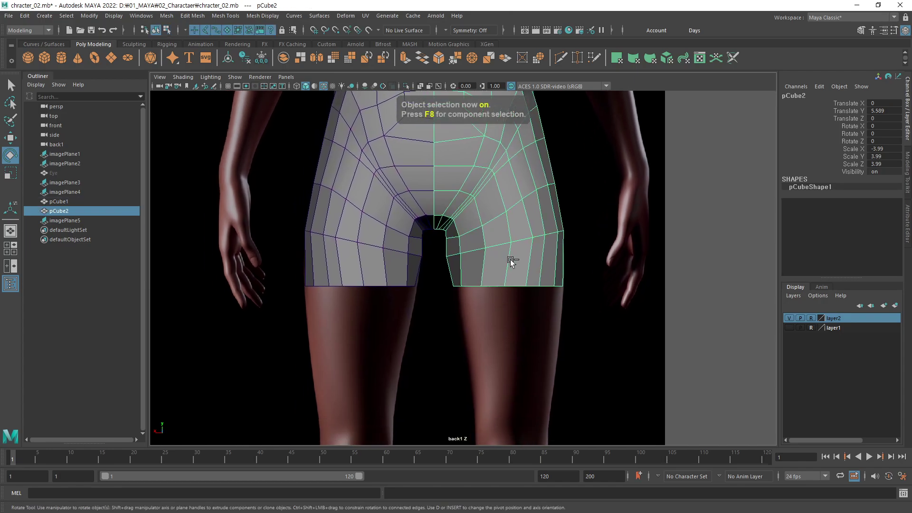
pyautogui.hotkey('ctrl', 'z')
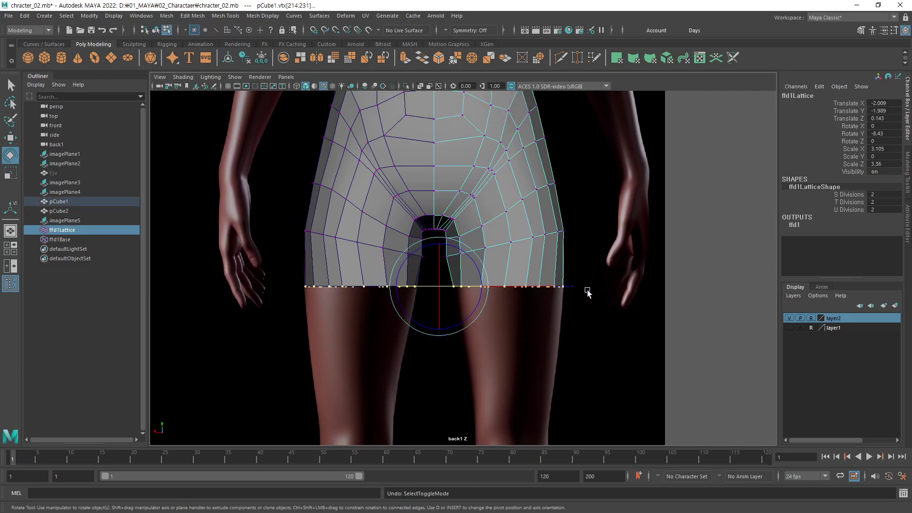
pyautogui.click(595, 324)
pyautogui.press('F8')
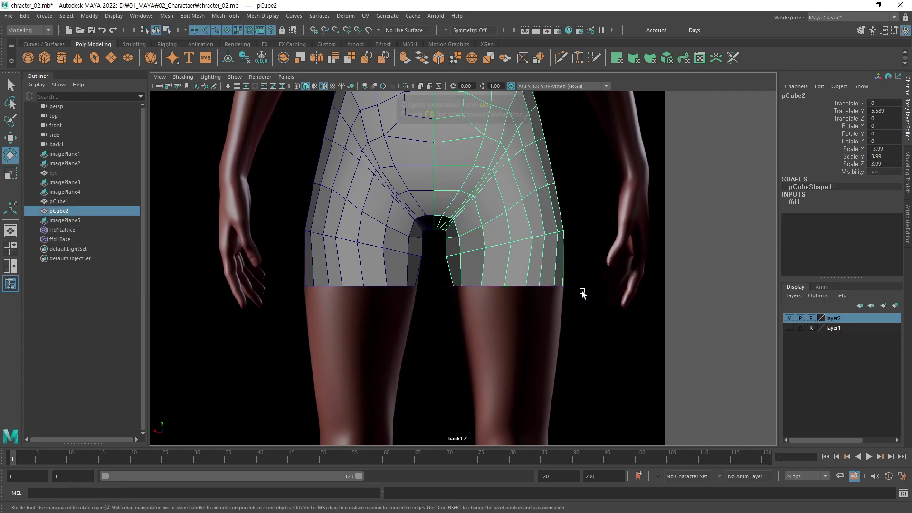
pyautogui.click(573, 287)
pyautogui.keyDown('alt'); pyautogui.moveTo(568, 285); pyautogui.dragTo(565, 262, button='middle'); pyautogui.keyUp('alt')
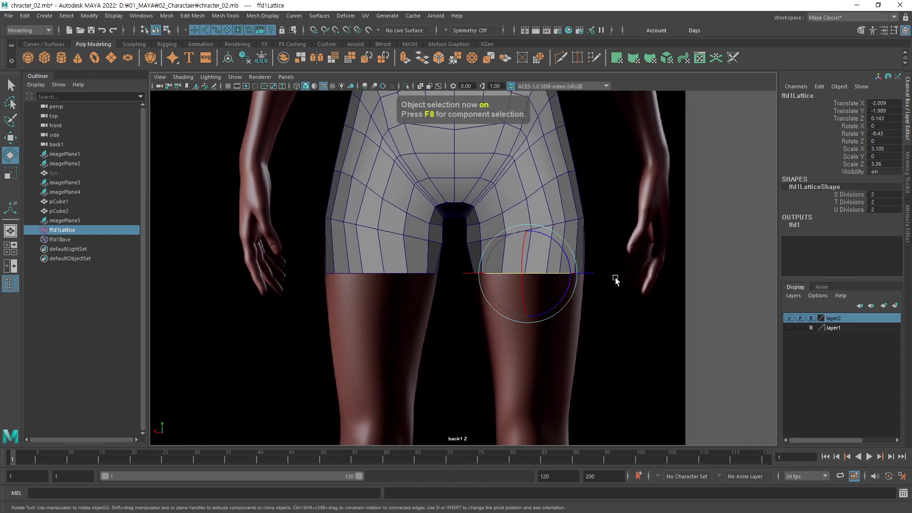
pyautogui.moveTo(578, 265); pyautogui.dragTo(618, 228, button='right')
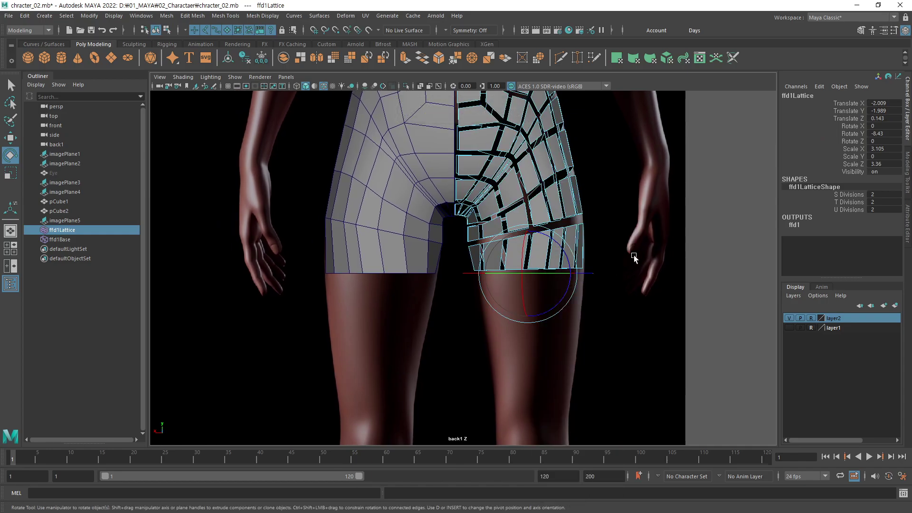
pyautogui.press('F8')
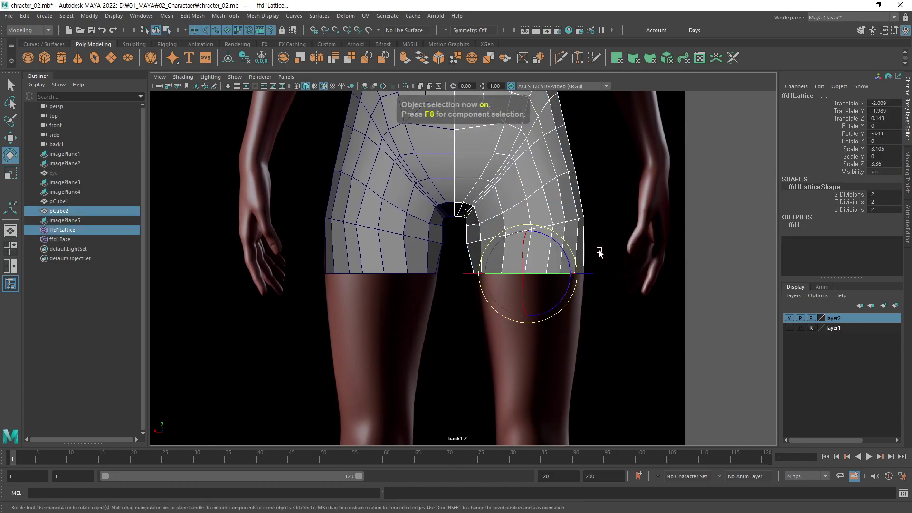
pyautogui.moveTo(621, 280); pyautogui.dragTo(655, 256, button='right')
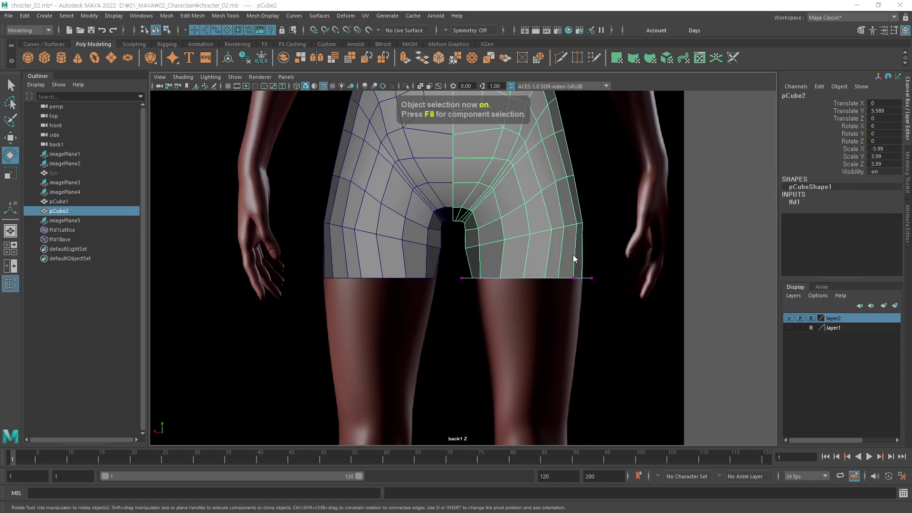
pyautogui.press('space')
pyautogui.press('space')
pyautogui.keyDown('alt'); pyautogui.moveTo(391, 356); pyautogui.dragTo(703, 292, button='right'); pyautogui.keyUp('alt')
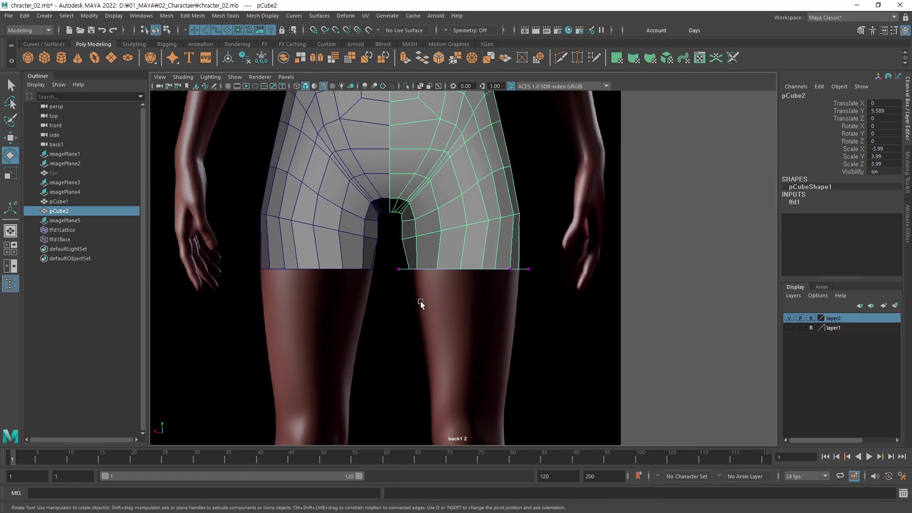
# Move the lattice's inner bottom control point sideways in the back view to hug the thigh.
pyautogui.moveTo(674, 248); pyautogui.dragTo(578, 305)
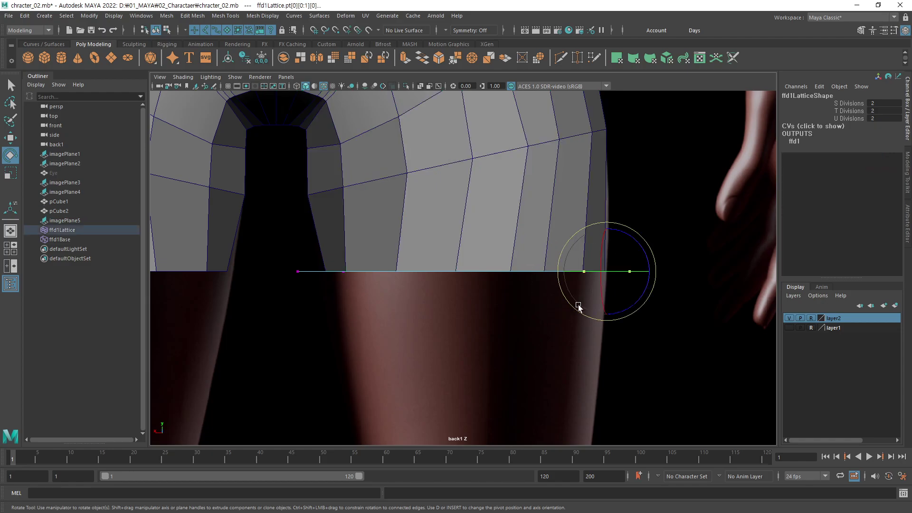
pyautogui.scroll(2, 665, 295)
pyautogui.scroll(2, 692, 312)
pyautogui.press('w')
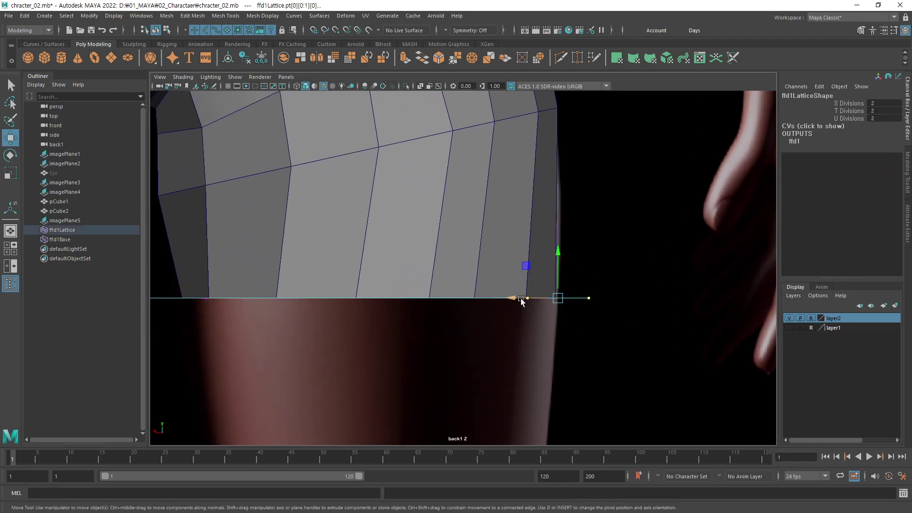
pyautogui.keyDown('alt'); pyautogui.moveTo(508, 310); pyautogui.dragTo(584, 295, button='middle'); pyautogui.keyUp('alt')
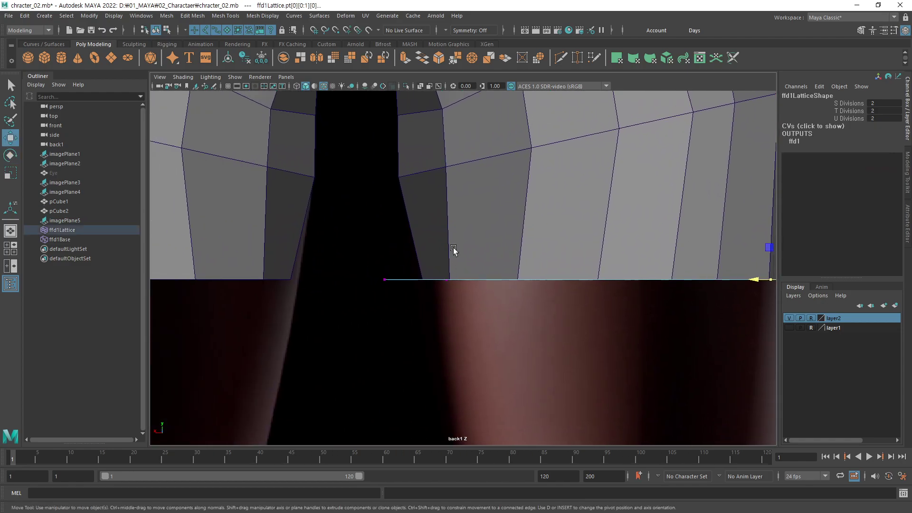
pyautogui.moveTo(451, 251)
pyautogui.mouseDown()
pyautogui.moveTo(352, 304)
pyautogui.moveTo(361, 279)
pyautogui.mouseUp()
pyautogui.click(370, 279)
pyautogui.scroll(-2, 490, 308)
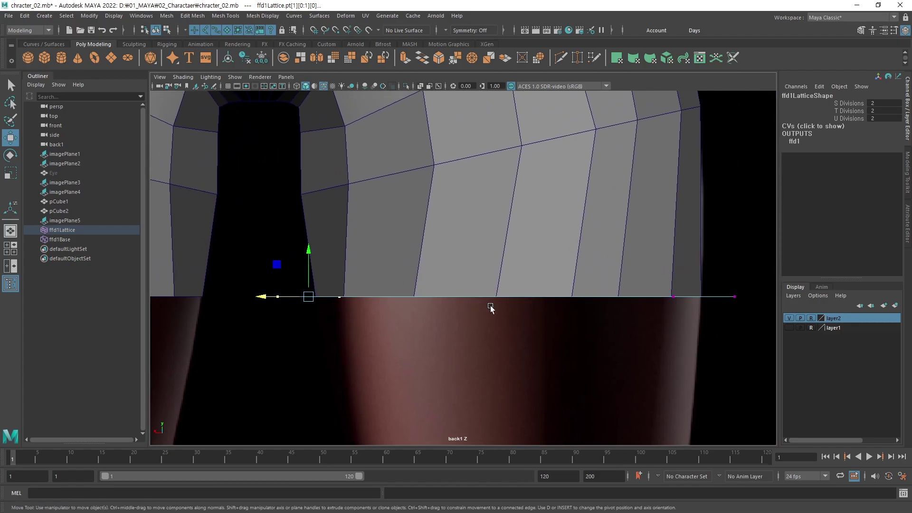
pyautogui.scroll(-4, 505, 309)
# Pull the front and back cuff lattice points toward the thigh in the side view.
pyautogui.press('space')
pyautogui.press('space')
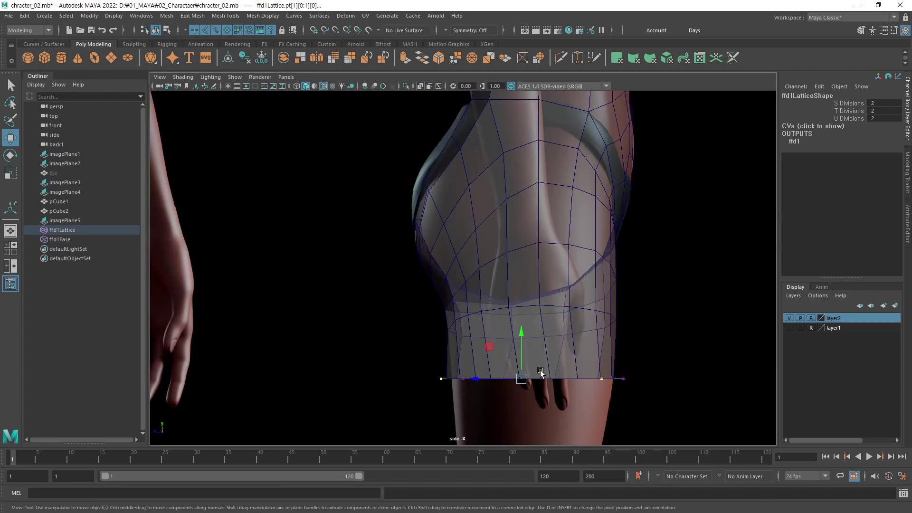
pyautogui.scroll(3, 423, 277)
pyautogui.scroll(3, 442, 265)
pyautogui.scroll(3, 442, 322)
pyautogui.scroll(3, 442, 321)
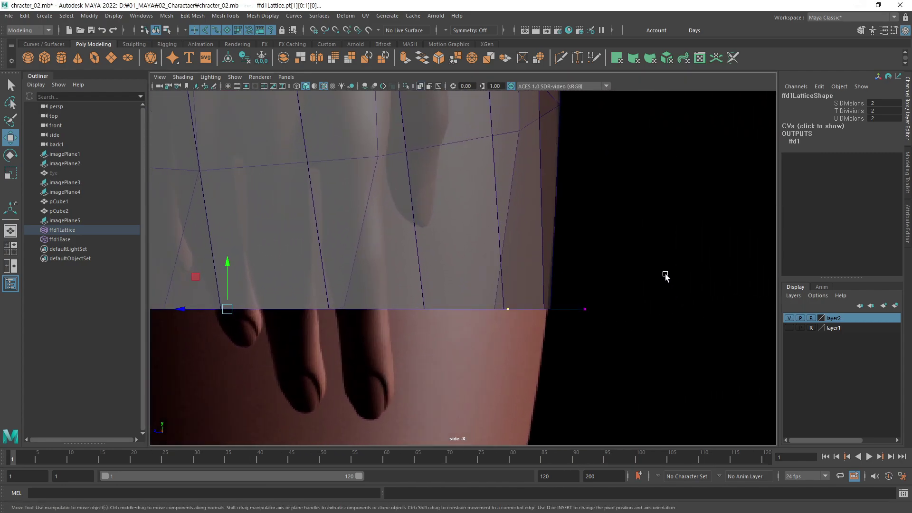
pyautogui.moveTo(663, 273)
pyautogui.mouseDown()
pyautogui.moveTo(515, 323)
pyautogui.moveTo(499, 311)
pyautogui.mouseUp()
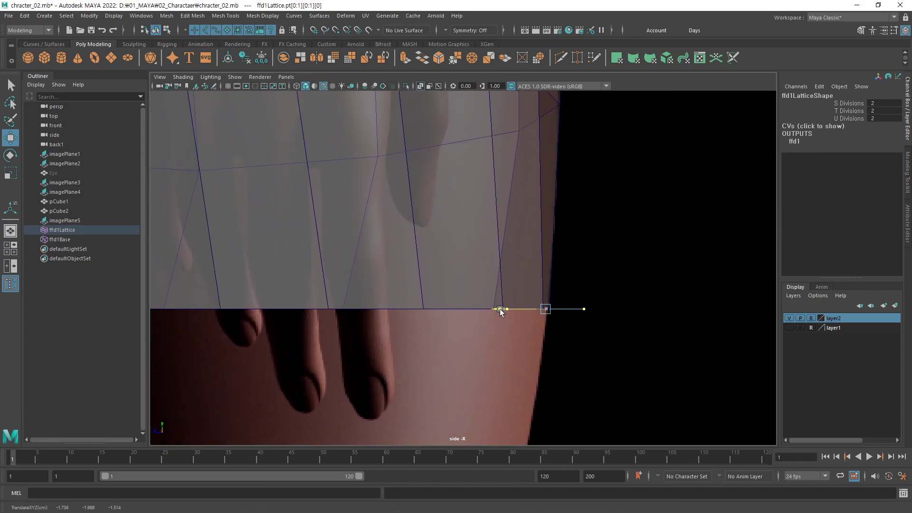
pyautogui.scroll(-2, 546, 318)
pyautogui.scroll(-4, 426, 320)
pyautogui.scroll(1, 361, 285)
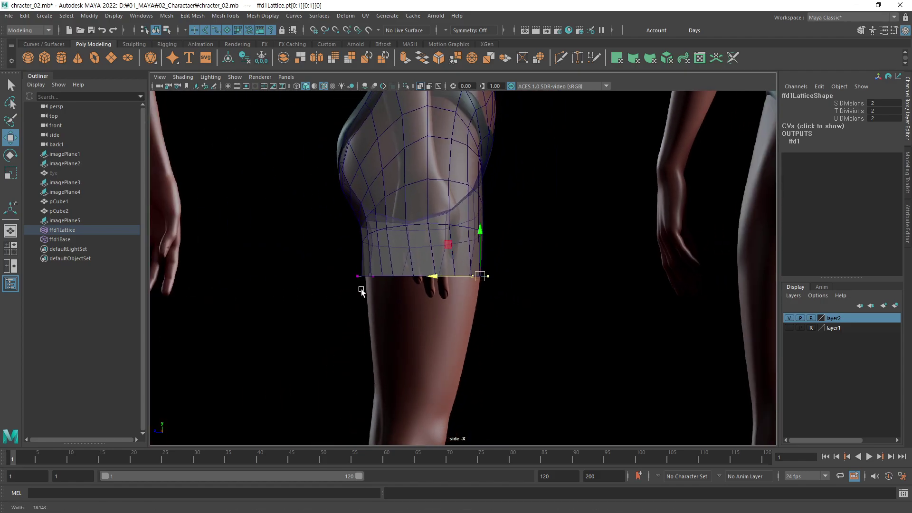
pyautogui.scroll(2, 461, 296)
pyautogui.scroll(2, 456, 332)
pyautogui.scroll(2, 662, 318)
pyautogui.scroll(1, 662, 318)
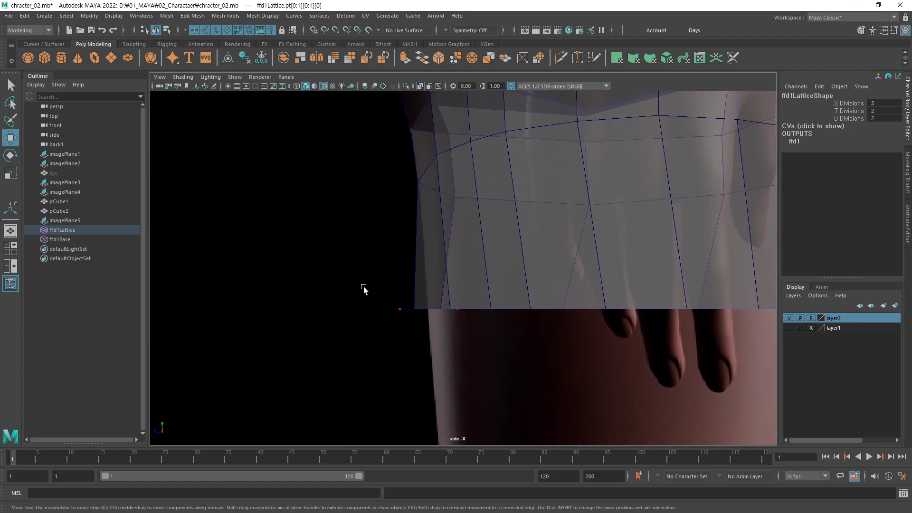
pyautogui.moveTo(363, 285); pyautogui.dragTo(475, 334)
pyautogui.moveTo(383, 307); pyautogui.dragTo(399, 310)
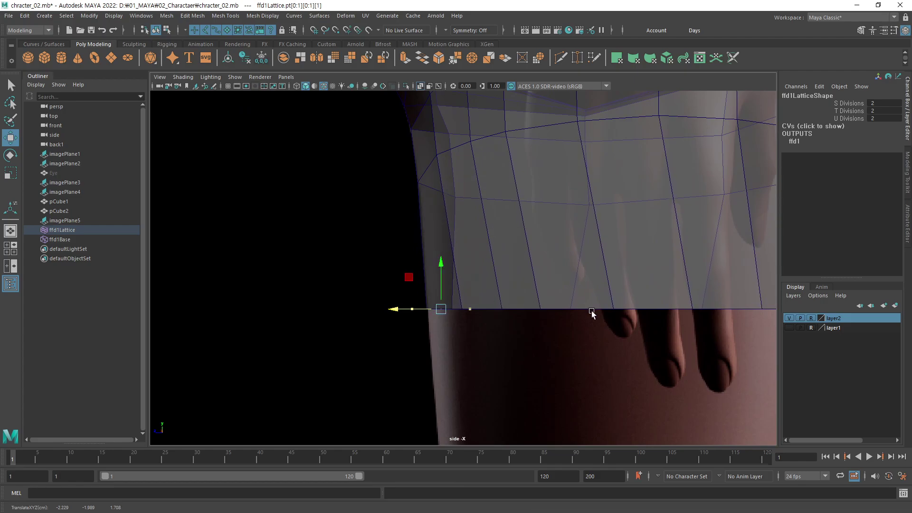
pyautogui.scroll(-4, 463, 314)
pyautogui.scroll(2, 465, 305)
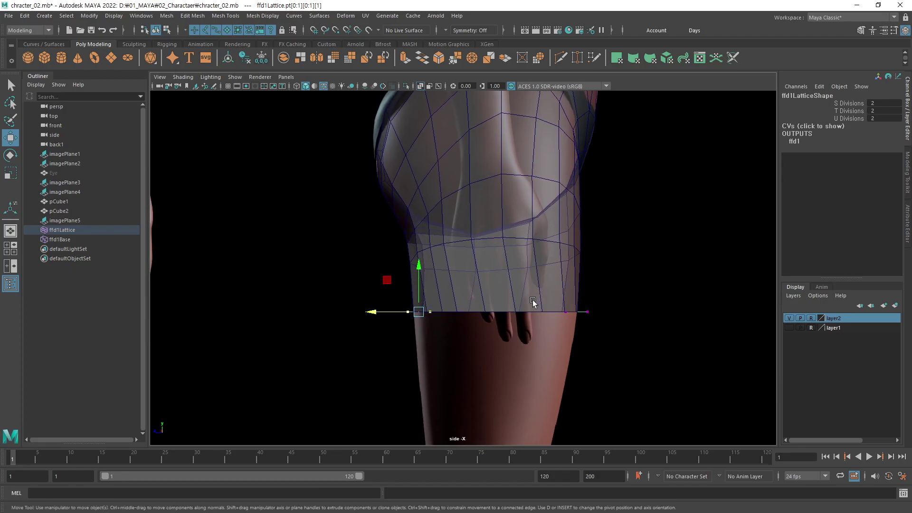
pyautogui.press('F8')
pyautogui.press('F8')
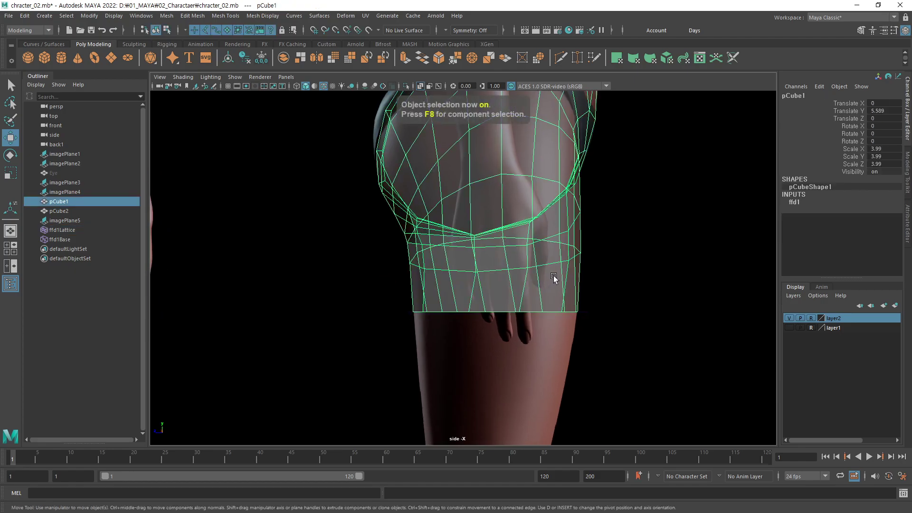
# Even out the right leg's edge-loop vertices on the back of the pants mesh.
pyautogui.press('space')
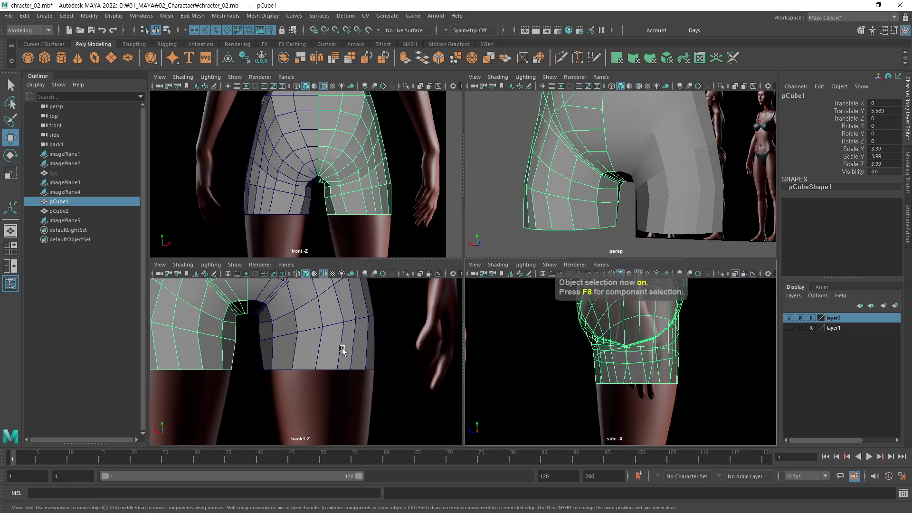
pyautogui.press('space')
pyautogui.click(591, 341)
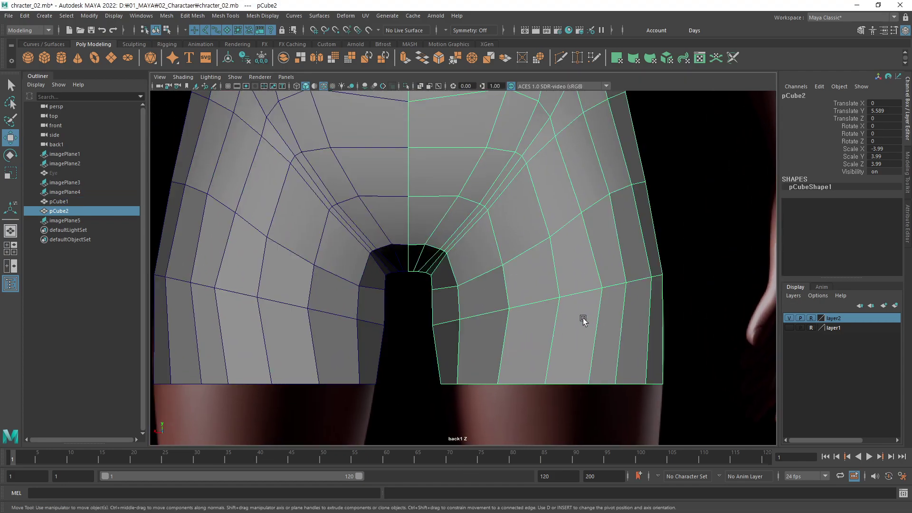
pyautogui.press('F8')
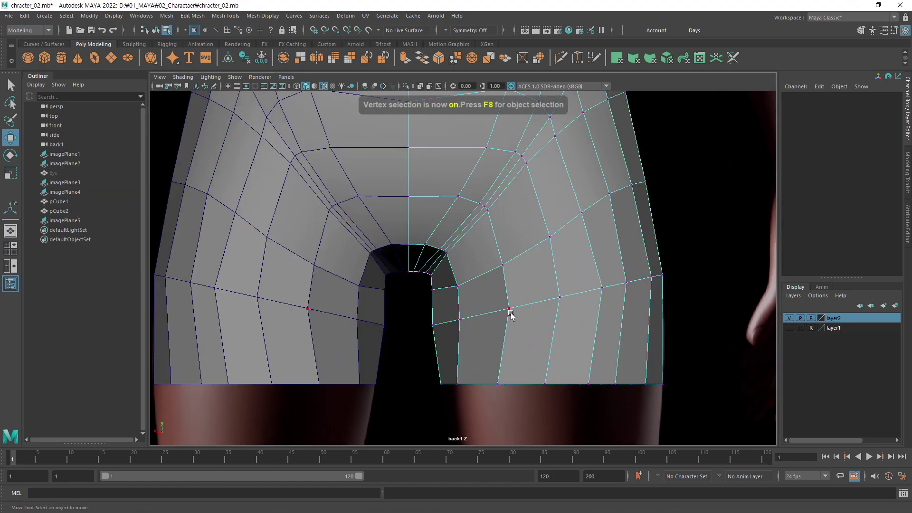
pyautogui.click(510, 313)
pyautogui.moveTo(523, 331); pyautogui.dragTo(513, 332, button='middle')
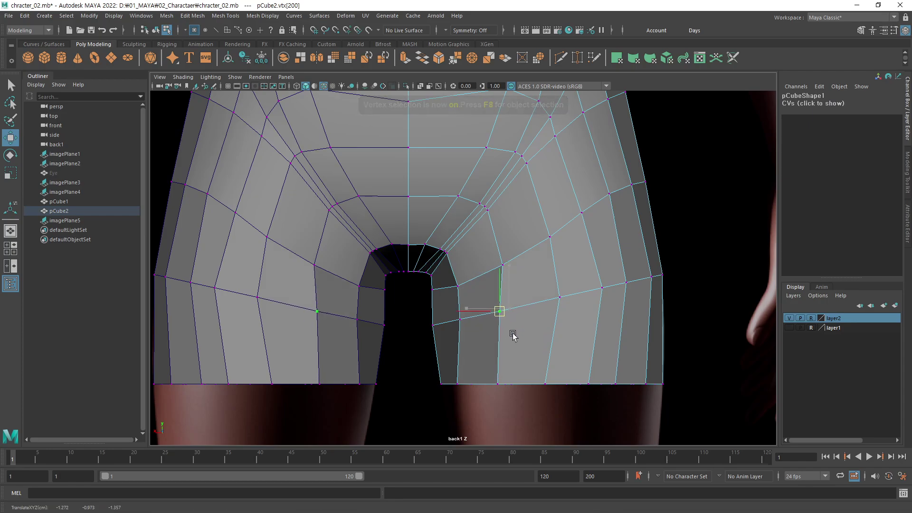
pyautogui.click(561, 299)
pyautogui.moveTo(566, 315); pyautogui.dragTo(553, 324, button='middle')
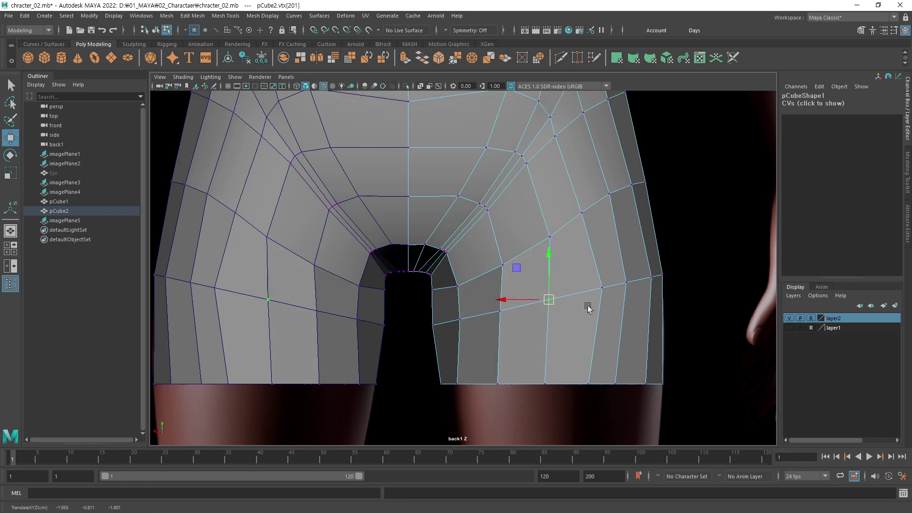
pyautogui.click(602, 289)
pyautogui.moveTo(603, 293); pyautogui.dragTo(585, 313, button='middle')
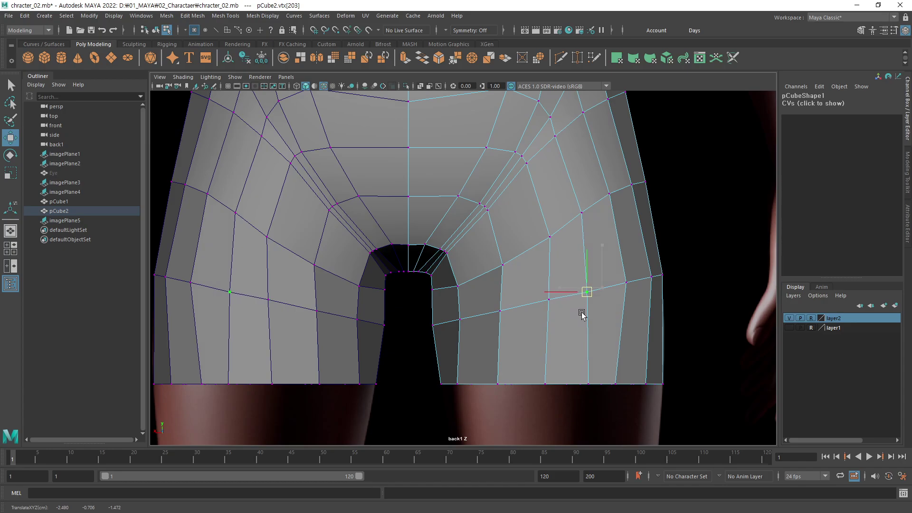
pyautogui.click(625, 283)
pyautogui.moveTo(643, 299)
pyautogui.mouseDown(button='middle')
pyautogui.moveTo(597, 304)
pyautogui.moveTo(632, 292)
pyautogui.mouseUp(button='middle')
pyautogui.click(591, 293)
pyautogui.click(621, 288)
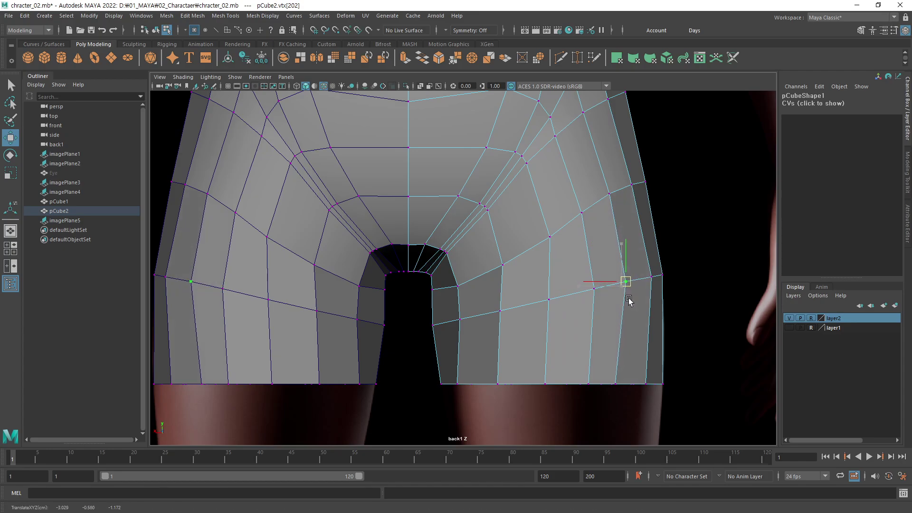
# Nudge the upper hip loop vertices to smooth the seat, then zoom out.
pyautogui.keyDown('alt'); pyautogui.moveTo(625, 195); pyautogui.dragTo(652, 246, button='middle'); pyautogui.keyUp('alt')
pyautogui.click(652, 248)
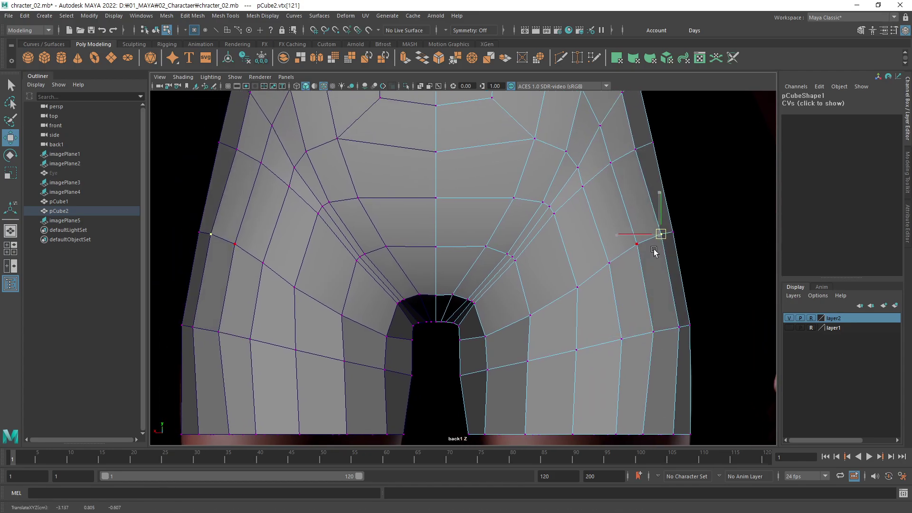
pyautogui.click(638, 245)
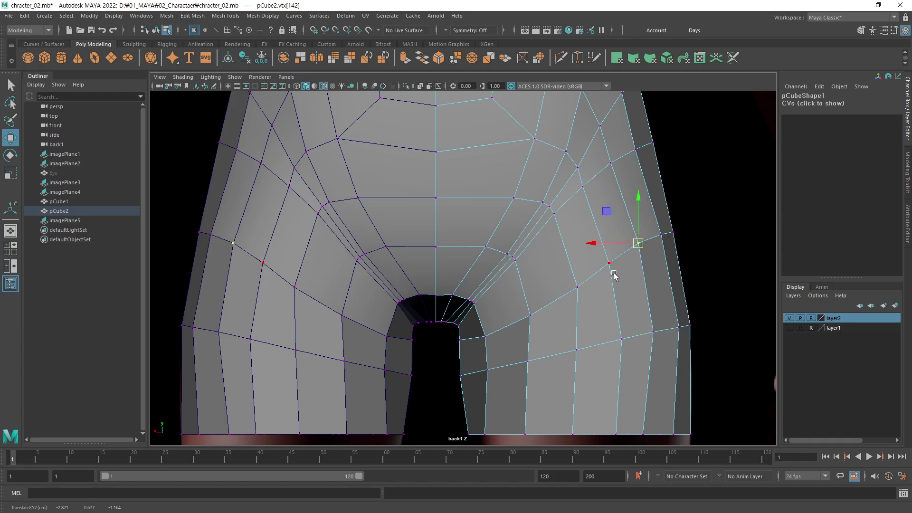
pyautogui.click(610, 267)
pyautogui.moveTo(616, 283); pyautogui.dragTo(586, 305, button='middle')
pyautogui.click(577, 293)
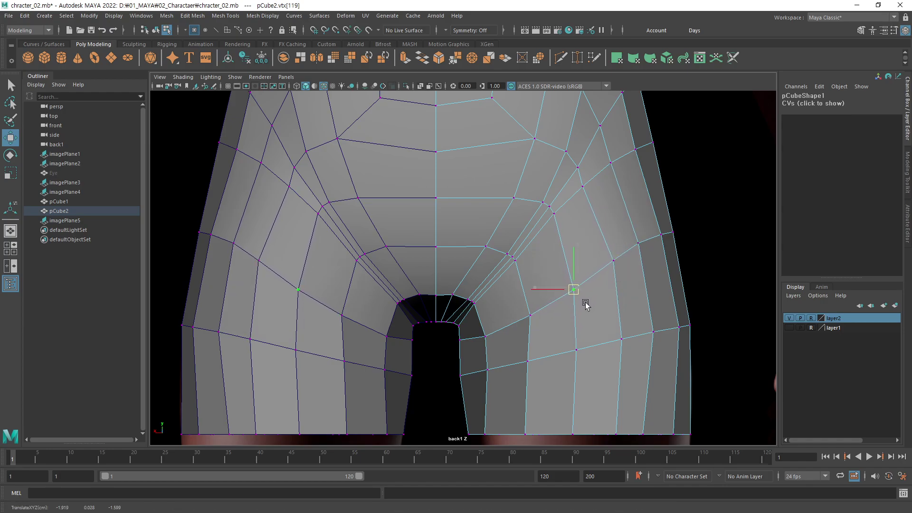
pyautogui.scroll(-1, 586, 304)
pyautogui.scroll(-2, 617, 300)
pyautogui.scroll(-2, 636, 295)
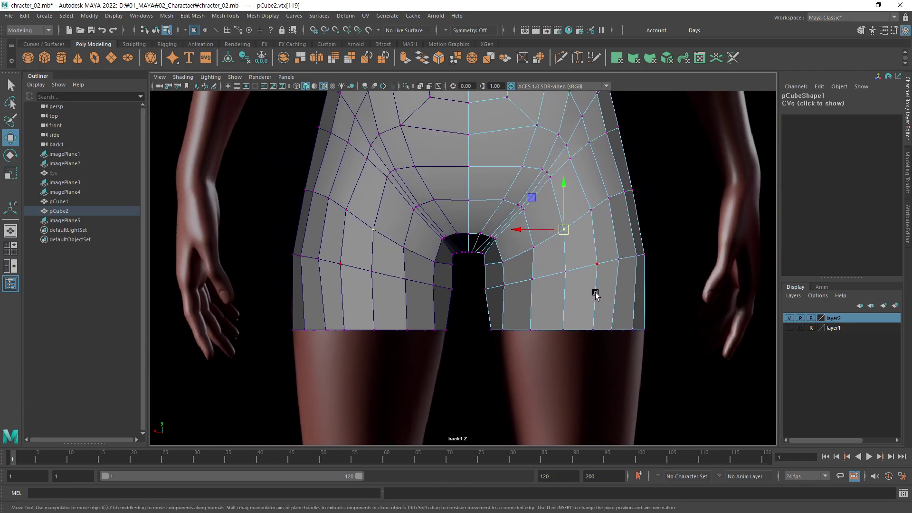
# Slide the hem vertices along the pants' bottom edge to even spacing.
pyautogui.keyDown('alt'); pyautogui.moveTo(573, 336); pyautogui.dragTo(592, 279, button='middle'); pyautogui.keyUp('alt')
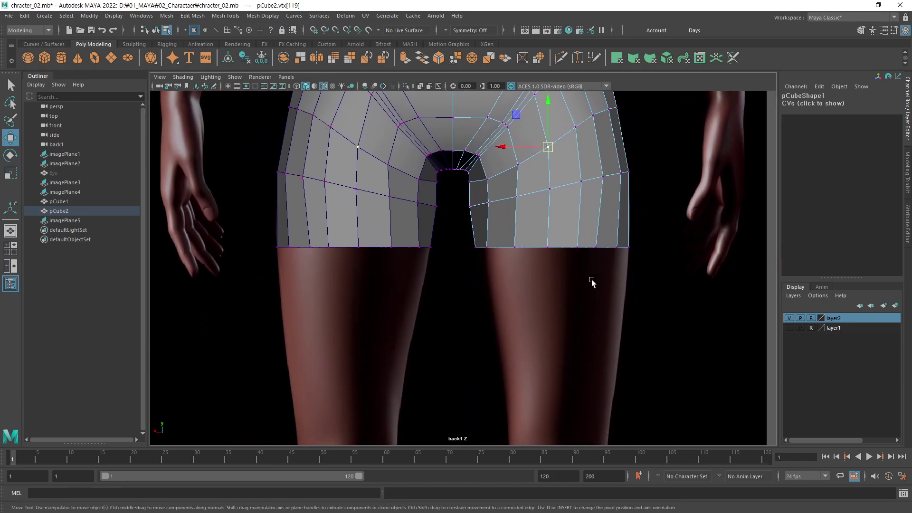
pyautogui.click(572, 249)
pyautogui.click(532, 249)
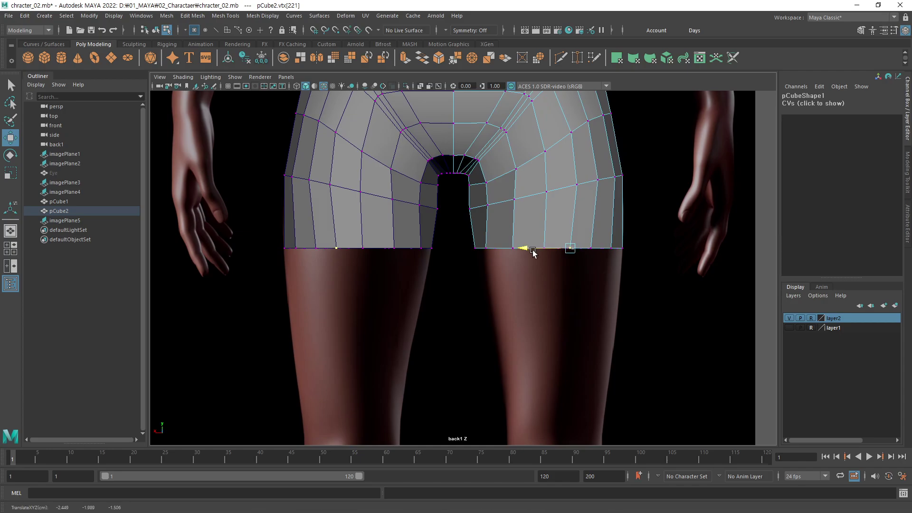
pyautogui.click(545, 248)
pyautogui.press('q')
pyautogui.press('w')
pyautogui.moveTo(545, 251); pyautogui.dragTo(521, 251)
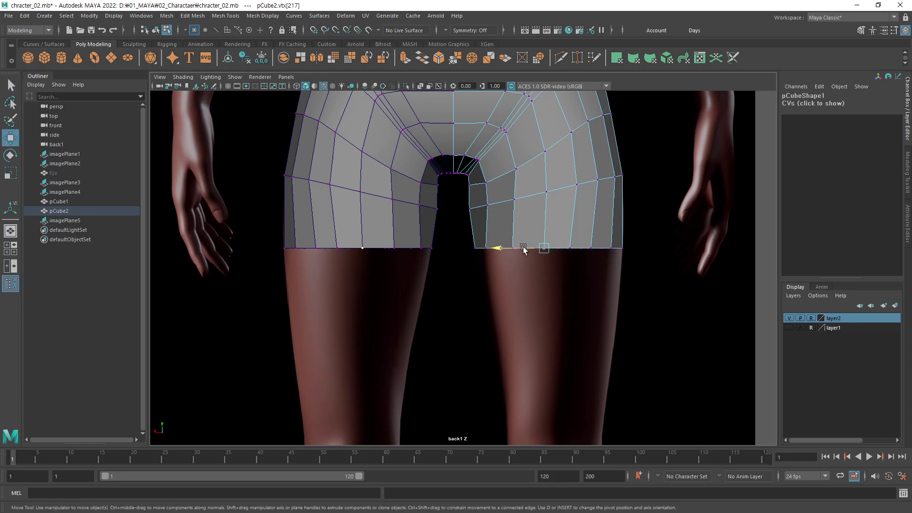
pyautogui.click(590, 246)
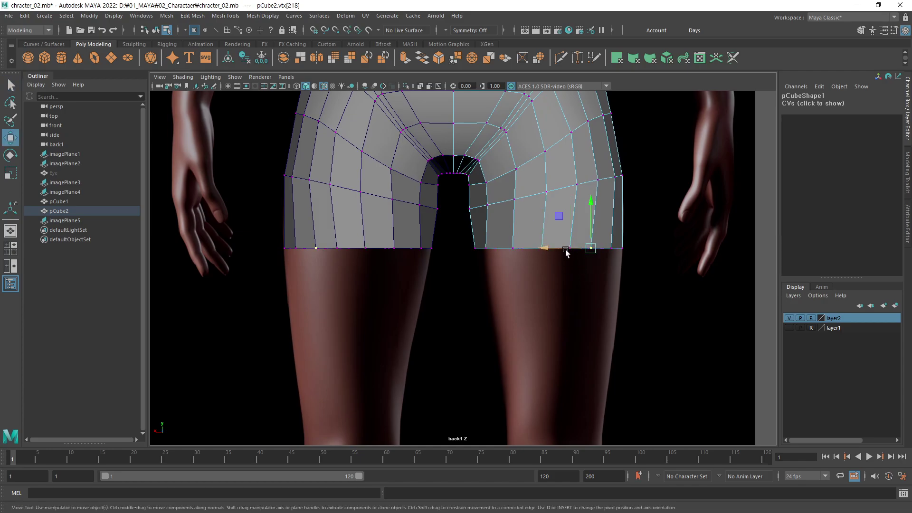
pyautogui.press('q')
pyautogui.click(610, 247)
pyautogui.press('w')
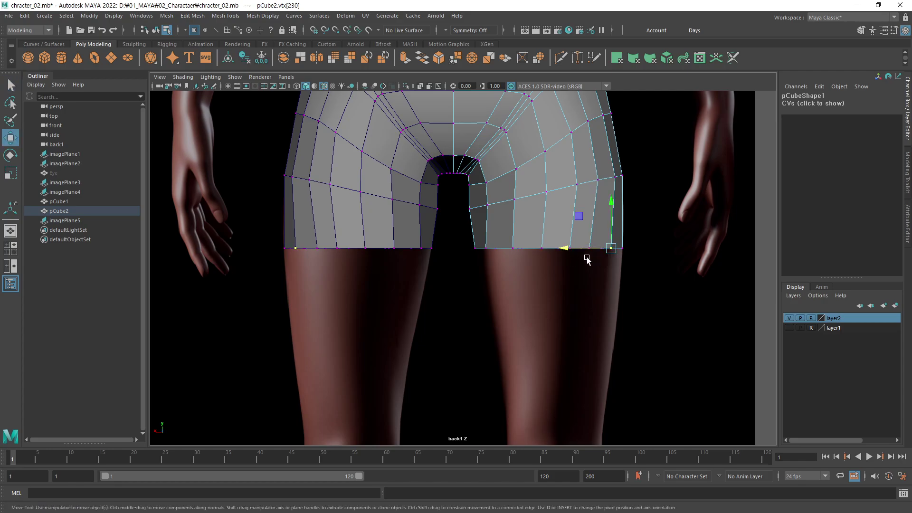
pyautogui.moveTo(587, 259); pyautogui.dragTo(576, 241, button='middle')
pyautogui.click(621, 285)
pyautogui.moveTo(621, 285)
pyautogui.keyDown('alt'); pyautogui.mouseDown(button='middle')
pyautogui.moveTo(550, 243)
pyautogui.moveTo(544, 253)
pyautogui.mouseUp(button='middle'); pyautogui.keyUp('alt')
# Extrude the bottom leg faces down to just above the knees, checking in X-Ray.
pyautogui.press('F11')
pyautogui.moveTo(625, 220); pyautogui.dragTo(430, 274)
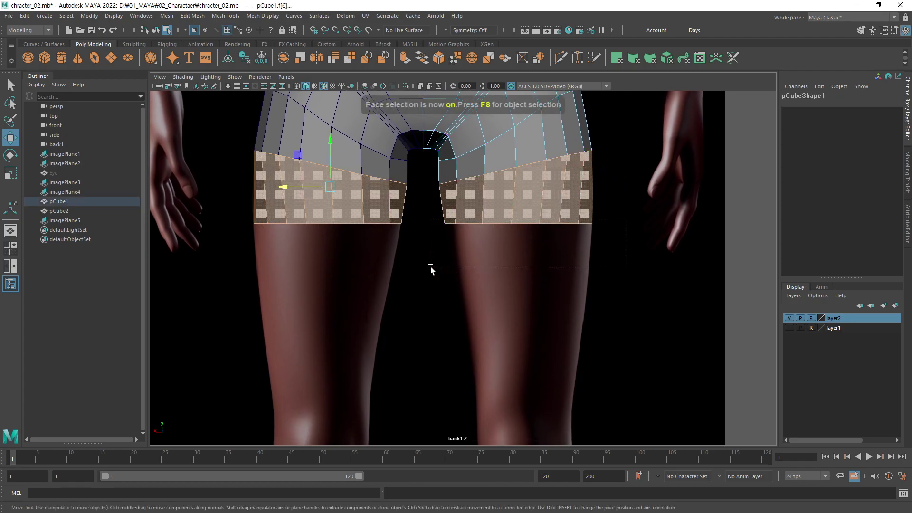
pyautogui.moveTo(636, 147); pyautogui.dragTo(432, 204)
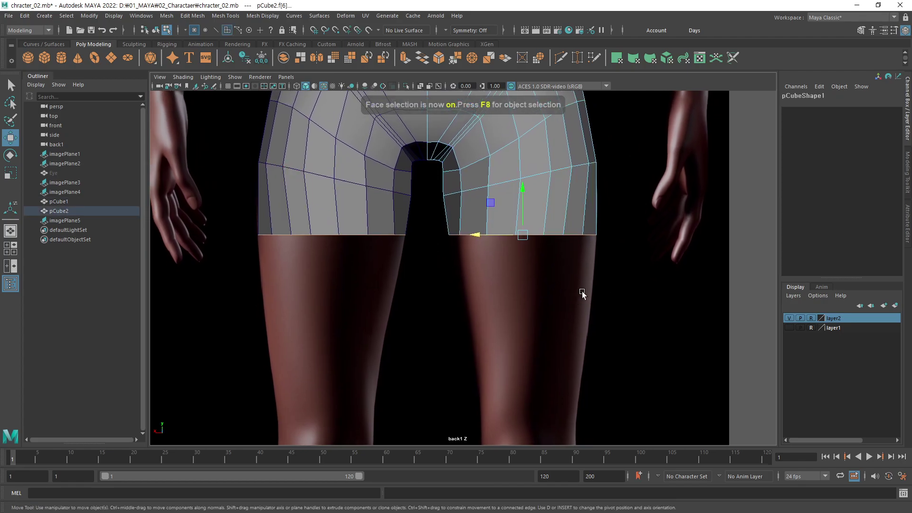
pyautogui.scroll(-3, 509, 314)
pyautogui.scroll(2, 509, 315)
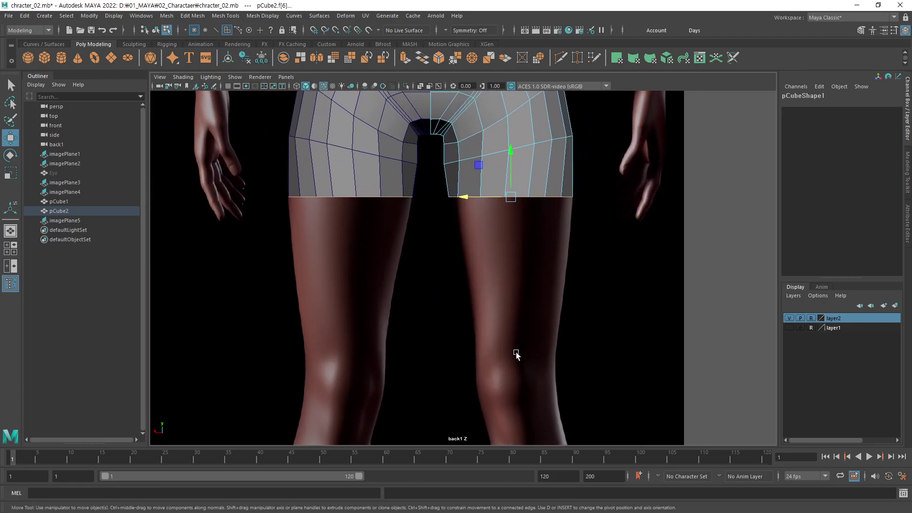
pyautogui.keyDown('alt'); pyautogui.moveTo(535, 332); pyautogui.dragTo(500, 242, button='middle'); pyautogui.keyUp('alt')
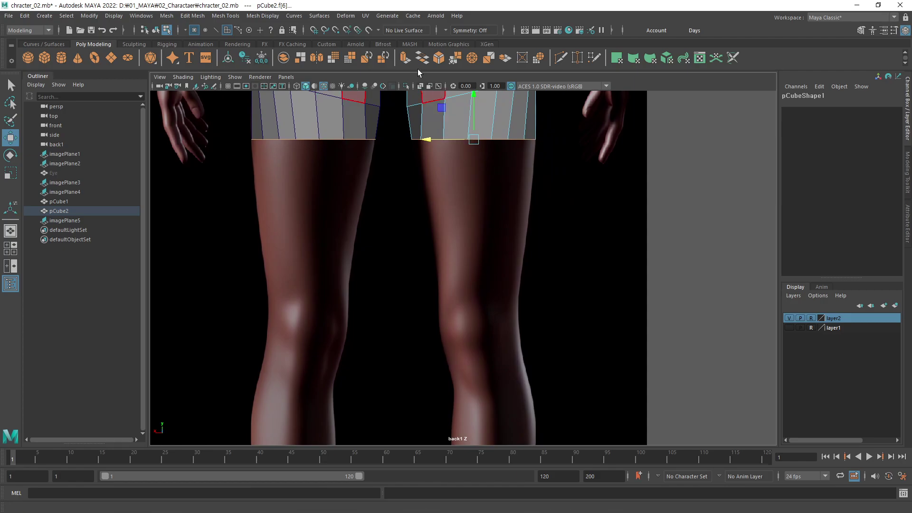
pyautogui.click(405, 57)
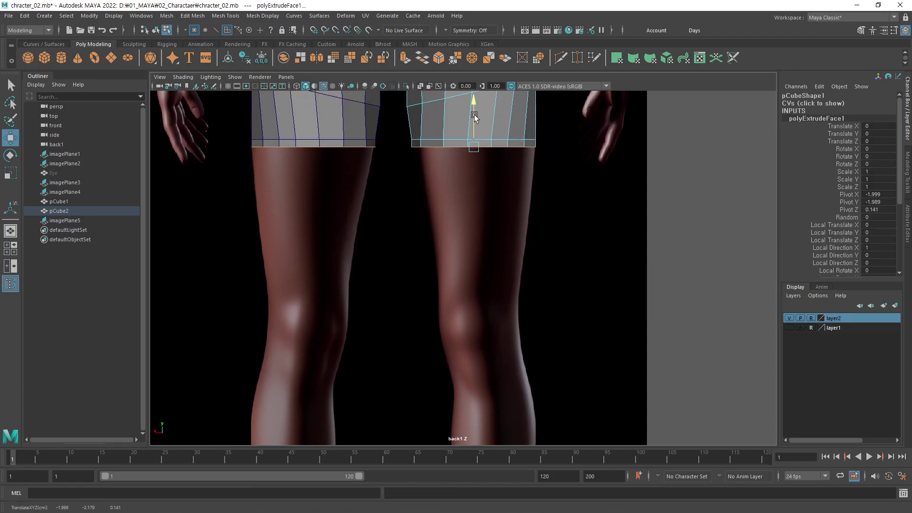
pyautogui.moveTo(477, 107); pyautogui.dragTo(478, 271)
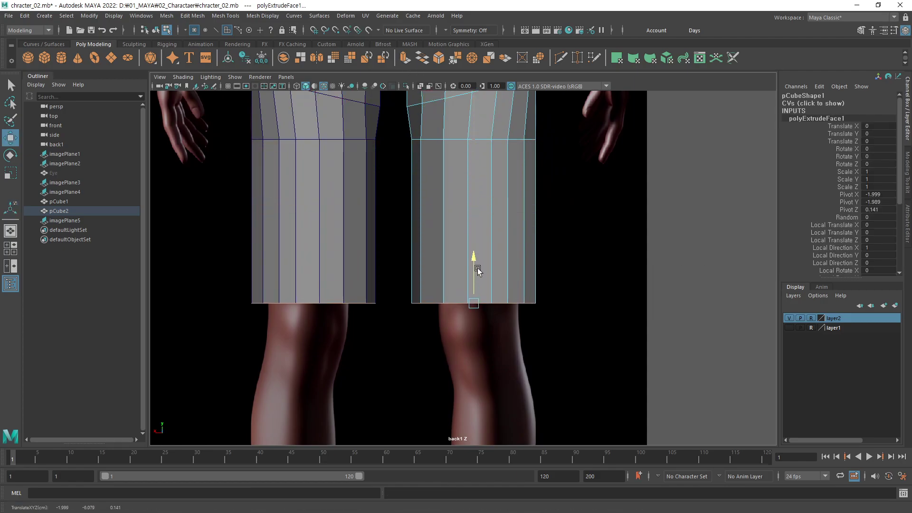
pyautogui.click(420, 86)
pyautogui.scroll(5, 439, 320)
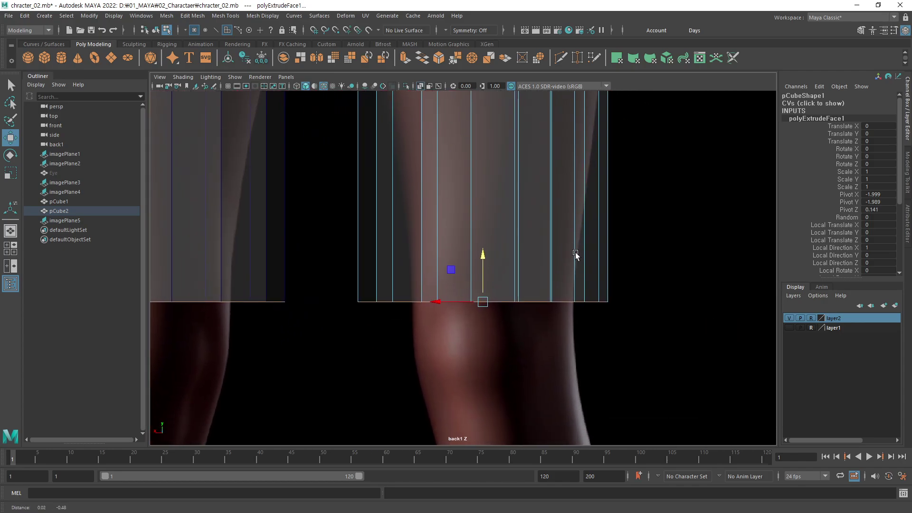
pyautogui.moveTo(484, 263); pyautogui.dragTo(483, 246)
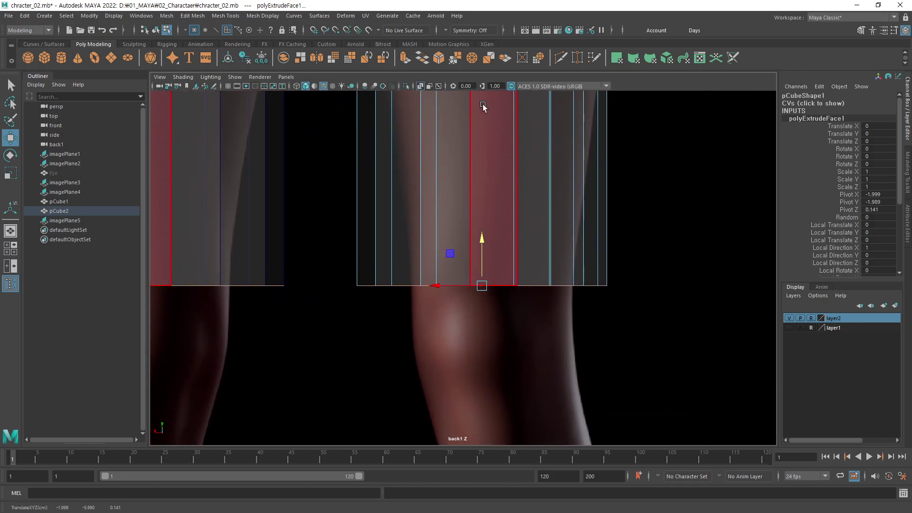
pyautogui.click(344, 15)
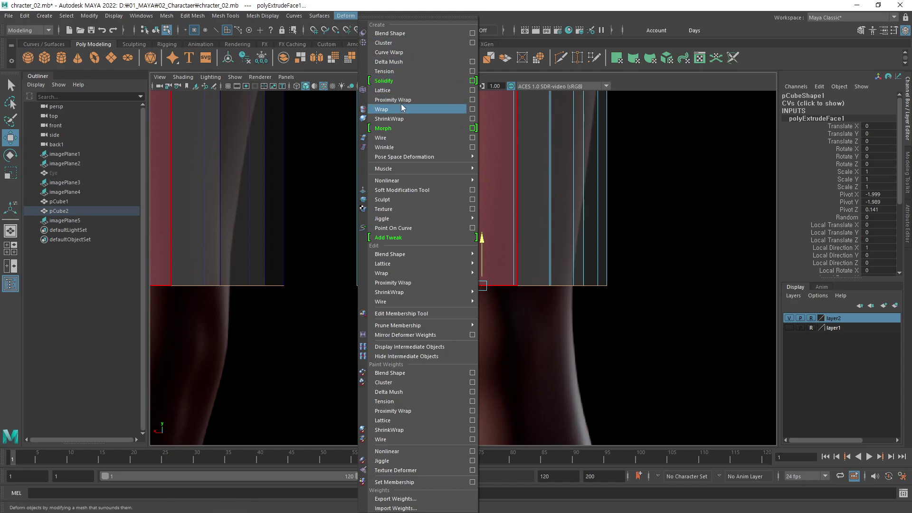
# Add a lattice to the lower right leg and move its cuff corner points inward.
pyautogui.click(406, 90)
pyautogui.moveTo(662, 317); pyautogui.dragTo(664, 245, button='right')
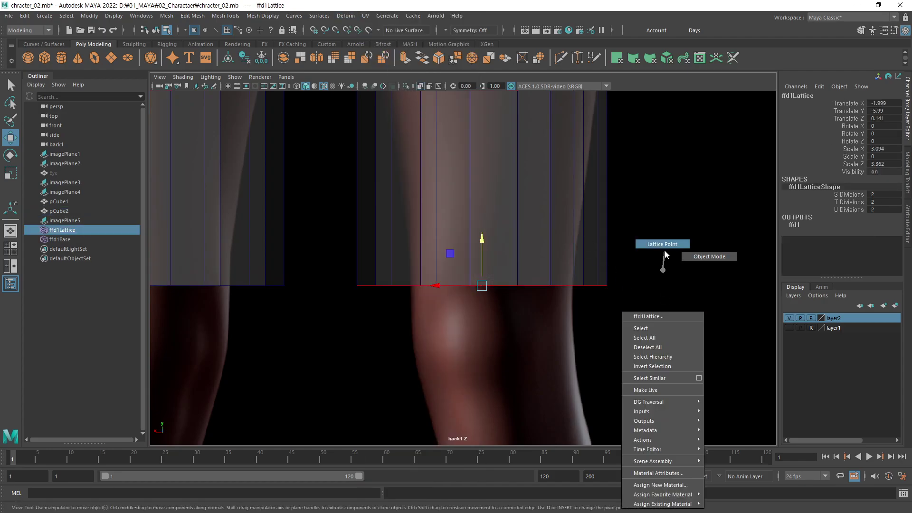
pyautogui.moveTo(666, 250)
pyautogui.mouseDown()
pyautogui.moveTo(580, 287)
pyautogui.moveTo(531, 284)
pyautogui.mouseUp()
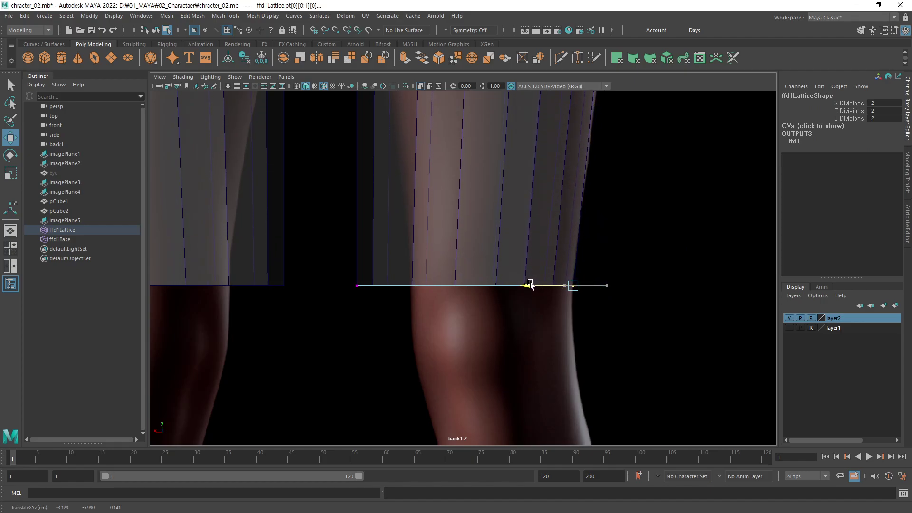
pyautogui.moveTo(342, 265); pyautogui.dragTo(386, 306)
pyautogui.moveTo(336, 285); pyautogui.dragTo(407, 290)
pyautogui.keyDown('alt'); pyautogui.moveTo(555, 270); pyautogui.dragTo(432, 288, button='right'); pyautogui.keyUp('alt')
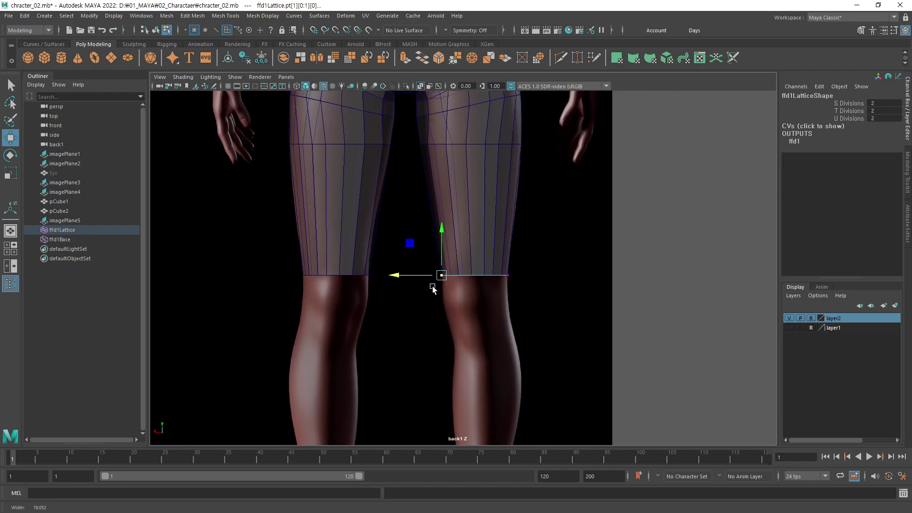
pyautogui.keyDown('alt'); pyautogui.moveTo(432, 288); pyautogui.dragTo(510, 292, button='middle'); pyautogui.keyUp('alt')
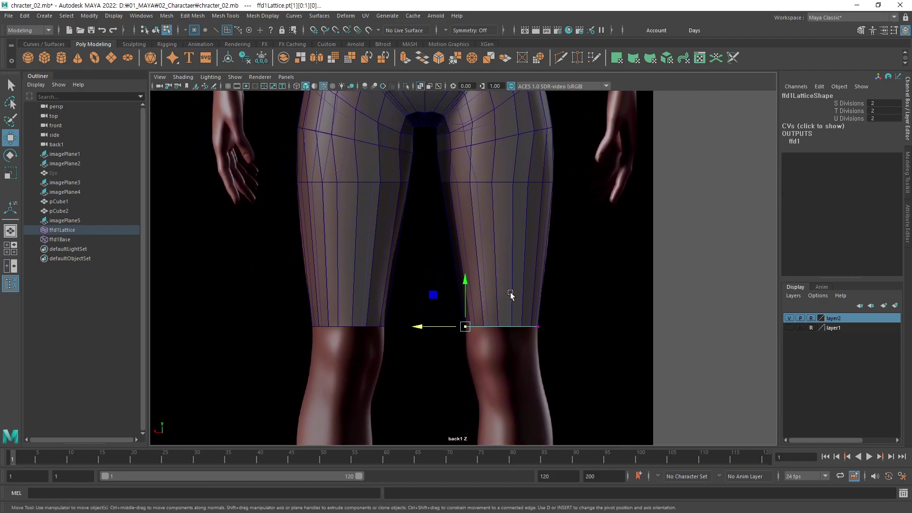
pyautogui.moveTo(581, 312); pyautogui.dragTo(433, 346)
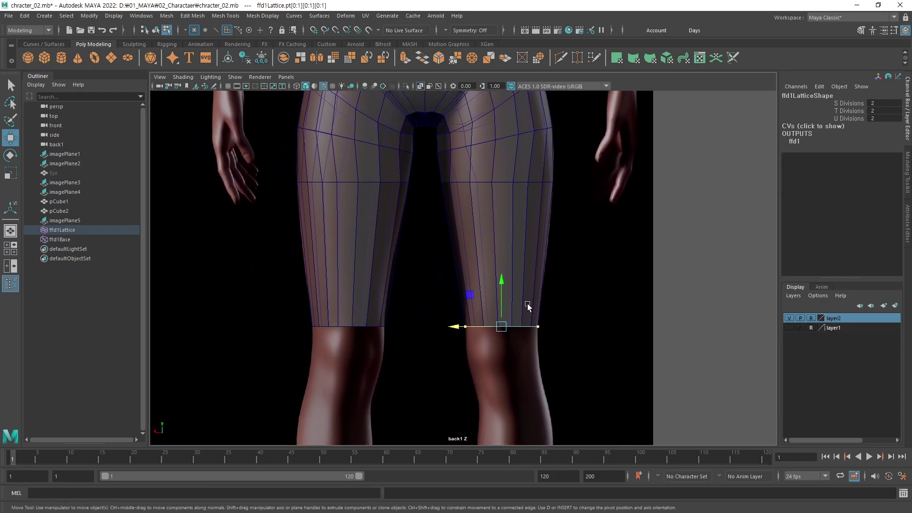
pyautogui.keyDown('alt'); pyautogui.moveTo(527, 312); pyautogui.dragTo(496, 312, button='middle'); pyautogui.keyUp('alt')
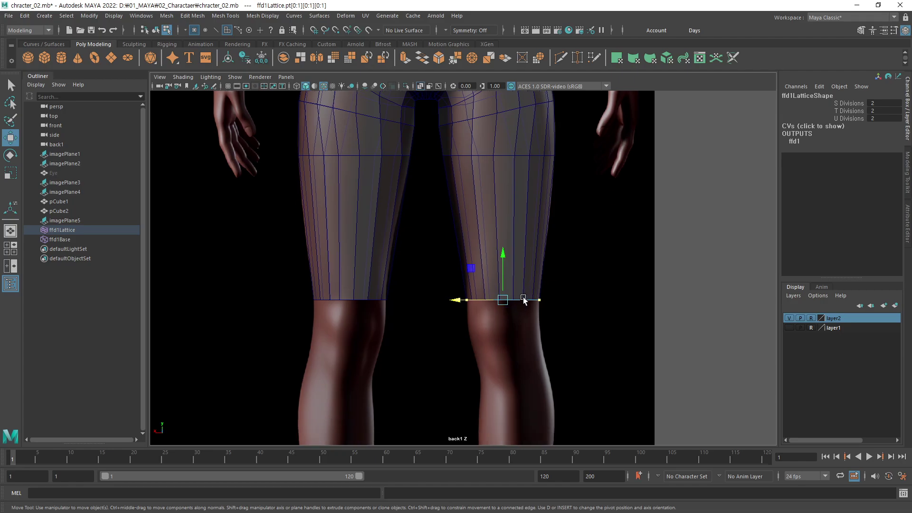
# Rotate the bottom lattice points to tilt the right leg's hem.
pyautogui.press('e')
pyautogui.scroll(1, 523, 318)
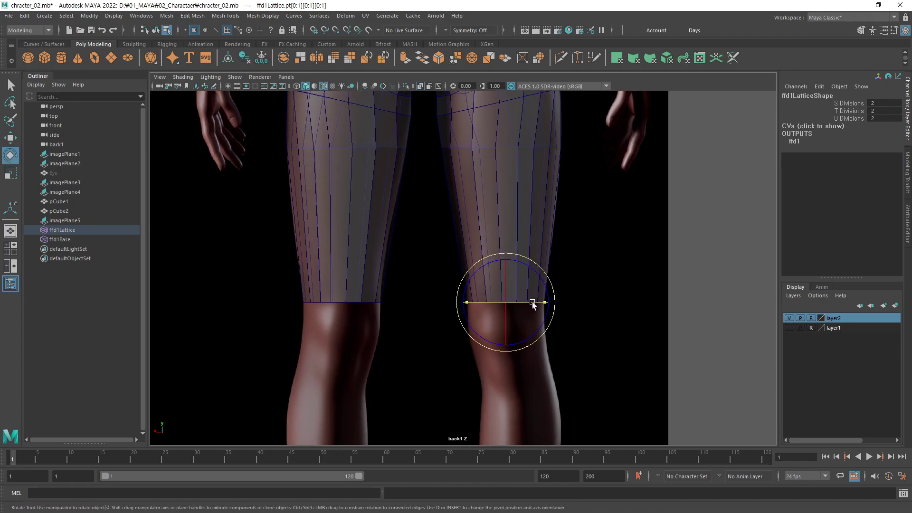
pyautogui.moveTo(526, 303); pyautogui.dragTo(523, 304)
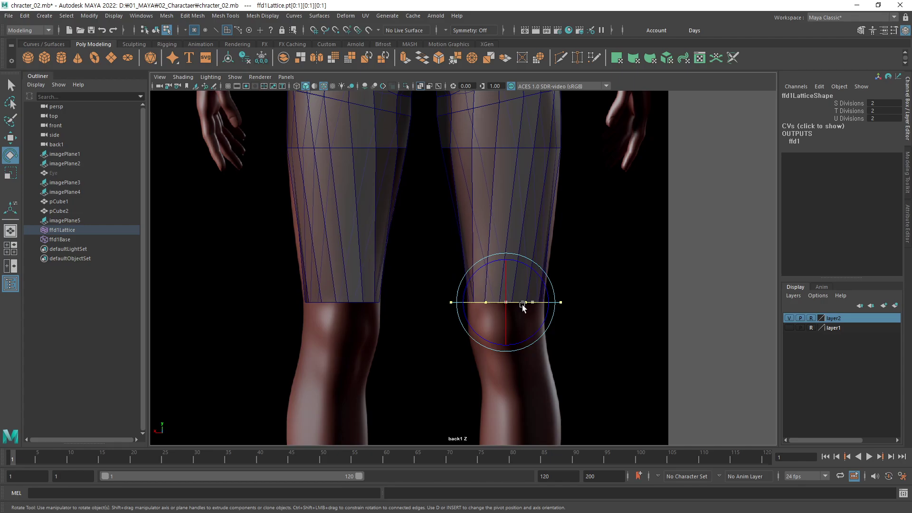
pyautogui.keyDown('alt'); pyautogui.moveTo(521, 326); pyautogui.dragTo(516, 306, button='middle'); pyautogui.keyUp('alt')
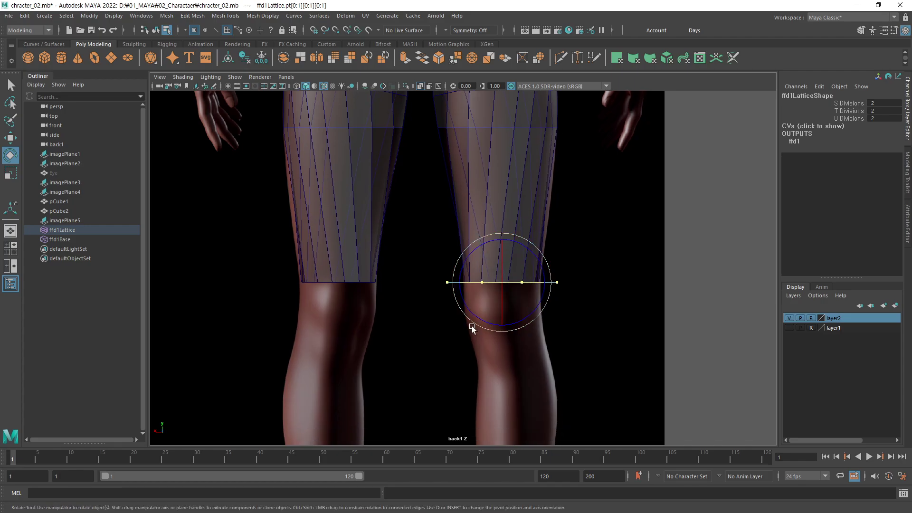
pyautogui.keyDown('alt'); pyautogui.moveTo(517, 306); pyautogui.dragTo(650, 258, button='right'); pyautogui.keyUp('alt')
pyautogui.moveTo(651, 257); pyautogui.dragTo(534, 297)
pyautogui.press('w')
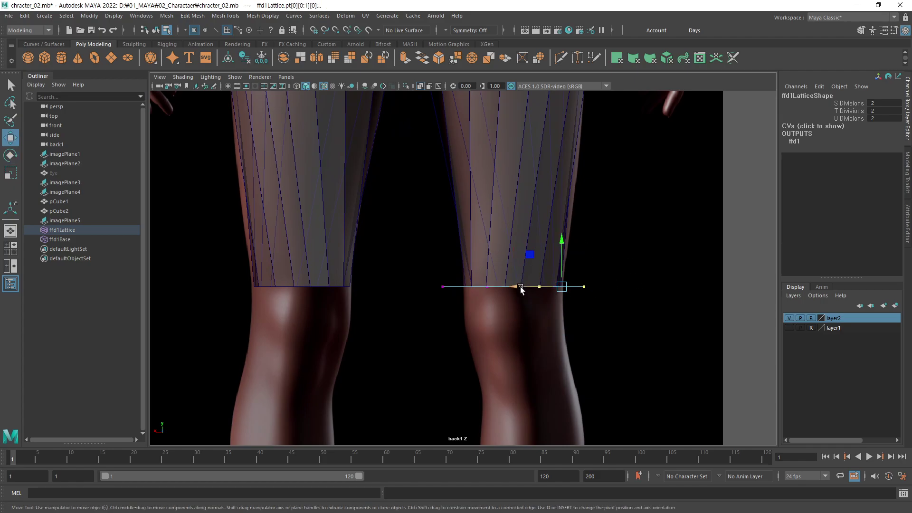
# Fit a lattice around the pants' bottom hem vertex row and select its corner points.
pyautogui.press('F8')
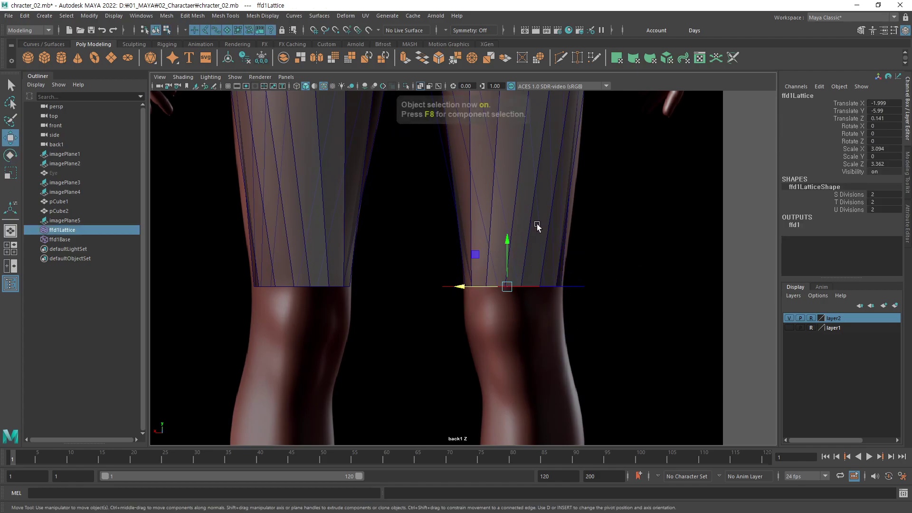
pyautogui.click(537, 243)
pyautogui.press('F8')
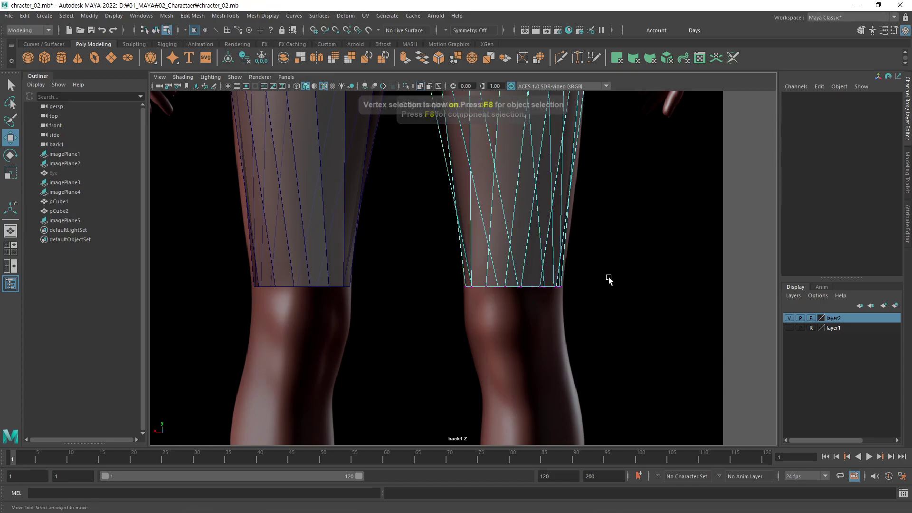
pyautogui.moveTo(609, 278); pyautogui.dragTo(452, 301)
pyautogui.click(345, 16)
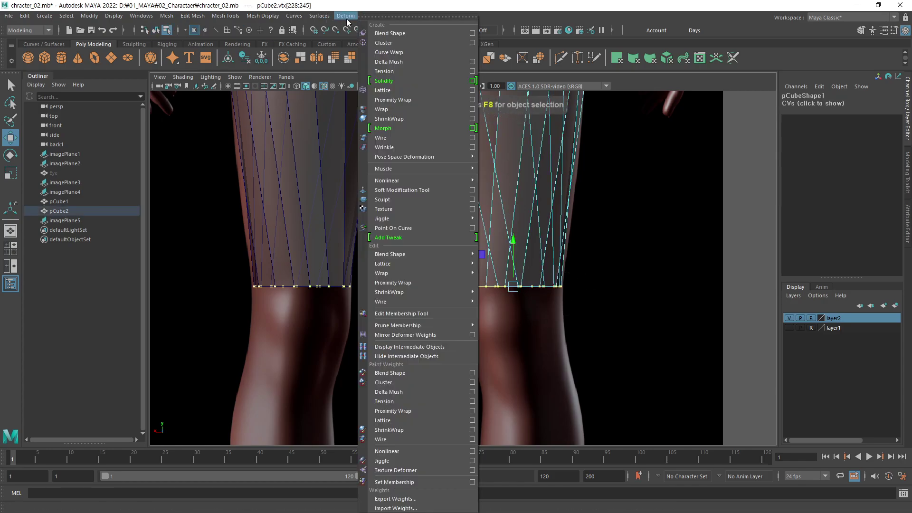
pyautogui.click(380, 93)
pyautogui.moveTo(592, 304); pyautogui.dragTo(597, 250, button='right')
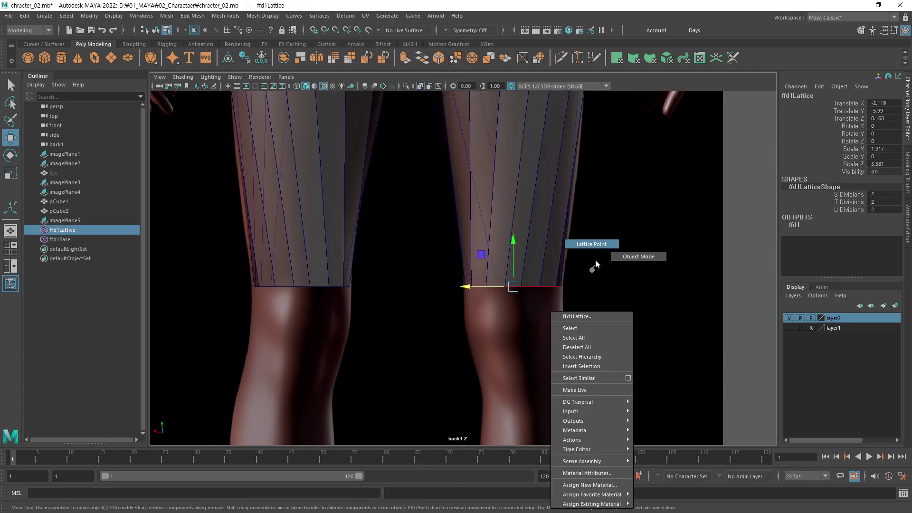
pyautogui.moveTo(597, 250)
pyautogui.mouseDown()
pyautogui.moveTo(525, 302)
pyautogui.moveTo(536, 287)
pyautogui.mouseUp()
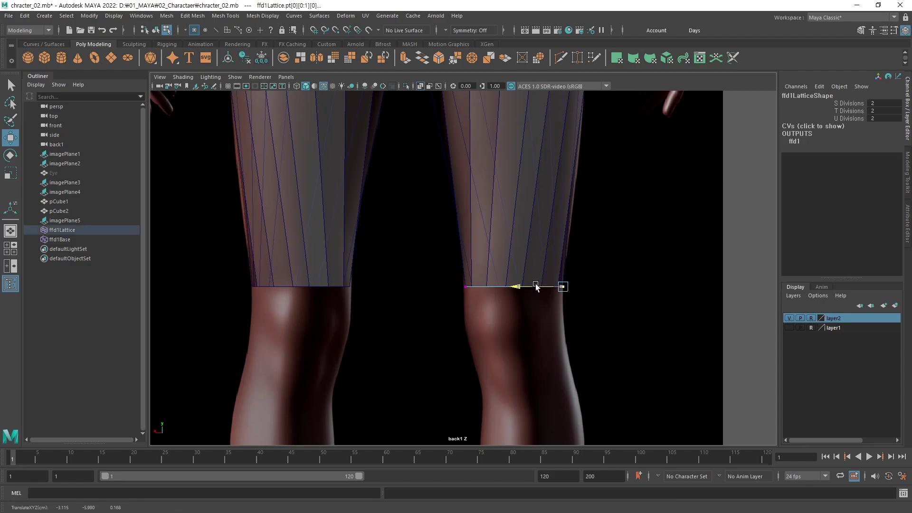
pyautogui.moveTo(441, 269); pyautogui.dragTo(475, 299)
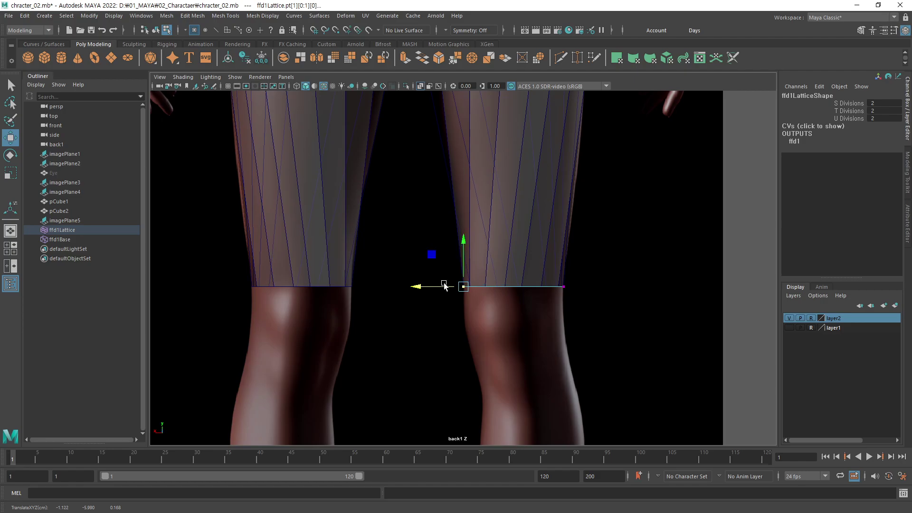
pyautogui.press('space')
# Frame the lattice in the side view and shift its bottom points along depth.
pyautogui.press('space')
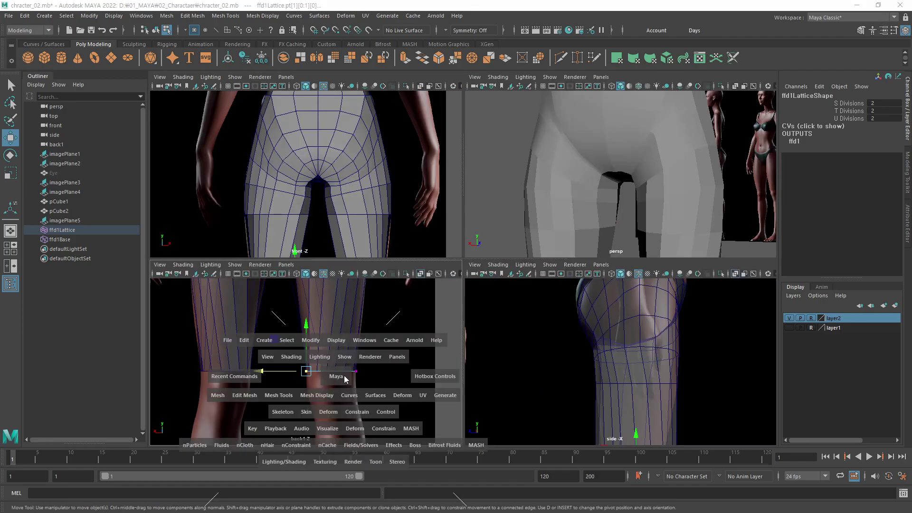
pyautogui.press('space')
pyautogui.press('space')
pyautogui.scroll(-3, 565, 207)
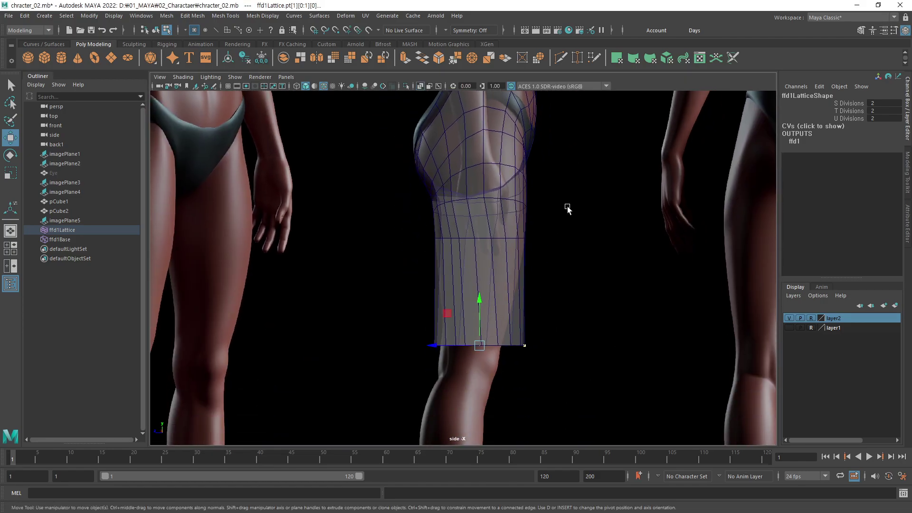
pyautogui.keyDown('alt'); pyautogui.moveTo(472, 359); pyautogui.dragTo(467, 283, button='middle'); pyautogui.keyUp('alt')
pyautogui.scroll(3, 774, 258)
pyautogui.scroll(1, 649, 266)
pyautogui.keyDown('alt'); pyautogui.moveTo(649, 266); pyautogui.dragTo(608, 298, button='middle'); pyautogui.keyUp('alt')
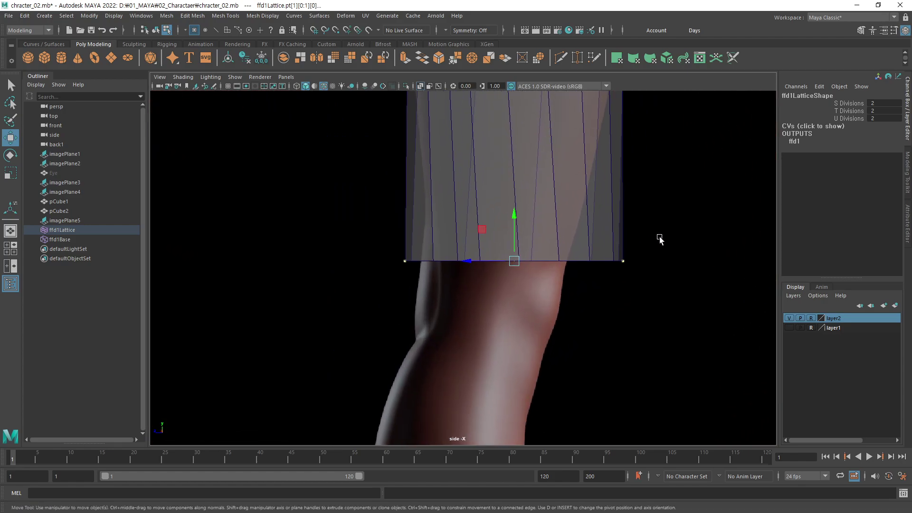
pyautogui.moveTo(657, 241)
pyautogui.keyDown('shift'); pyautogui.mouseDown()
pyautogui.moveTo(564, 288)
pyautogui.moveTo(522, 267)
pyautogui.mouseUp(); pyautogui.keyUp('shift')
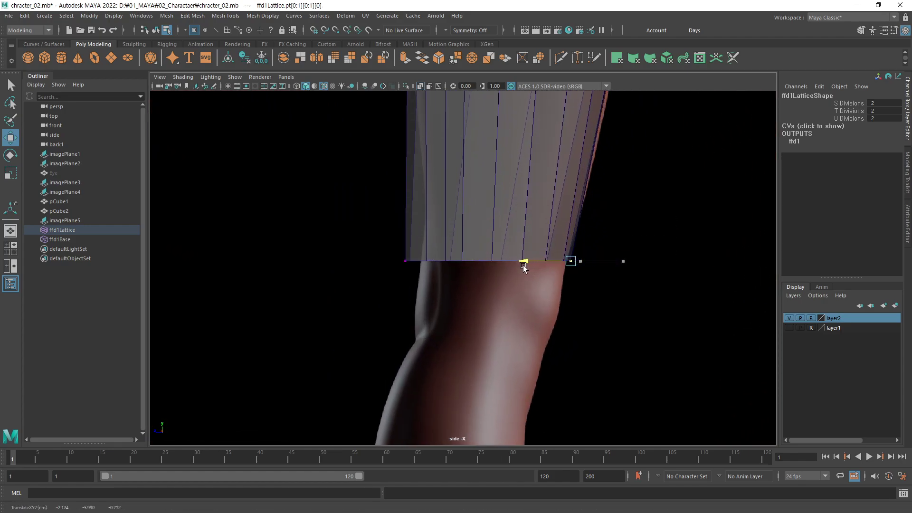
pyautogui.moveTo(372, 240); pyautogui.dragTo(418, 285)
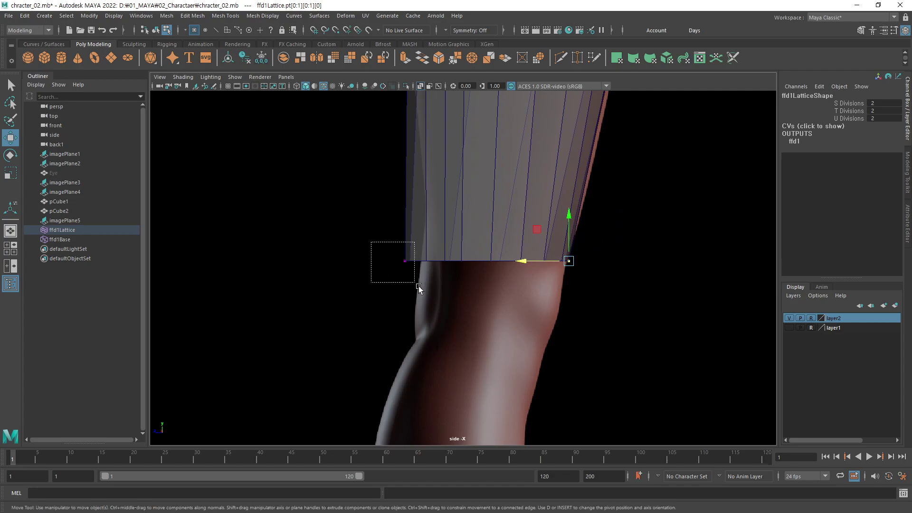
pyautogui.moveTo(377, 261)
pyautogui.mouseDown()
pyautogui.moveTo(406, 272)
pyautogui.moveTo(396, 273)
pyautogui.mouseUp()
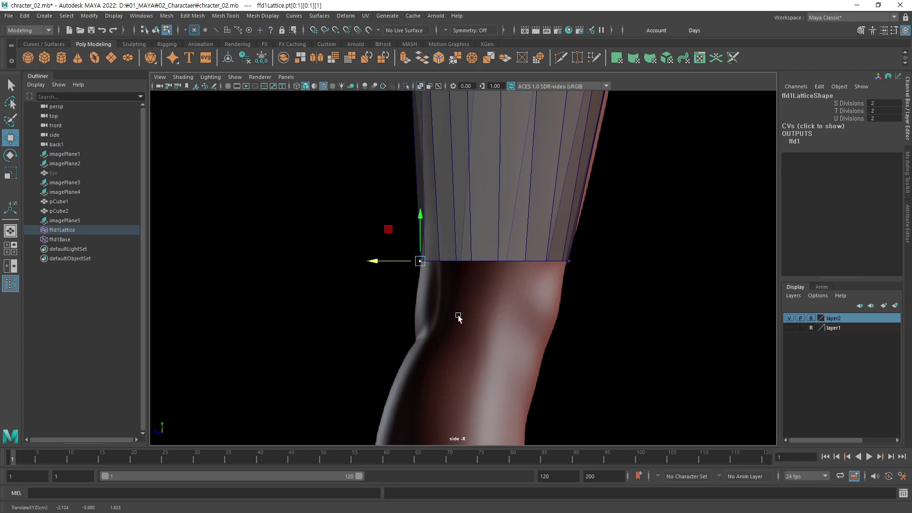
# Raise the lattice's back bottom corner so the hem slopes up toward the knee's back.
pyautogui.moveTo(457, 331)
pyautogui.mouseDown(button='middle')
pyautogui.moveTo(535, 250)
pyautogui.moveTo(461, 294)
pyautogui.moveTo(455, 284)
pyautogui.moveTo(459, 298)
pyautogui.mouseUp(button='middle')
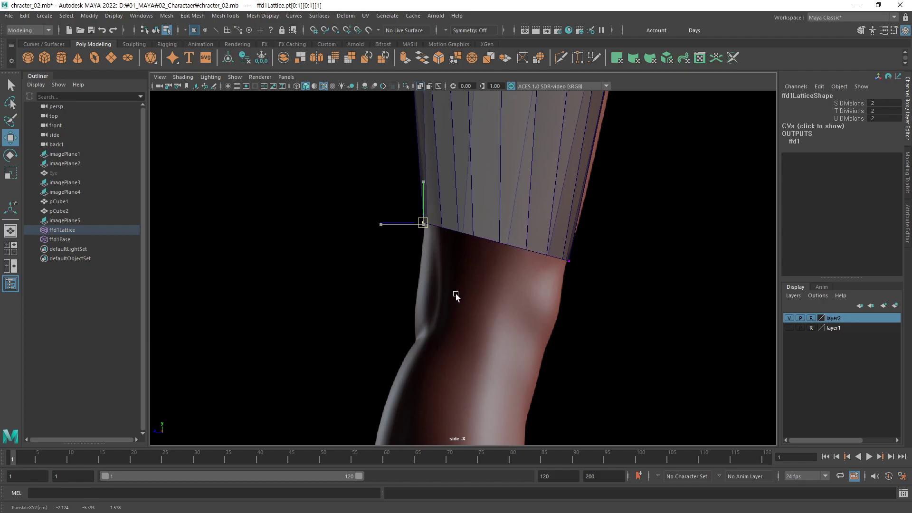
pyautogui.hotkey('ctrl', 'z')
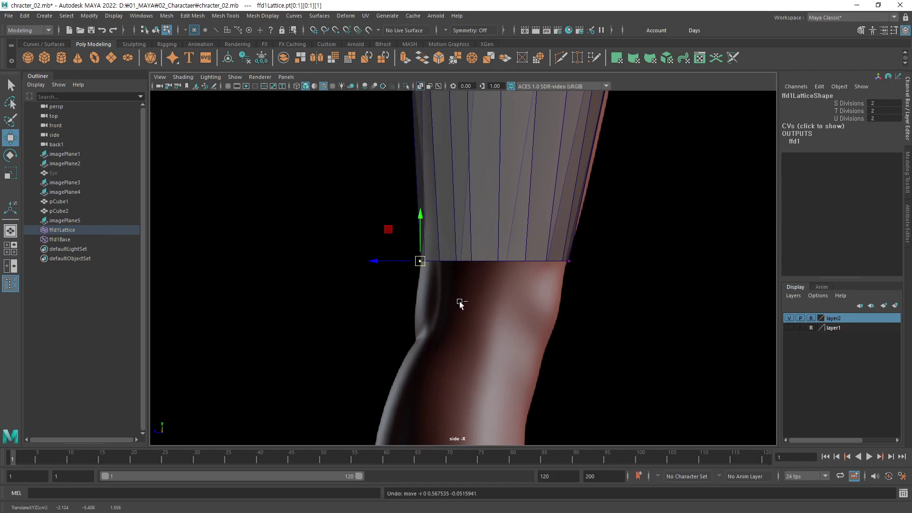
pyautogui.moveTo(396, 262); pyautogui.dragTo(395, 271)
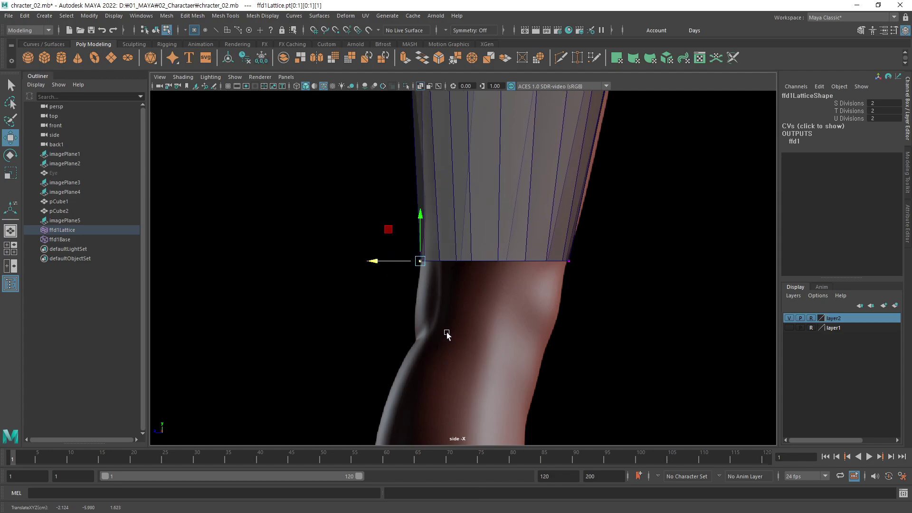
pyautogui.moveTo(447, 335)
pyautogui.mouseDown(button='middle')
pyautogui.moveTo(474, 279)
pyautogui.moveTo(444, 285)
pyautogui.moveTo(452, 298)
pyautogui.mouseUp(button='middle')
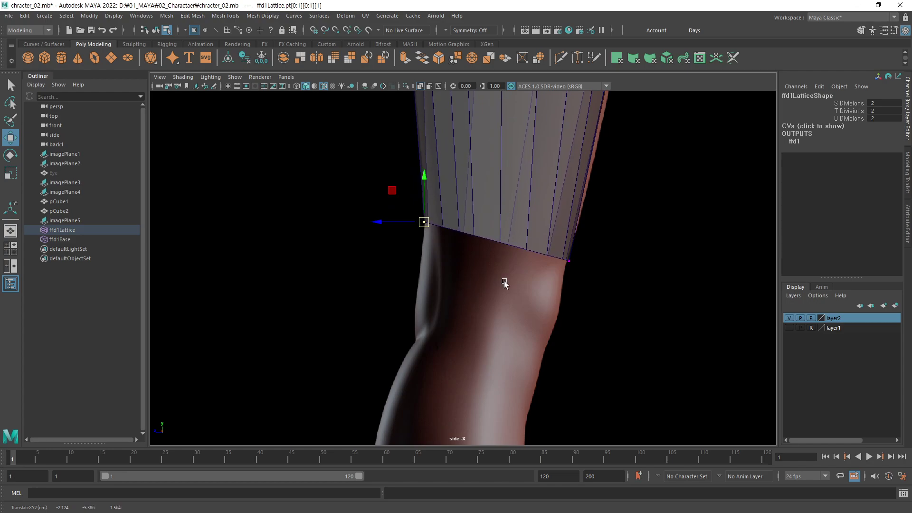
pyautogui.moveTo(598, 238)
pyautogui.mouseDown()
pyautogui.moveTo(542, 280)
pyautogui.moveTo(550, 291)
pyautogui.mouseUp()
pyautogui.press('F8')
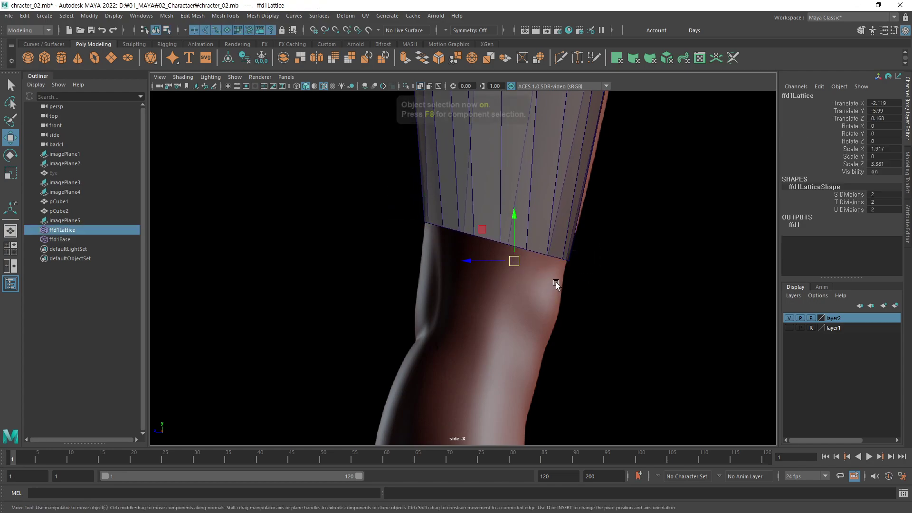
pyautogui.click(563, 185)
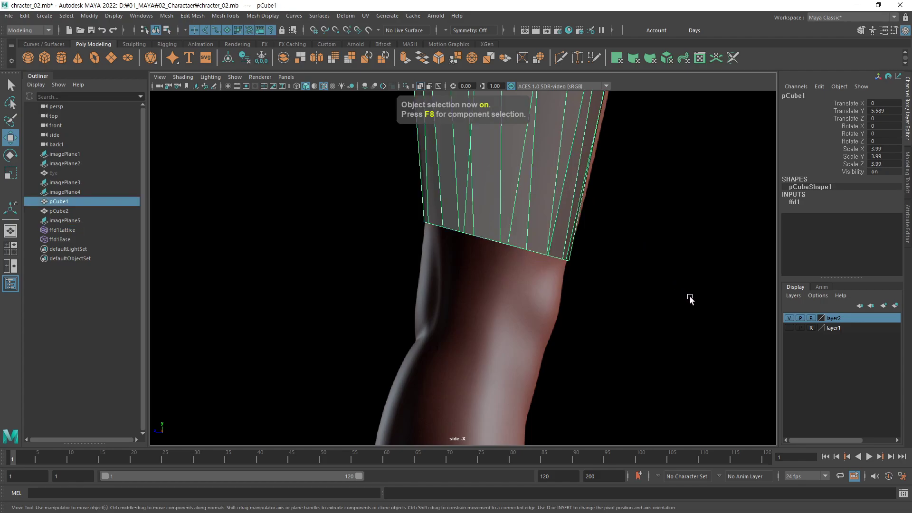
# Delete pCube1's history to bake the ffd1 lattice in, keeping the sloped hem.
pyautogui.hotkey('alt', 'shift', 'd')
pyautogui.scroll(2, 559, 244)
pyautogui.scroll(-4, 479, 297)
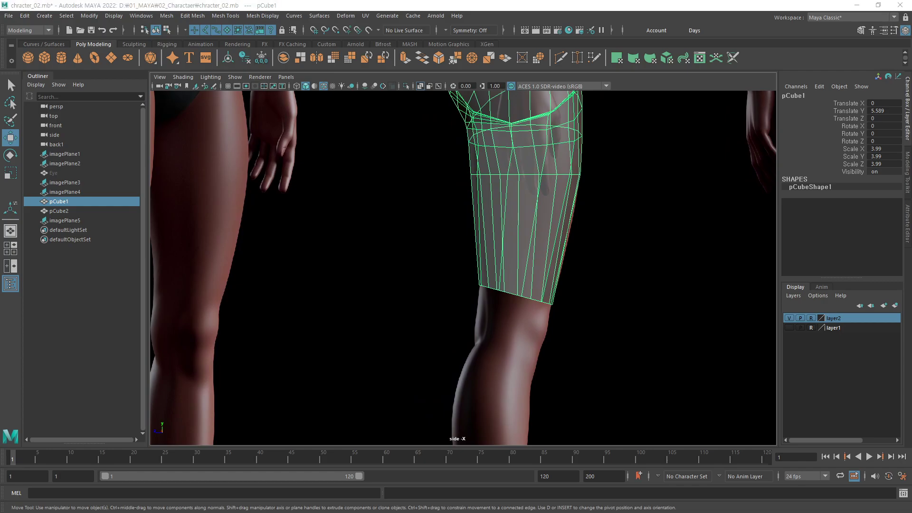
# Return to the four-view layout and check the other leg mesh pCube2.
pyautogui.press('space')
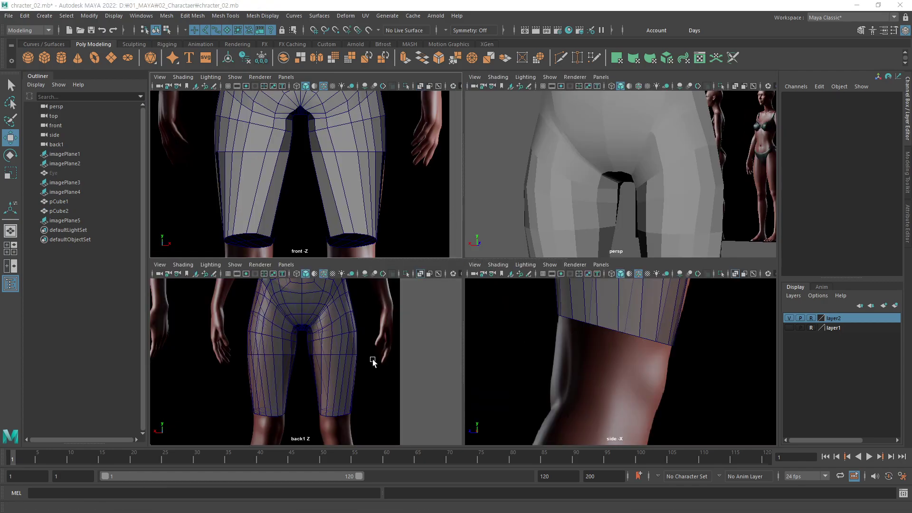
pyautogui.click(343, 390)
pyautogui.click(372, 380)
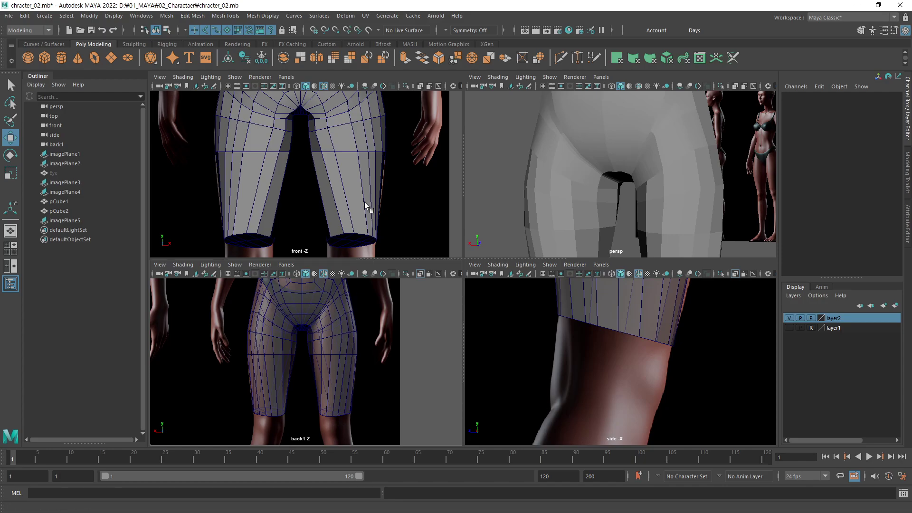
pyautogui.scroll(-2, 375, 197)
pyautogui.scroll(-2, 380, 204)
pyautogui.scroll(-1, 351, 209)
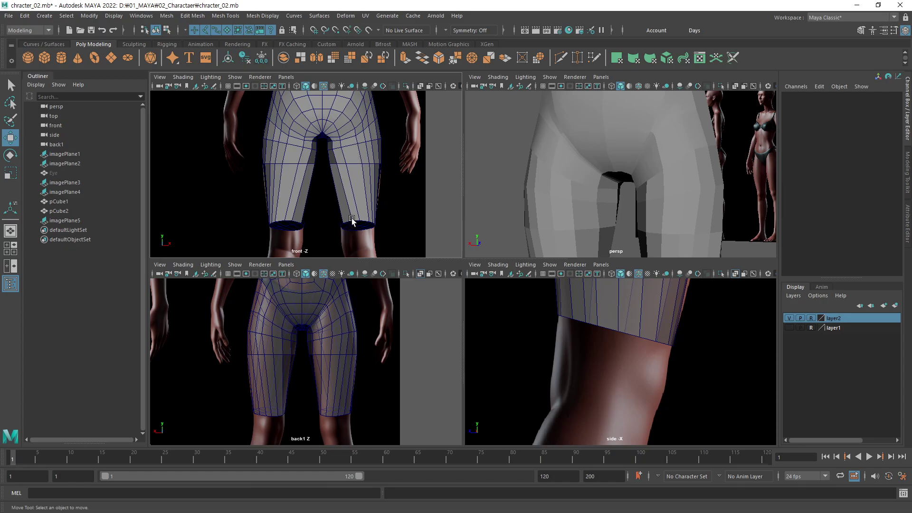
# In pCube1's maximized front view, slide the first cuff rim vertices sideways in vertex mode.
pyautogui.click(371, 198)
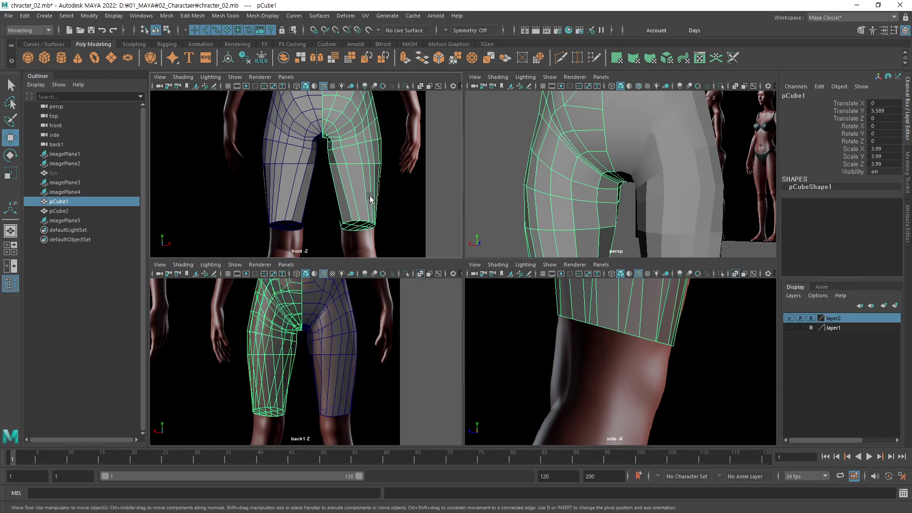
pyautogui.press('space')
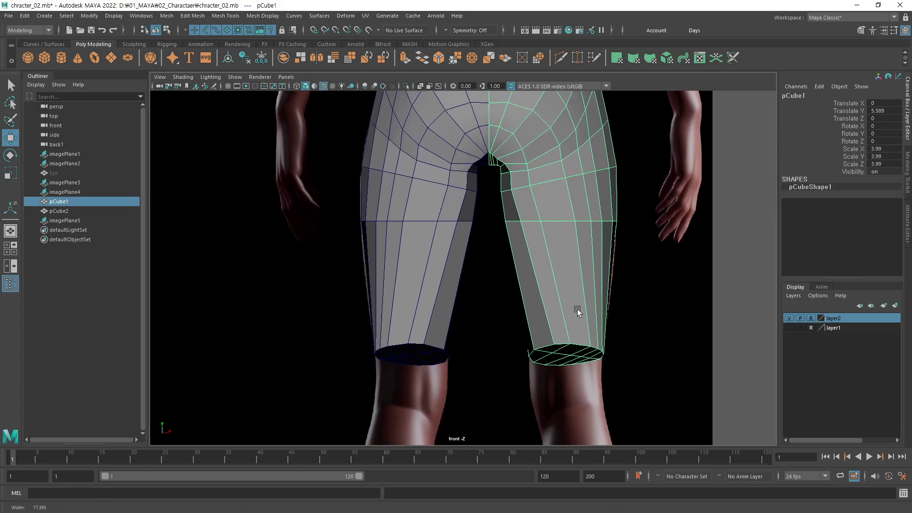
pyautogui.press('F9')
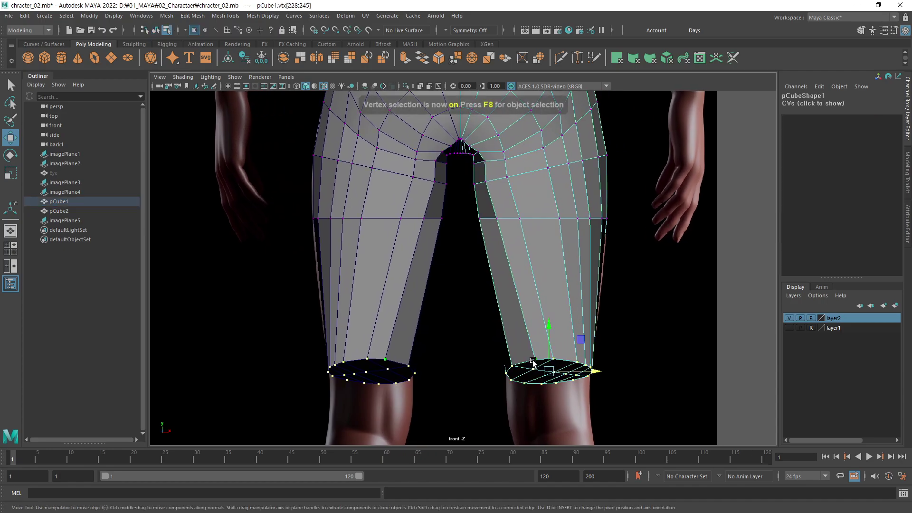
pyautogui.moveTo(578, 359)
pyautogui.mouseDown(button='middle')
pyautogui.moveTo(566, 360)
pyautogui.moveTo(594, 370)
pyautogui.mouseUp(button='middle')
pyautogui.press('q')
pyautogui.press('w')
pyautogui.click(576, 363)
pyautogui.press('q')
pyautogui.press('w')
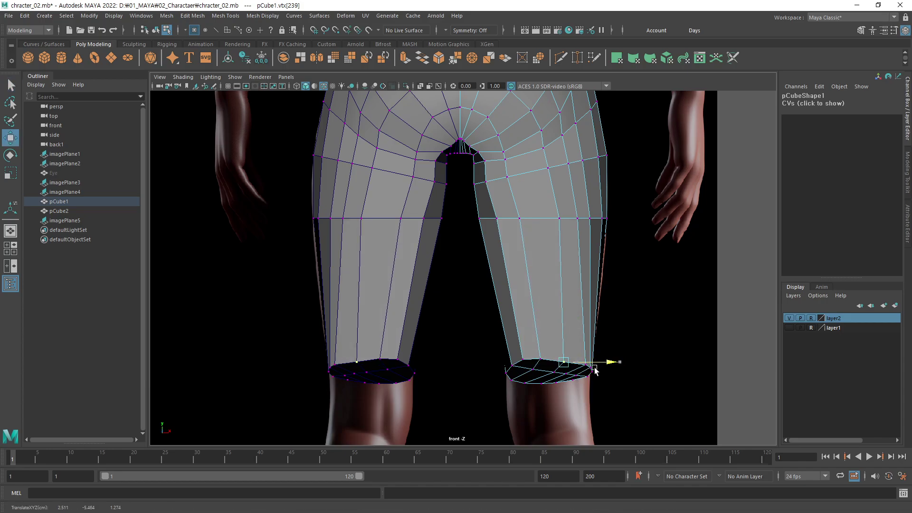
# Shift two more right-side cuff rim vertices sideways to even their spacing.
pyautogui.press('q')
pyautogui.click(586, 365)
pyautogui.press('w')
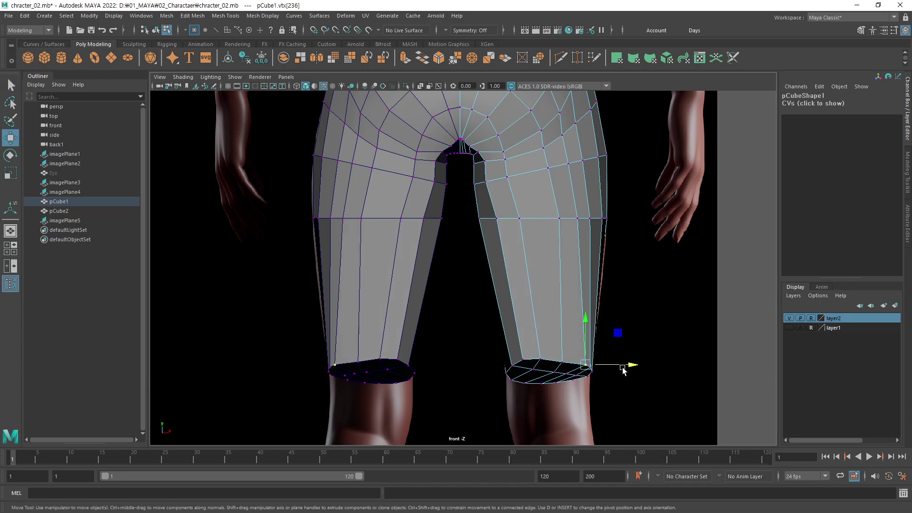
pyautogui.moveTo(627, 366); pyautogui.dragTo(620, 372, button='middle')
pyautogui.press('q')
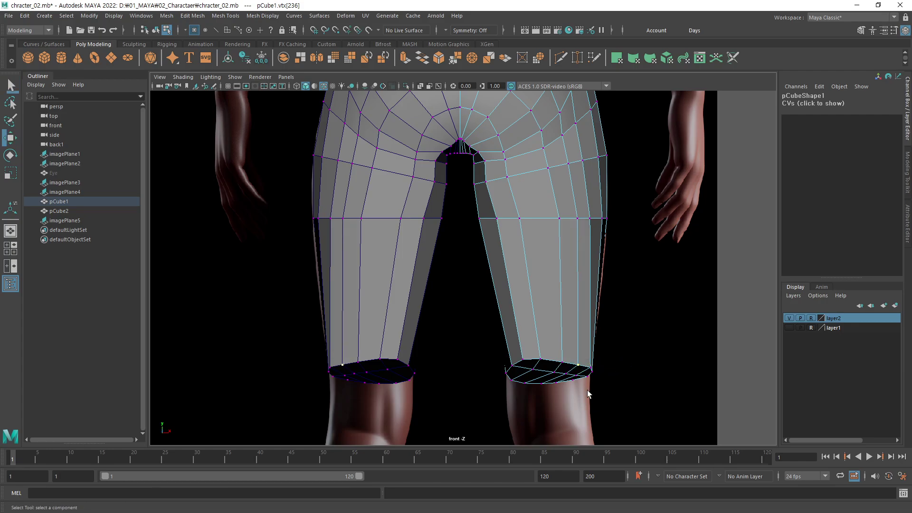
pyautogui.click(588, 368)
pyautogui.press('w')
pyautogui.moveTo(624, 373); pyautogui.dragTo(606, 388, button='middle')
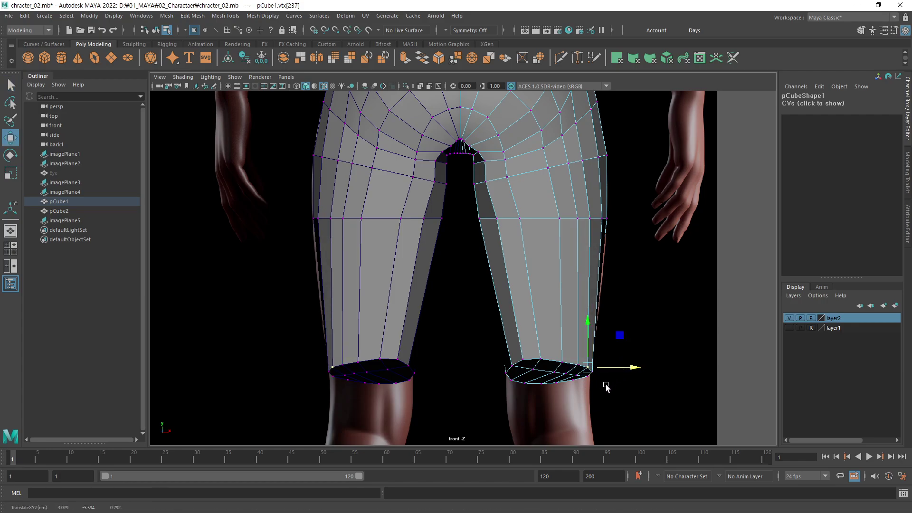
# Space the front cuff rim vertices and slide a thigh-loop vertex sideways.
pyautogui.click(521, 371)
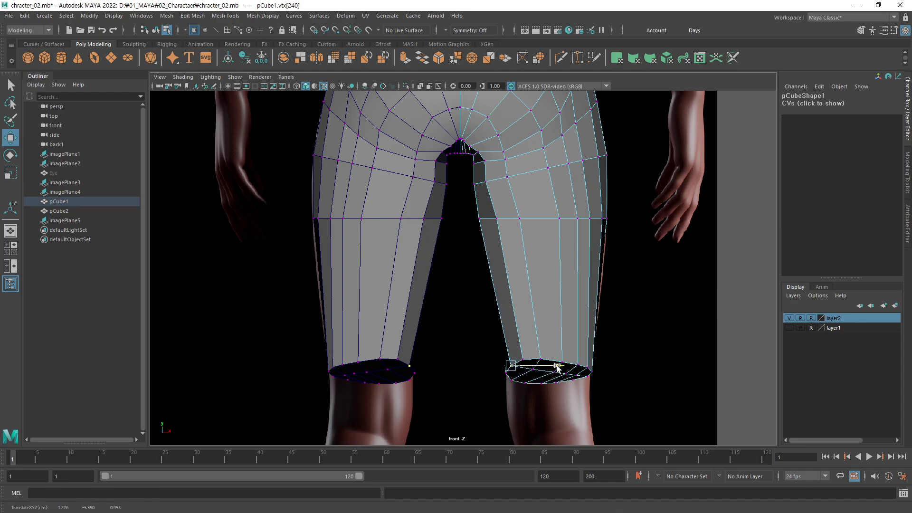
pyautogui.press('Right')
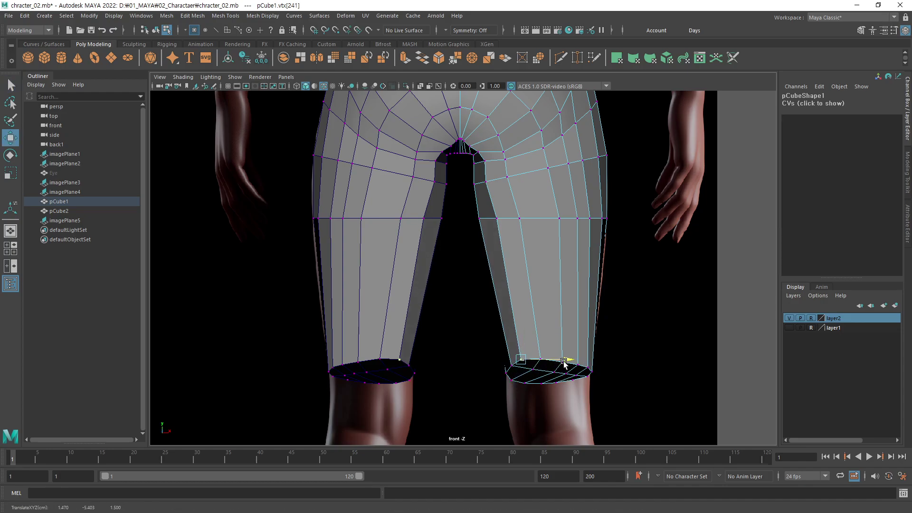
pyautogui.press('q')
pyautogui.click(513, 369)
pyautogui.press('w')
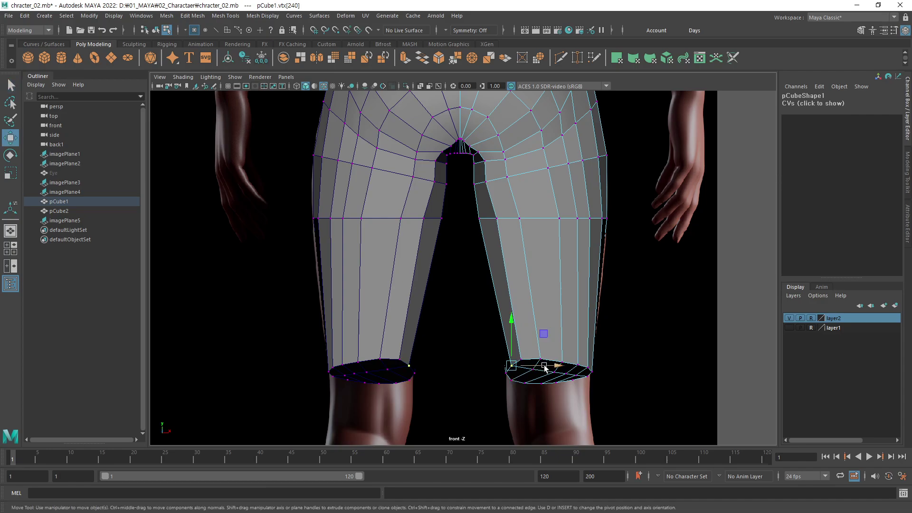
pyautogui.press('q')
pyautogui.click(539, 359)
pyautogui.press('w')
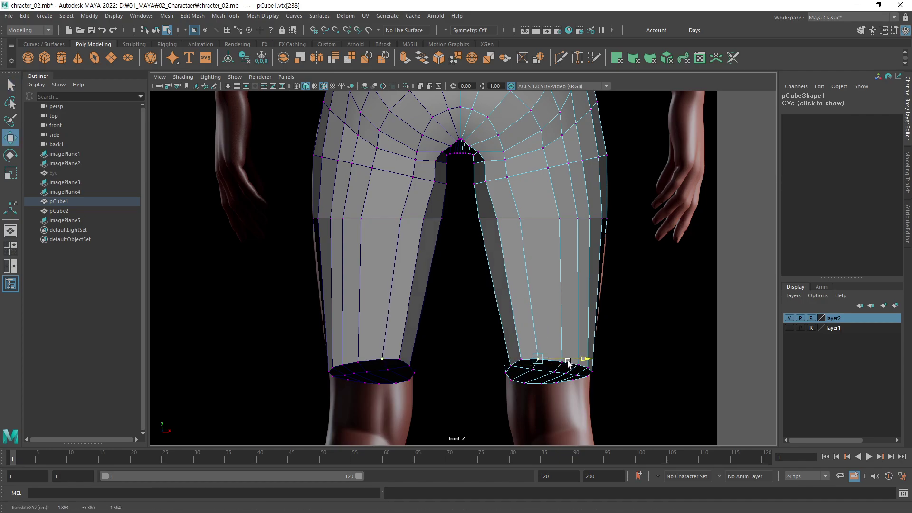
pyautogui.moveTo(569, 364); pyautogui.dragTo(567, 363)
pyautogui.click(499, 220)
pyautogui.moveTo(543, 219); pyautogui.dragTo(536, 226)
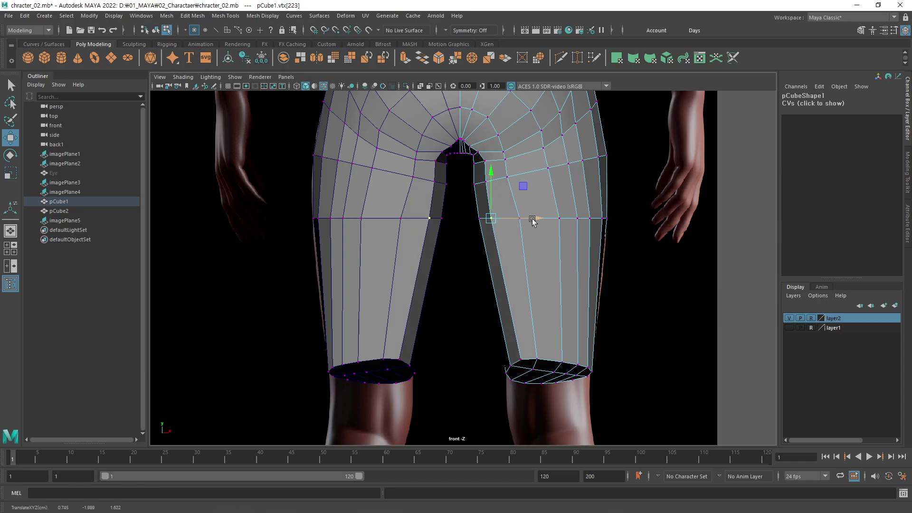
# Nudge two thigh-loop vertices and one upper-leg vertex slightly left along X.
pyautogui.press('q')
pyautogui.click(523, 220)
pyautogui.press('w')
pyautogui.moveTo(560, 218); pyautogui.dragTo(557, 223)
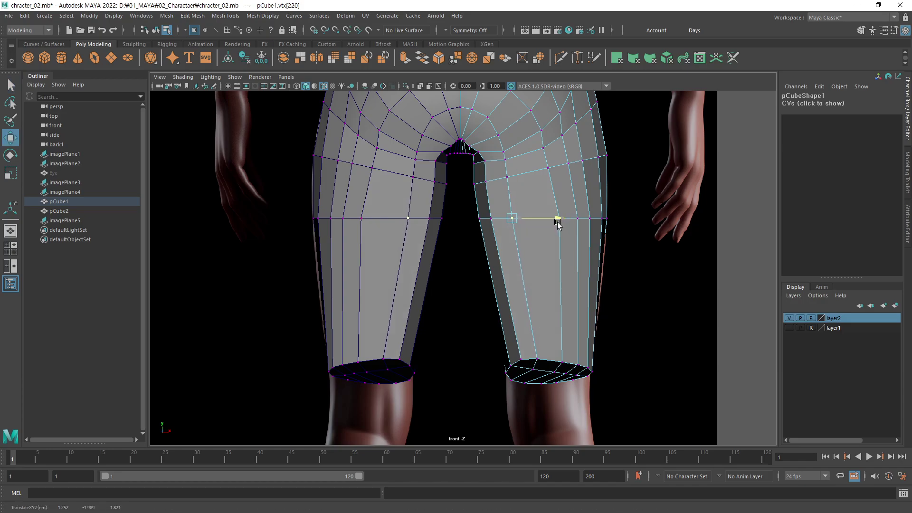
pyautogui.press('q')
pyautogui.click(559, 219)
pyautogui.press('w')
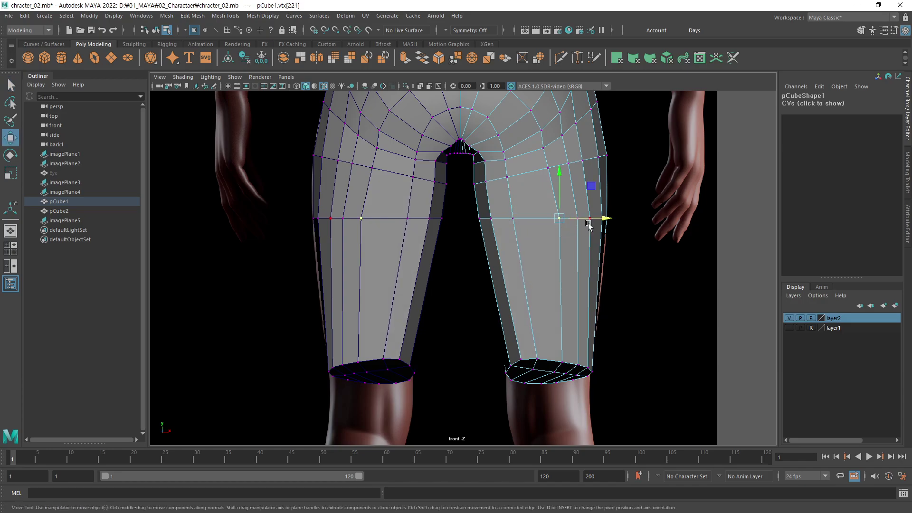
pyautogui.moveTo(593, 220); pyautogui.dragTo(583, 224)
pyautogui.press('q')
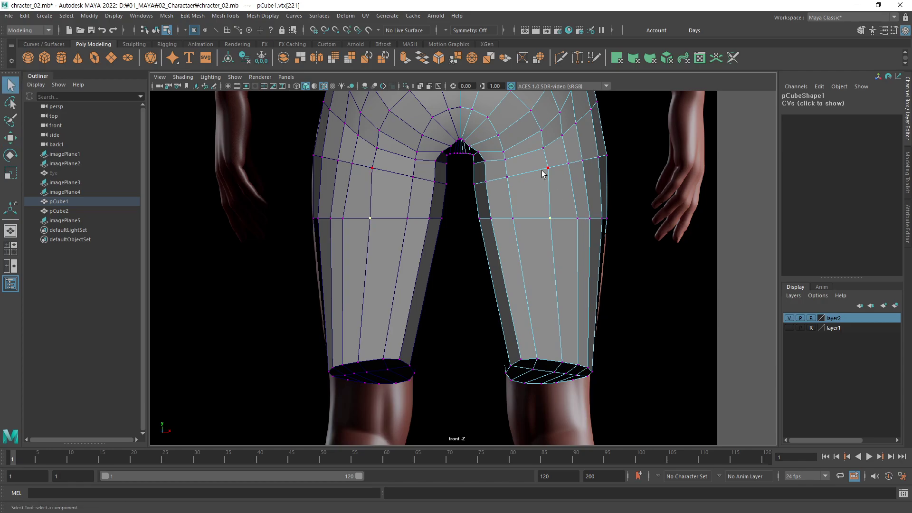
pyautogui.click(547, 168)
pyautogui.press('w')
pyautogui.moveTo(588, 167); pyautogui.dragTo(584, 167)
# Reselect thigh-row and upper-row vertices, then nudge a lower-row vertex slightly left.
pyautogui.press('q')
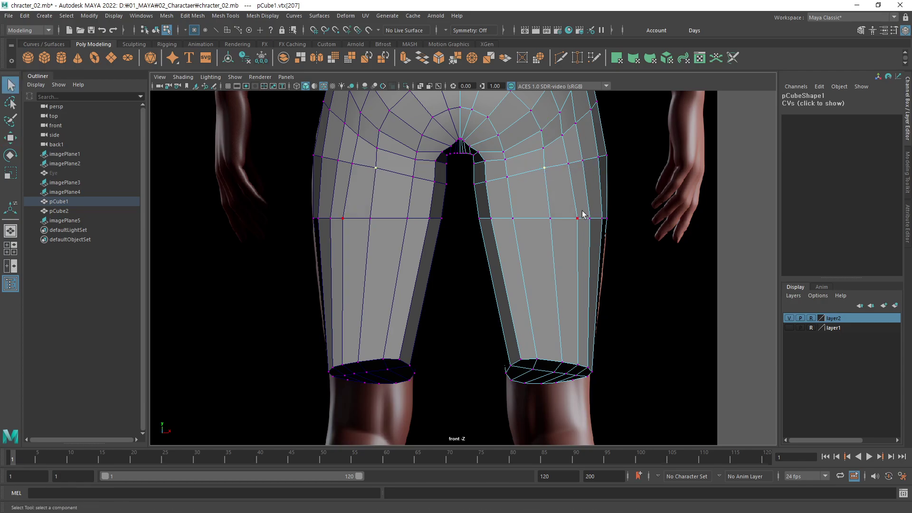
pyautogui.click(550, 219)
pyautogui.press('w')
pyautogui.press('q')
pyautogui.click(545, 168)
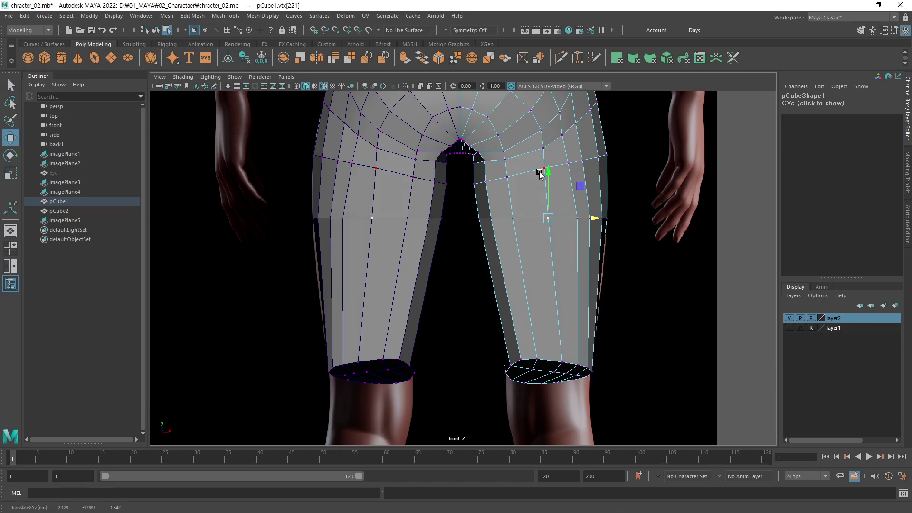
pyautogui.press('w')
pyautogui.press('q')
pyautogui.click(577, 219)
pyautogui.press('w')
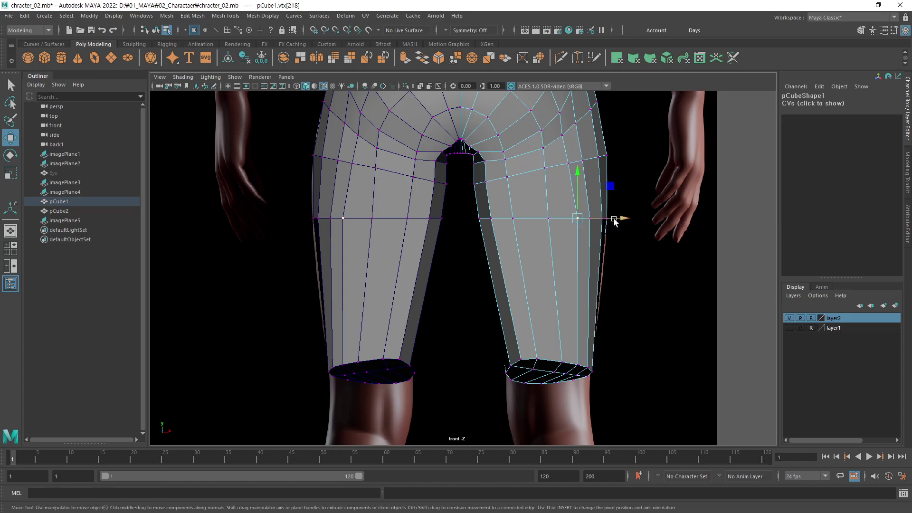
pyautogui.moveTo(615, 219); pyautogui.dragTo(608, 223)
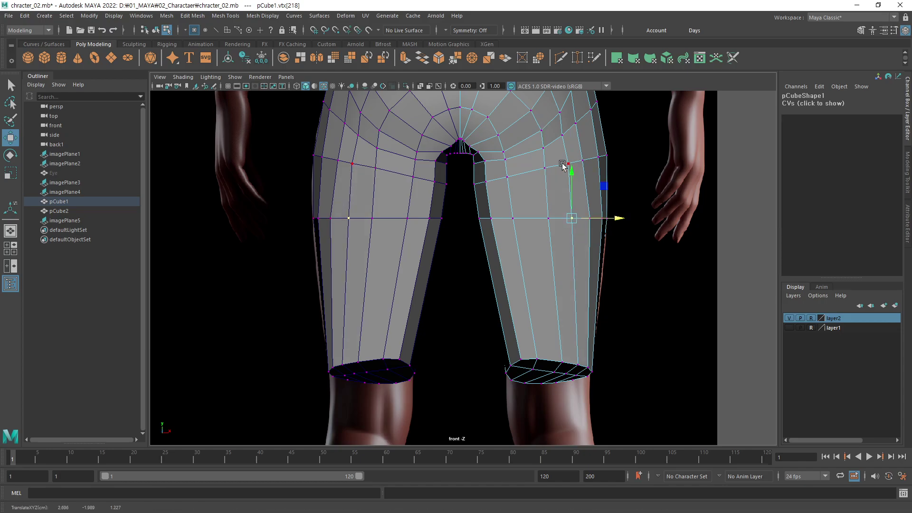
# Fine-tune more lower- and upper-row vertices, check the hip vertices, and deselect.
pyautogui.click(563, 164)
pyautogui.click(588, 219)
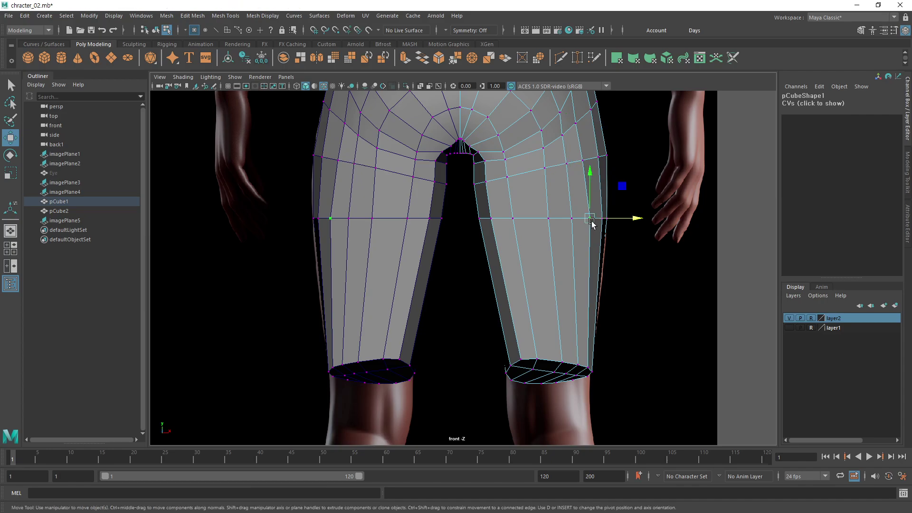
pyautogui.moveTo(637, 223); pyautogui.dragTo(633, 223)
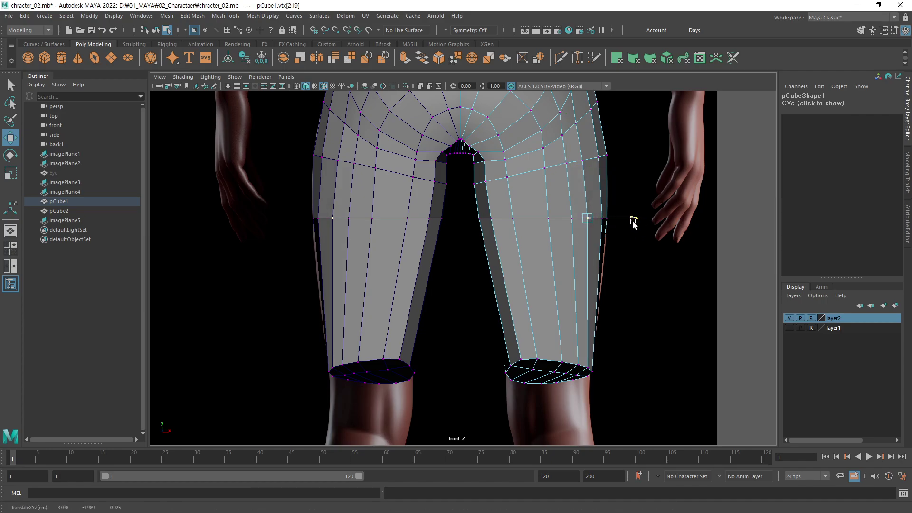
pyautogui.moveTo(587, 172); pyautogui.dragTo(585, 163)
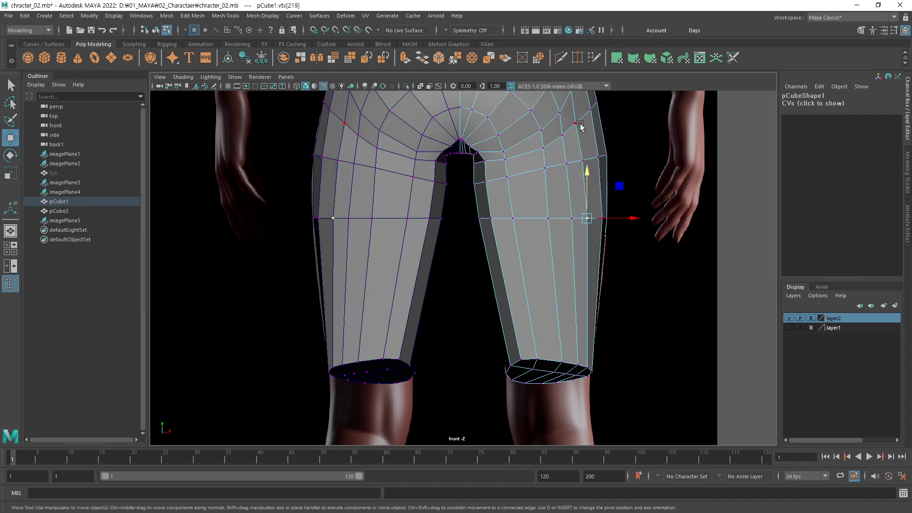
pyautogui.click(578, 123)
pyautogui.click(606, 164)
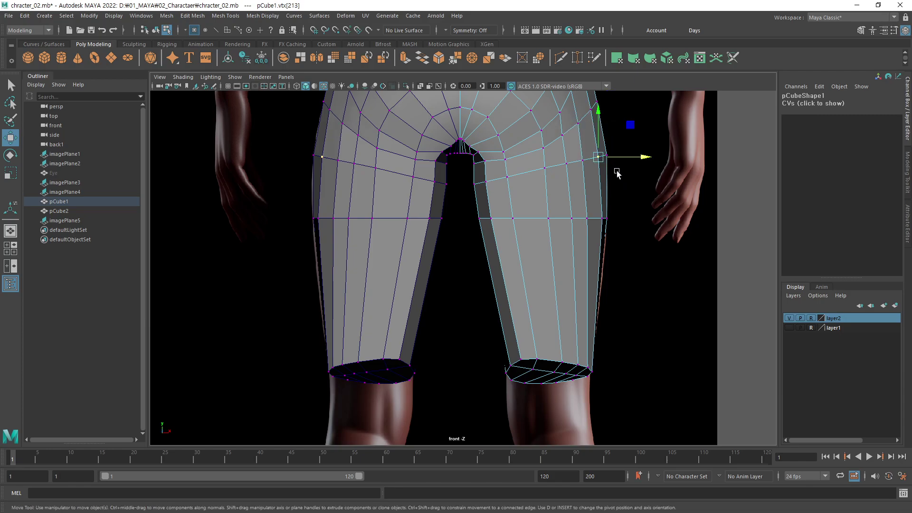
pyautogui.click(620, 231)
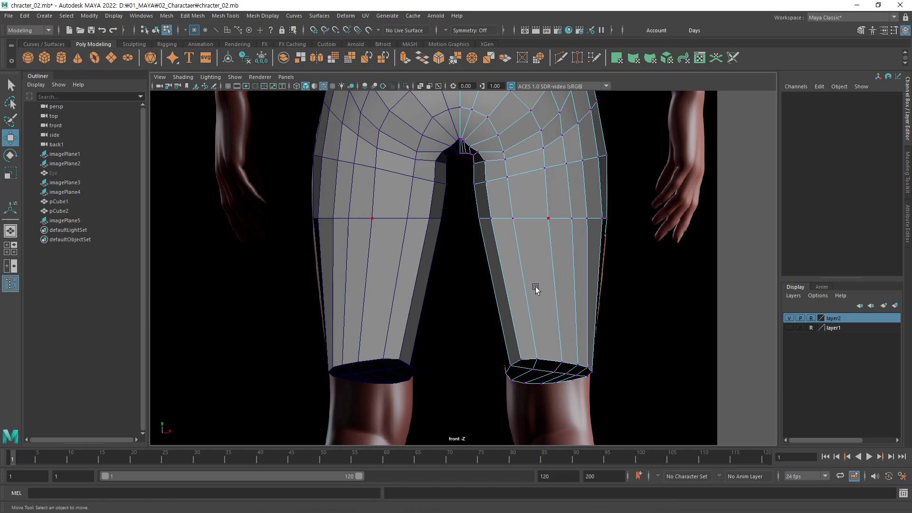
# Pull two adjacent knee-ring vertices slightly left.
pyautogui.click(521, 366)
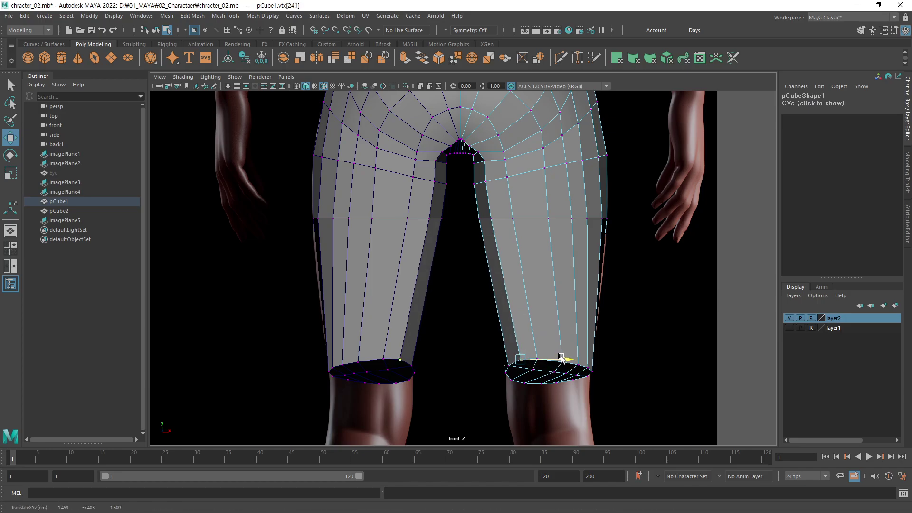
pyautogui.press('Right')
pyautogui.moveTo(559, 361); pyautogui.dragTo(558, 362)
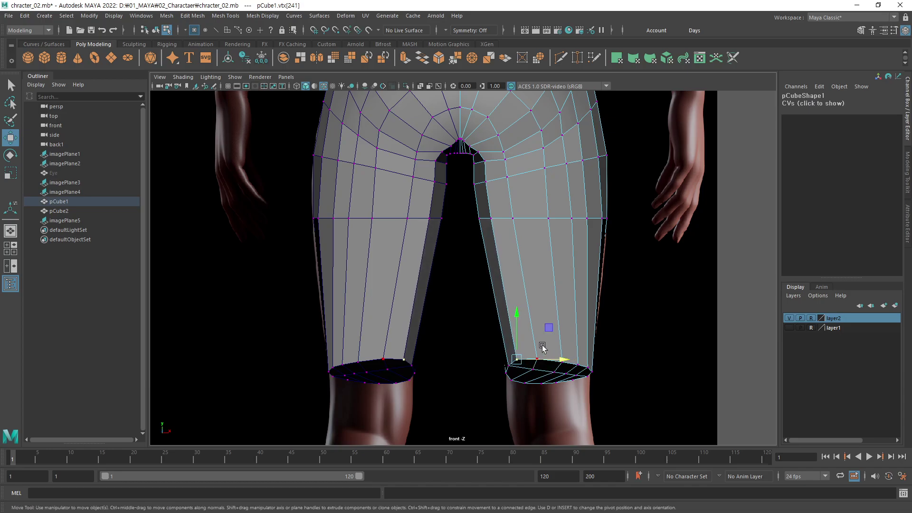
pyautogui.press('Left')
pyautogui.press('Left')
pyautogui.press('Left')
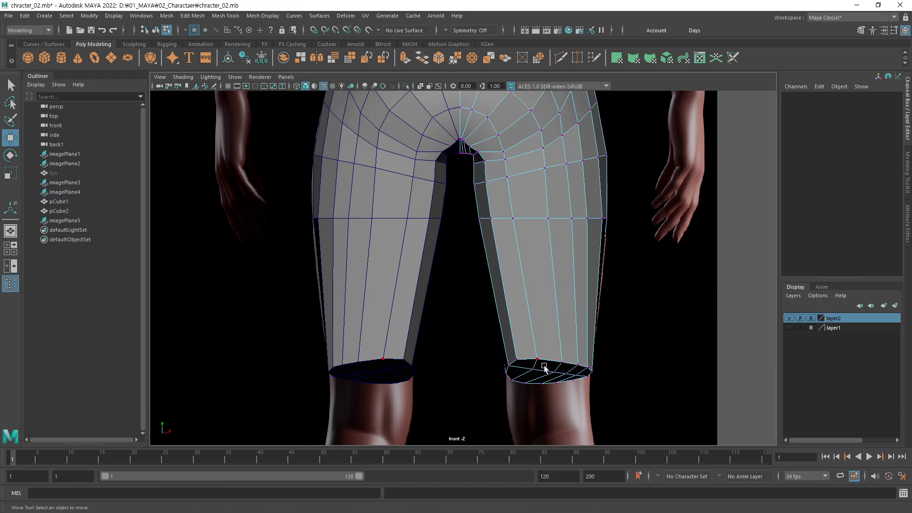
pyautogui.moveTo(568, 361); pyautogui.dragTo(566, 362)
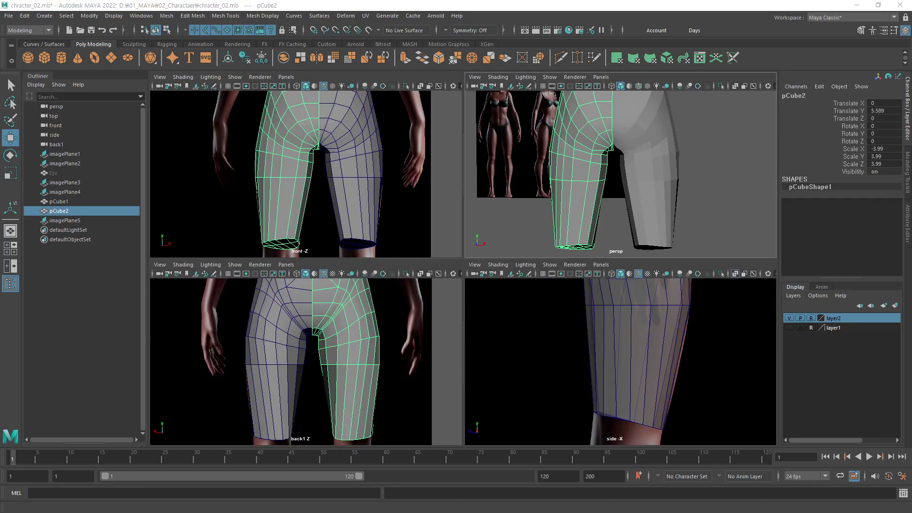
# Select pCube1 in the perspective view and orbit and zoom close to the leg opening.
pyautogui.click(652, 187)
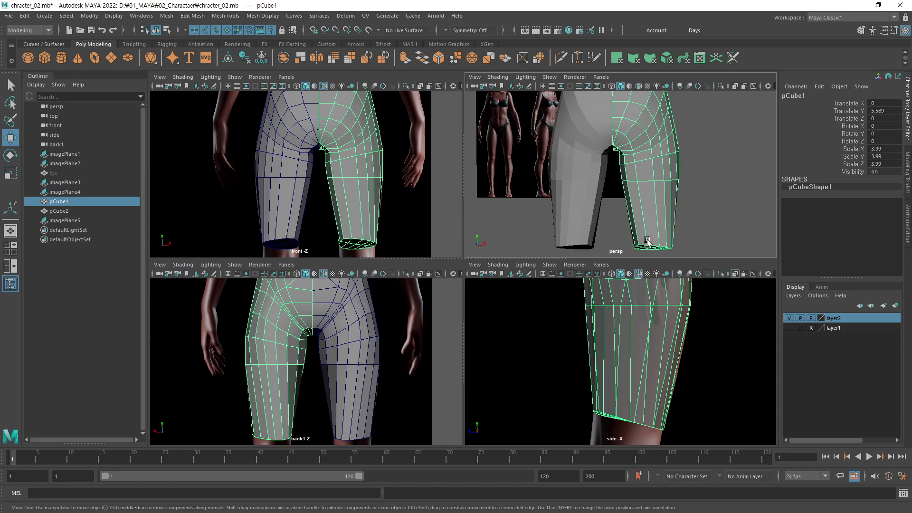
pyautogui.keyDown('alt'); pyautogui.moveTo(646, 241); pyautogui.dragTo(647, 214); pyautogui.keyUp('alt')
pyautogui.keyDown('alt'); pyautogui.moveTo(589, 198); pyautogui.dragTo(583, 135); pyautogui.keyUp('alt')
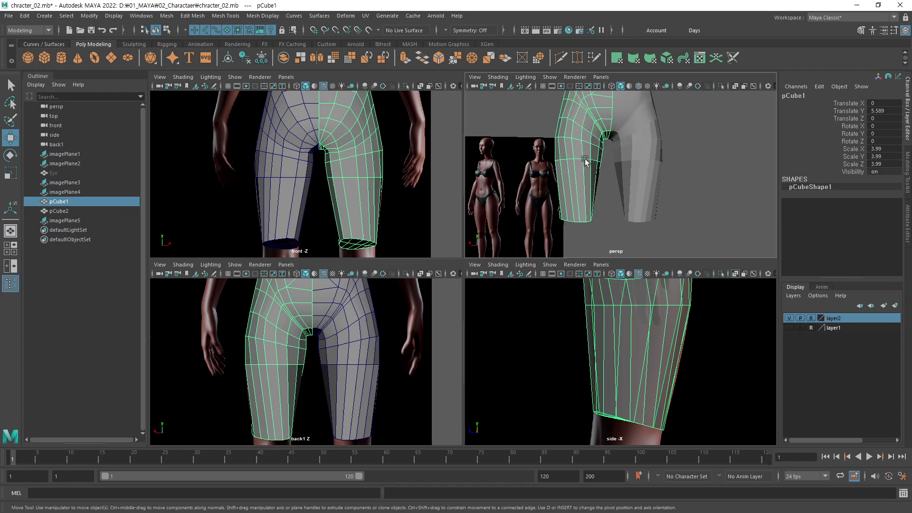
pyautogui.moveTo(578, 205)
pyautogui.keyDown('alt'); pyautogui.mouseDown()
pyautogui.moveTo(592, 175)
pyautogui.moveTo(584, 152)
pyautogui.moveTo(596, 187)
pyautogui.moveTo(692, 179)
pyautogui.mouseUp(); pyautogui.keyUp('alt')
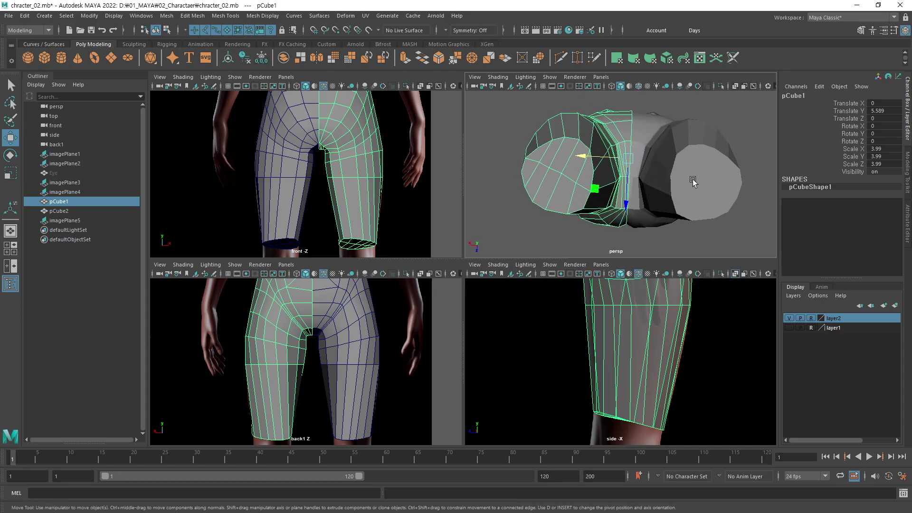
pyautogui.scroll(3, 636, 187)
pyautogui.keyDown('alt'); pyautogui.moveTo(637, 187); pyautogui.dragTo(634, 172); pyautogui.keyUp('alt')
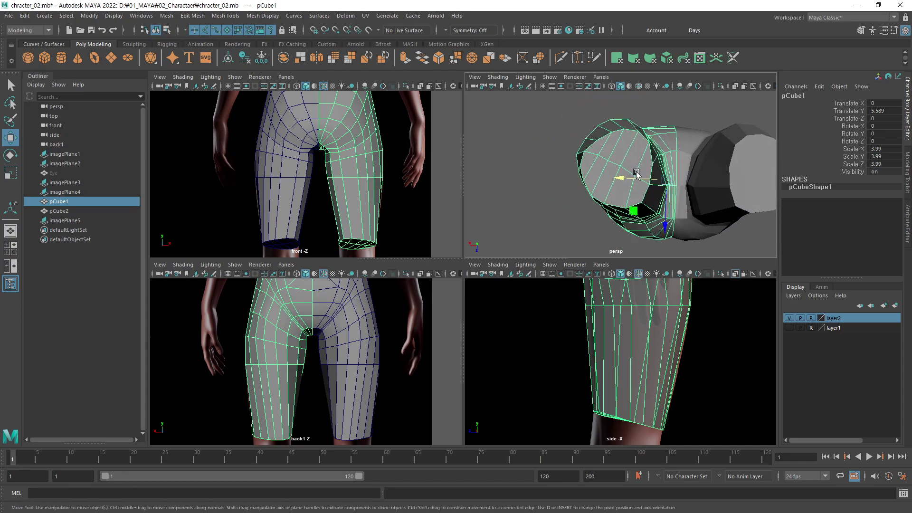
pyautogui.press('F9')
# Nudge two cuff-ring vertices into place, check nearby leg vertices, then deselect.
pyautogui.click(648, 190)
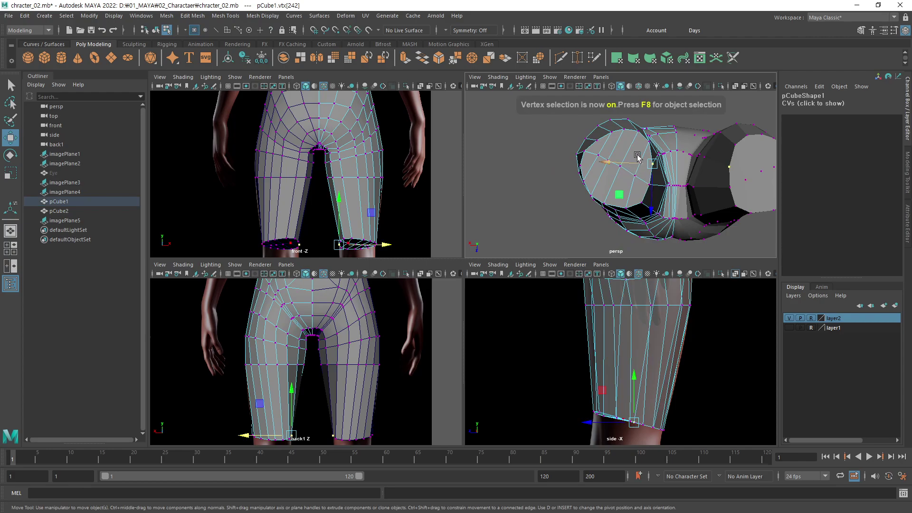
pyautogui.click(597, 141)
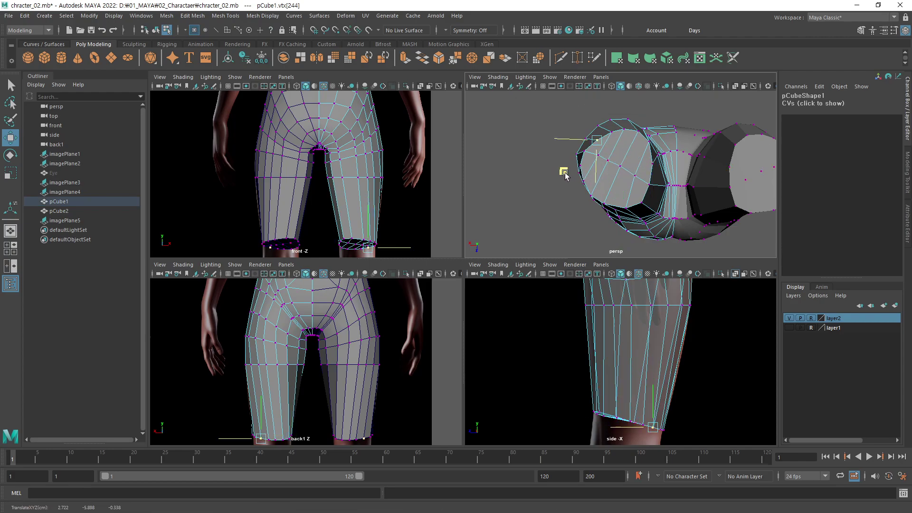
pyautogui.moveTo(562, 170); pyautogui.dragTo(563, 172)
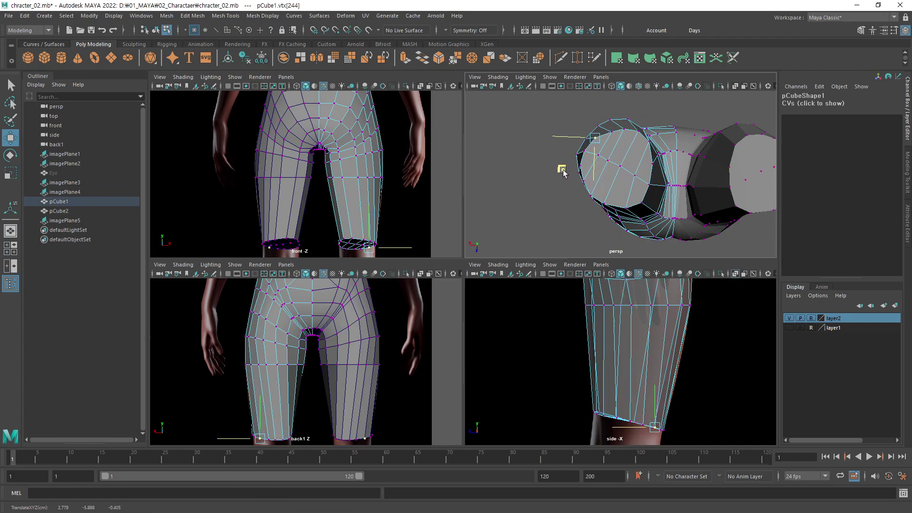
pyautogui.click(579, 162)
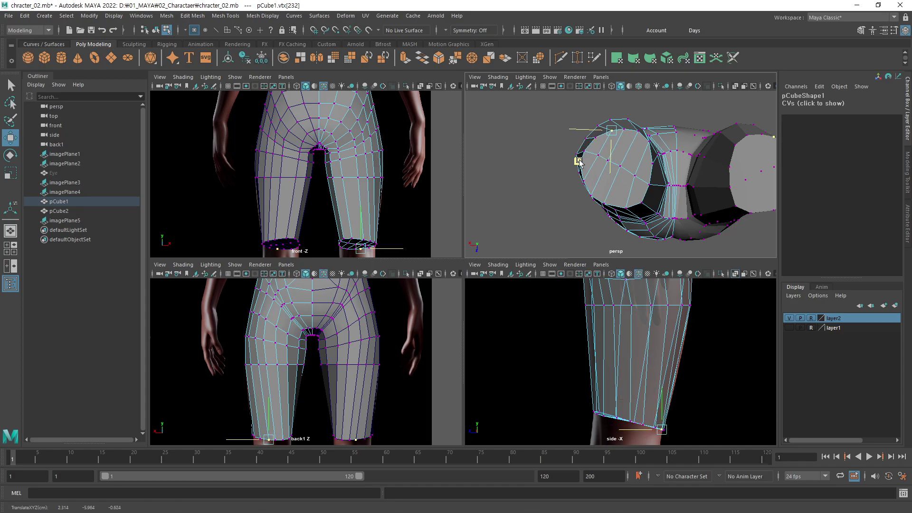
pyautogui.moveTo(578, 161); pyautogui.dragTo(576, 161)
pyautogui.click(648, 169)
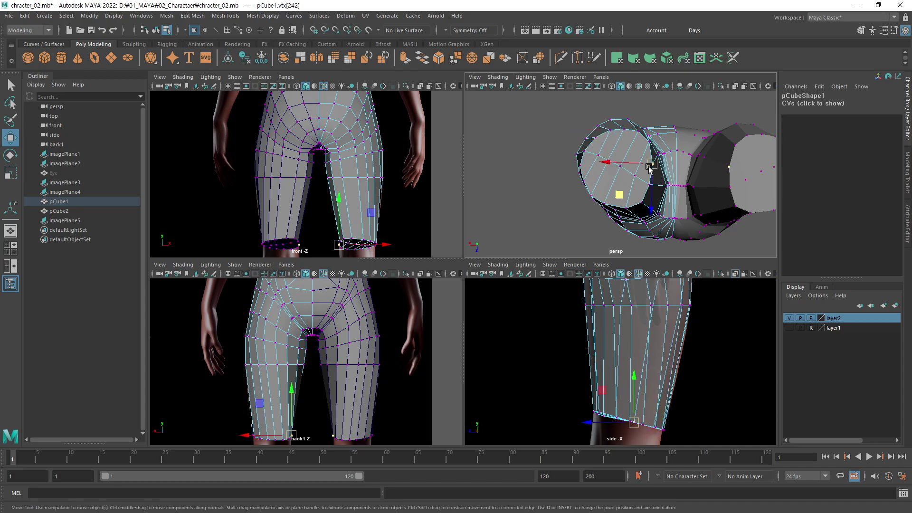
pyautogui.click(638, 130)
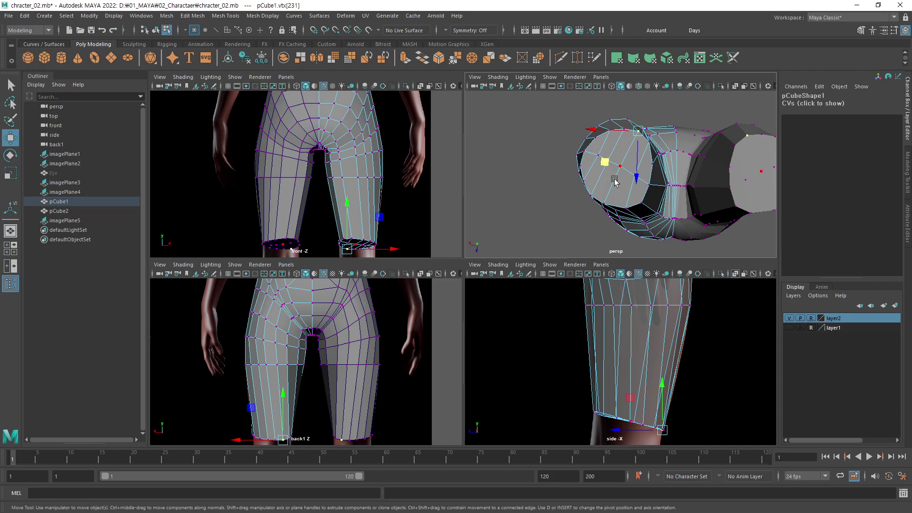
pyautogui.click(645, 191)
pyautogui.click(559, 221)
# Orbit the perspective view and pan the side view to frame the whole leg.
pyautogui.moveTo(632, 179)
pyautogui.keyDown('alt'); pyautogui.mouseDown()
pyautogui.moveTo(668, 217)
pyautogui.moveTo(661, 142)
pyautogui.mouseUp(); pyautogui.keyUp('alt')
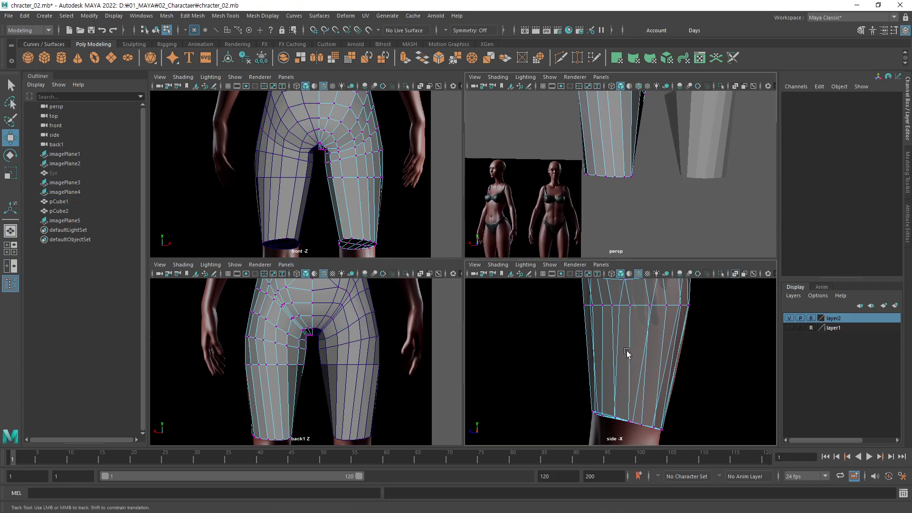
pyautogui.keyDown('alt'); pyautogui.moveTo(627, 350); pyautogui.dragTo(630, 281, button='middle'); pyautogui.keyUp('alt')
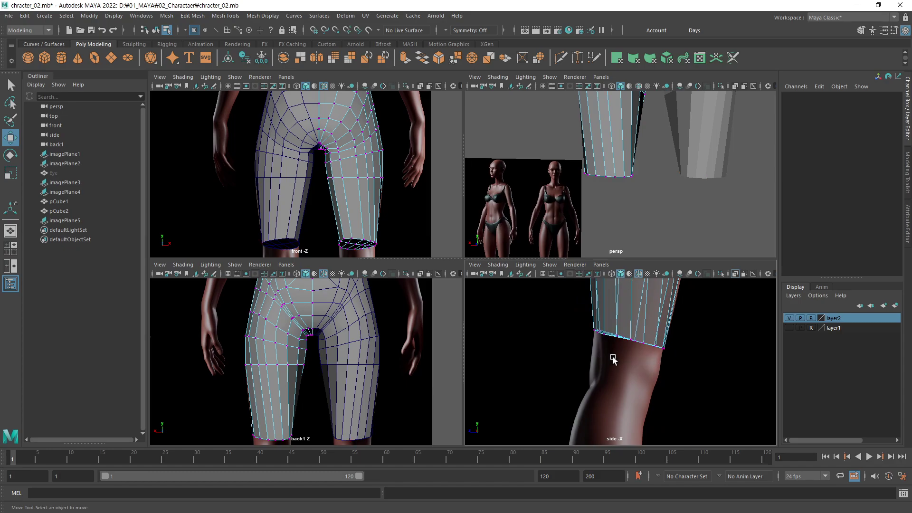
pyautogui.moveTo(597, 386)
pyautogui.keyDown('alt'); pyautogui.mouseDown(button='middle')
pyautogui.moveTo(666, 352)
pyautogui.moveTo(678, 314)
pyautogui.mouseUp(button='middle'); pyautogui.keyUp('alt')
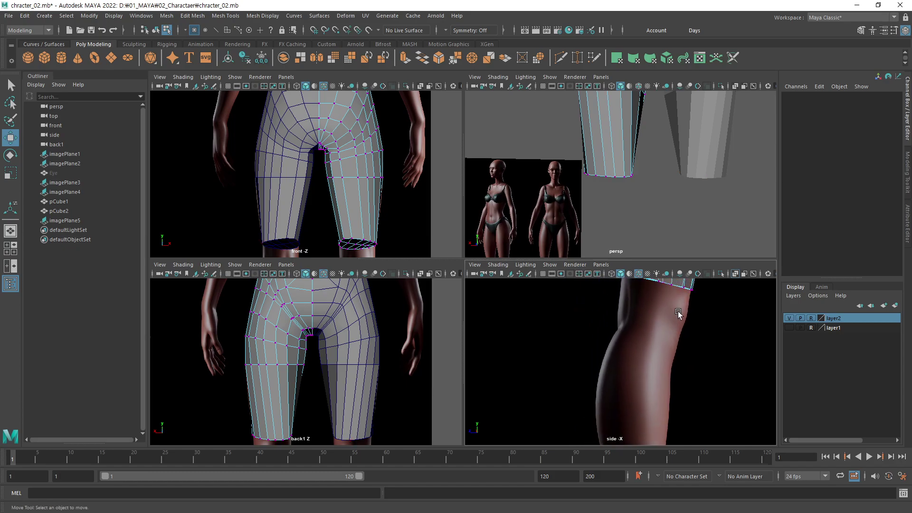
pyautogui.keyDown('alt'); pyautogui.moveTo(660, 370); pyautogui.dragTo(666, 336, button='middle'); pyautogui.keyUp('alt')
pyautogui.moveTo(666, 336)
pyautogui.keyDown('alt'); pyautogui.mouseDown(button='right')
pyautogui.moveTo(566, 369)
pyautogui.moveTo(626, 319)
pyautogui.mouseUp(button='right'); pyautogui.keyUp('alt')
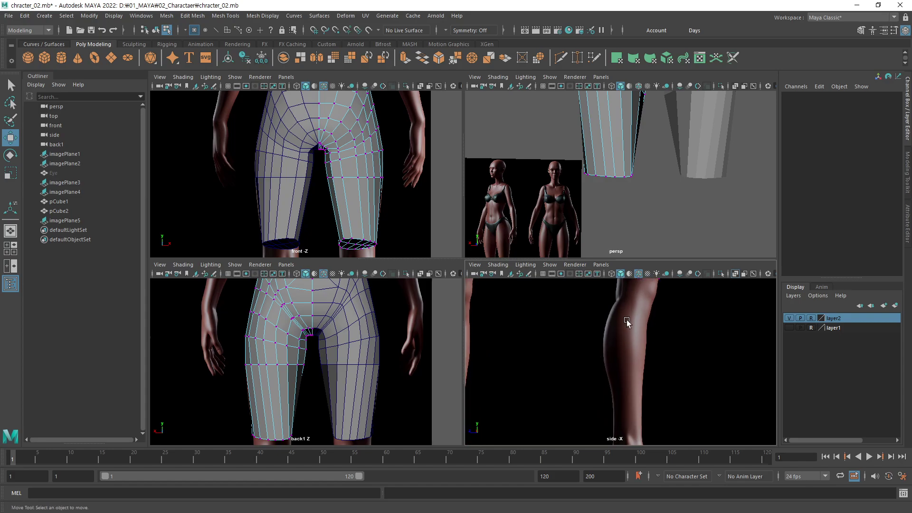
pyautogui.keyDown('alt'); pyautogui.moveTo(627, 320); pyautogui.dragTo(610, 364, button='middle'); pyautogui.keyUp('alt')
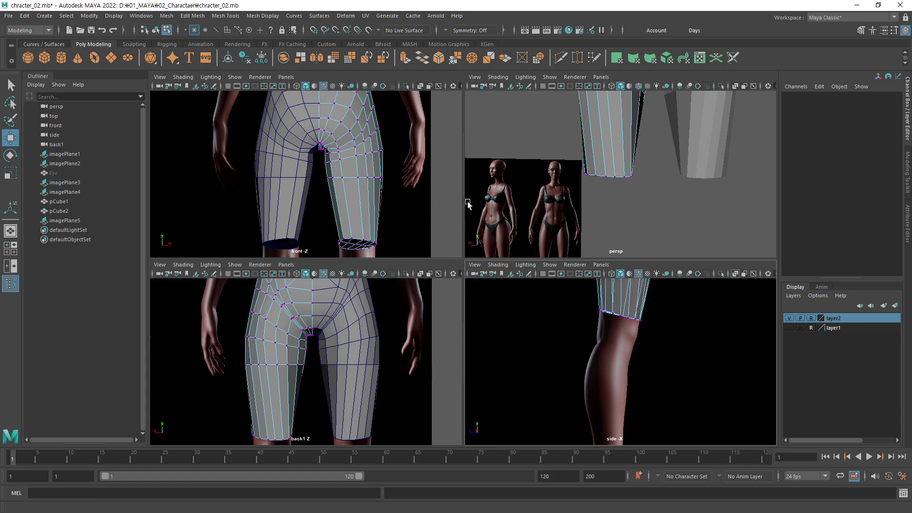
# Select both legs' bottom cap faces in face mode and zoom the back view onto the hem.
pyautogui.press('F11')
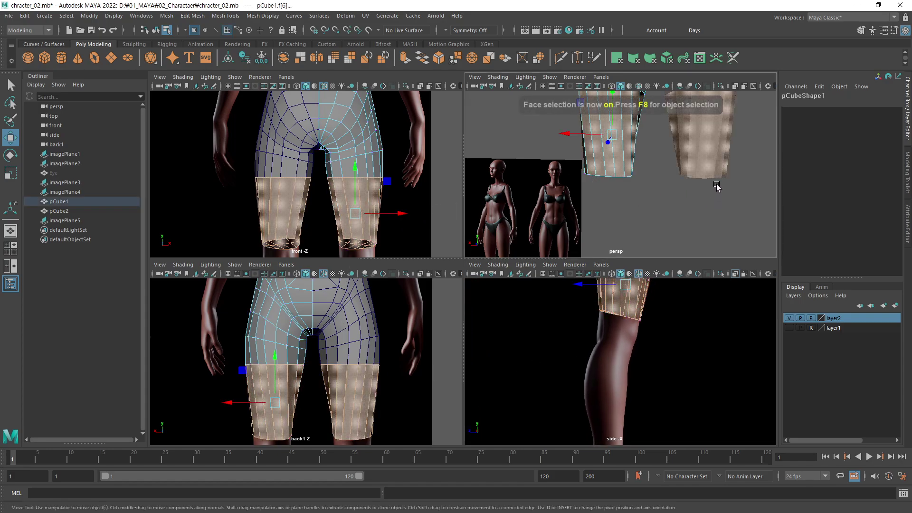
pyautogui.moveTo(717, 187)
pyautogui.keyDown('alt'); pyautogui.mouseDown()
pyautogui.moveTo(688, 214)
pyautogui.moveTo(669, 197)
pyautogui.mouseUp(); pyautogui.keyUp('alt')
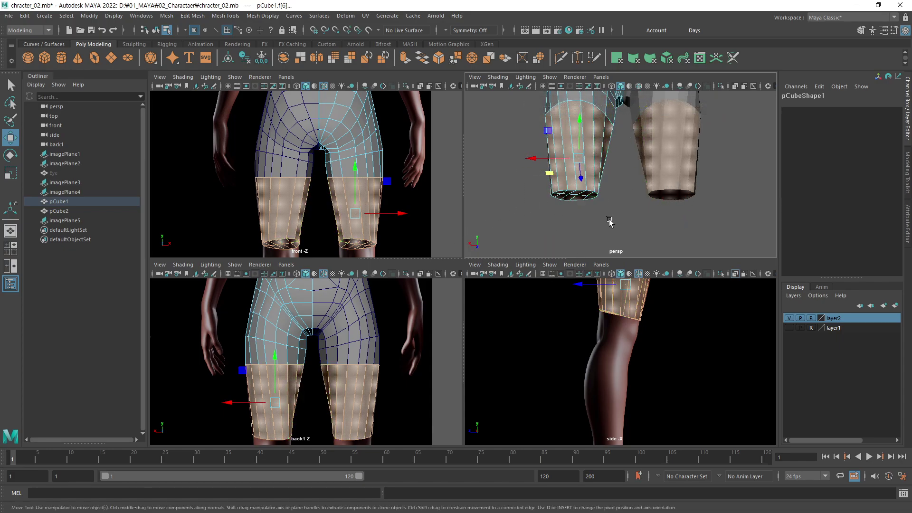
pyautogui.click(574, 193)
pyautogui.keyDown('alt'); pyautogui.moveTo(306, 401); pyautogui.dragTo(322, 372, button='middle'); pyautogui.keyUp('alt')
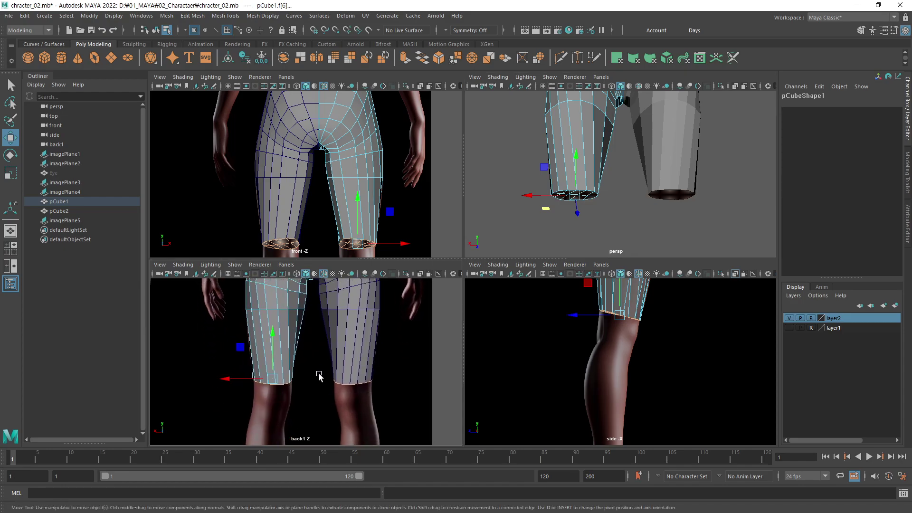
pyautogui.moveTo(366, 397)
pyautogui.keyDown('alt'); pyautogui.mouseDown(button='middle')
pyautogui.moveTo(364, 356)
pyautogui.moveTo(362, 385)
pyautogui.mouseUp(button='middle'); pyautogui.keyUp('alt')
pyautogui.scroll(2, 438, 362)
pyautogui.scroll(2, 375, 360)
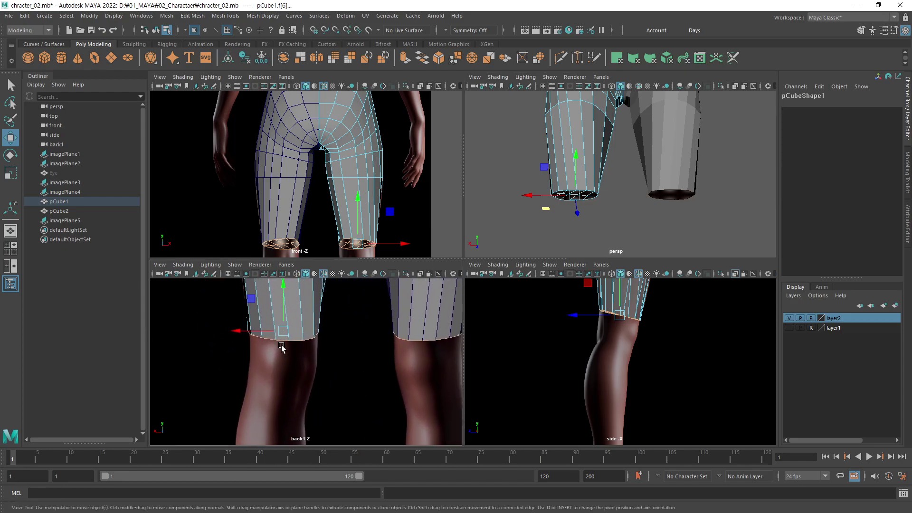
# Extrude the hem faces and pull them down to lengthen the pants.
pyautogui.keyDown('shift'); pyautogui.moveTo(395, 359); pyautogui.dragTo(364, 342, button='right'); pyautogui.keyUp('shift')
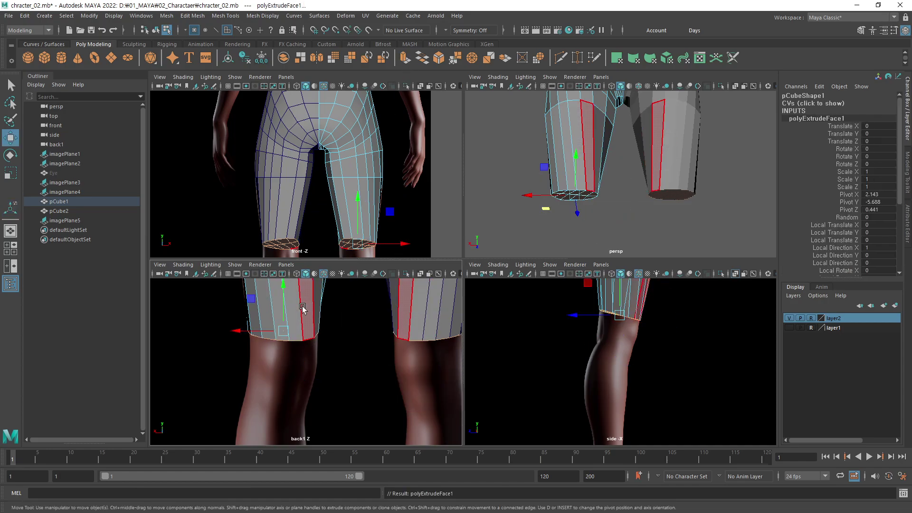
pyautogui.moveTo(283, 288); pyautogui.dragTo(278, 349)
pyautogui.click(298, 331)
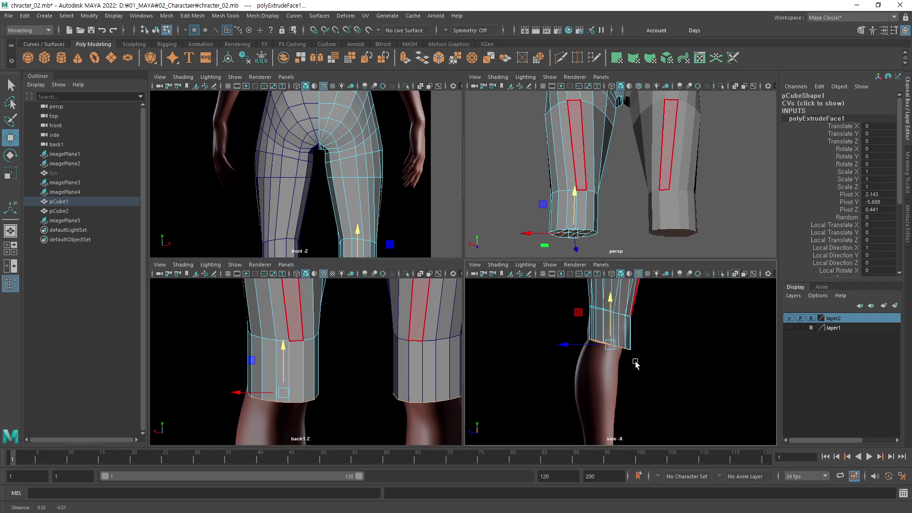
pyautogui.scroll(2, 632, 375)
pyautogui.scroll(2, 650, 377)
pyautogui.scroll(2, 668, 380)
pyautogui.scroll(-2, 637, 383)
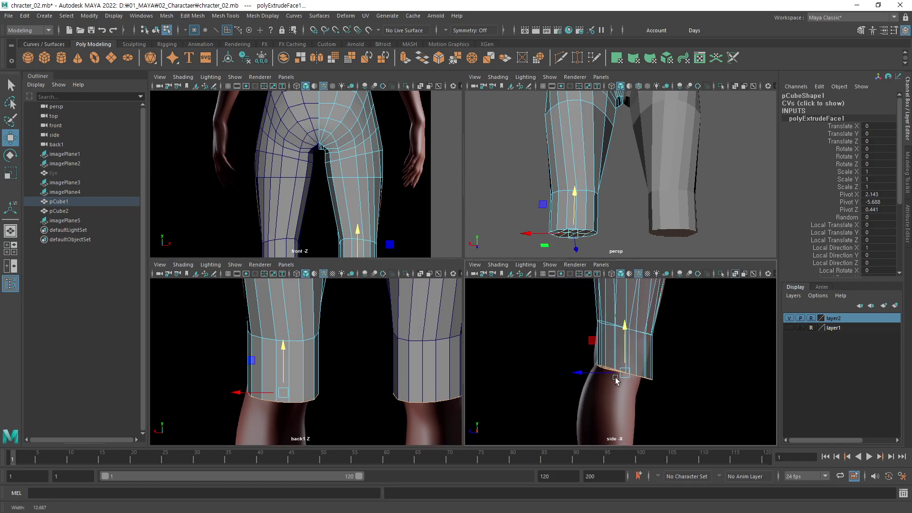
# Scale the cuff's bottom ring flat to a level edge, then delete the mesh history.
pyautogui.press('r')
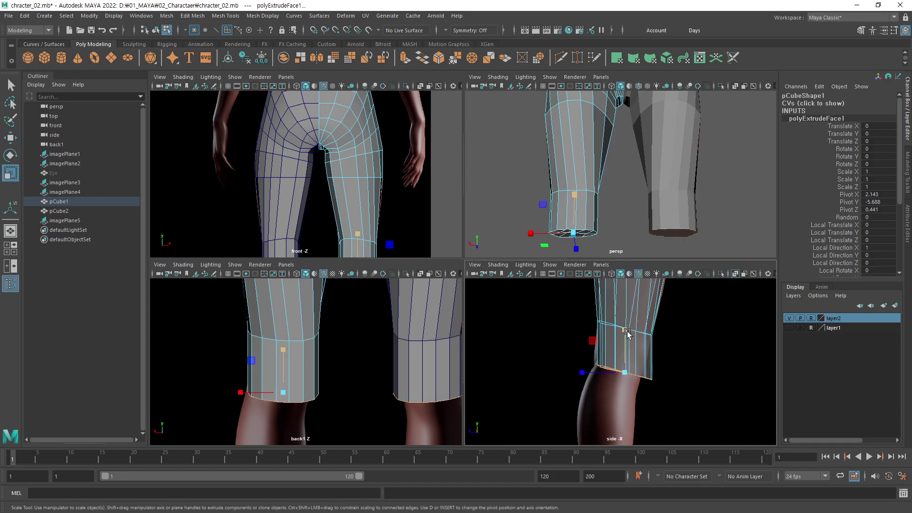
pyautogui.moveTo(624, 330); pyautogui.dragTo(620, 437)
pyautogui.scroll(1, 631, 373)
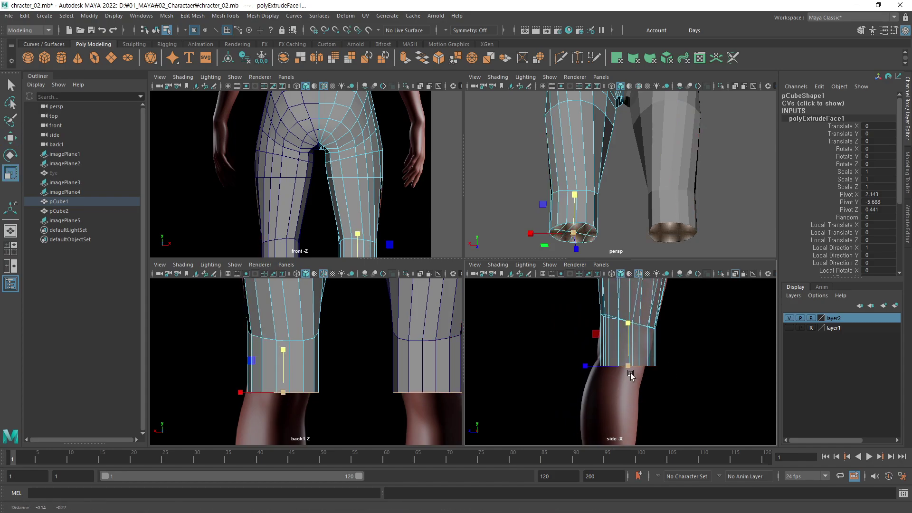
pyautogui.scroll(-1, 615, 372)
pyautogui.scroll(2, 665, 361)
pyautogui.scroll(1, 677, 354)
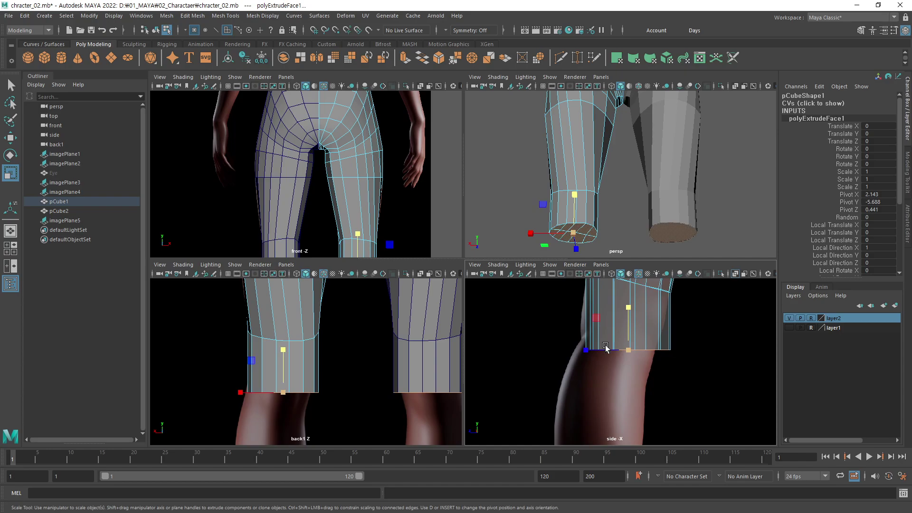
pyautogui.scroll(-2, 606, 348)
pyautogui.press('F8')
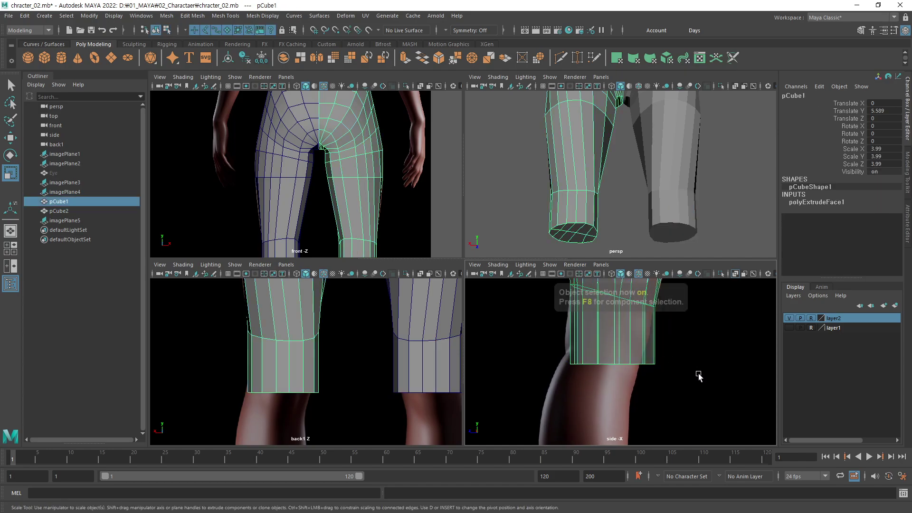
pyautogui.hotkey('alt', 'shift', 'd')
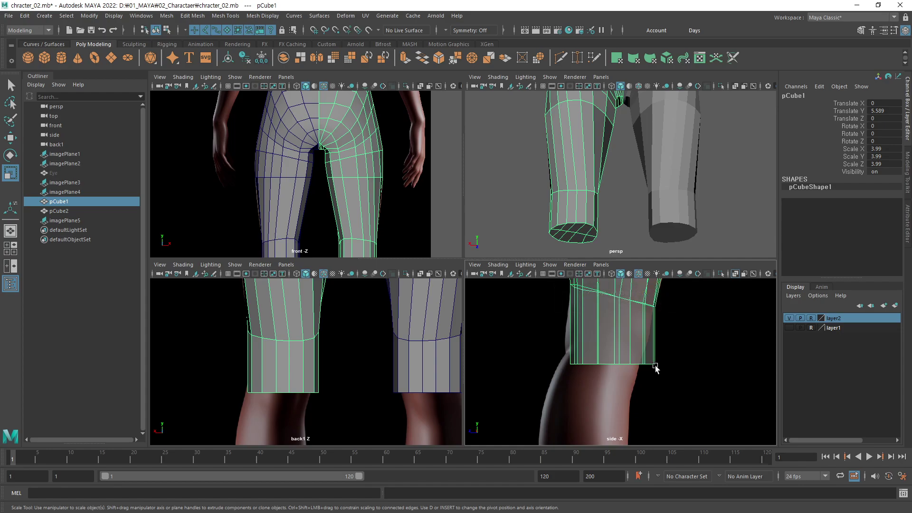
# Wrap the cuff's bottom vertices in a lattice and switch to Lattice Point mode.
pyautogui.press('F8')
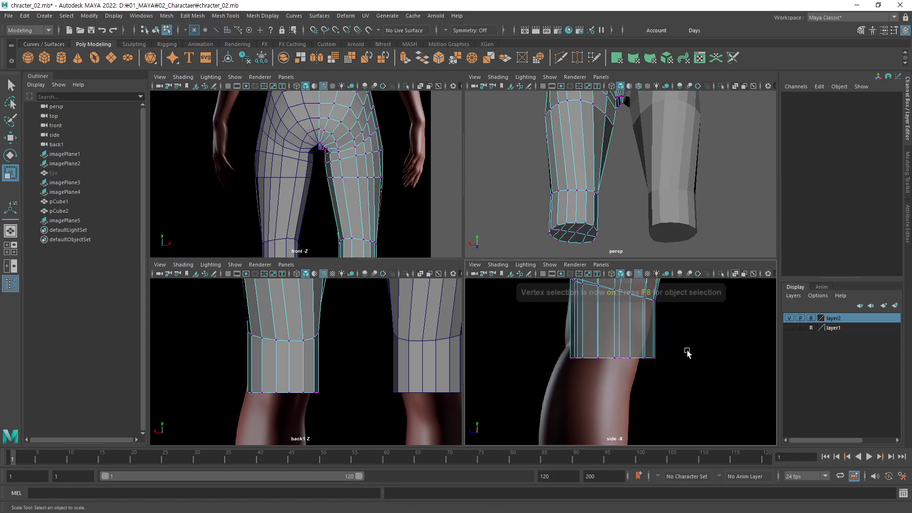
pyautogui.moveTo(696, 340); pyautogui.dragTo(561, 376)
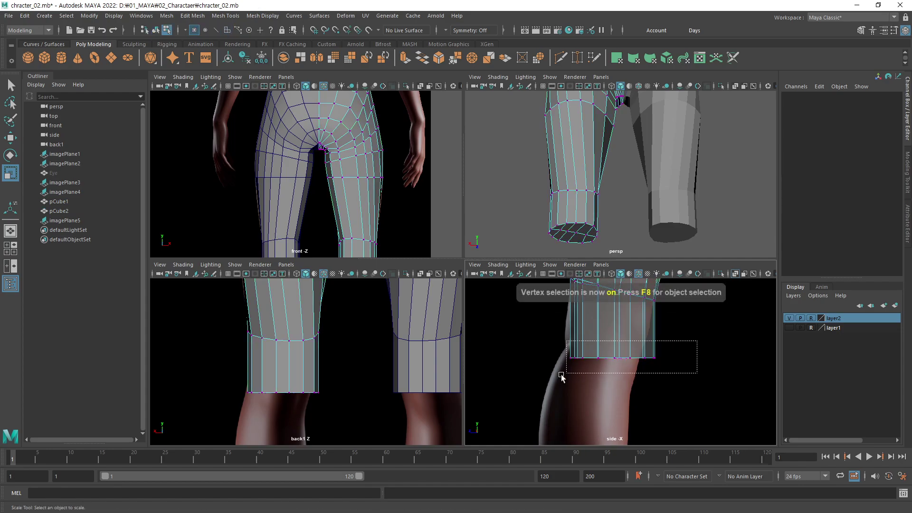
pyautogui.click(351, 18)
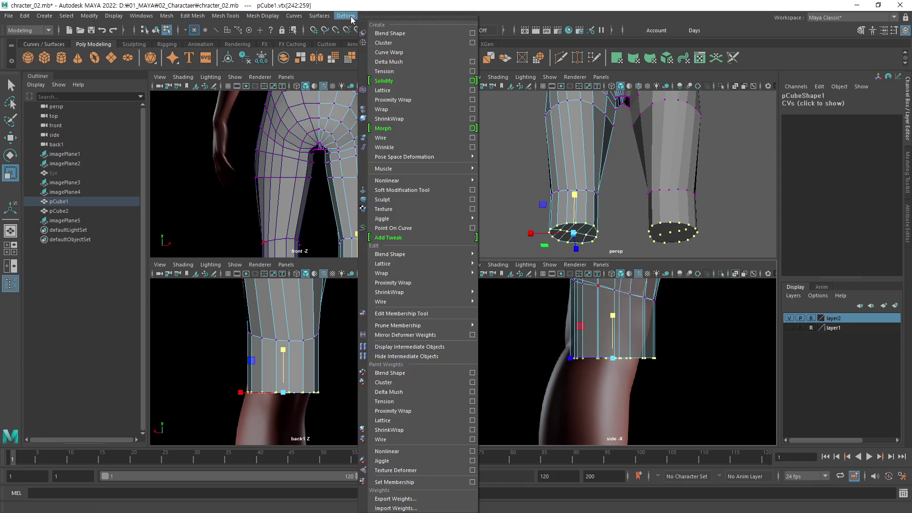
pyautogui.click(400, 92)
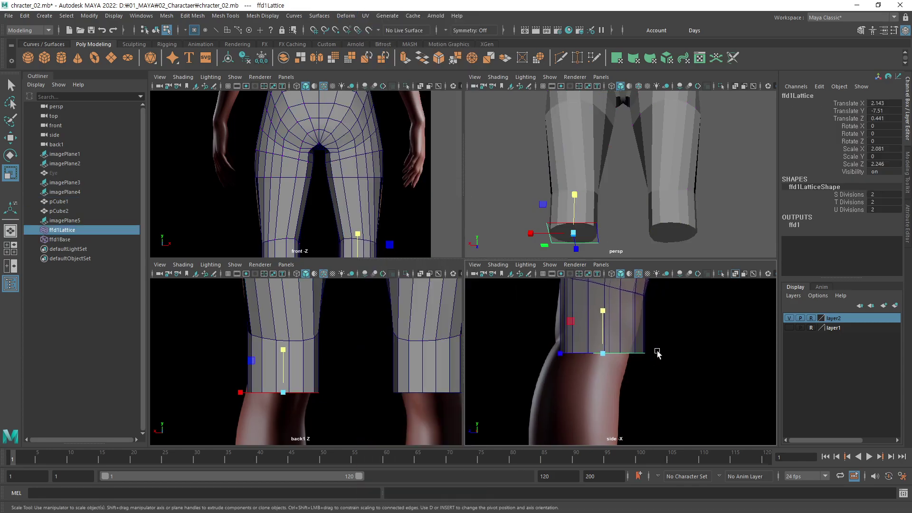
pyautogui.moveTo(661, 270); pyautogui.dragTo(661, 351, button='right')
pyautogui.click(646, 347)
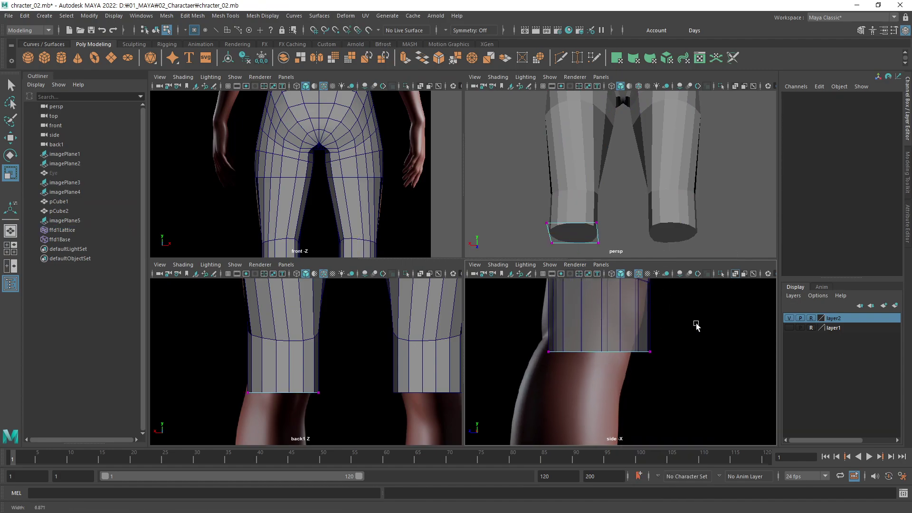
# Move the back and front bottom lattice corners to angle the hem across the shin.
pyautogui.moveTo(706, 321); pyautogui.dragTo(616, 374)
pyautogui.press('w')
pyautogui.moveTo(691, 397); pyautogui.dragTo(673, 390, button='middle')
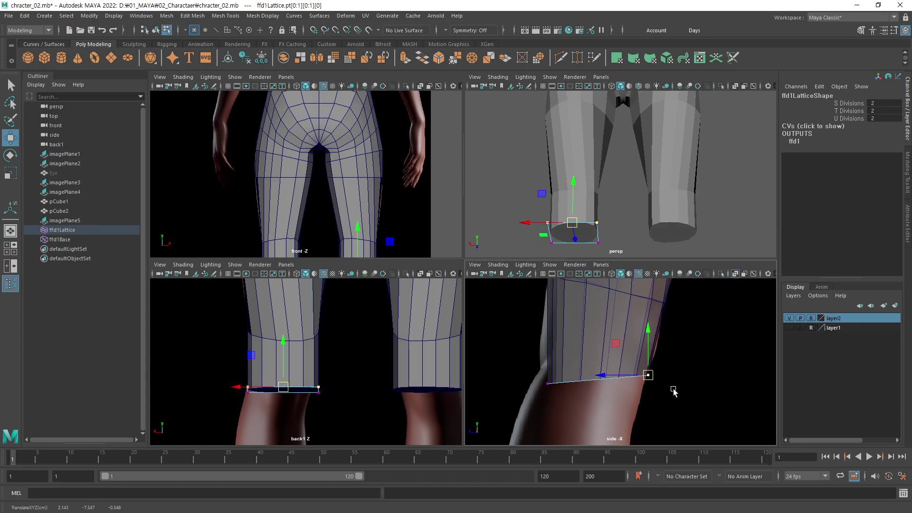
pyautogui.moveTo(667, 387); pyautogui.dragTo(671, 390, button='middle')
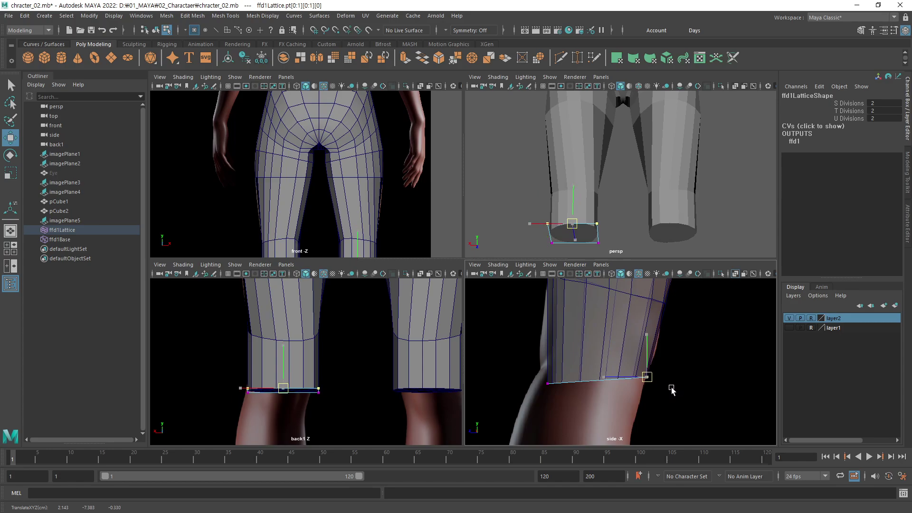
pyautogui.moveTo(514, 358); pyautogui.dragTo(560, 382)
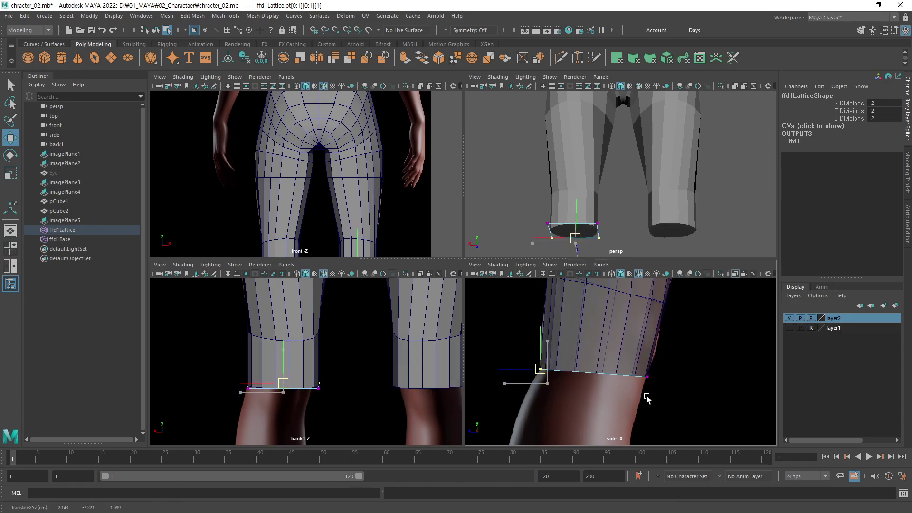
pyautogui.moveTo(647, 398); pyautogui.dragTo(682, 394, button='middle')
pyautogui.moveTo(595, 392); pyautogui.dragTo(687, 391, button='middle')
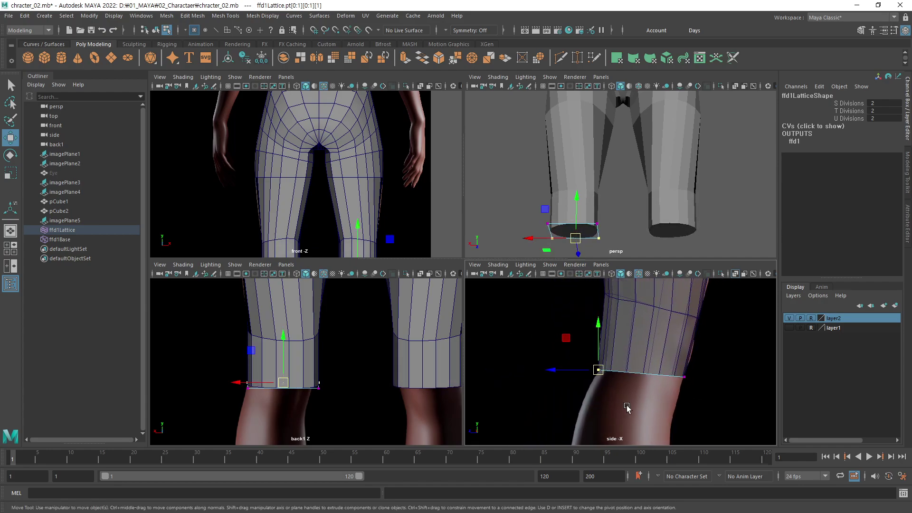
# In the maximized back view, pull the bottom lattice corners to taper the hem narrower.
pyautogui.press('space')
pyautogui.keyDown('alt'); pyautogui.moveTo(414, 313); pyautogui.dragTo(442, 355, button='middle'); pyautogui.keyUp('alt')
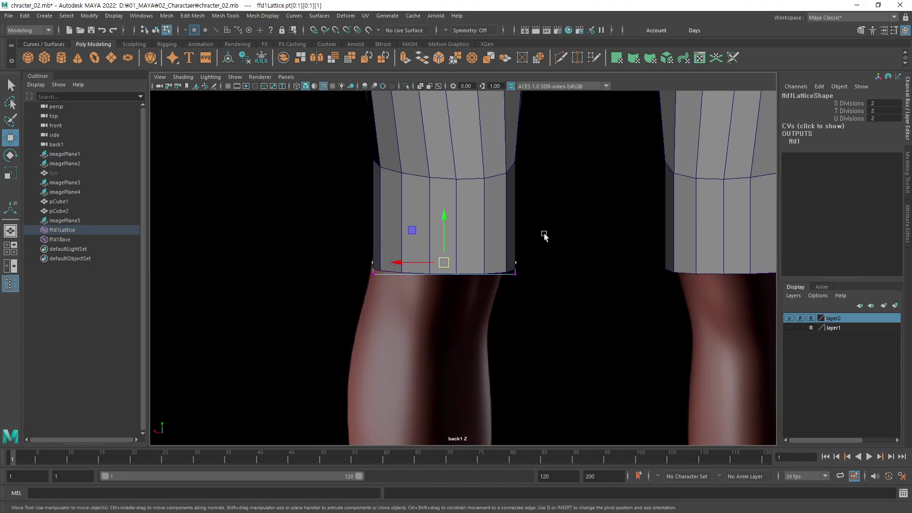
pyautogui.moveTo(546, 233); pyautogui.dragTo(458, 318)
pyautogui.moveTo(473, 271)
pyautogui.mouseDown()
pyautogui.moveTo(411, 270)
pyautogui.moveTo(462, 291)
pyautogui.mouseUp()
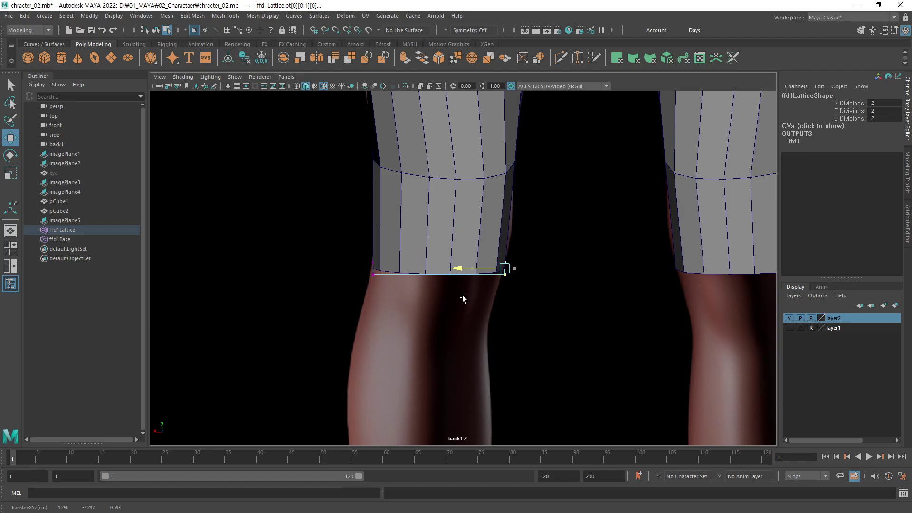
pyautogui.moveTo(370, 228); pyautogui.dragTo(395, 307)
pyautogui.moveTo(355, 269); pyautogui.dragTo(349, 270)
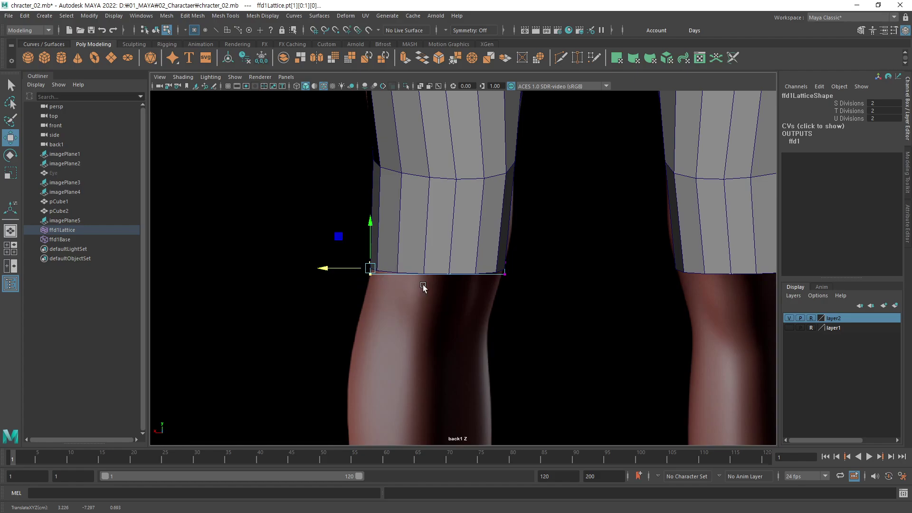
pyautogui.press('F8')
# Bake the ffd1 cuff lattice into pCube1 by deleting its history.
pyautogui.click(499, 232)
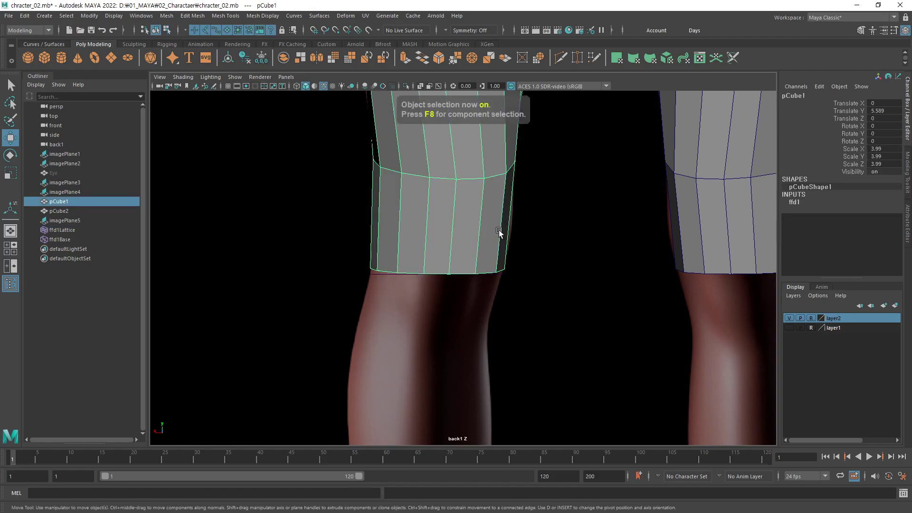
pyautogui.hotkey('alt', 'shift', 'd')
pyautogui.scroll(-3, 631, 274)
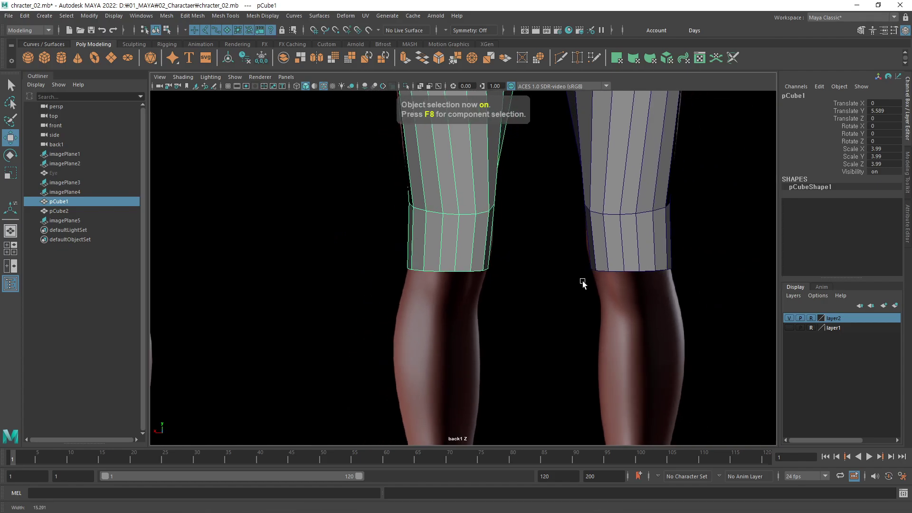
pyautogui.moveTo(584, 279)
pyautogui.keyDown('alt'); pyautogui.mouseDown(button='middle')
pyautogui.moveTo(502, 306)
pyautogui.moveTo(488, 366)
pyautogui.mouseUp(button='middle'); pyautogui.keyUp('alt')
pyautogui.scroll(2, 564, 340)
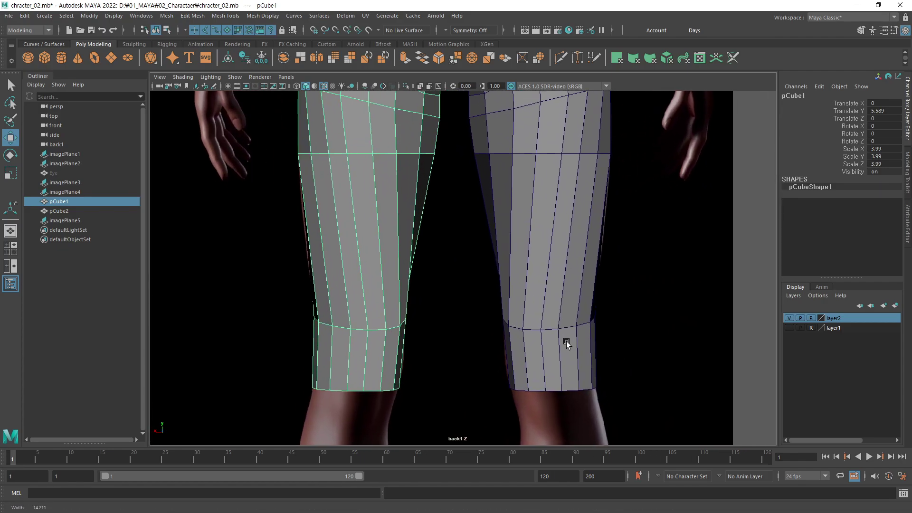
pyautogui.scroll(2, 547, 351)
pyautogui.keyDown('alt'); pyautogui.moveTo(548, 352); pyautogui.dragTo(540, 358, button='middle'); pyautogui.keyUp('alt')
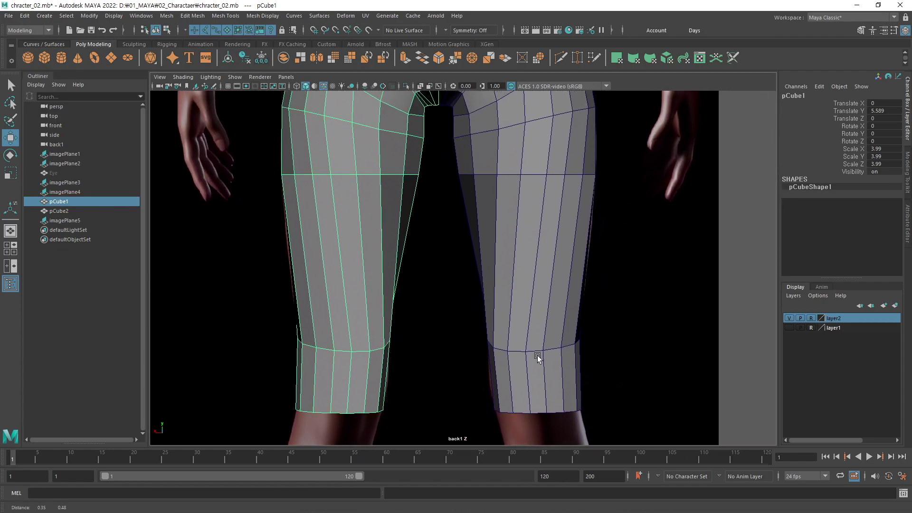
# Zoom the side and front views in on the lower legs and cuffs.
pyautogui.press('space')
pyautogui.scroll(2, 670, 397)
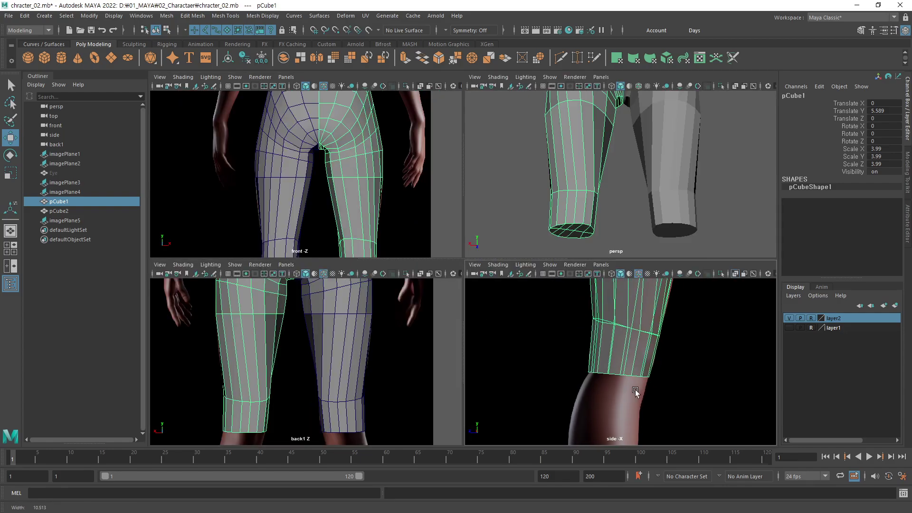
pyautogui.scroll(2, 672, 396)
pyautogui.scroll(2, 627, 373)
pyautogui.keyDown('alt'); pyautogui.moveTo(627, 372); pyautogui.dragTo(635, 368, button='middle'); pyautogui.keyUp('alt')
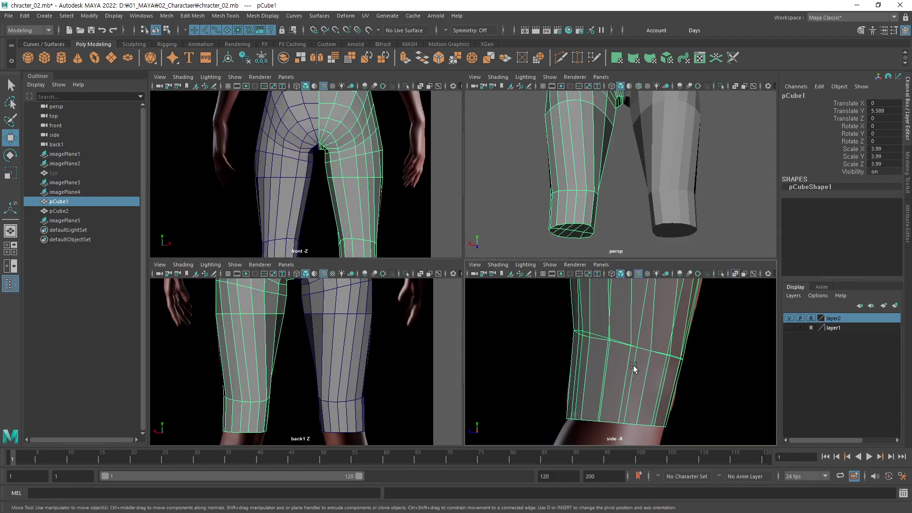
pyautogui.scroll(3, 418, 199)
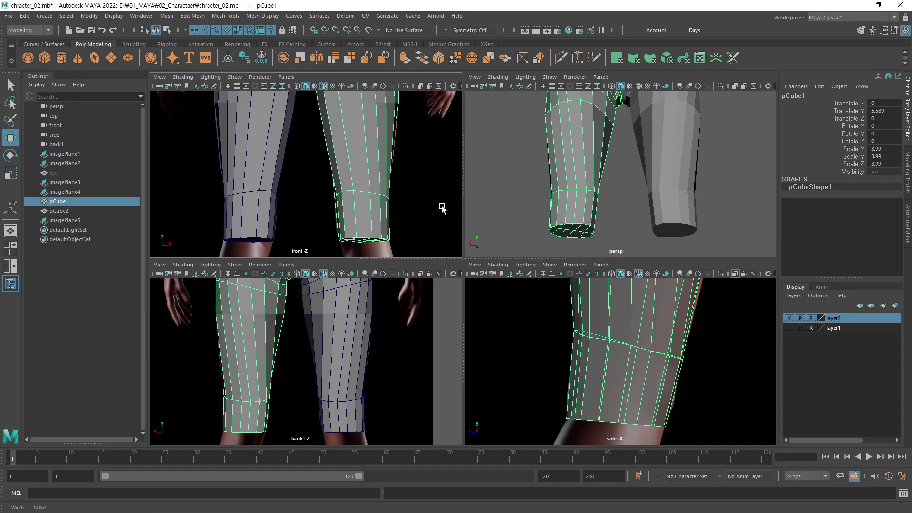
pyautogui.moveTo(440, 203)
pyautogui.keyDown('alt'); pyautogui.mouseDown(button='middle')
pyautogui.moveTo(398, 219)
pyautogui.moveTo(393, 198)
pyautogui.mouseUp(button='middle'); pyautogui.keyUp('alt')
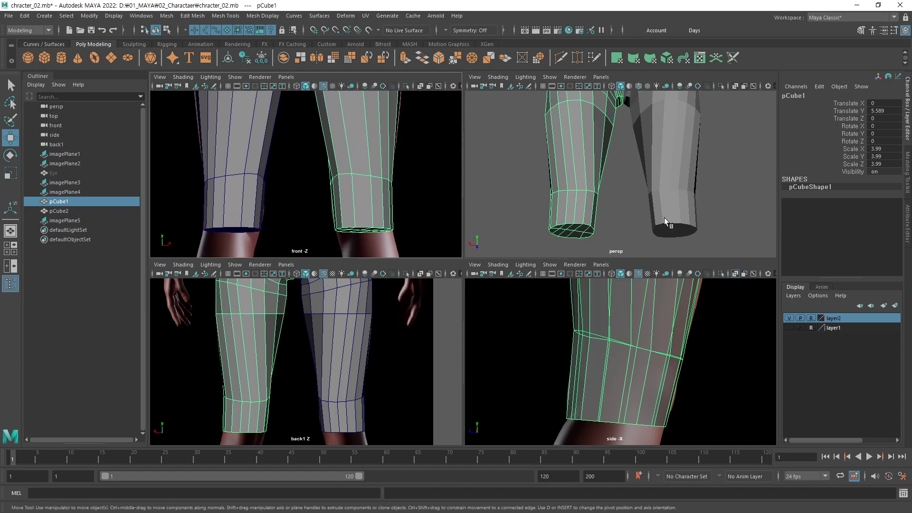
# Orbit the perspective view and maximize the side view to inspect the legs and feet.
pyautogui.moveTo(636, 192)
pyautogui.keyDown('alt'); pyautogui.mouseDown()
pyautogui.moveTo(692, 208)
pyautogui.moveTo(658, 218)
pyautogui.moveTo(609, 201)
pyautogui.moveTo(621, 212)
pyautogui.moveTo(592, 214)
pyautogui.mouseUp(); pyautogui.keyUp('alt')
pyautogui.moveTo(591, 214)
pyautogui.keyDown('alt'); pyautogui.mouseDown(button='right')
pyautogui.moveTo(662, 224)
pyautogui.moveTo(655, 216)
pyautogui.mouseUp(button='right'); pyautogui.keyUp('alt')
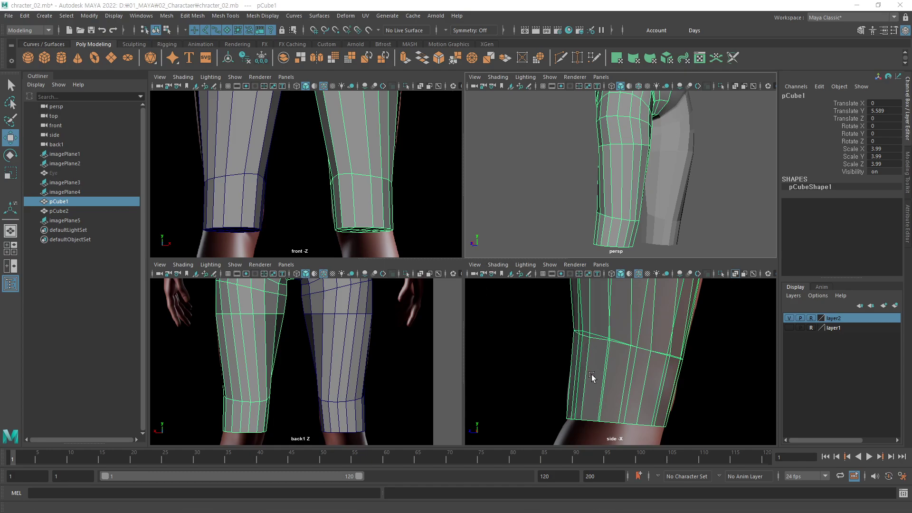
pyautogui.moveTo(590, 377)
pyautogui.keyDown('alt'); pyautogui.mouseDown(button='right')
pyautogui.moveTo(637, 330)
pyautogui.moveTo(586, 367)
pyautogui.moveTo(636, 378)
pyautogui.moveTo(633, 369)
pyautogui.moveTo(591, 372)
pyautogui.mouseUp(button='right'); pyautogui.keyUp('alt')
pyautogui.keyDown('alt'); pyautogui.moveTo(658, 370); pyautogui.dragTo(655, 315, button='middle'); pyautogui.keyUp('alt')
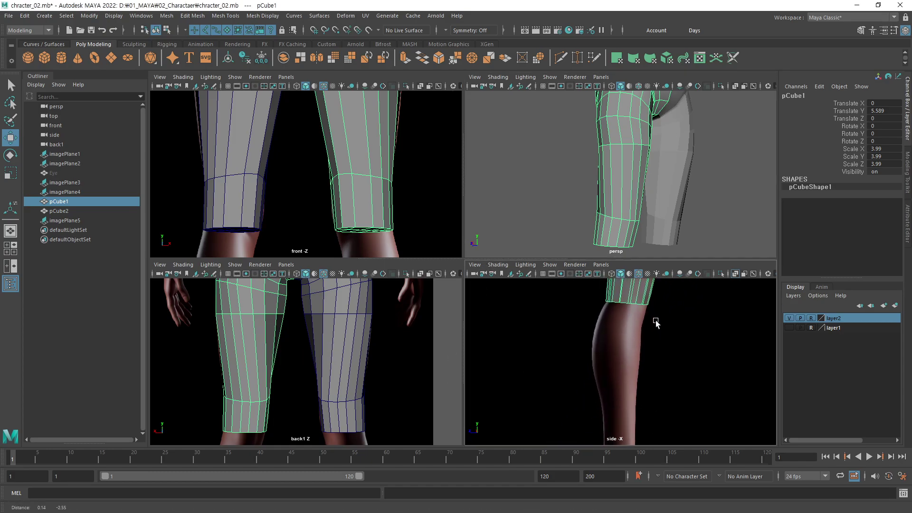
pyautogui.moveTo(655, 315)
pyautogui.keyDown('alt'); pyautogui.mouseDown(button='right')
pyautogui.moveTo(613, 372)
pyautogui.moveTo(549, 322)
pyautogui.moveTo(500, 338)
pyautogui.mouseUp(button='right'); pyautogui.keyUp('alt')
pyautogui.press('space')
pyautogui.keyDown('alt'); pyautogui.moveTo(499, 338); pyautogui.dragTo(486, 351, button='middle'); pyautogui.keyUp('alt')
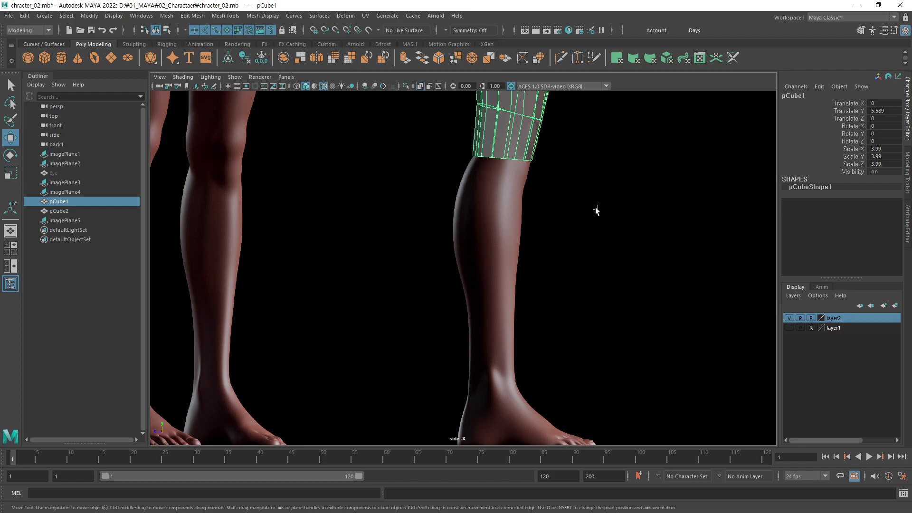
# Select the band of faces at the bottom of the leg and extrude them.
pyautogui.press('F11')
pyautogui.moveTo(532, 167); pyautogui.dragTo(437, 143)
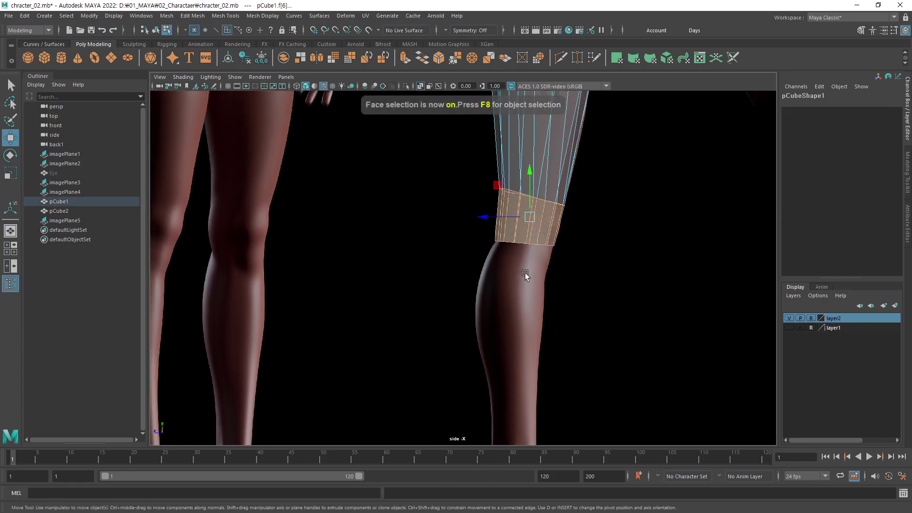
pyautogui.keyDown('alt'); pyautogui.moveTo(543, 295); pyautogui.dragTo(560, 245, button='middle'); pyautogui.keyUp('alt')
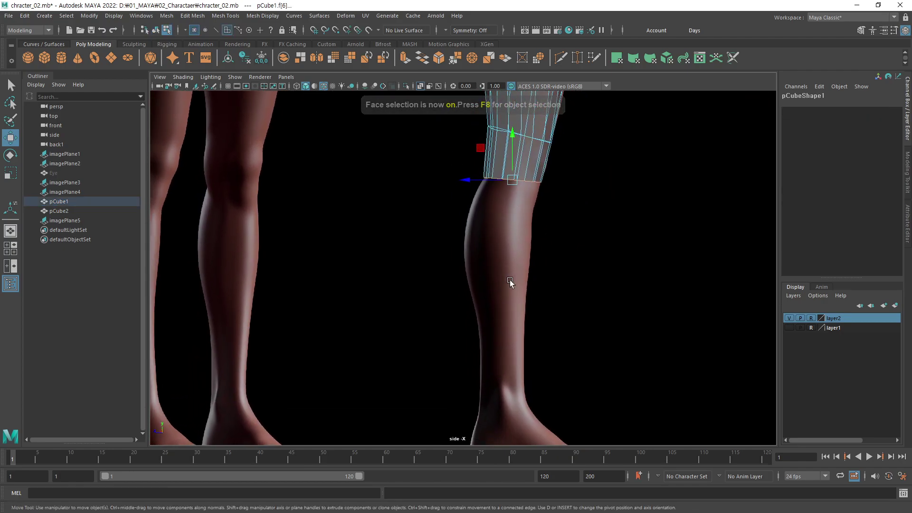
pyautogui.hotkey('ctrl', 'e')
pyautogui.press('w')
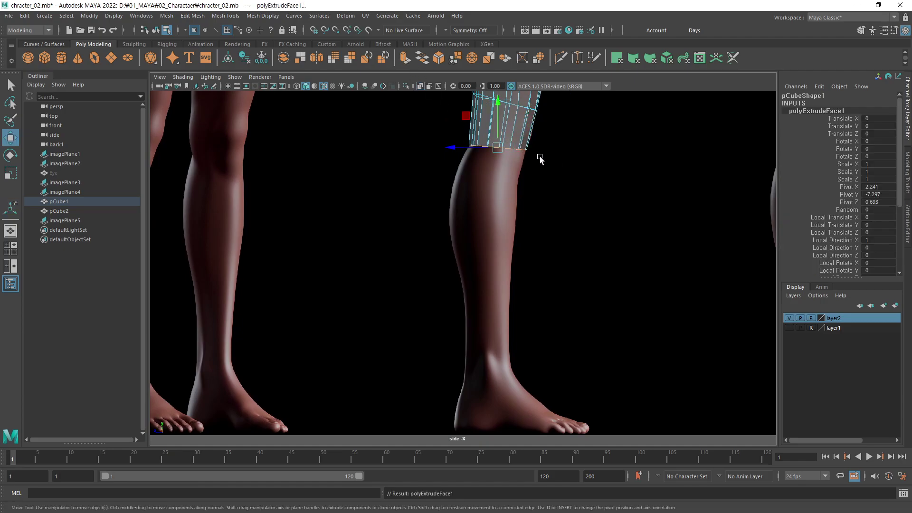
# Move and scale the extruded band down to just above the ankle.
pyautogui.moveTo(452, 107); pyautogui.dragTo(456, 326, button='middle')
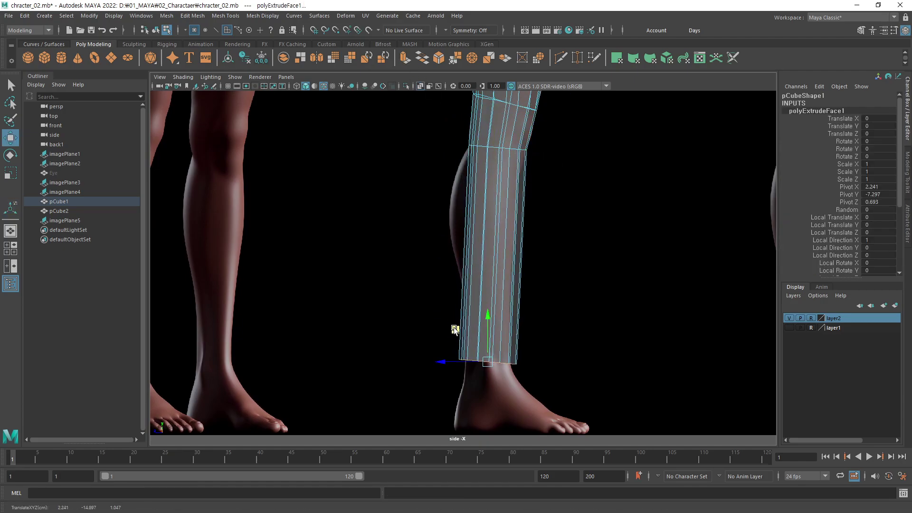
pyautogui.keyDown('alt'); pyautogui.moveTo(468, 364); pyautogui.dragTo(474, 304, button='middle'); pyautogui.keyUp('alt')
pyautogui.keyDown('alt'); pyautogui.moveTo(475, 304); pyautogui.dragTo(635, 315, button='right'); pyautogui.keyUp('alt')
pyautogui.press('r')
pyautogui.moveTo(505, 259); pyautogui.dragTo(504, 293)
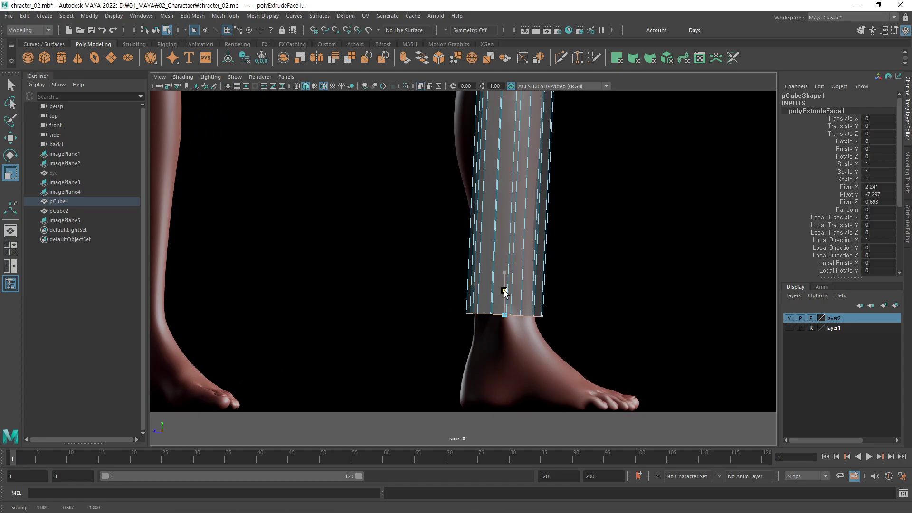
pyautogui.press('w')
pyautogui.keyDown('alt'); pyautogui.moveTo(498, 337); pyautogui.dragTo(514, 296, button='middle'); pyautogui.keyUp('alt')
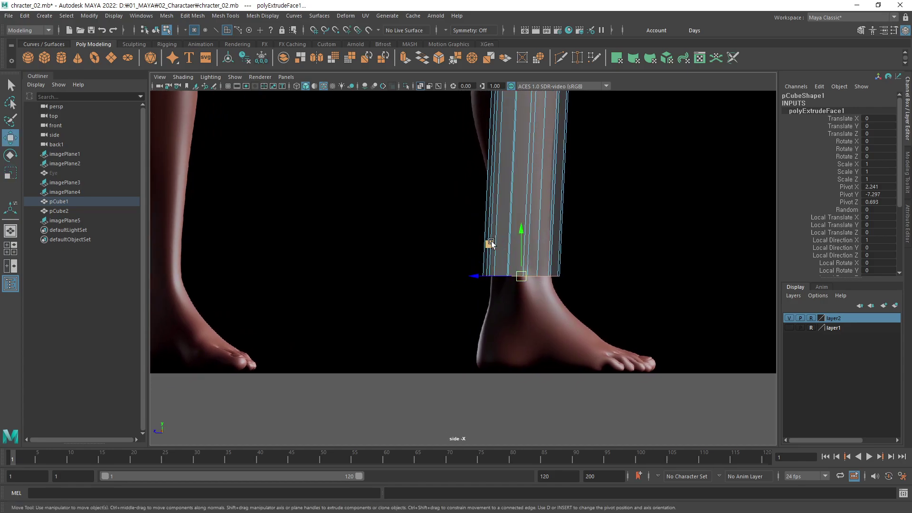
pyautogui.moveTo(491, 243); pyautogui.dragTo(477, 315, button='middle')
pyautogui.keyDown('alt'); pyautogui.moveTo(477, 315); pyautogui.dragTo(727, 309, button='right'); pyautogui.keyUp('alt')
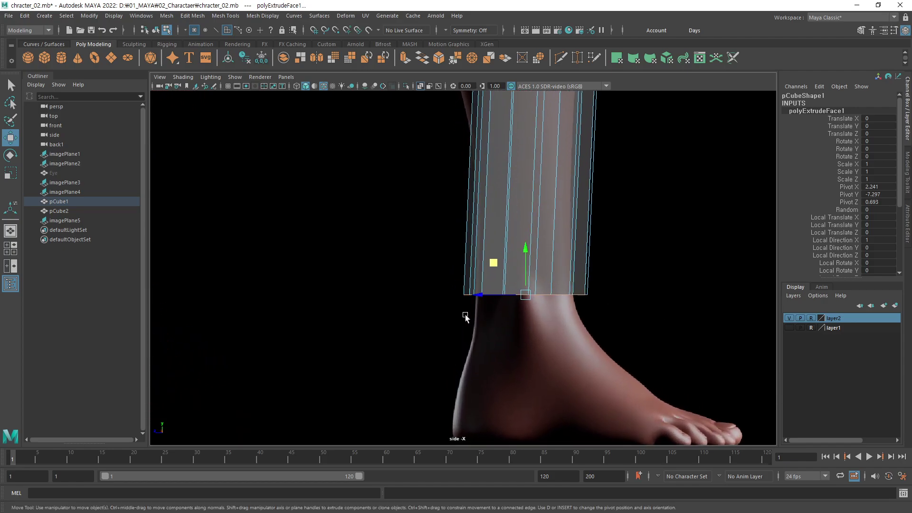
# Select the vertices along the new band's bottom edge.
pyautogui.press('F8')
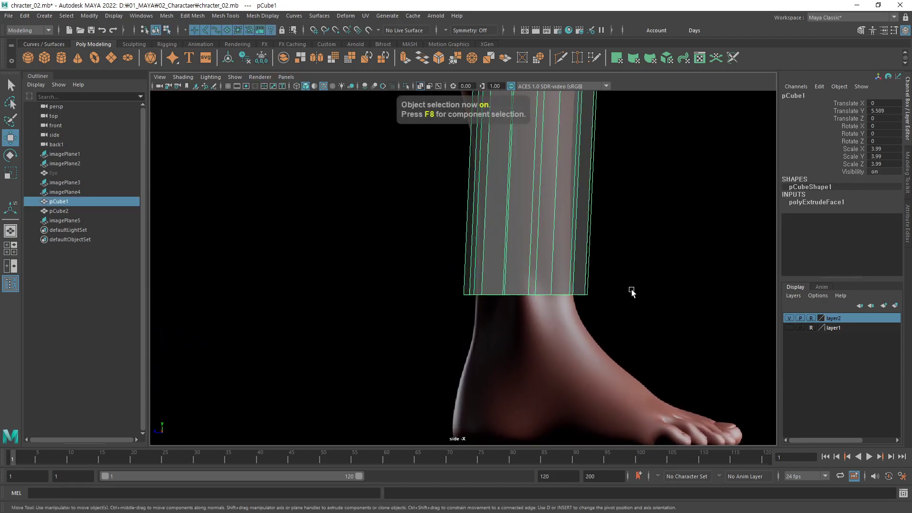
pyautogui.press('F9')
pyautogui.moveTo(641, 283); pyautogui.dragTo(372, 320)
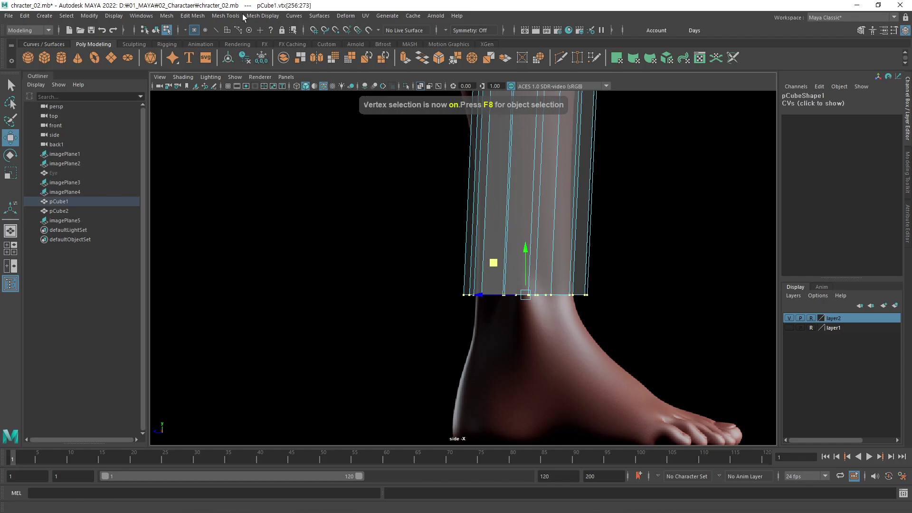
# Add a lattice to the bottom-edge vertices and pull its bottom points inward.
pyautogui.click(346, 15)
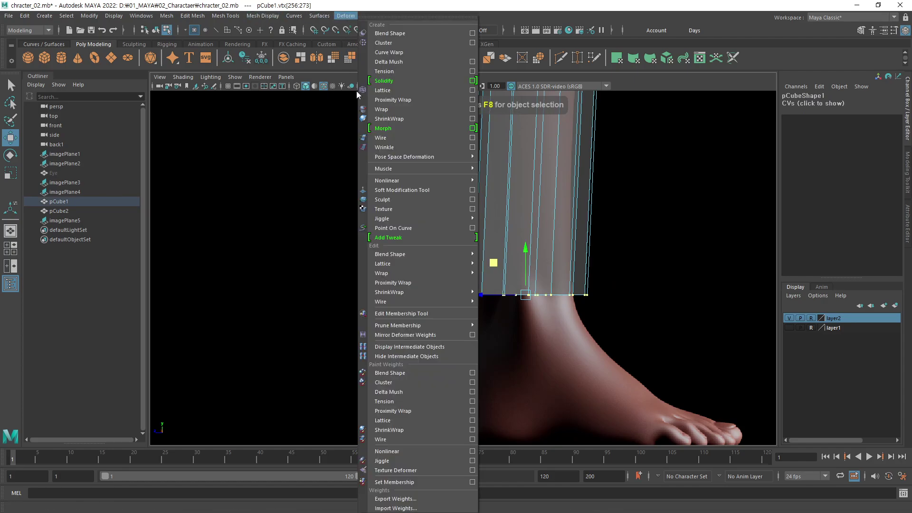
pyautogui.click(405, 95)
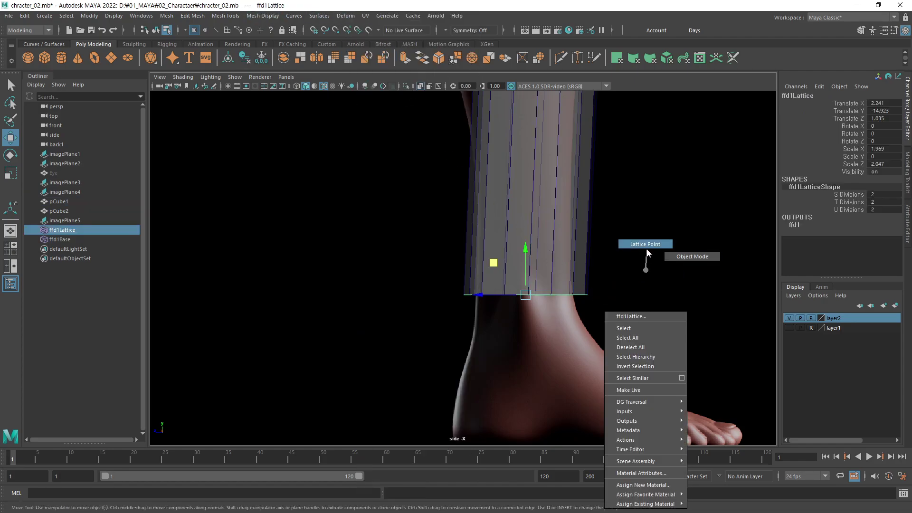
pyautogui.moveTo(643, 285); pyautogui.dragTo(641, 250, button='right')
pyautogui.scroll(2, 567, 308)
pyautogui.moveTo(688, 279); pyautogui.dragTo(594, 309)
pyautogui.keyDown('alt'); pyautogui.moveTo(594, 309); pyautogui.dragTo(555, 267, button='middle'); pyautogui.keyUp('alt')
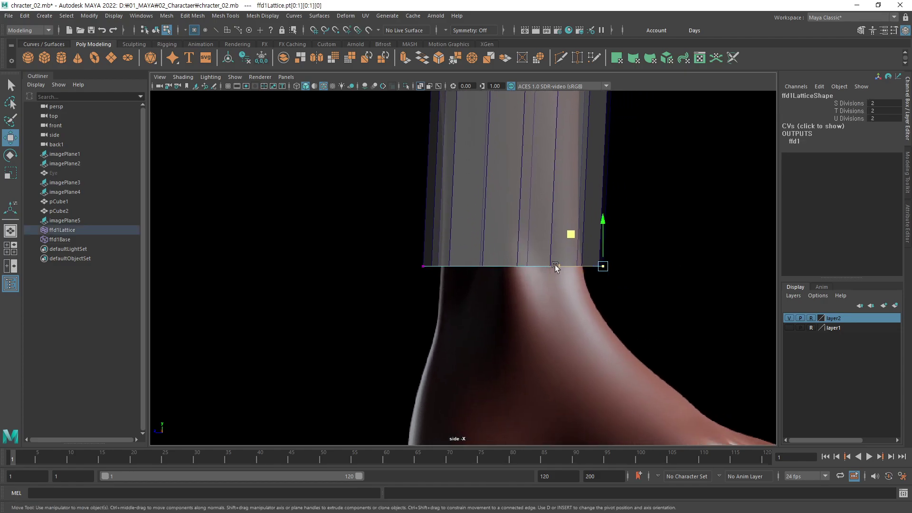
pyautogui.moveTo(555, 266); pyautogui.dragTo(541, 269)
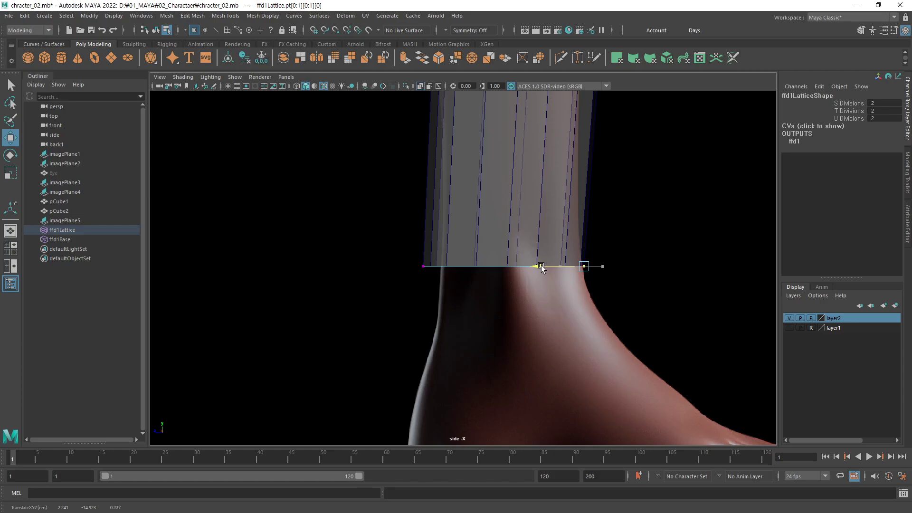
pyautogui.moveTo(417, 254)
pyautogui.mouseDown()
pyautogui.moveTo(425, 292)
pyautogui.moveTo(411, 275)
pyautogui.mouseUp()
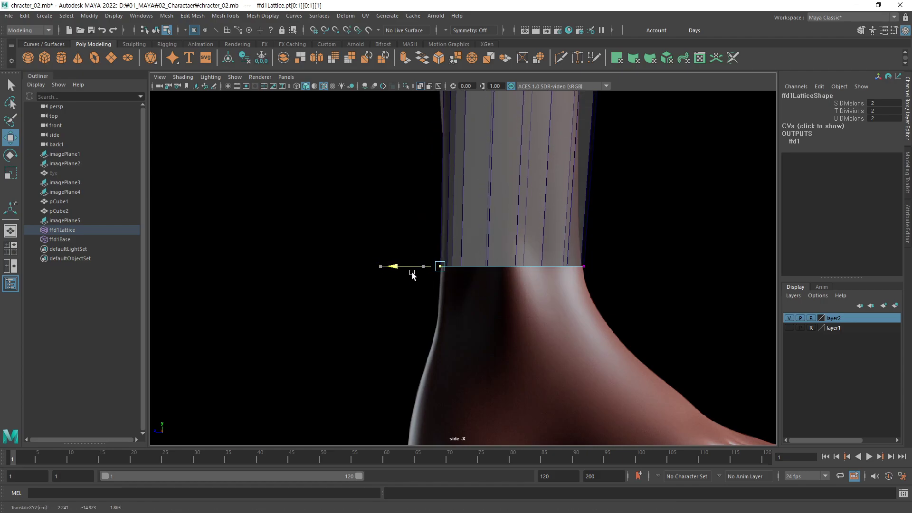
# Maximize the back view on the lower legs with X-ray shading turned on.
pyautogui.press('space')
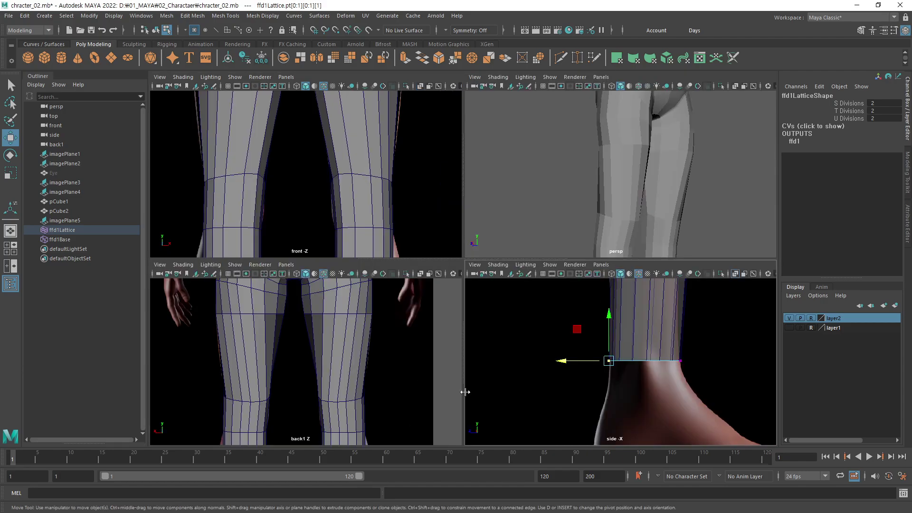
pyautogui.press('space')
pyautogui.keyDown('alt'); pyautogui.moveTo(484, 344); pyautogui.dragTo(443, 315, button='middle'); pyautogui.keyUp('alt')
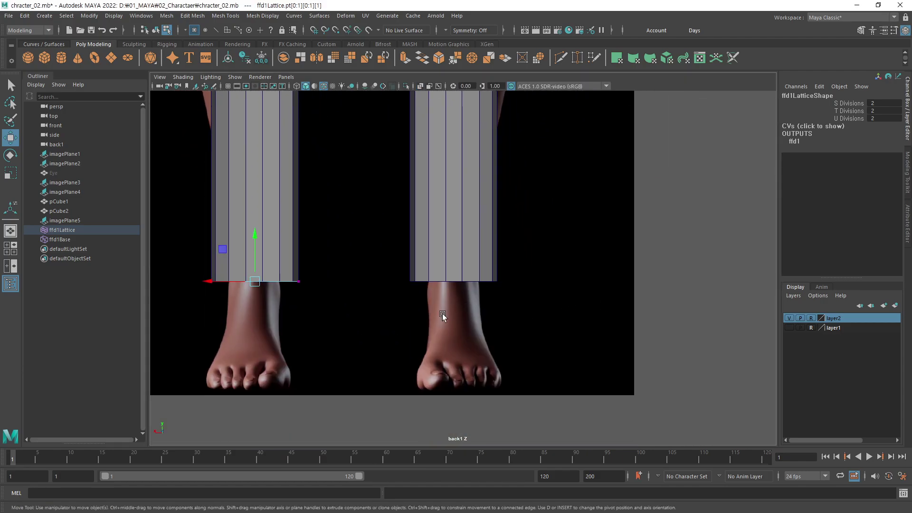
pyautogui.scroll(-2, 601, 285)
pyautogui.keyDown('alt'); pyautogui.moveTo(601, 285); pyautogui.dragTo(620, 264, button='middle'); pyautogui.keyUp('alt')
pyautogui.scroll(2, 459, 248)
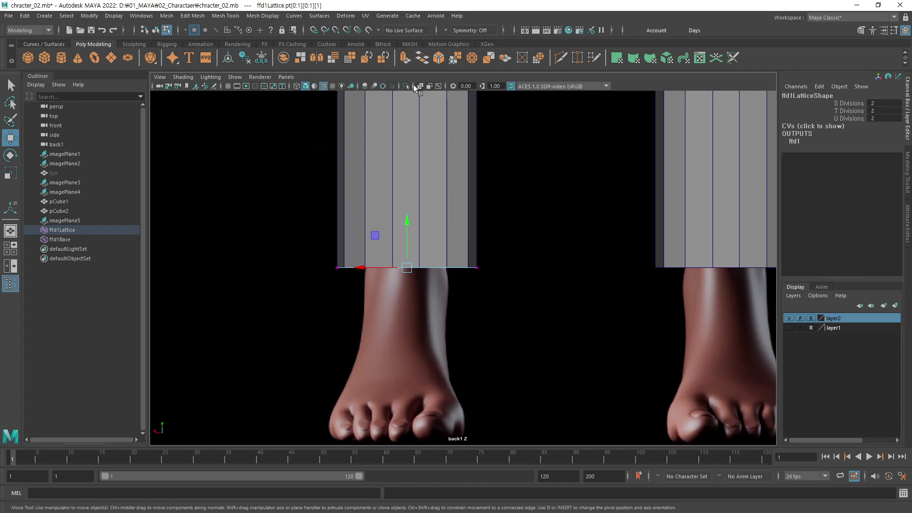
pyautogui.hotkey('alt', 'a')
pyautogui.scroll(2, 534, 238)
# Pull the cuff's left and right lattice points inward in the back view.
pyautogui.moveTo(534, 238); pyautogui.dragTo(410, 309)
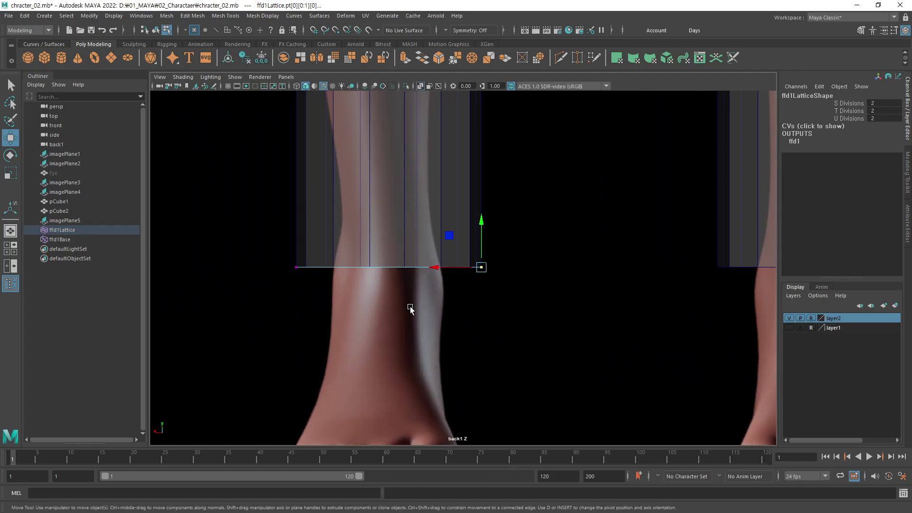
pyautogui.moveTo(441, 276); pyautogui.dragTo(398, 271)
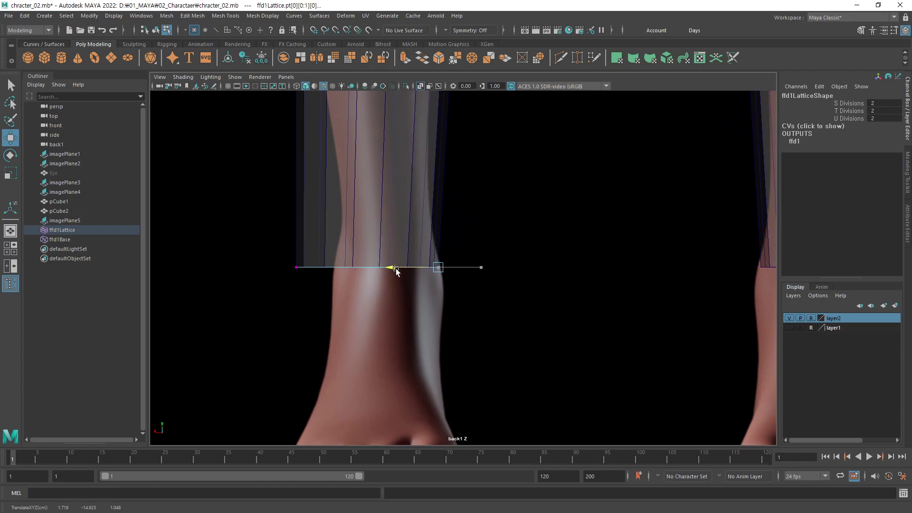
pyautogui.moveTo(271, 238)
pyautogui.mouseDown()
pyautogui.moveTo(326, 285)
pyautogui.moveTo(305, 281)
pyautogui.moveTo(318, 279)
pyautogui.mouseUp()
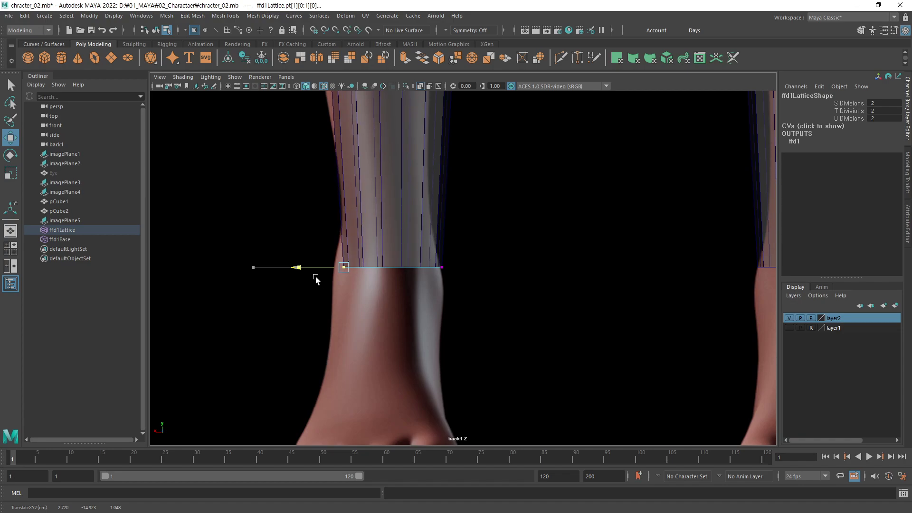
pyautogui.scroll(-3, 322, 279)
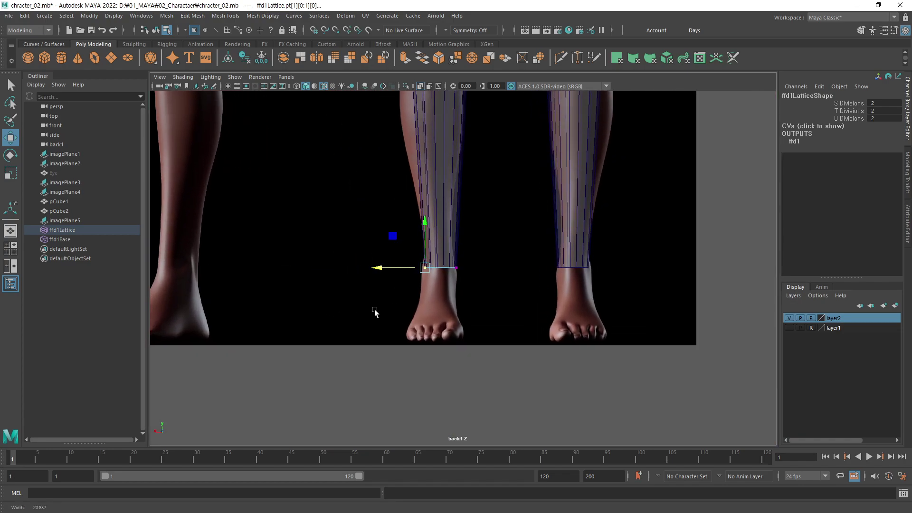
pyautogui.scroll(-1, 332, 304)
pyautogui.moveTo(363, 297)
pyautogui.keyDown('alt'); pyautogui.mouseDown(button='middle')
pyautogui.moveTo(594, 297)
pyautogui.moveTo(586, 297)
pyautogui.mouseUp(button='middle'); pyautogui.keyUp('alt')
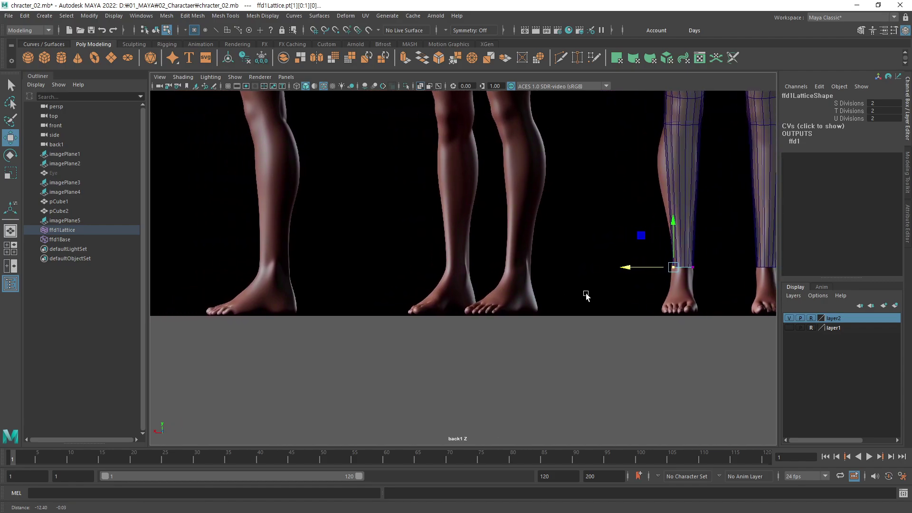
# Raise the lattice's bottom edge and move its front and back corners inward in side view.
pyautogui.press('space')
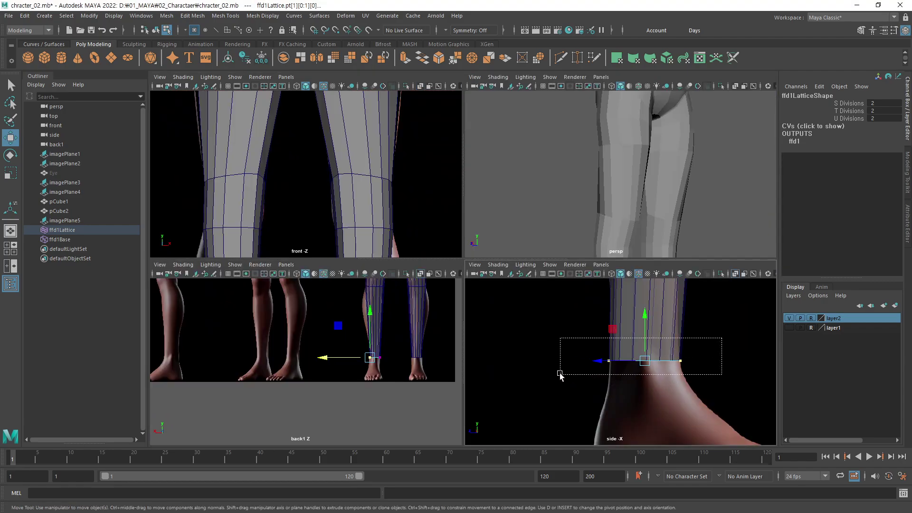
pyautogui.scroll(-2, 596, 373)
pyautogui.press('space')
pyautogui.moveTo(427, 216)
pyautogui.mouseDown()
pyautogui.moveTo(427, 141)
pyautogui.moveTo(427, 184)
pyautogui.mouseUp()
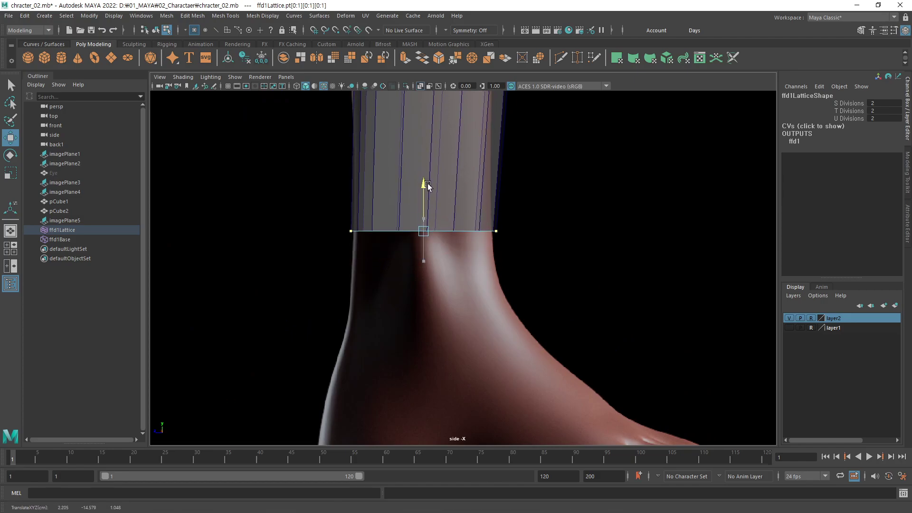
pyautogui.moveTo(545, 205); pyautogui.dragTo(467, 263)
pyautogui.keyDown('alt'); pyautogui.moveTo(468, 263); pyautogui.dragTo(535, 264, button='middle'); pyautogui.keyUp('alt')
pyautogui.keyDown('alt'); pyautogui.moveTo(535, 264); pyautogui.dragTo(694, 261, button='right'); pyautogui.keyUp('alt')
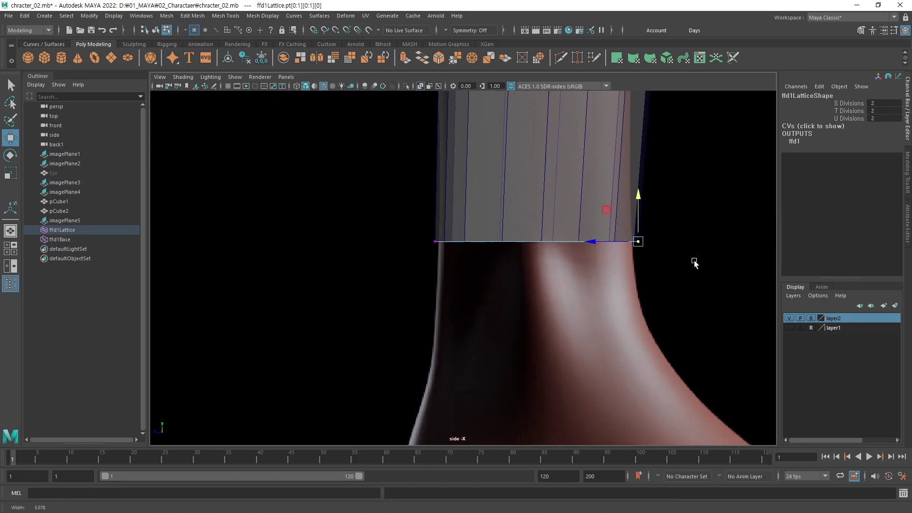
pyautogui.keyDown('alt'); pyautogui.moveTo(694, 261); pyautogui.dragTo(539, 236, button='middle'); pyautogui.keyUp('alt')
pyautogui.moveTo(541, 221); pyautogui.dragTo(539, 225)
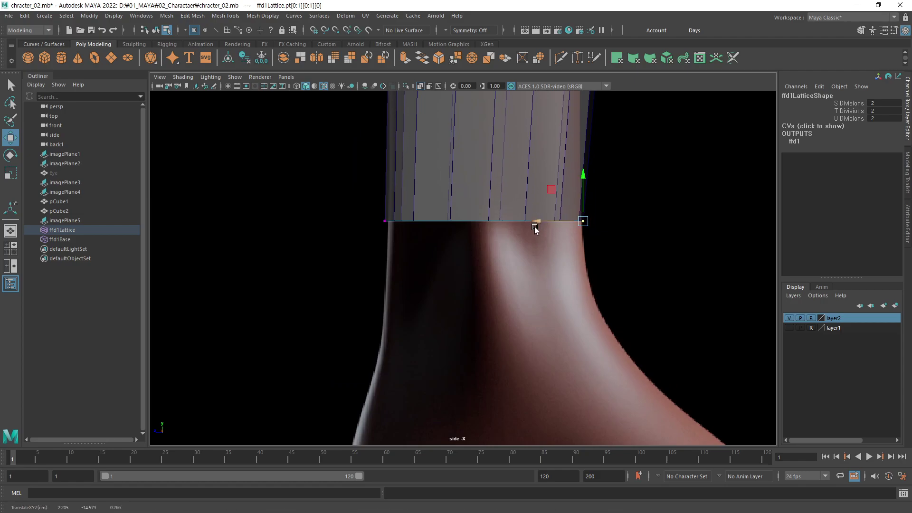
pyautogui.click(386, 220)
pyautogui.moveTo(368, 219); pyautogui.dragTo(366, 222)
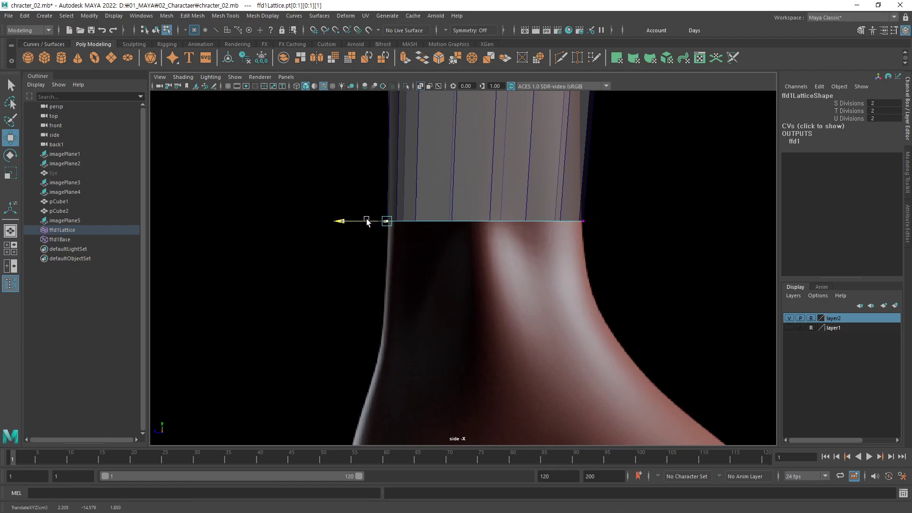
# Widen the cuff's left side slightly and raise the whole lattice in the back view.
pyautogui.press('space')
pyautogui.press('space')
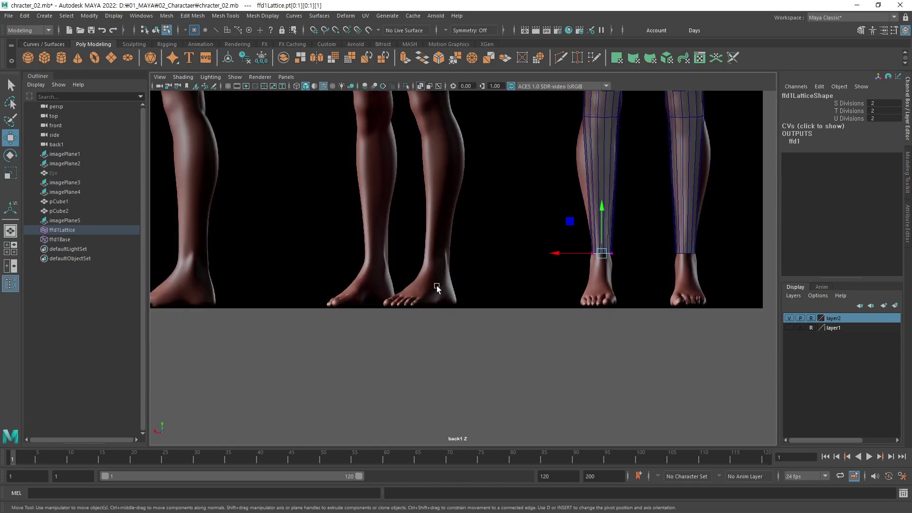
pyautogui.scroll(3, 437, 286)
pyautogui.keyDown('alt'); pyautogui.moveTo(437, 286); pyautogui.dragTo(391, 320, button='middle'); pyautogui.keyUp('alt')
pyautogui.scroll(2, 481, 315)
pyautogui.moveTo(480, 316)
pyautogui.keyDown('alt'); pyautogui.mouseDown(button='middle')
pyautogui.moveTo(572, 323)
pyautogui.moveTo(549, 297)
pyautogui.mouseUp(button='middle'); pyautogui.keyUp('alt')
pyautogui.moveTo(536, 276)
pyautogui.mouseDown()
pyautogui.moveTo(505, 308)
pyautogui.moveTo(490, 289)
pyautogui.mouseUp()
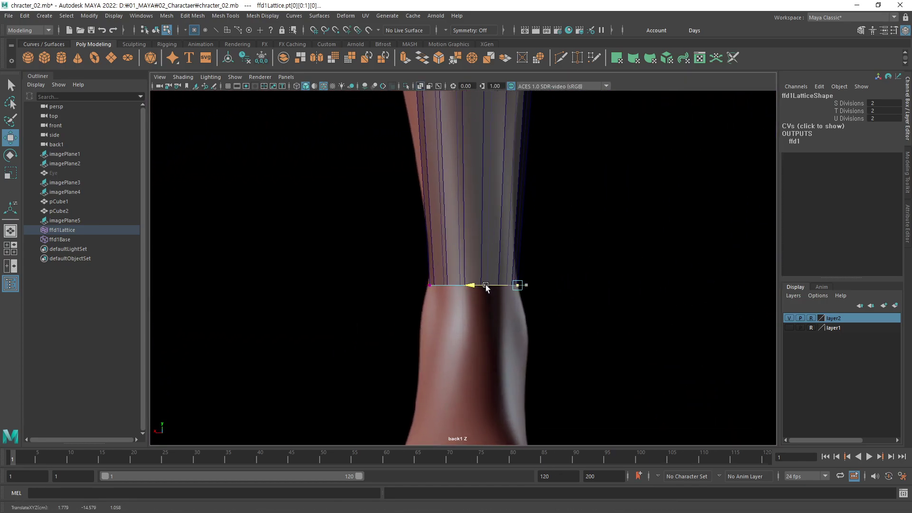
pyautogui.moveTo(398, 267)
pyautogui.mouseDown()
pyautogui.moveTo(438, 298)
pyautogui.moveTo(414, 284)
pyautogui.mouseUp()
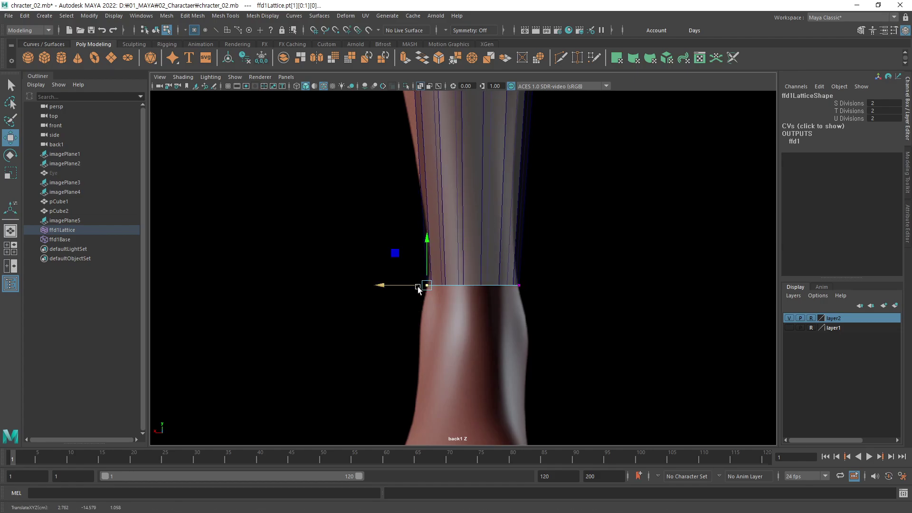
pyautogui.moveTo(578, 261); pyautogui.dragTo(413, 306)
pyautogui.moveTo(472, 245)
pyautogui.mouseDown()
pyautogui.moveTo(483, 239)
pyautogui.moveTo(509, 290)
pyautogui.moveTo(479, 281)
pyautogui.mouseUp()
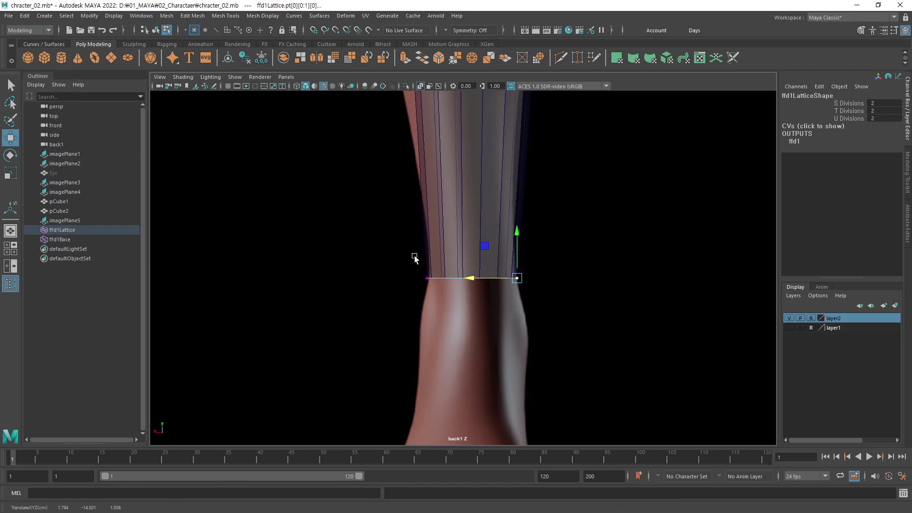
pyautogui.moveTo(413, 256); pyautogui.dragTo(418, 285)
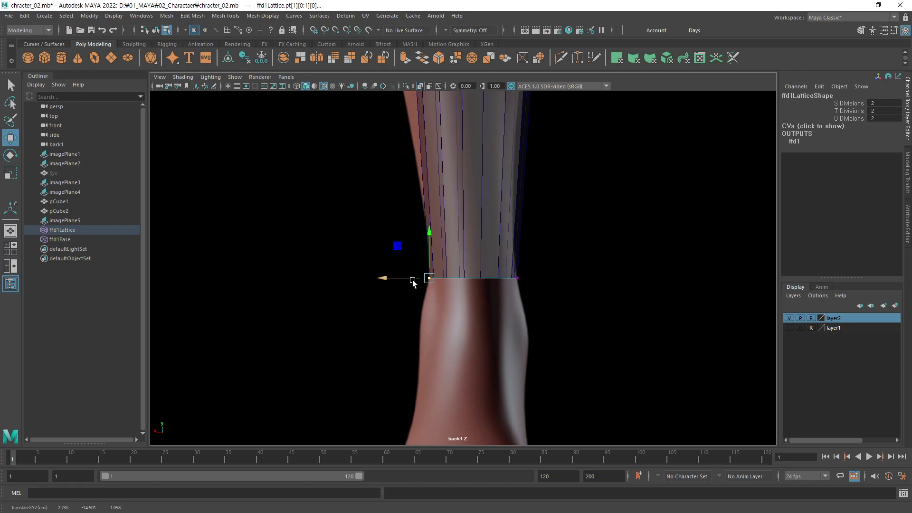
# Pull the cuff's back-end lattice points inward in the side view.
pyautogui.press('space')
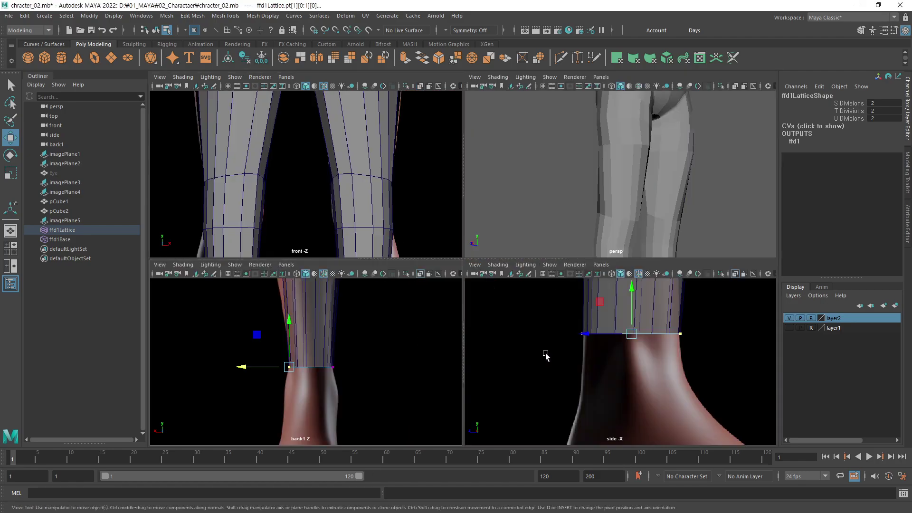
pyautogui.scroll(5, 623, 312)
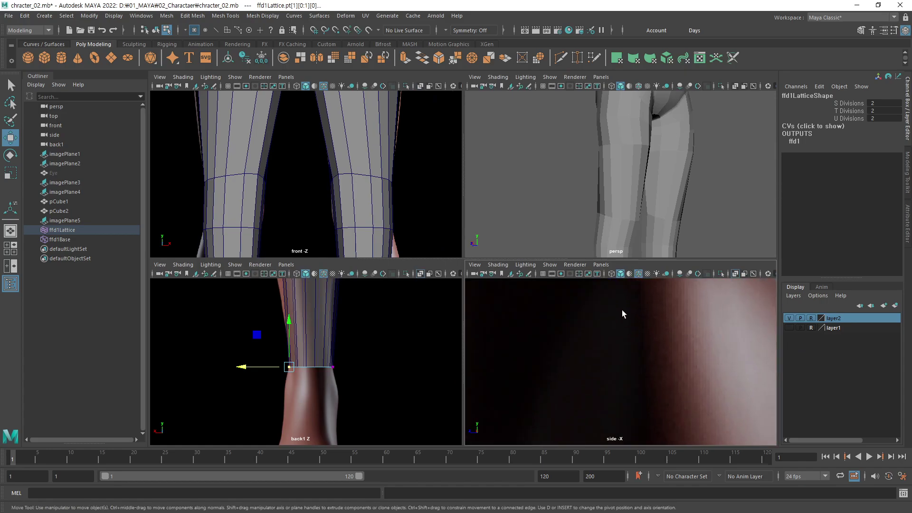
pyautogui.scroll(-5, 543, 393)
pyautogui.scroll(2, 621, 360)
pyautogui.scroll(3, 621, 360)
pyautogui.scroll(1, 643, 363)
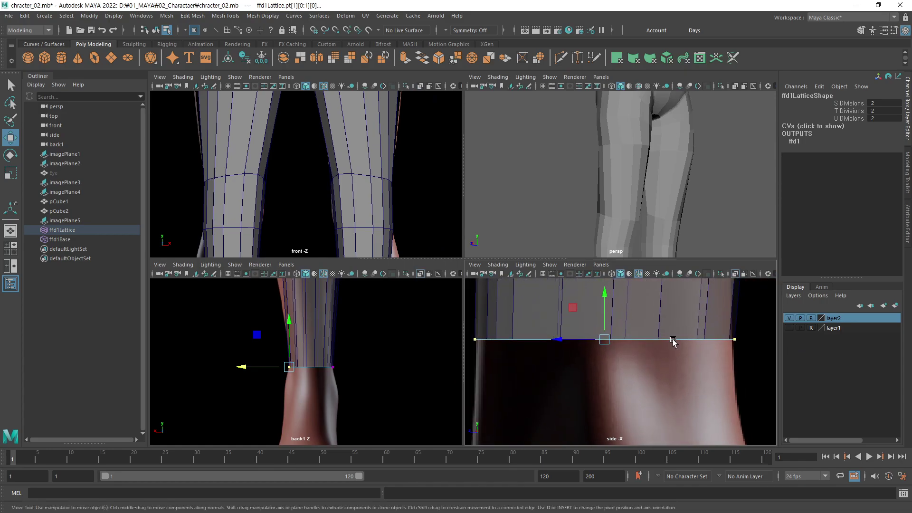
pyautogui.moveTo(748, 328); pyautogui.dragTo(698, 345)
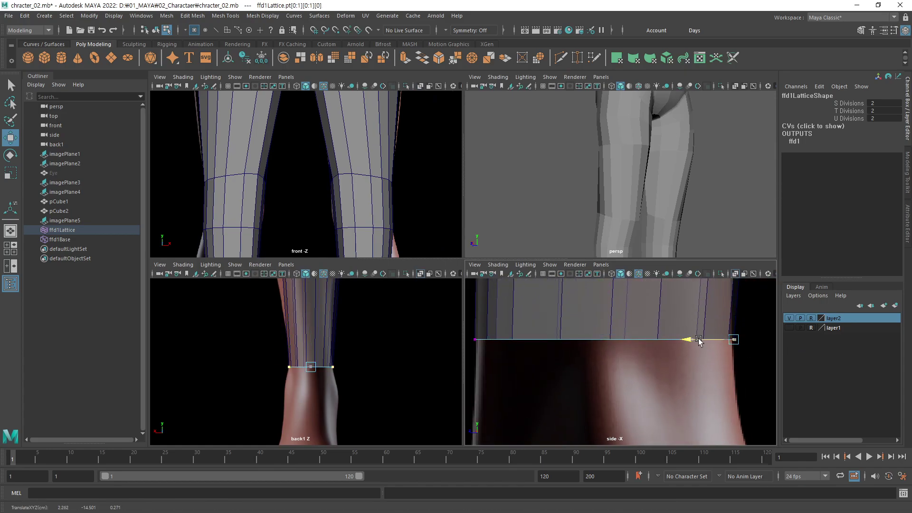
pyautogui.keyDown('alt'); pyautogui.moveTo(698, 340); pyautogui.dragTo(787, 345, button='middle'); pyautogui.keyUp('alt')
# Select the front-end lattice point and frame the cuff in side and back views.
pyautogui.moveTo(574, 361); pyautogui.dragTo(575, 362)
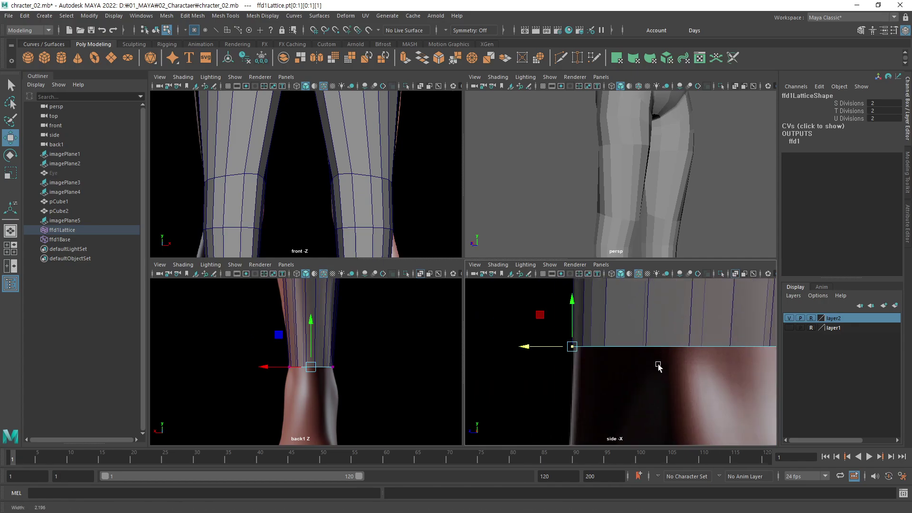
pyautogui.scroll(-3, 627, 385)
pyautogui.scroll(-1, 627, 384)
pyautogui.scroll(-1, 627, 384)
pyautogui.keyDown('alt'); pyautogui.moveTo(627, 384); pyautogui.dragTo(596, 348, button='middle'); pyautogui.keyUp('alt')
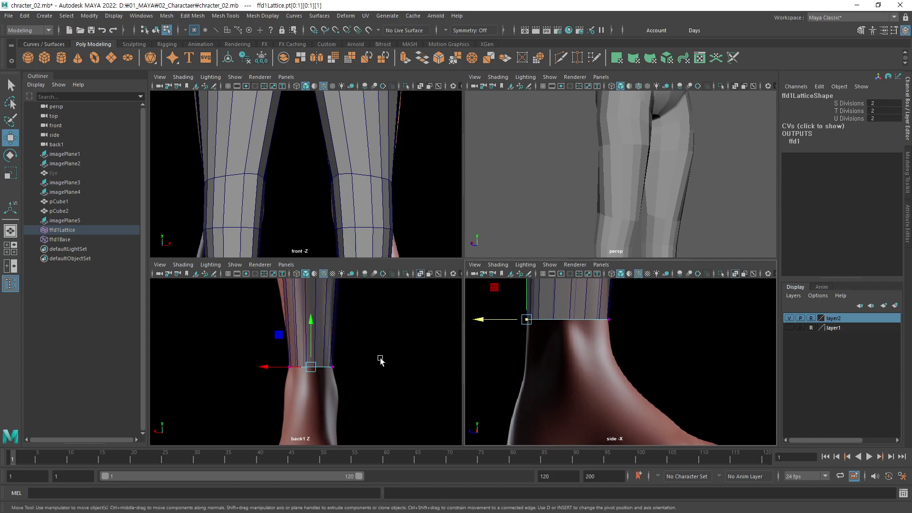
pyautogui.keyDown('alt'); pyautogui.moveTo(379, 362); pyautogui.dragTo(433, 325, button='right'); pyautogui.keyUp('alt')
pyautogui.keyDown('alt'); pyautogui.moveTo(434, 325); pyautogui.dragTo(285, 332, button='middle'); pyautogui.keyUp('alt')
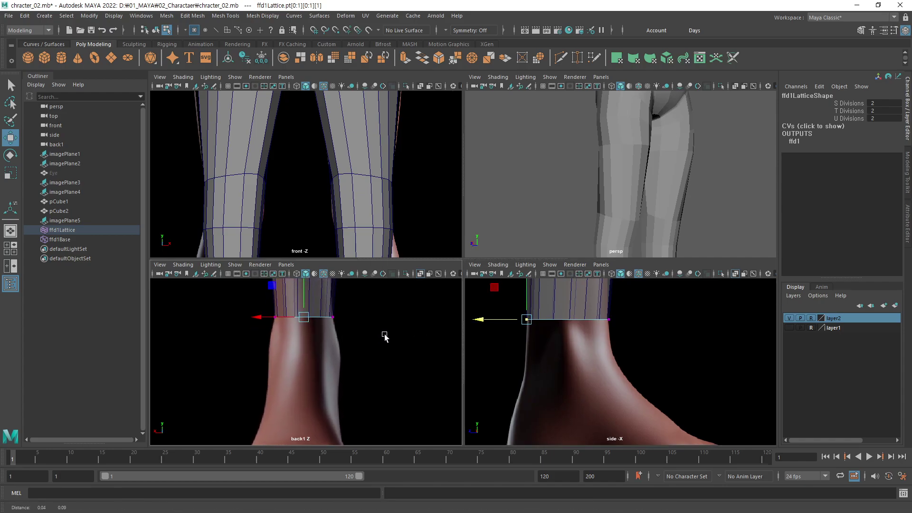
# Zoom the views around the cuff and frame both legs in perspective.
pyautogui.scroll(2, 386, 196)
pyautogui.scroll(-5, 386, 196)
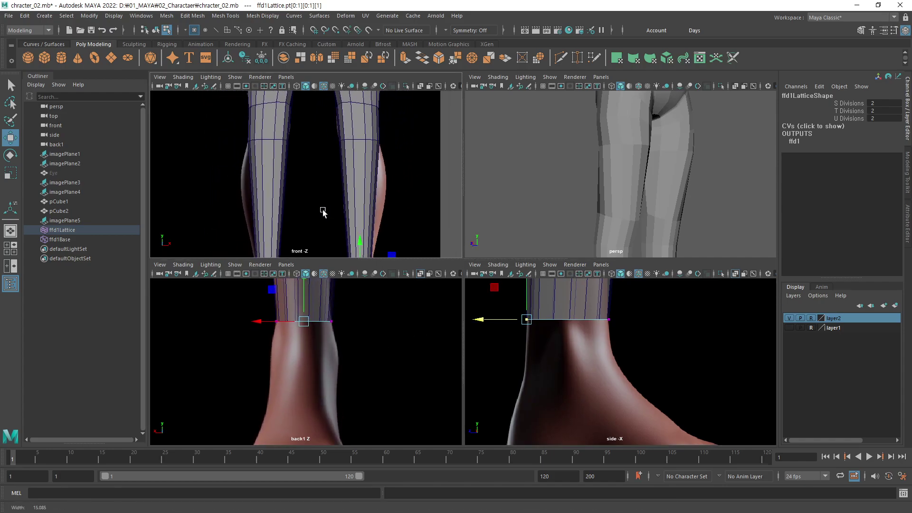
pyautogui.scroll(1, 367, 185)
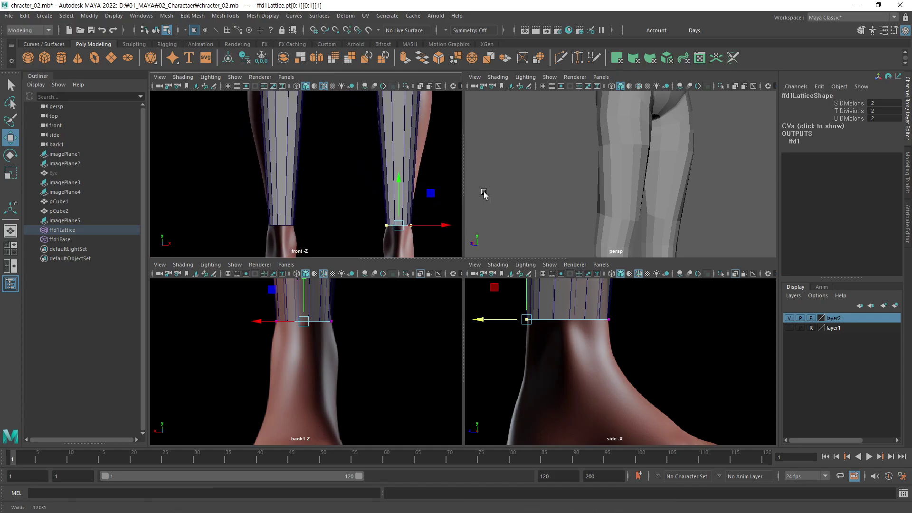
pyautogui.scroll(2, 380, 194)
pyautogui.scroll(2, 356, 199)
pyautogui.scroll(2, 408, 174)
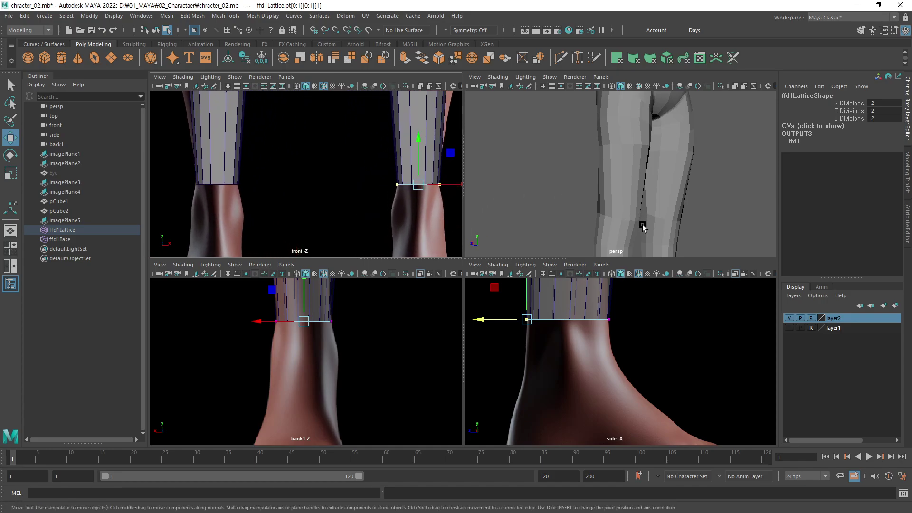
pyautogui.scroll(-3, 643, 227)
pyautogui.scroll(-2, 682, 190)
pyautogui.moveTo(682, 190)
pyautogui.keyDown('alt'); pyautogui.mouseDown(button='middle')
pyautogui.moveTo(653, 169)
pyautogui.moveTo(651, 204)
pyautogui.moveTo(634, 206)
pyautogui.mouseUp(button='middle'); pyautogui.keyUp('alt')
# Bake the ankle lattice into pCube1 by deleting its history, then frame the legs.
pyautogui.press('F8')
pyautogui.click(620, 172)
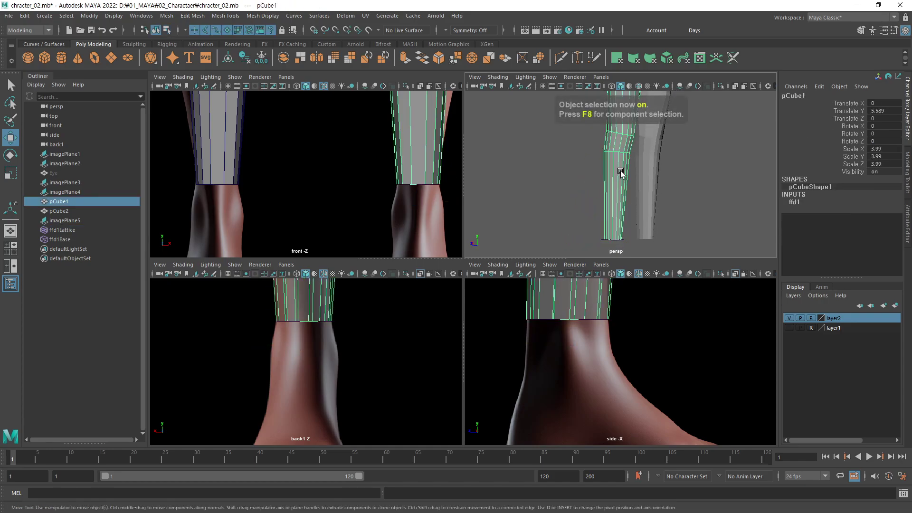
pyautogui.hotkey('alt', 'shift', 'd')
pyautogui.scroll(2, 648, 198)
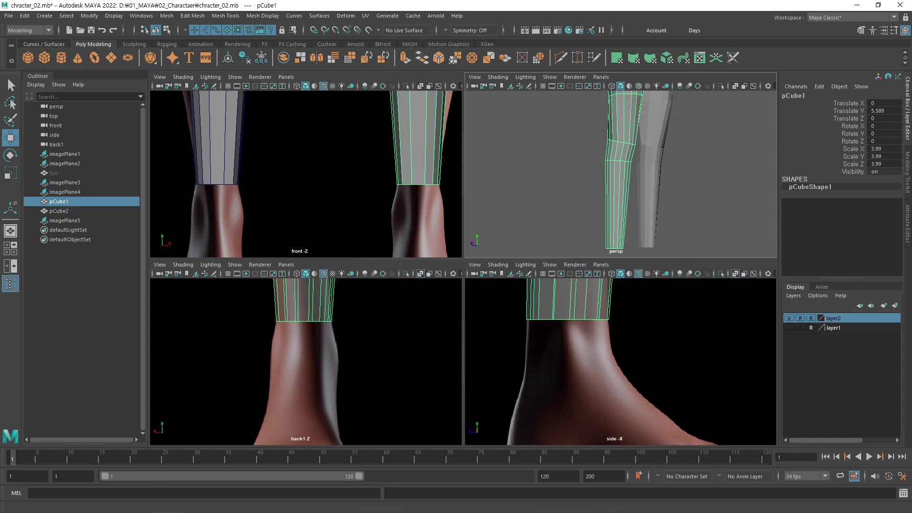
pyautogui.hotkey('shift', 'f')
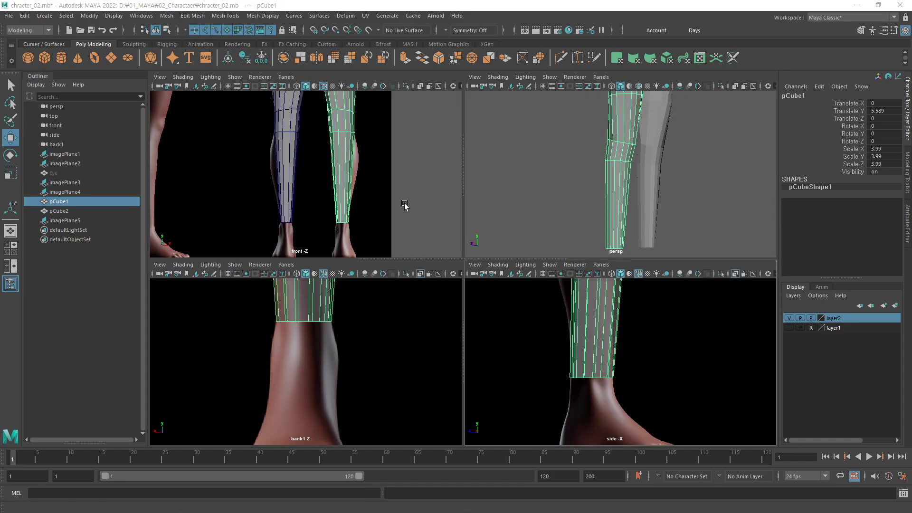
pyautogui.keyDown('alt'); pyautogui.moveTo(325, 158); pyautogui.dragTo(346, 158, button='middle'); pyautogui.keyUp('alt')
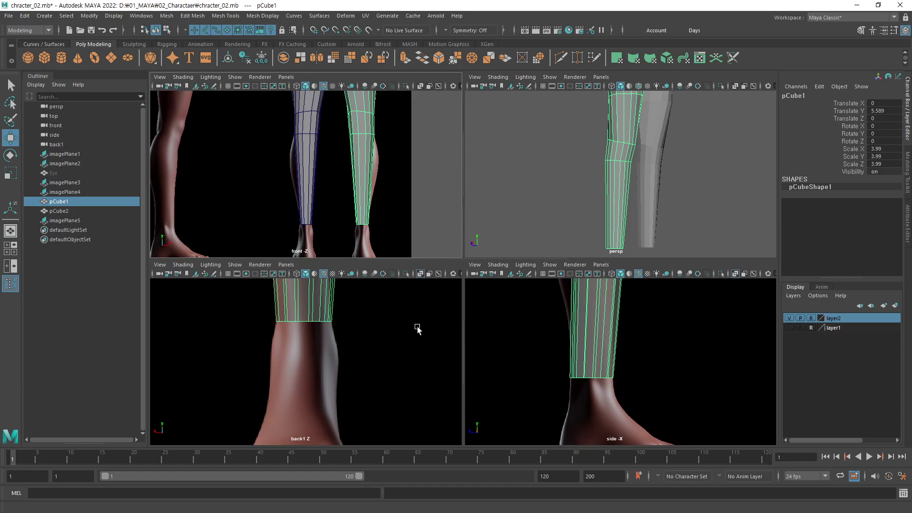
# Maximize the side view and zoom it onto the thigh.
pyautogui.press('space')
pyautogui.scroll(-3, 440, 281)
pyautogui.scroll(-2, 440, 281)
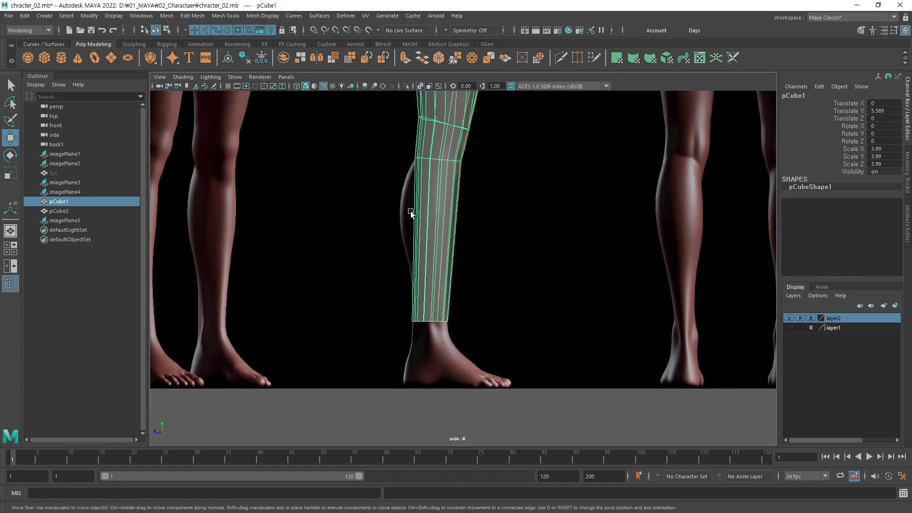
pyautogui.keyDown('alt'); pyautogui.moveTo(407, 213); pyautogui.dragTo(513, 230, button='middle'); pyautogui.keyUp('alt')
pyautogui.scroll(2, 743, 209)
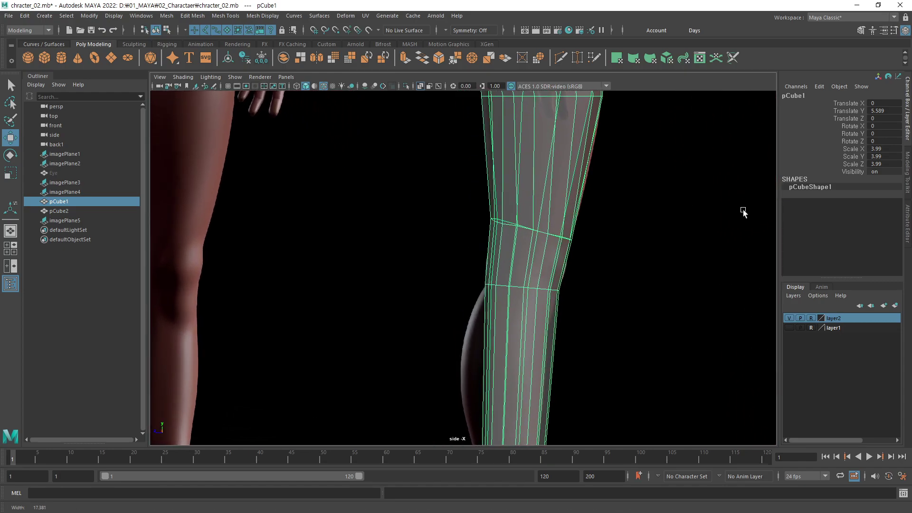
pyautogui.scroll(3, 635, 266)
pyautogui.scroll(3, 635, 266)
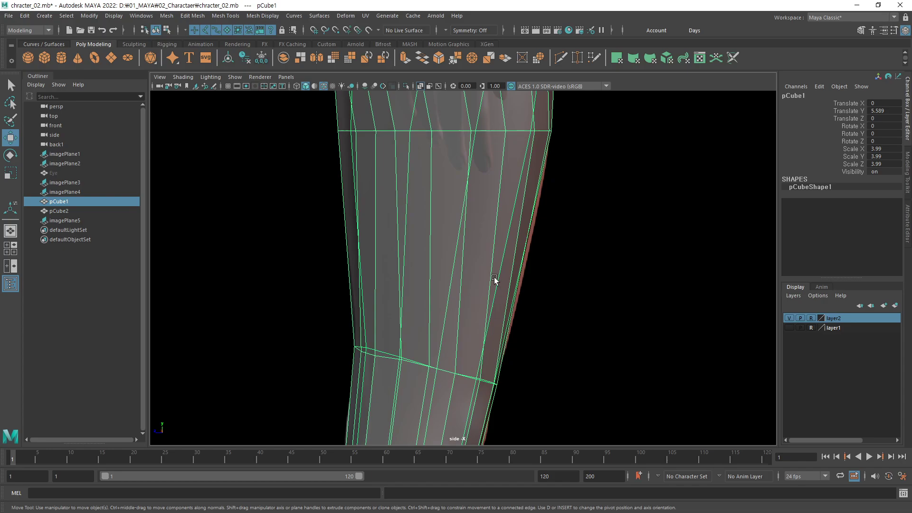
pyautogui.moveTo(494, 279)
pyautogui.keyDown('alt'); pyautogui.mouseDown(button='middle')
pyautogui.moveTo(466, 253)
pyautogui.moveTo(468, 350)
pyautogui.moveTo(551, 225)
pyautogui.mouseUp(button='middle'); pyautogui.keyUp('alt')
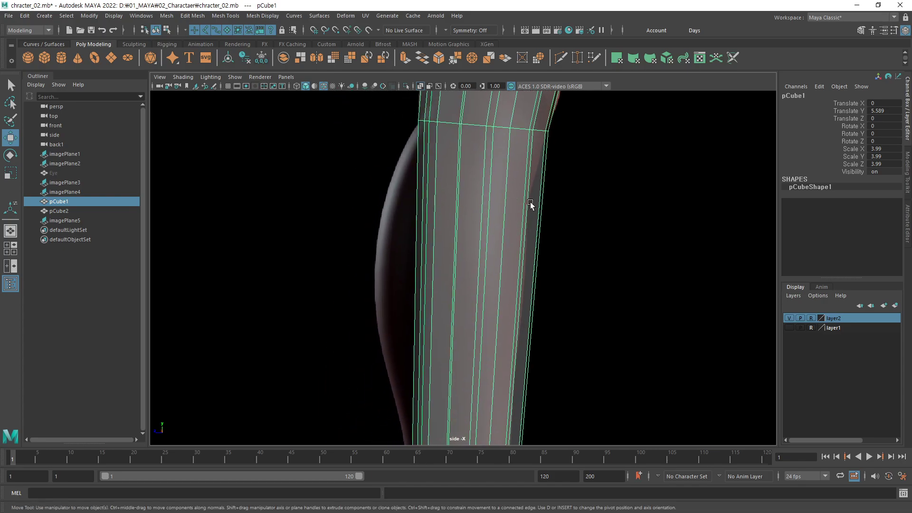
pyautogui.moveTo(489, 340)
pyautogui.keyDown('alt'); pyautogui.mouseDown(button='middle')
pyautogui.moveTo(491, 272)
pyautogui.moveTo(503, 371)
pyautogui.mouseUp(button='middle'); pyautogui.keyUp('alt')
pyautogui.scroll(2, 499, 257)
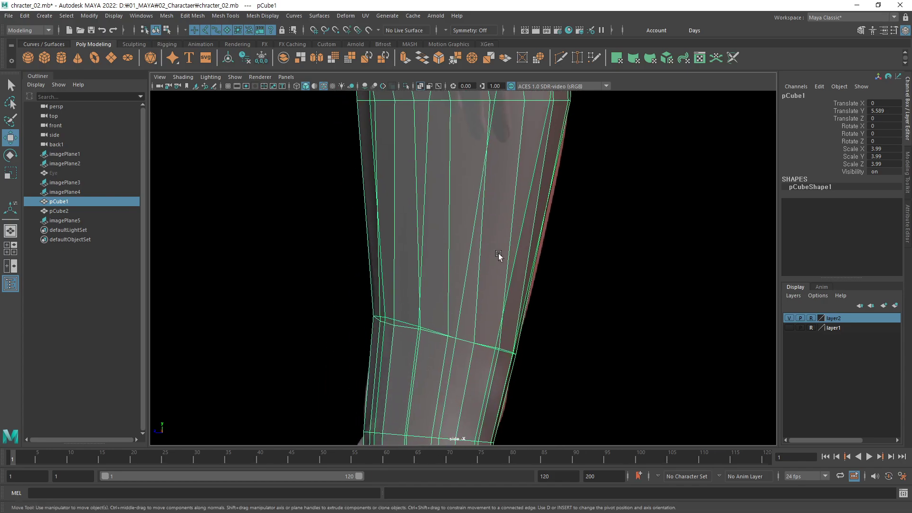
pyautogui.keyDown('alt'); pyautogui.moveTo(499, 256); pyautogui.dragTo(541, 294, button='middle'); pyautogui.keyUp('alt')
# Slice two edge loops across the thigh with Multi-Cut.
pyautogui.click(560, 58)
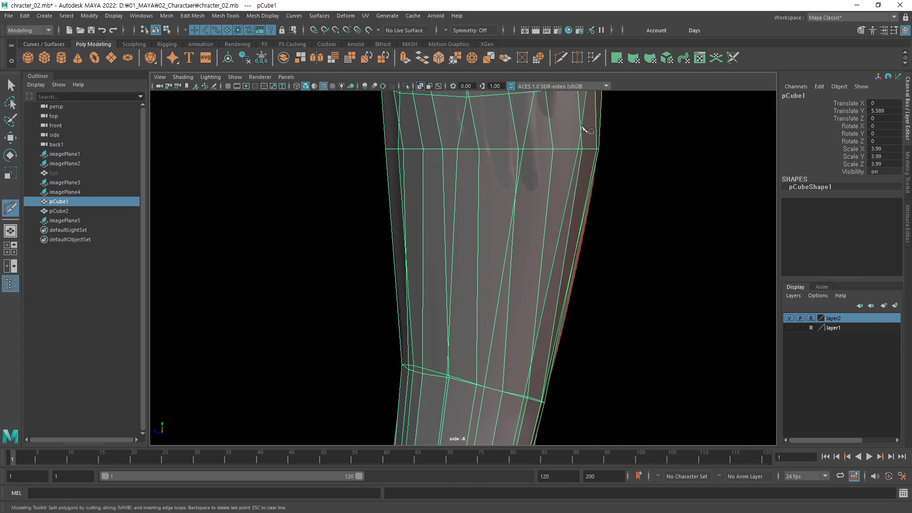
pyautogui.click(597, 248)
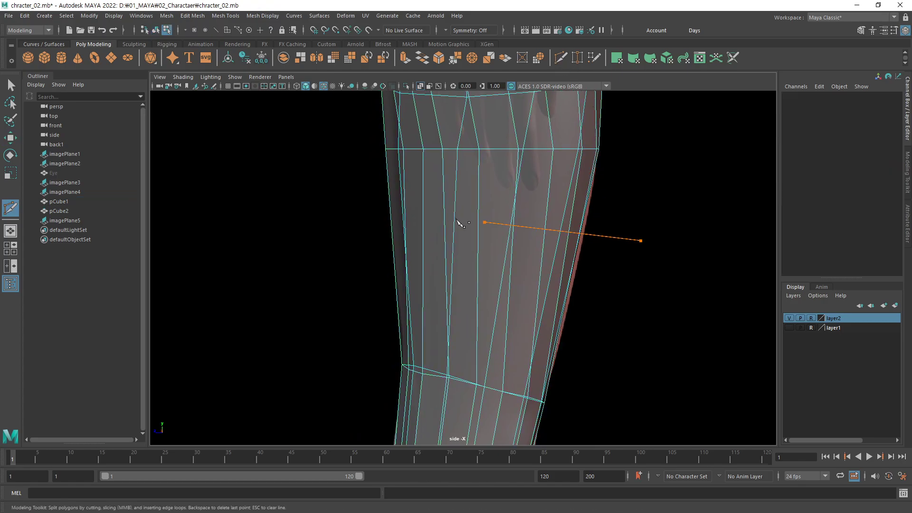
pyautogui.moveTo(336, 217); pyautogui.dragTo(333, 214)
pyautogui.click(568, 234)
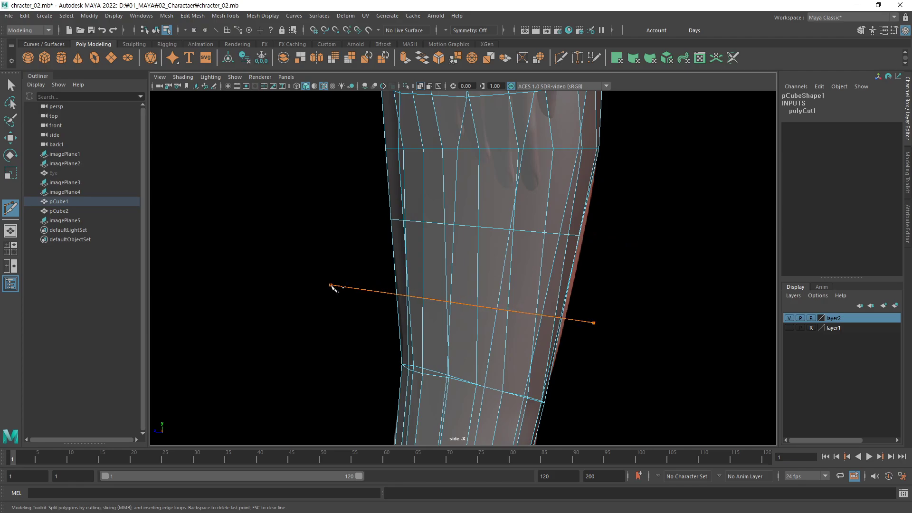
pyautogui.moveTo(331, 285); pyautogui.dragTo(332, 287)
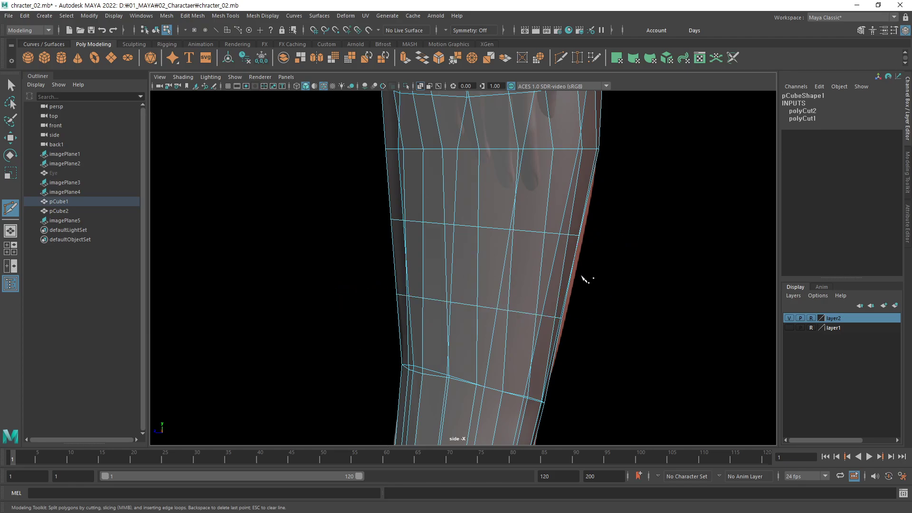
pyautogui.press('q')
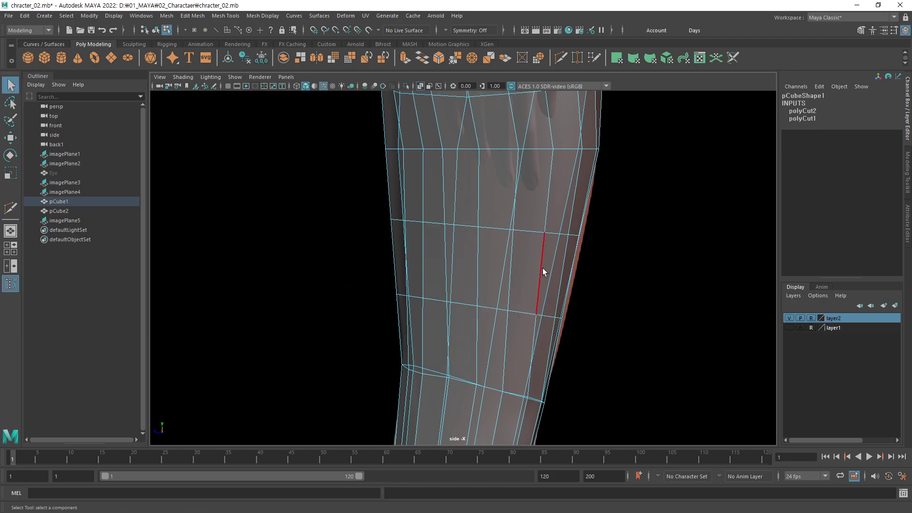
# Switch to edge mode and pick edges on the thigh.
pyautogui.press('F10')
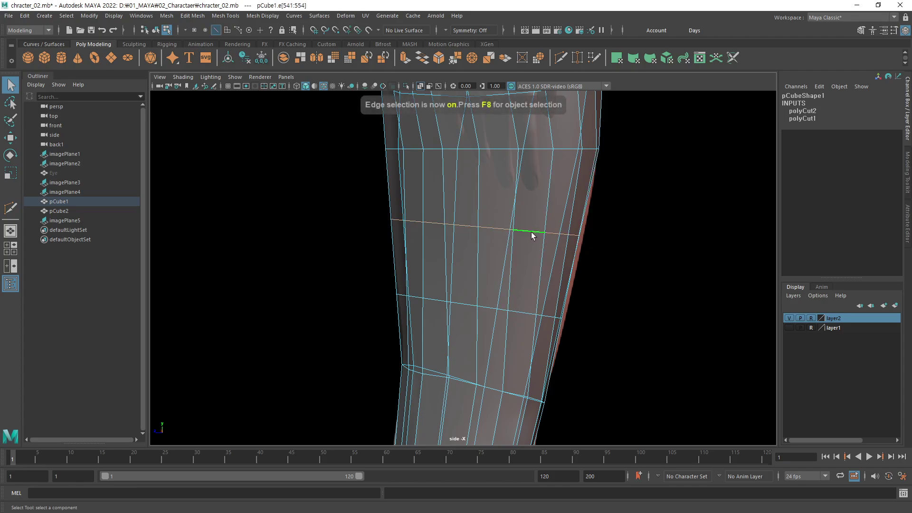
pyautogui.click(635, 258)
pyautogui.click(562, 294)
pyautogui.click(559, 253)
# Wrap the upper new edge loop in a lattice and select its back points.
pyautogui.click(534, 234)
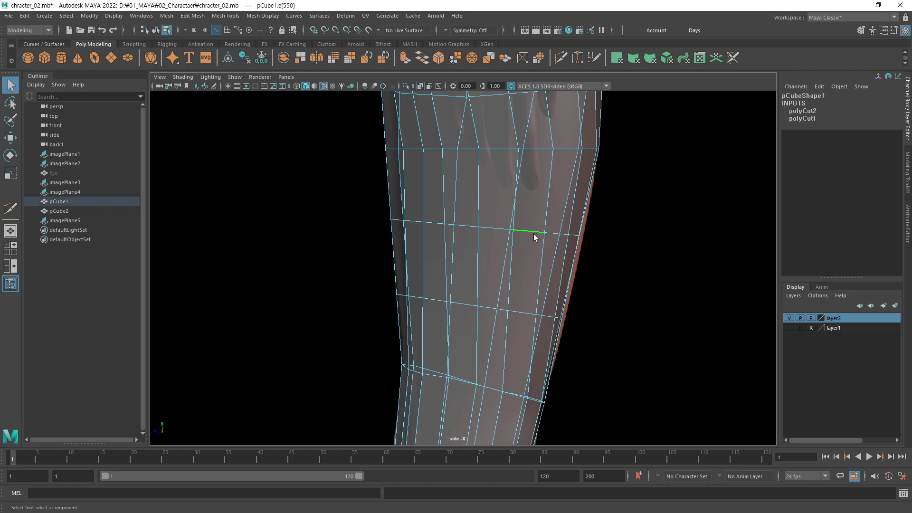
pyautogui.click(638, 272)
pyautogui.doubleClick(534, 233)
pyautogui.click(346, 16)
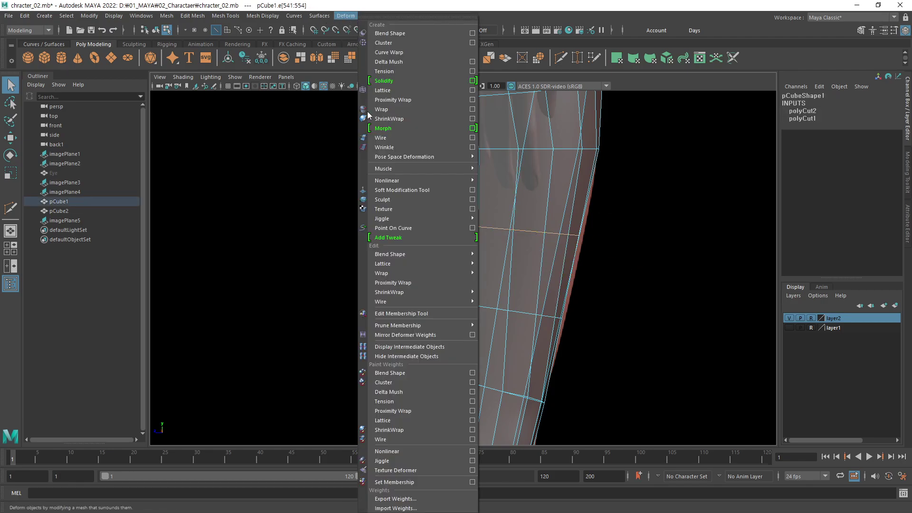
pyautogui.click(405, 99)
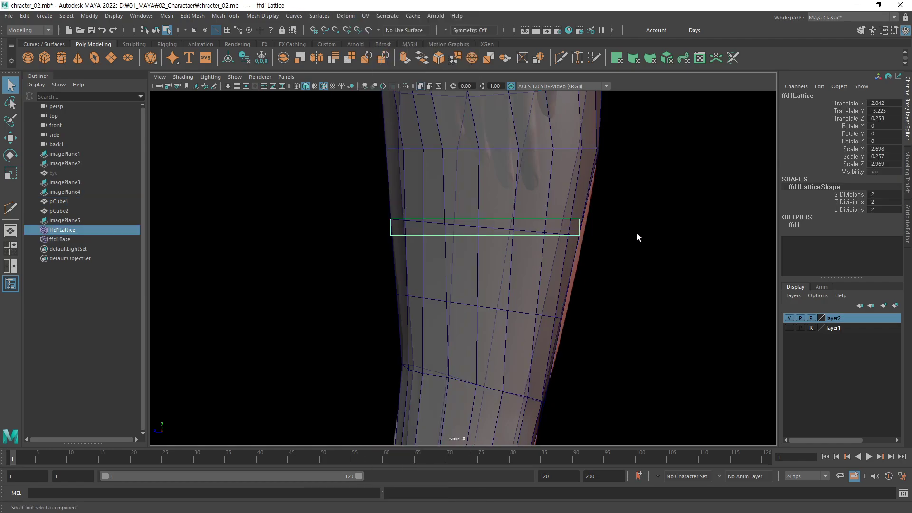
pyautogui.moveTo(637, 237); pyautogui.dragTo(614, 234, button='right')
pyautogui.scroll(3, 681, 230)
pyautogui.moveTo(677, 188); pyautogui.dragTo(560, 265)
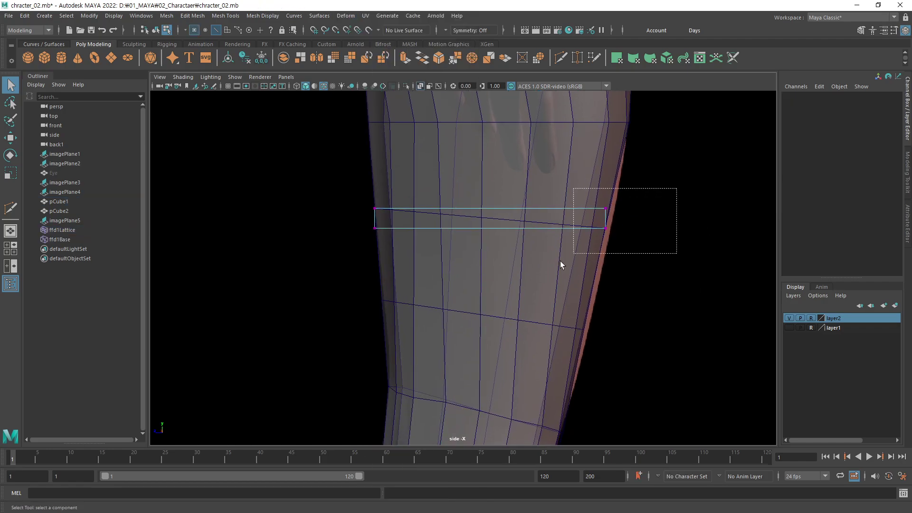
pyautogui.press('w')
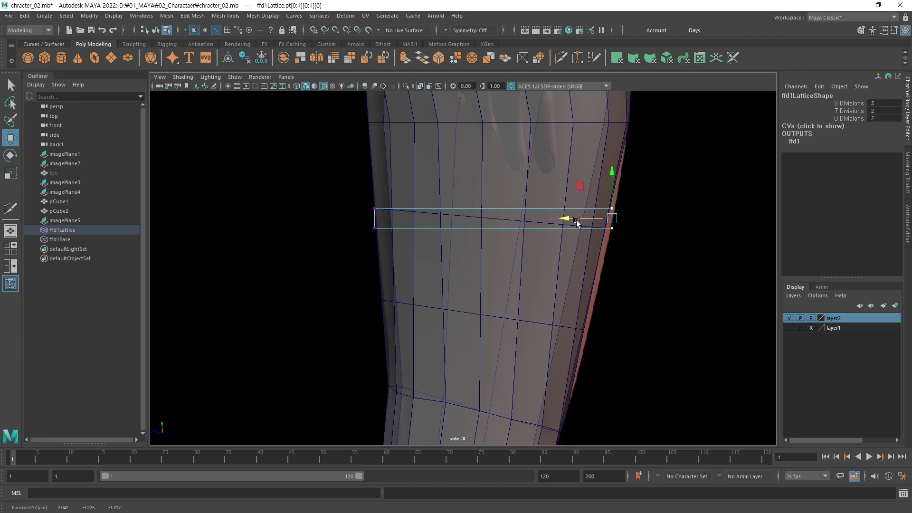
# Undo, then wrap the upper thigh edge loop in a fresh lattice.
pyautogui.hotkey('ctrl', 'z')
pyautogui.hotkey('ctrl', 'z')
pyautogui.hotkey('ctrl', 'z')
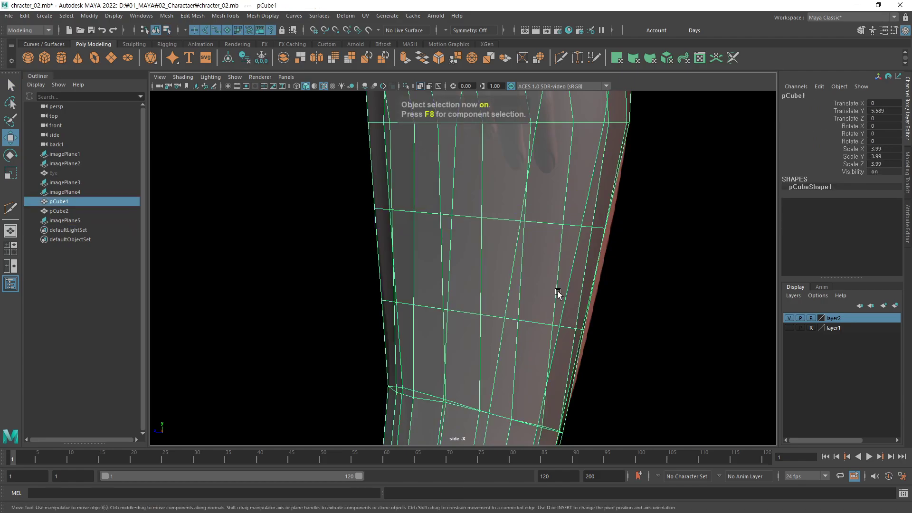
pyautogui.press('F10')
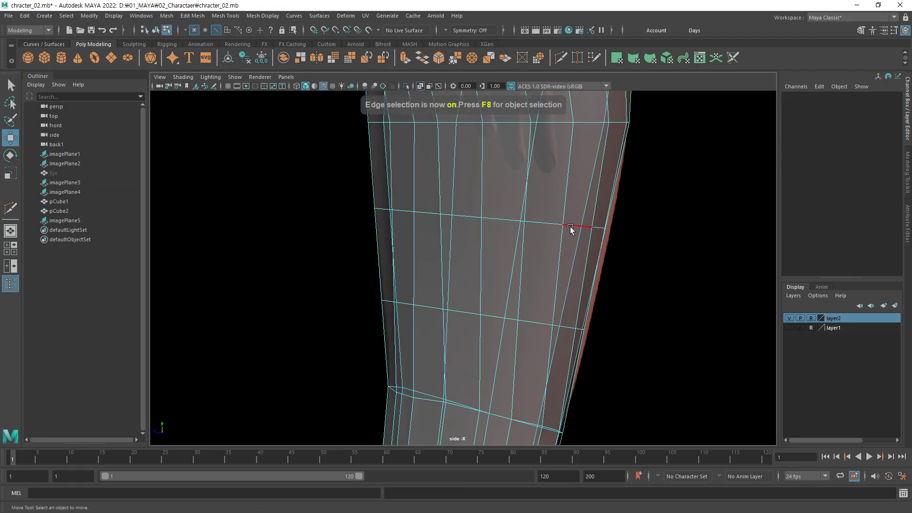
pyautogui.doubleClick(570, 228)
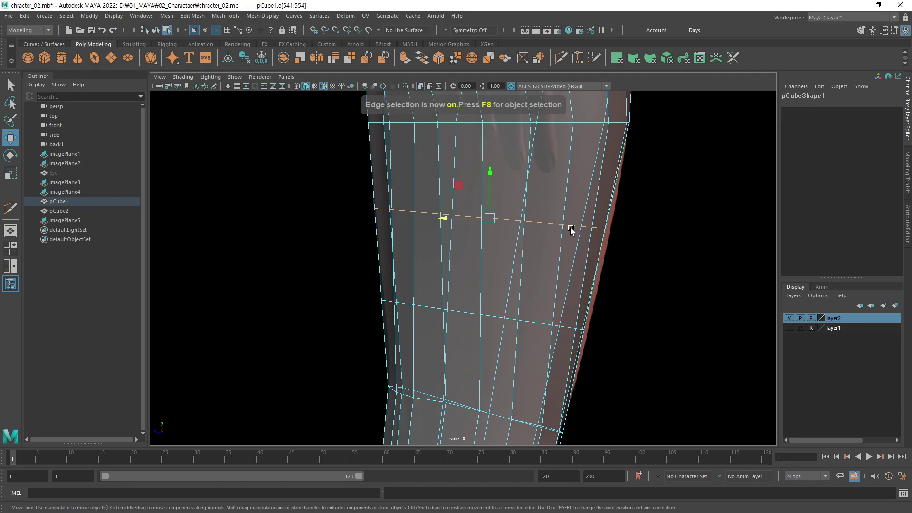
pyautogui.click(259, 19)
pyautogui.moveTo(346, 15)
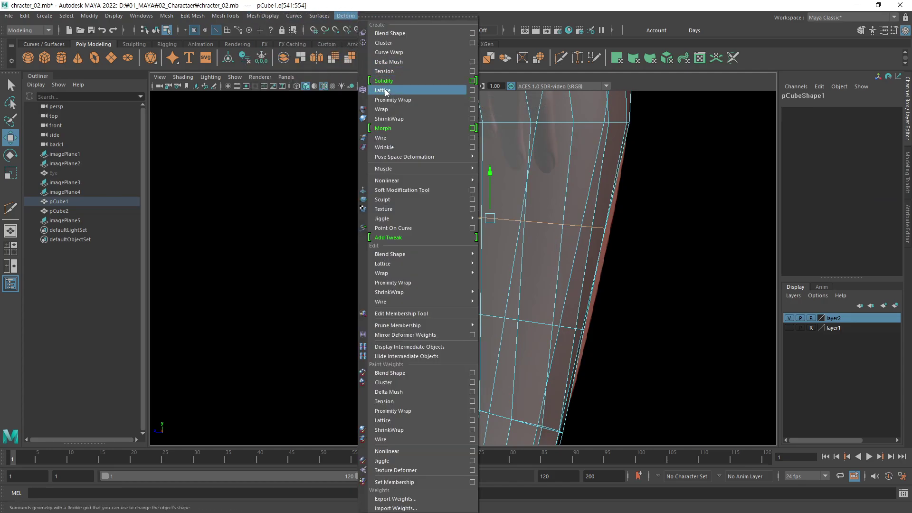
pyautogui.click(386, 90)
# Select the lattice's left-side points and shift them sideways.
pyautogui.moveTo(636, 223); pyautogui.dragTo(617, 235, button='right')
pyautogui.moveTo(648, 204); pyautogui.dragTo(569, 221)
pyautogui.moveTo(403, 198); pyautogui.dragTo(309, 256)
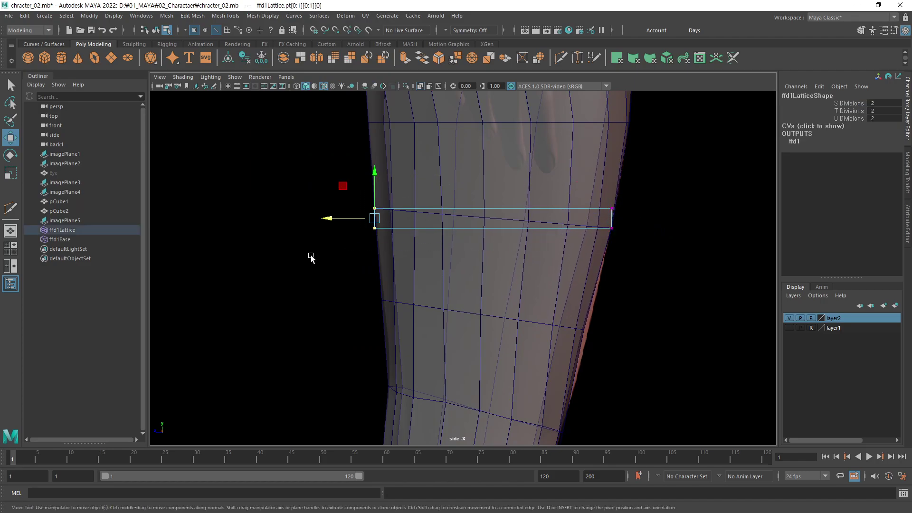
pyautogui.moveTo(331, 218); pyautogui.dragTo(344, 225)
# In the enlarged back view, move the lattice's left-edge points to the left.
pyautogui.press('space')
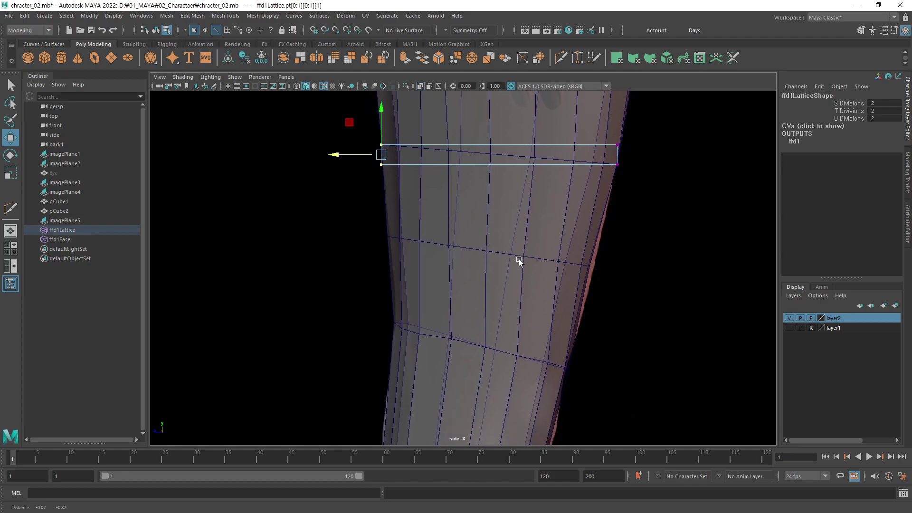
pyautogui.press('space')
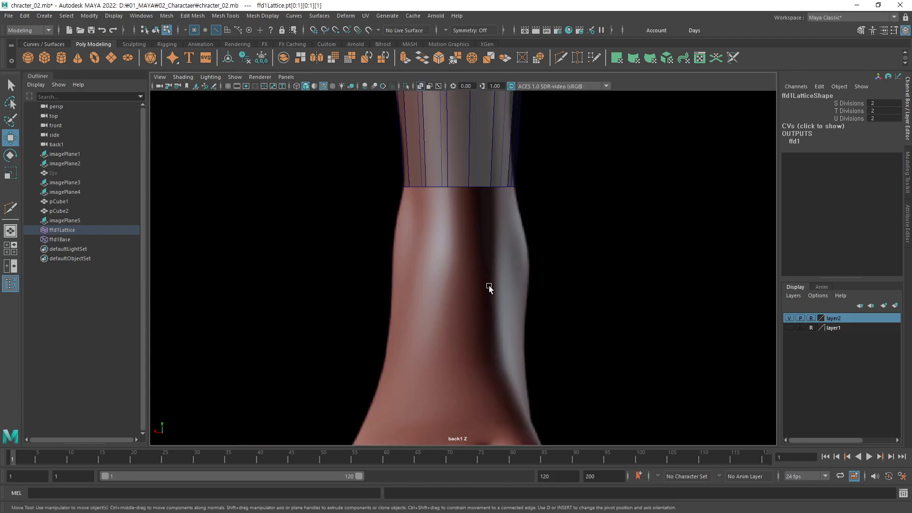
pyautogui.press('f')
pyautogui.scroll(-3, 561, 283)
pyautogui.scroll(1, 546, 285)
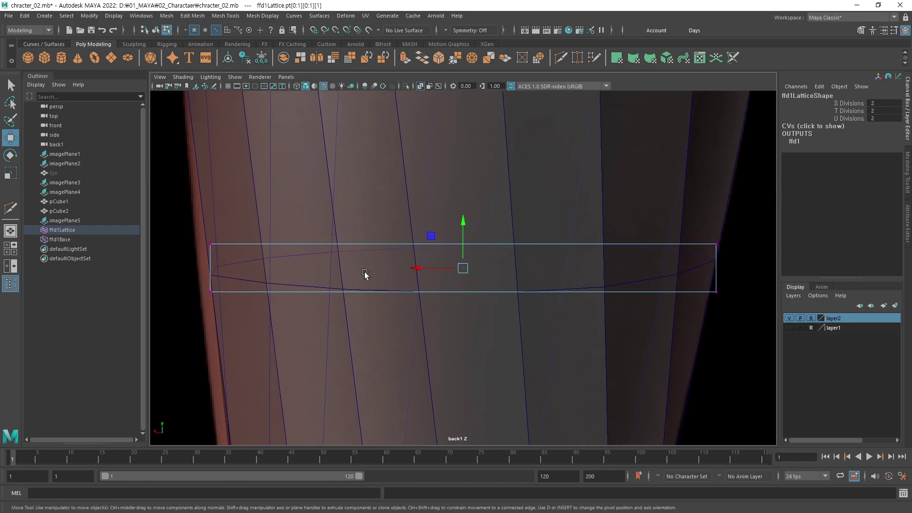
pyautogui.moveTo(295, 210); pyautogui.dragTo(169, 349)
pyautogui.keyDown('alt'); pyautogui.moveTo(240, 300); pyautogui.dragTo(379, 266, button='middle'); pyautogui.keyUp('alt')
pyautogui.moveTo(330, 235); pyautogui.dragTo(312, 238)
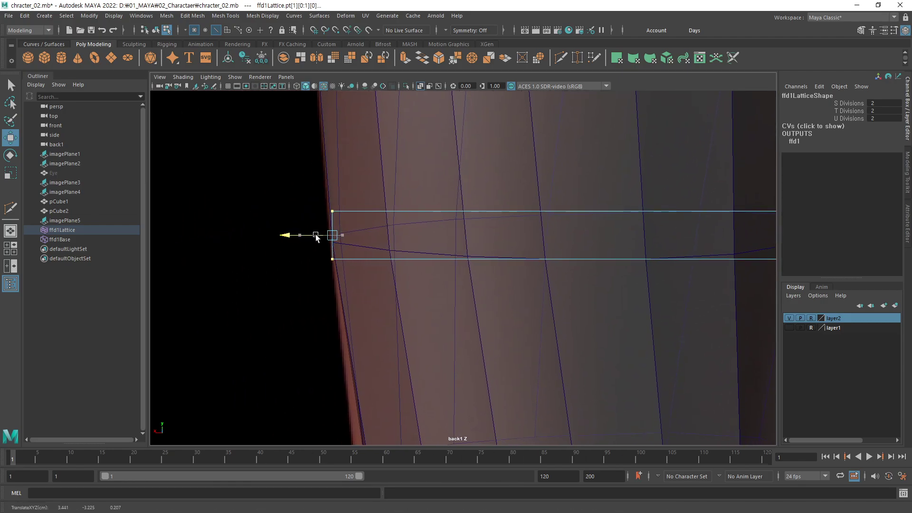
# Move the lattice's right-edge points along X, then exit point mode and reselect the leg mesh.
pyautogui.scroll(-2, 523, 285)
pyautogui.keyDown('alt'); pyautogui.moveTo(523, 285); pyautogui.dragTo(418, 277, button='middle'); pyautogui.keyUp('alt')
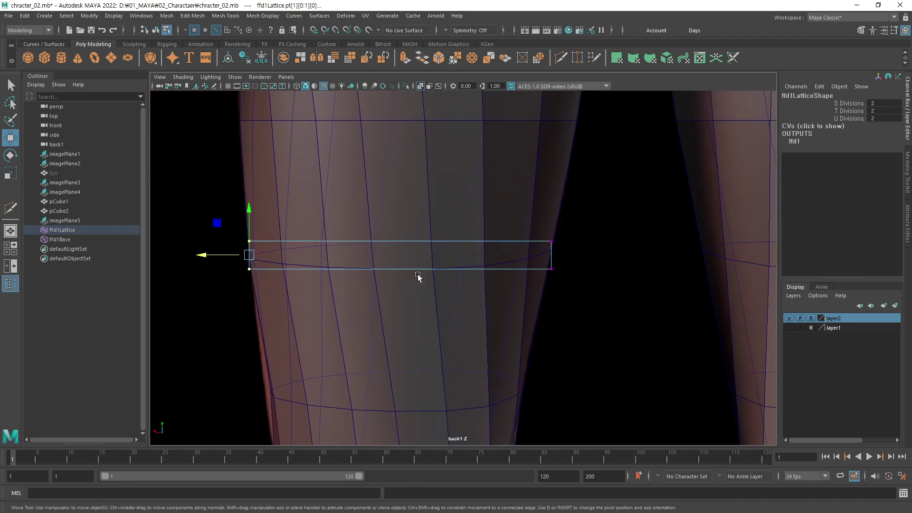
pyautogui.scroll(1, 418, 277)
pyautogui.moveTo(611, 213); pyautogui.dragTo(496, 300)
pyautogui.keyDown('alt'); pyautogui.moveTo(500, 266); pyautogui.dragTo(464, 252, button='middle'); pyautogui.keyUp('alt')
pyautogui.moveTo(464, 252)
pyautogui.mouseDown()
pyautogui.moveTo(450, 255)
pyautogui.moveTo(464, 258)
pyautogui.mouseUp()
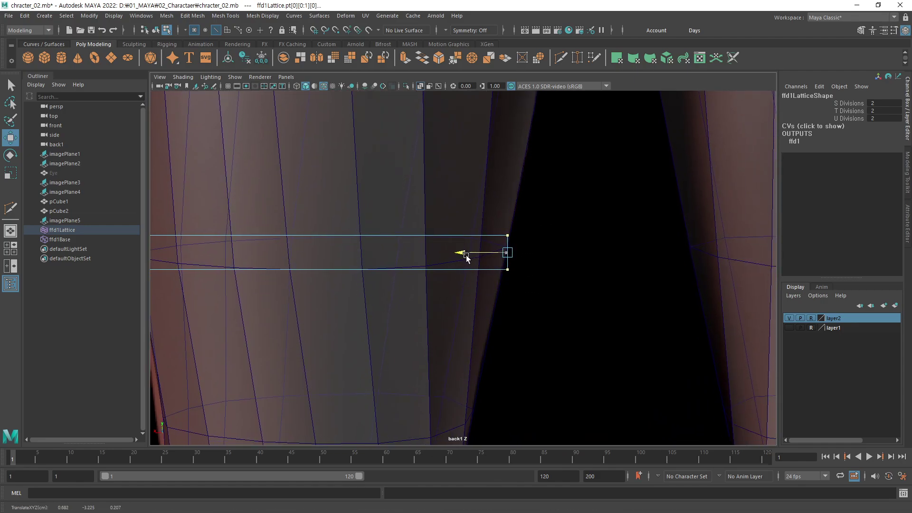
pyautogui.scroll(-3, 463, 275)
pyautogui.scroll(-2, 449, 280)
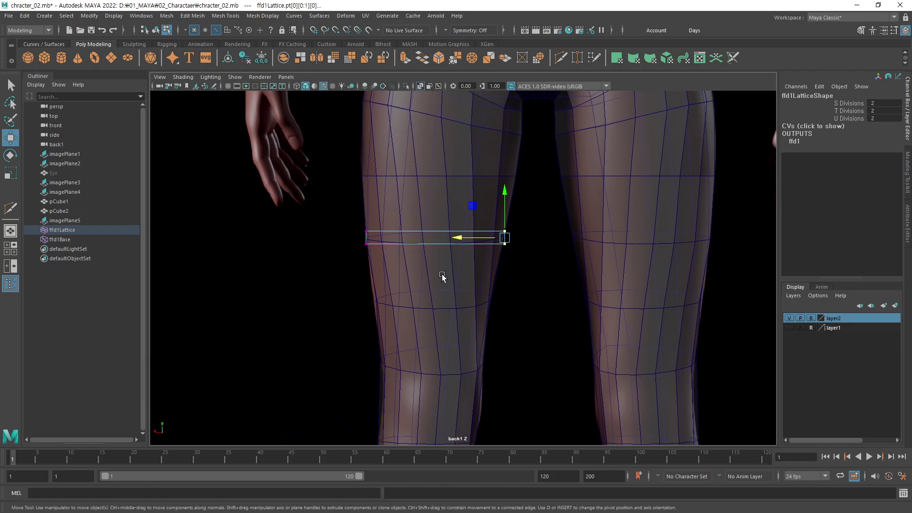
pyautogui.press('F8')
pyautogui.click(456, 303)
# Wrap an edge loop across the shin in a lattice.
pyautogui.scroll(2, 458, 313)
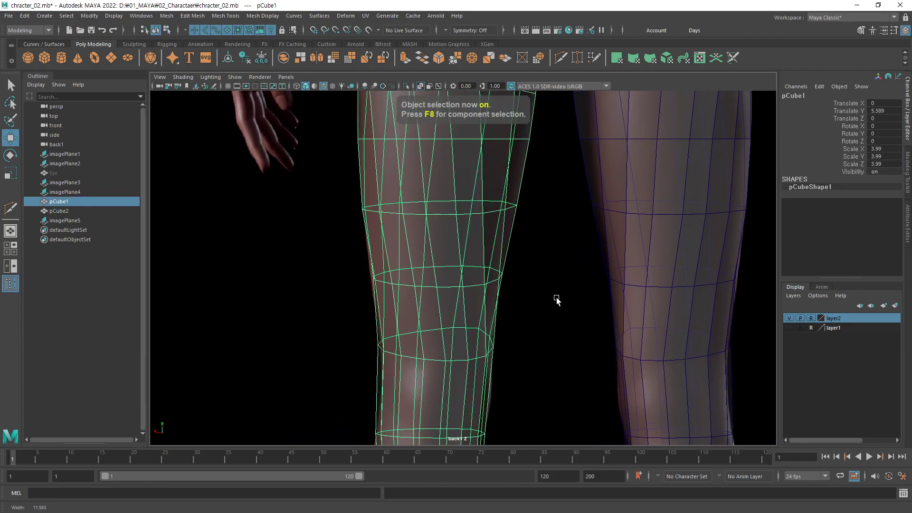
pyautogui.scroll(1, 458, 317)
pyautogui.press('F10')
pyautogui.doubleClick(426, 296)
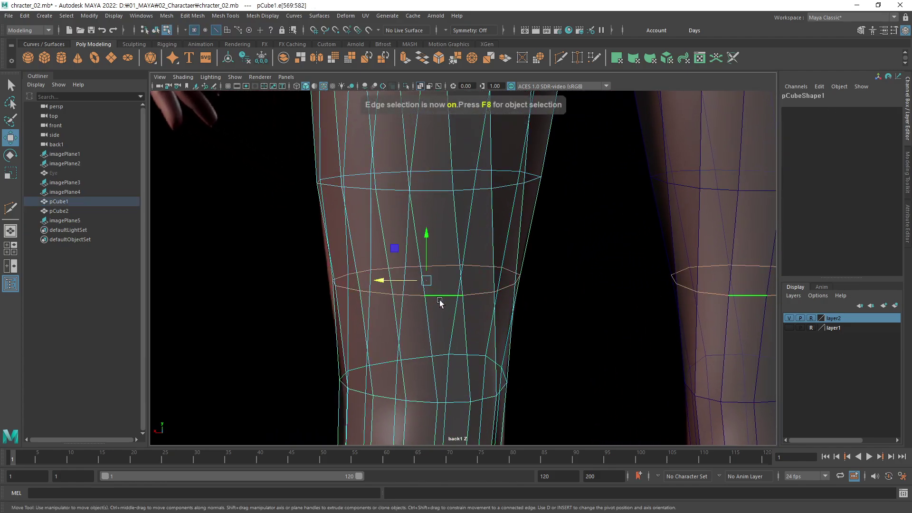
pyautogui.scroll(1, 422, 299)
pyautogui.scroll(1, 423, 300)
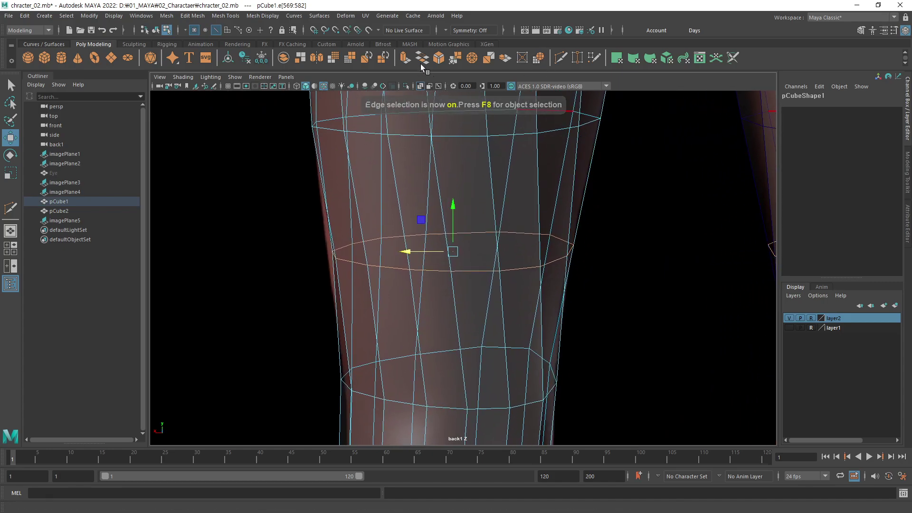
pyautogui.click(341, 18)
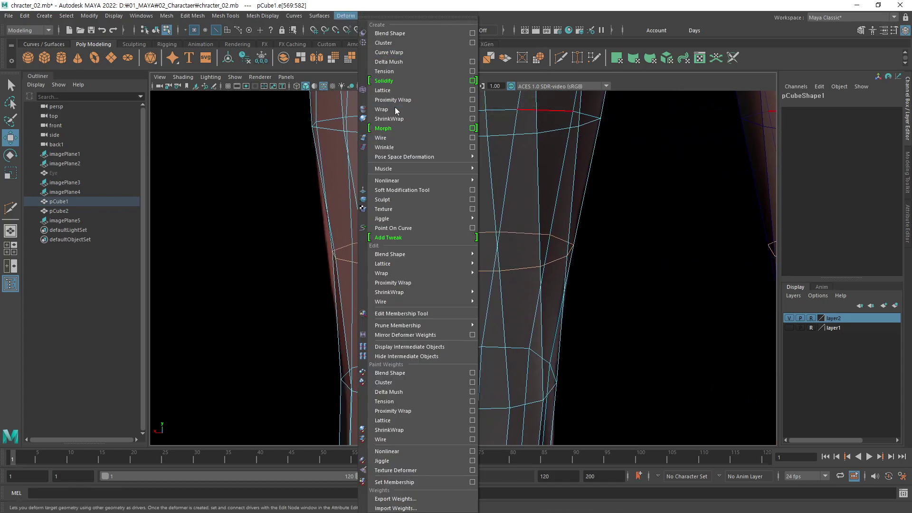
pyautogui.click(406, 89)
# Move the lattice's left-side points outward along X.
pyautogui.moveTo(627, 258); pyautogui.dragTo(626, 230, button='right')
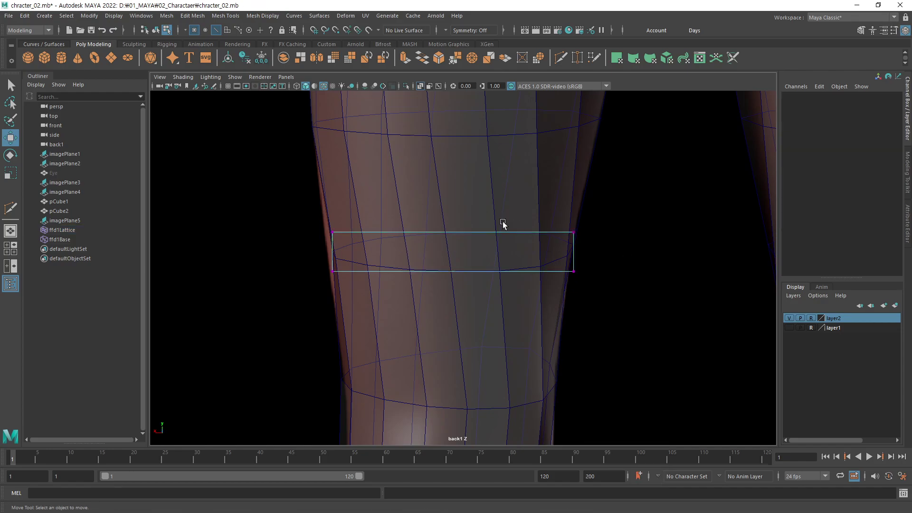
pyautogui.moveTo(501, 224); pyautogui.dragTo(267, 279)
pyautogui.scroll(2, 267, 279)
pyautogui.scroll(2, 310, 226)
pyautogui.moveTo(309, 225); pyautogui.dragTo(298, 222)
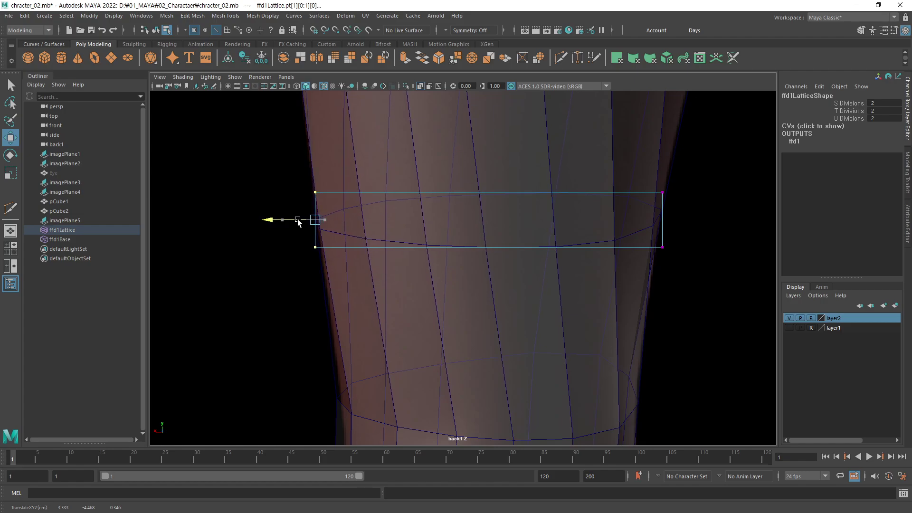
# Shift the lattice's right-side points along X, undoing an accidental upward move.
pyautogui.moveTo(712, 183); pyautogui.dragTo(611, 268)
pyautogui.keyDown('alt'); pyautogui.moveTo(610, 268); pyautogui.dragTo(498, 293, button='middle'); pyautogui.keyUp('alt')
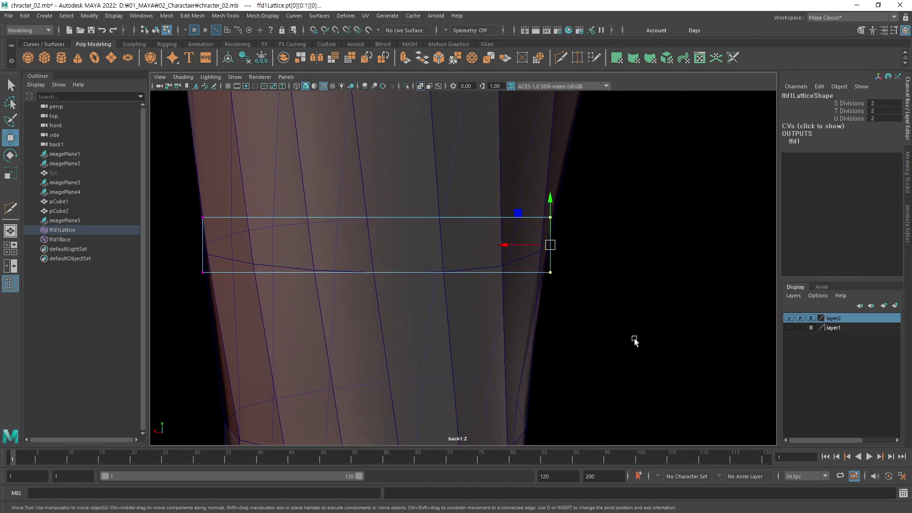
pyautogui.moveTo(634, 341)
pyautogui.mouseDown(button='middle')
pyautogui.moveTo(654, 319)
pyautogui.moveTo(623, 373)
pyautogui.moveTo(600, 307)
pyautogui.moveTo(637, 287)
pyautogui.mouseUp(button='middle')
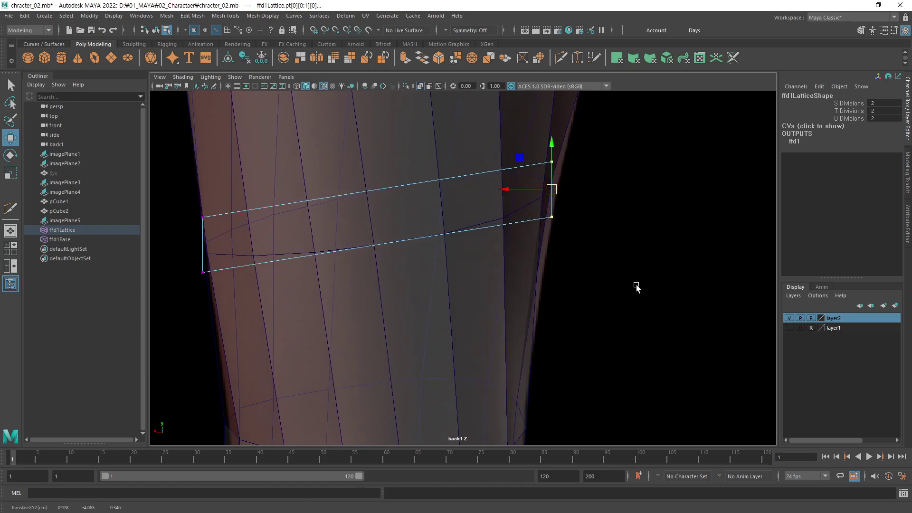
pyautogui.hotkey('ctrl', 'z')
pyautogui.keyDown('alt'); pyautogui.moveTo(518, 288); pyautogui.dragTo(494, 292, button='middle'); pyautogui.keyUp('alt')
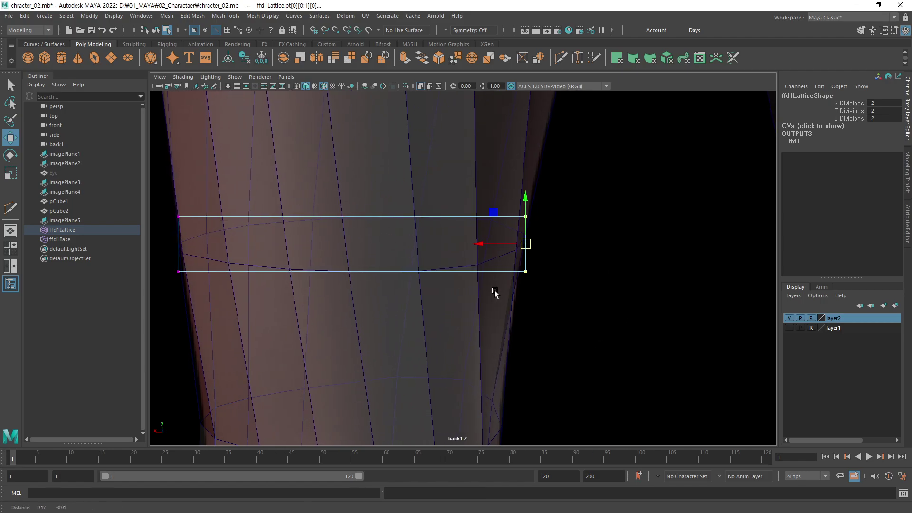
pyautogui.scroll(2, 553, 299)
pyautogui.scroll(3, 543, 278)
pyautogui.moveTo(516, 233)
pyautogui.mouseDown()
pyautogui.moveTo(536, 230)
pyautogui.moveTo(516, 239)
pyautogui.mouseUp()
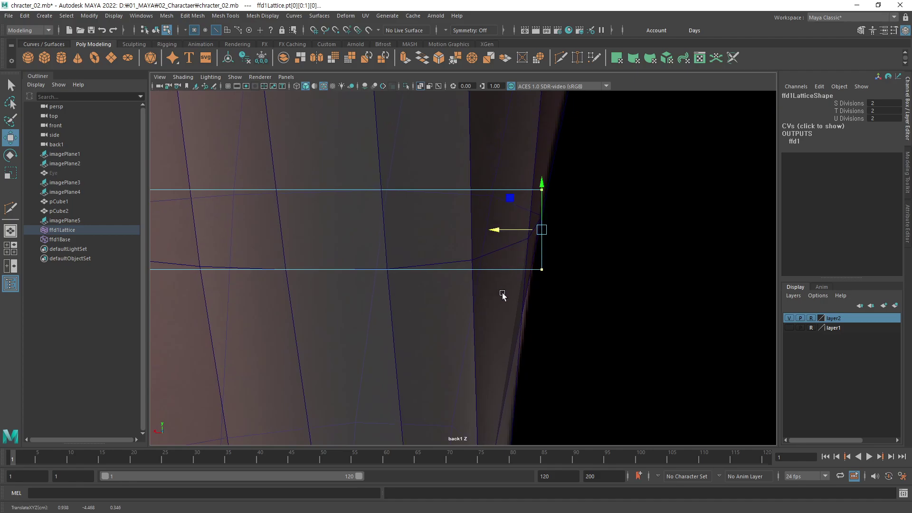
# Bake the lattice shape into pCube1, clear the selection and bring the calves into view.
pyautogui.press('F8')
pyautogui.hotkey('ctrl', 'z')
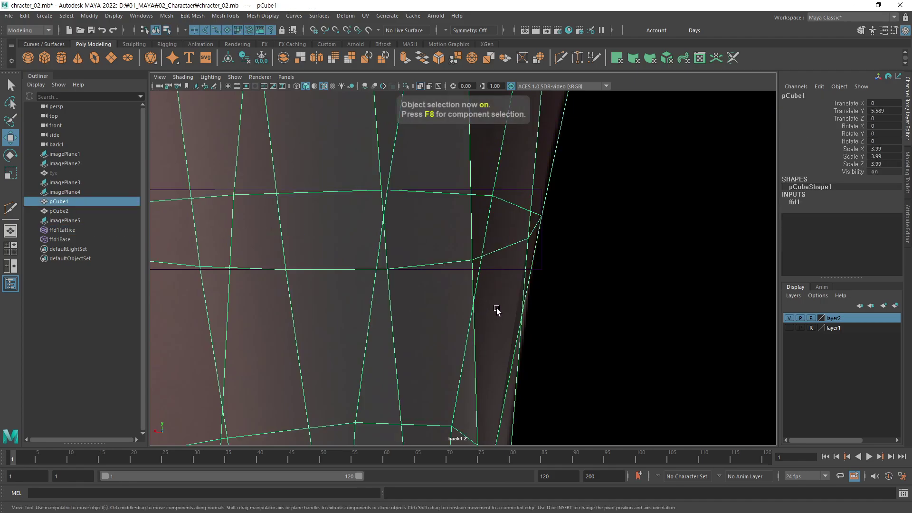
pyautogui.scroll(-5, 570, 349)
pyautogui.click(503, 350)
pyautogui.scroll(2, 513, 326)
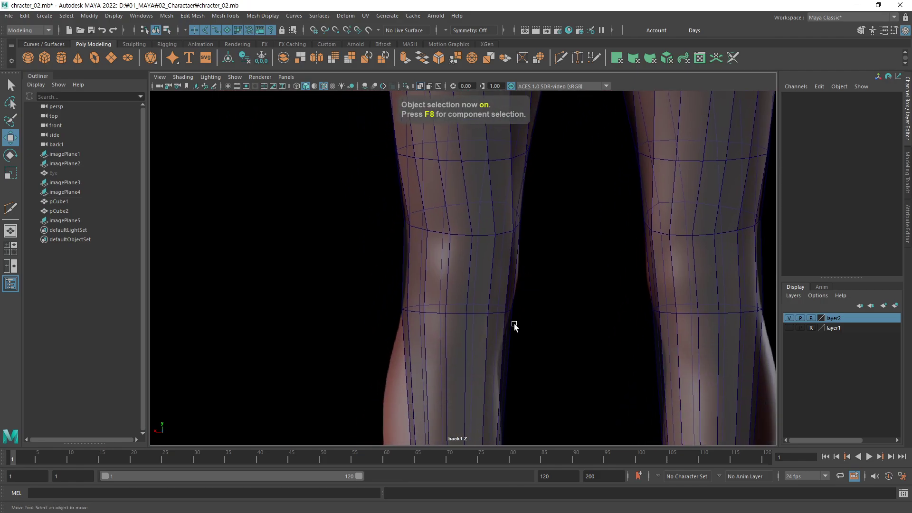
pyautogui.moveTo(492, 322)
pyautogui.keyDown('alt'); pyautogui.mouseDown(button='middle')
pyautogui.moveTo(503, 291)
pyautogui.moveTo(485, 228)
pyautogui.mouseUp(button='middle'); pyautogui.keyUp('alt')
pyautogui.scroll(-1, 486, 227)
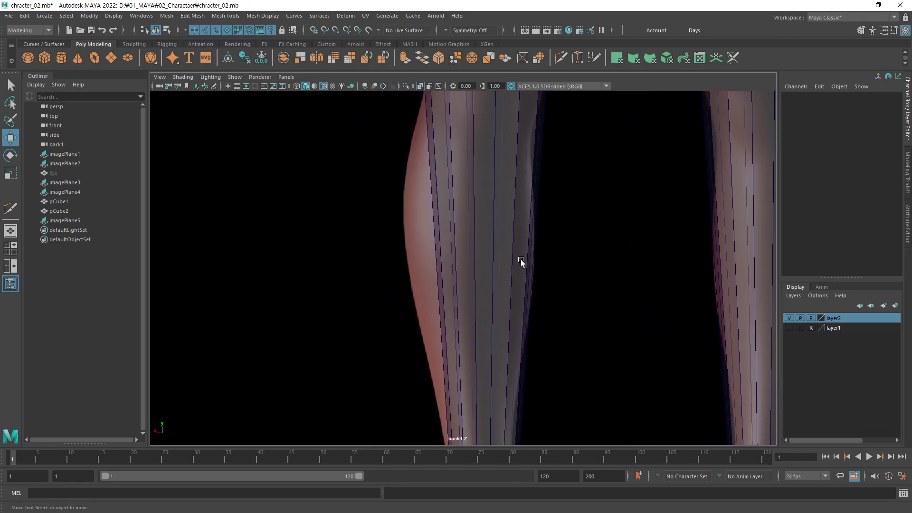
pyautogui.scroll(-2, 464, 281)
pyautogui.scroll(-1, 463, 281)
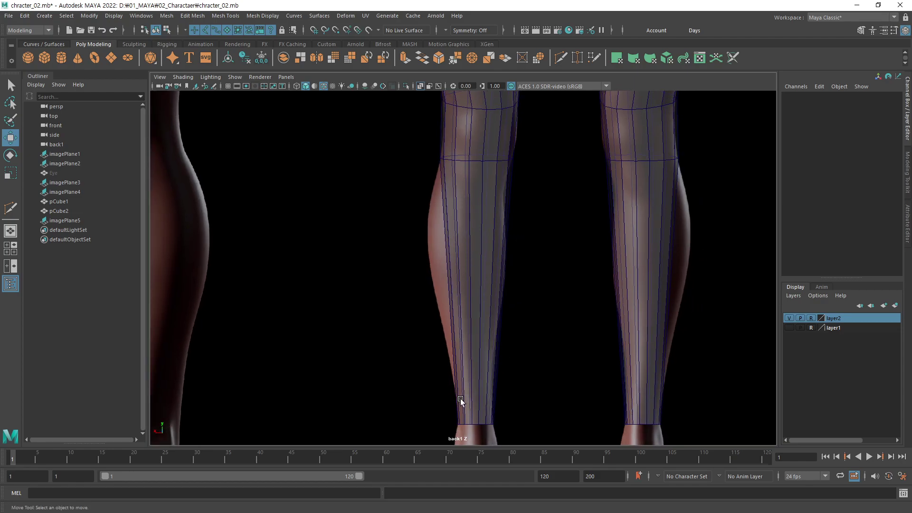
# Insert a new edge loop across the shin with Multi-Cut and select it.
pyautogui.click(498, 338)
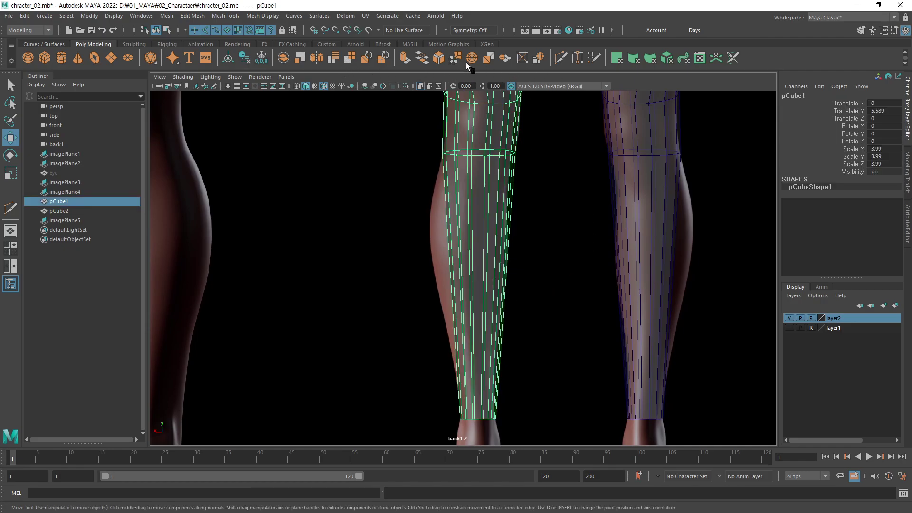
pyautogui.click(561, 58)
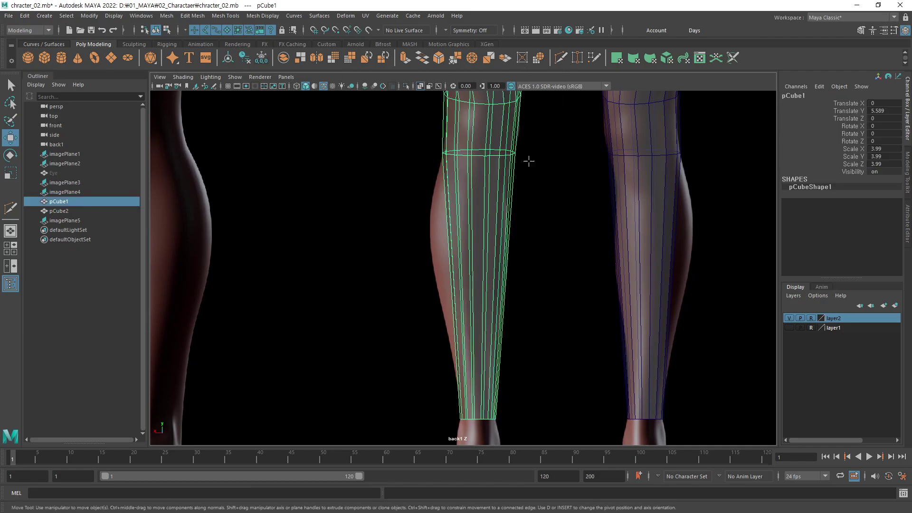
pyautogui.keyDown('ctrl'); pyautogui.click(483, 287); pyautogui.keyUp('ctrl')
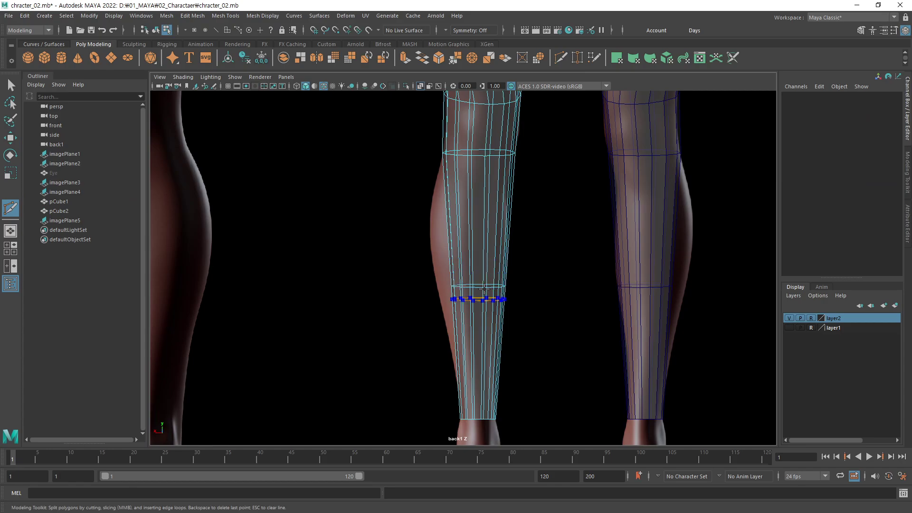
pyautogui.press('F10')
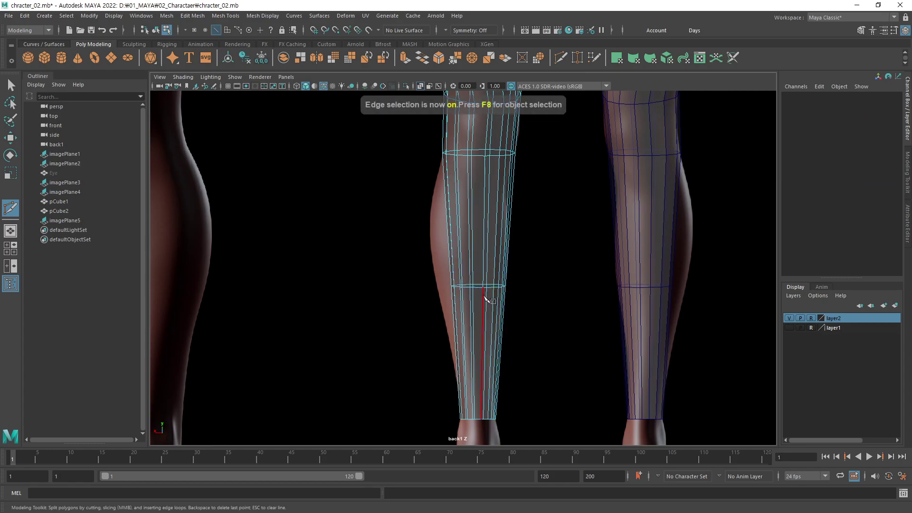
pyautogui.press('q')
pyautogui.doubleClick(480, 287)
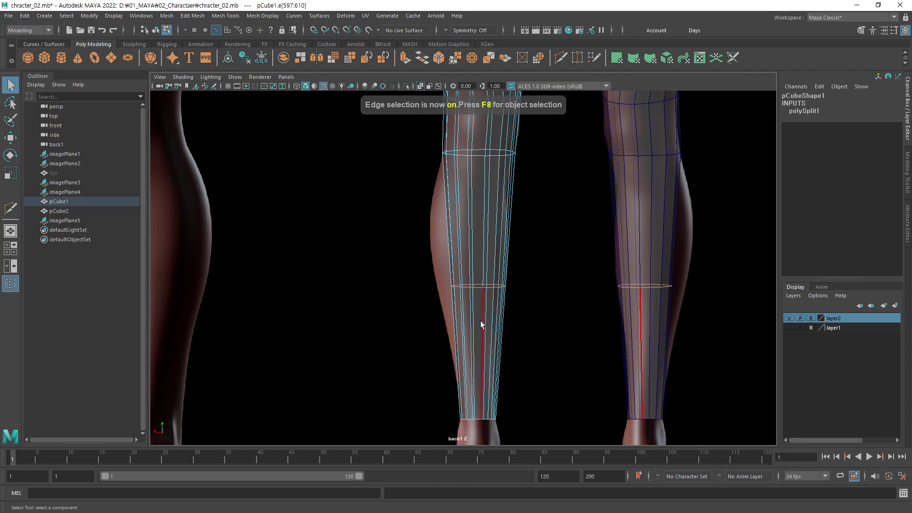
# Bevel the loop with Fraction 0.7 and 4 segments.
pyautogui.click(440, 60)
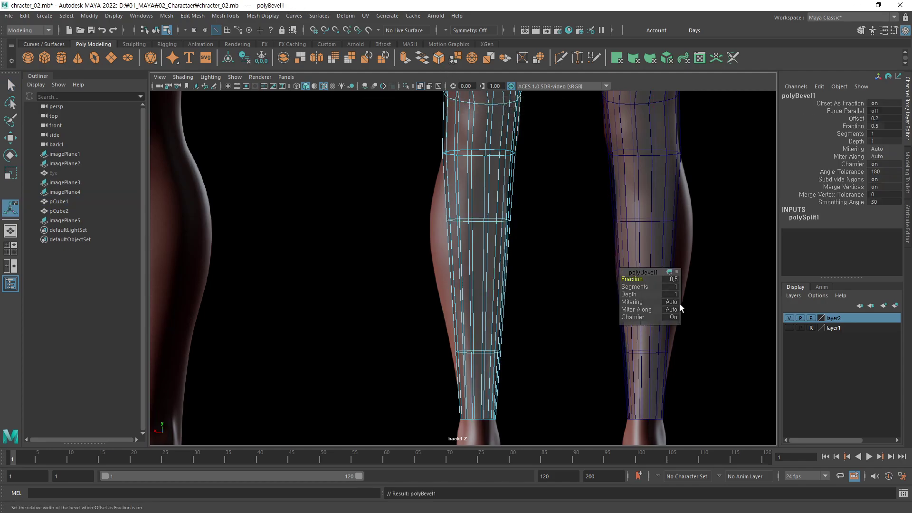
pyautogui.click(674, 280)
pyautogui.write('7')
pyautogui.press('Tab')
pyautogui.write('4')
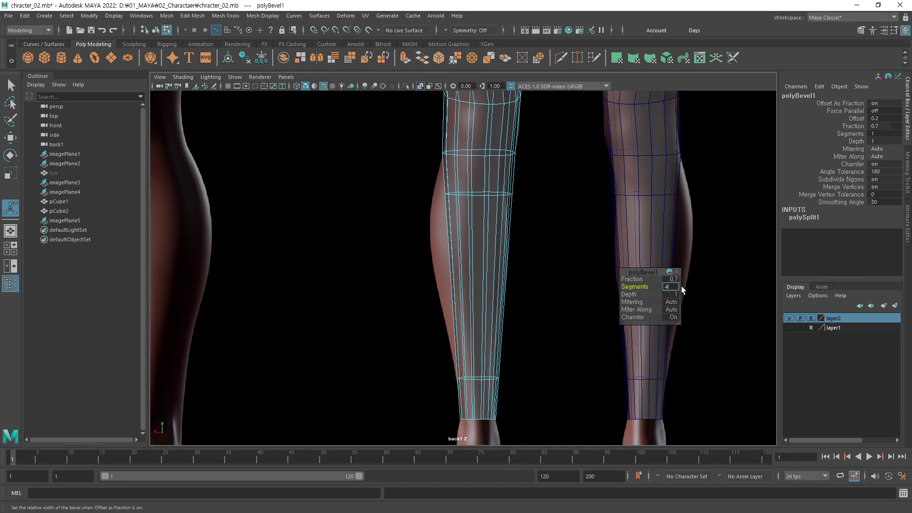
pyautogui.press('Tab')
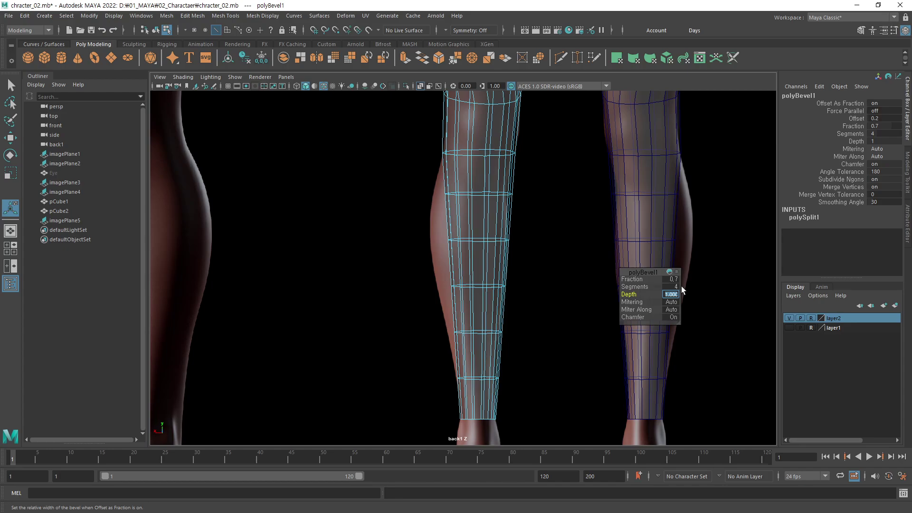
# Frame both legs closer in the back view and finish the bevel.
pyautogui.keyDown('alt'); pyautogui.moveTo(534, 190); pyautogui.dragTo(463, 205, button='middle'); pyautogui.keyUp('alt')
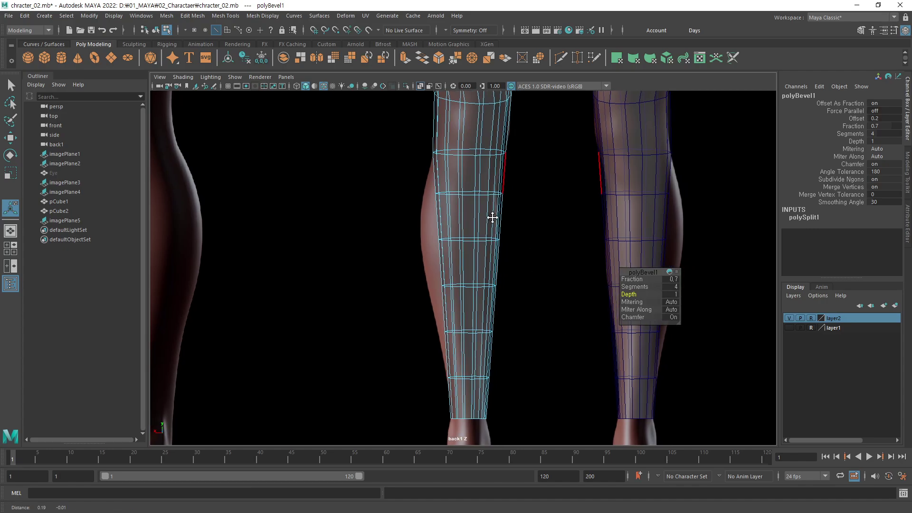
pyautogui.scroll(3, 493, 233)
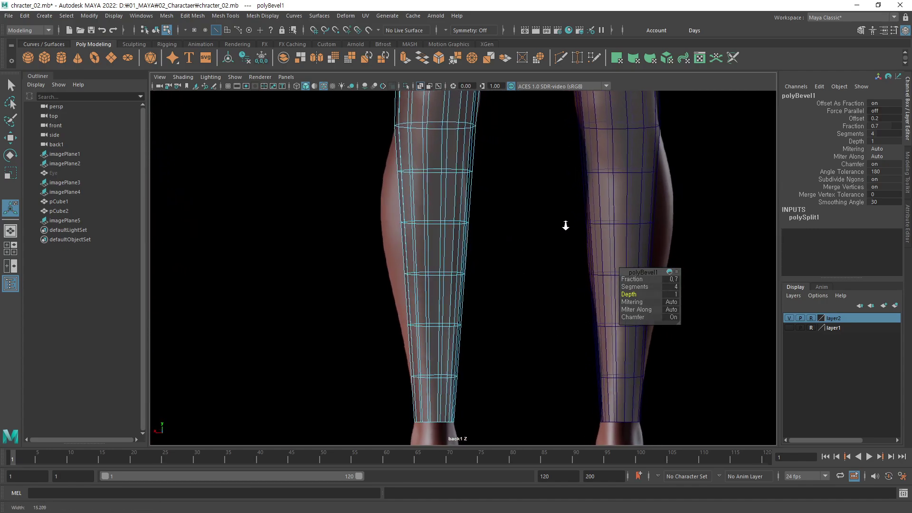
pyautogui.scroll(2, 564, 224)
pyautogui.keyDown('alt'); pyautogui.moveTo(603, 224); pyautogui.dragTo(513, 208, button='middle'); pyautogui.keyUp('alt')
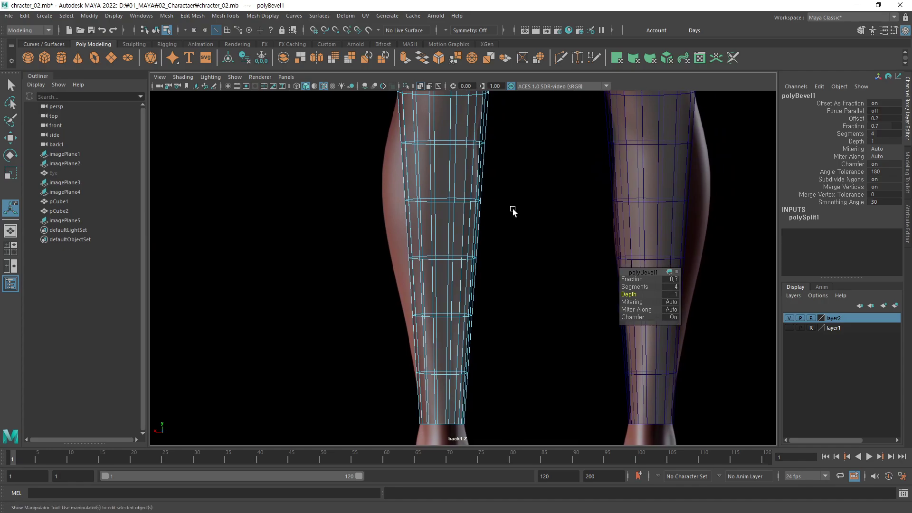
pyautogui.press('q')
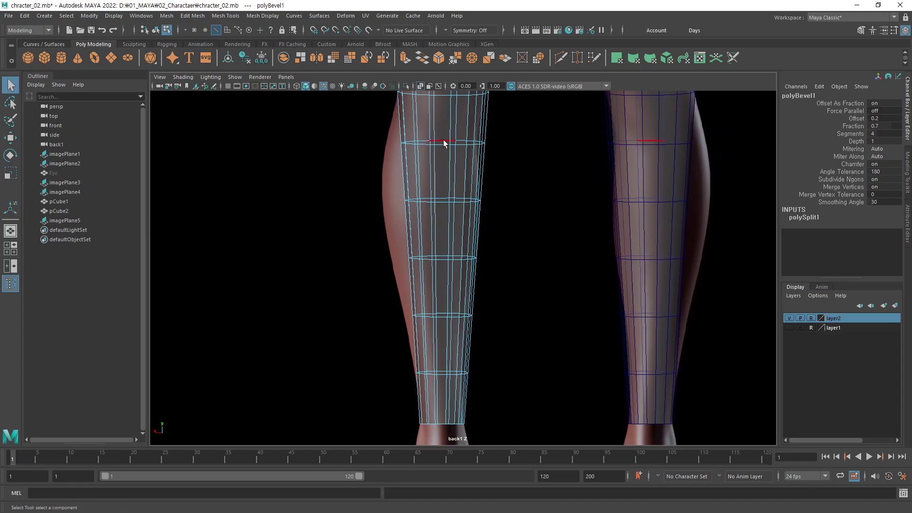
# Select the upper knee edge loop, zoom toward the knee, and show the Deform menu.
pyautogui.click(444, 142)
pyautogui.keyDown('alt'); pyautogui.moveTo(444, 142); pyautogui.dragTo(373, 261, button='middle'); pyautogui.keyUp('alt')
pyautogui.scroll(2, 372, 261)
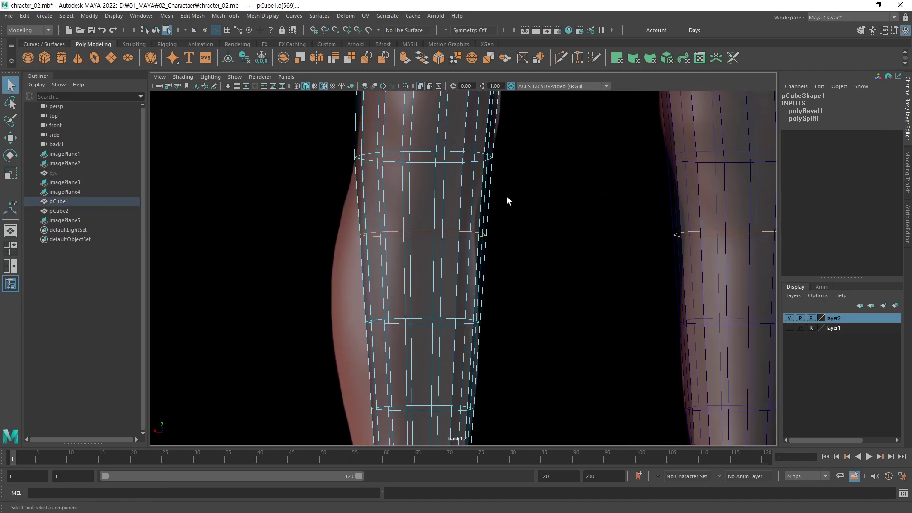
pyautogui.click(345, 15)
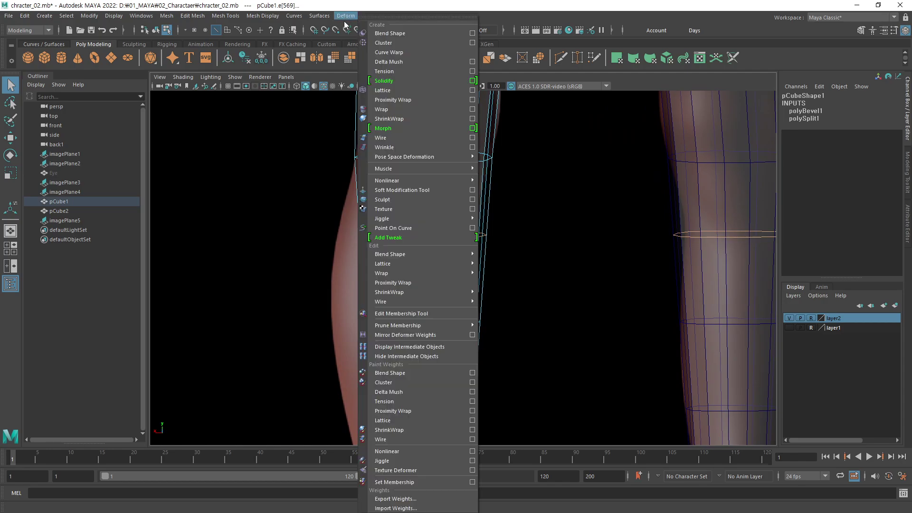
# Trial a knee lattice with its right points shifted left, then undo back to the plain leg mesh.
pyautogui.click(393, 90)
pyautogui.moveTo(580, 232); pyautogui.dragTo(492, 227, button='right')
pyautogui.scroll(3, 492, 233)
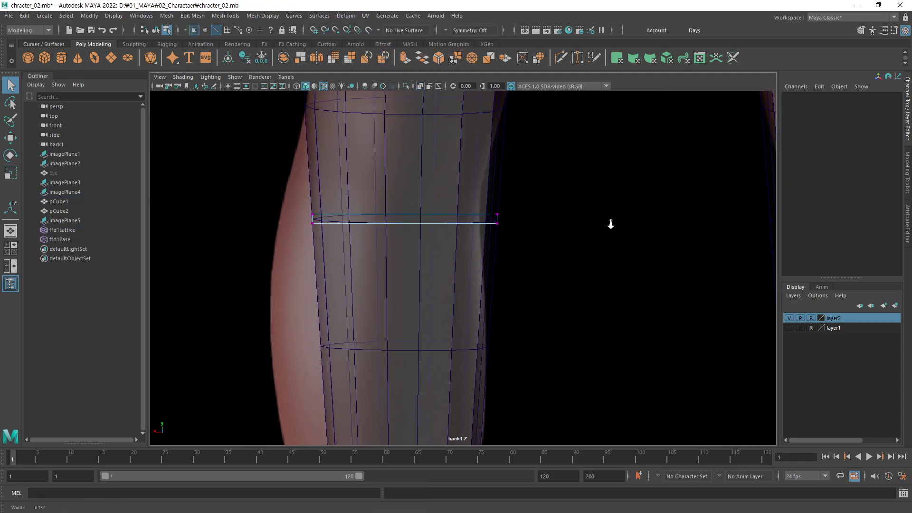
pyautogui.moveTo(579, 182); pyautogui.dragTo(500, 236)
pyautogui.press('w')
pyautogui.moveTo(451, 219); pyautogui.dragTo(421, 228)
pyautogui.hotkey('ctrl', 'z')
pyautogui.press('F8')
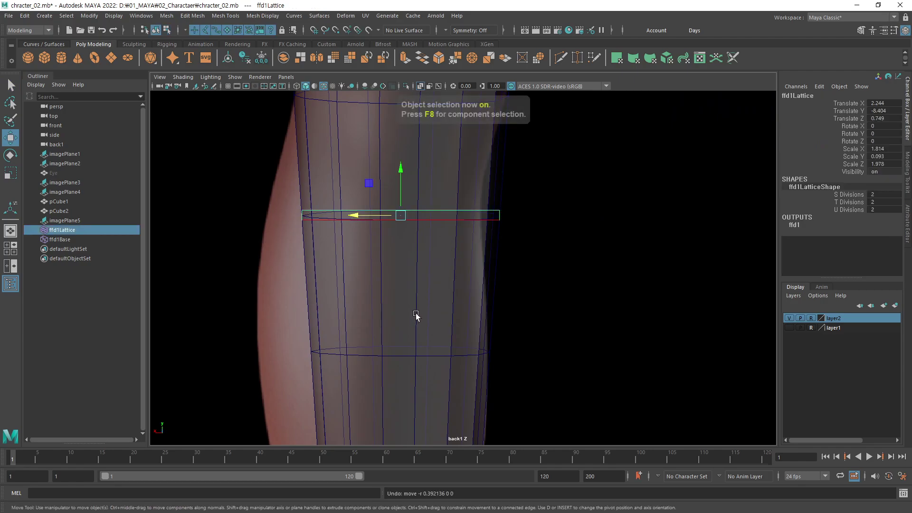
pyautogui.hotkey('ctrl', 'z')
pyautogui.hotkey('ctrl', 'z')
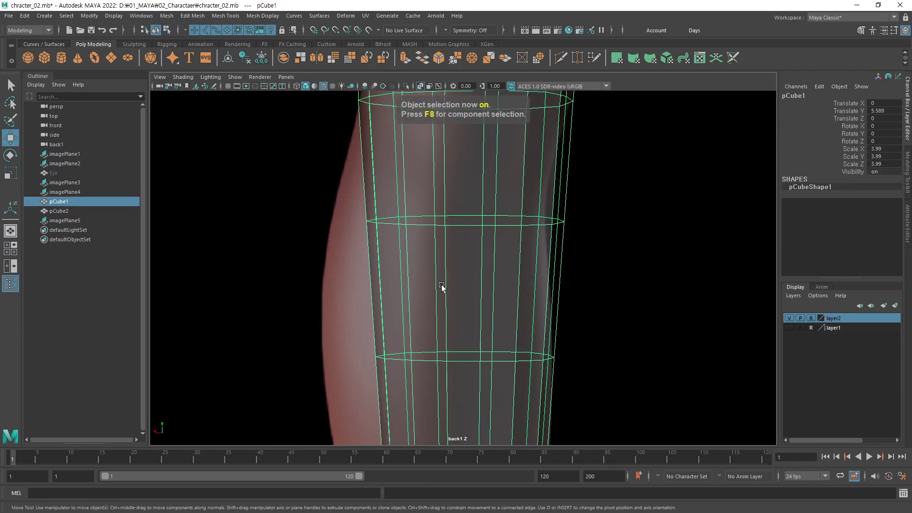
# Wrap the whole knee edge loop in a lattice and push its right points left to bend the knee.
pyautogui.press('F10')
pyautogui.doubleClick(468, 221)
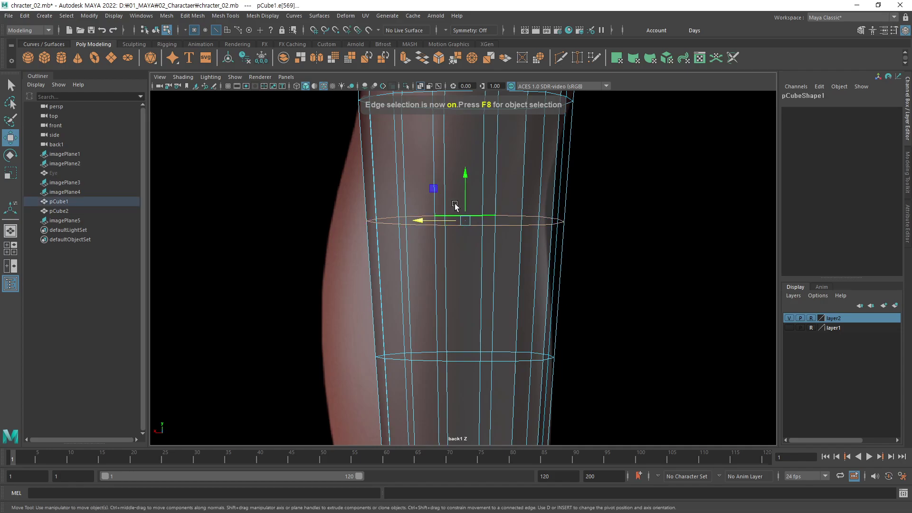
pyautogui.click(345, 15)
pyautogui.click(402, 90)
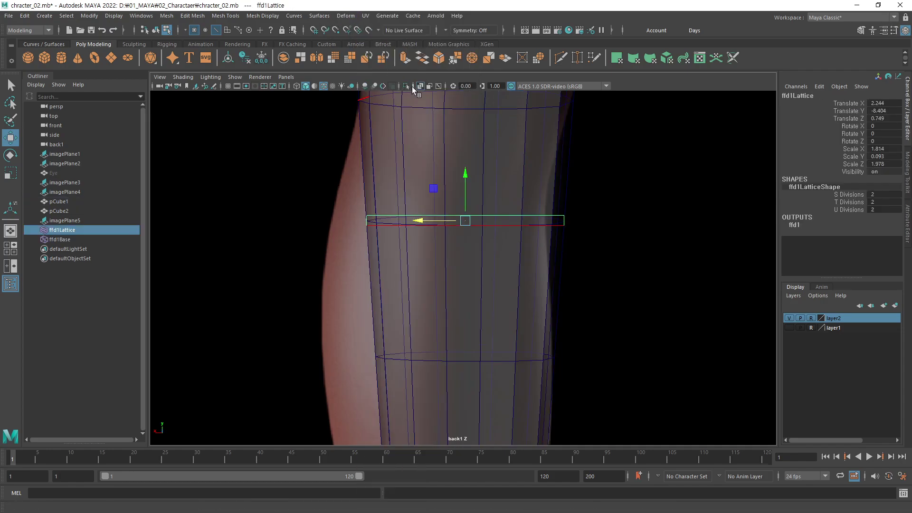
pyautogui.moveTo(593, 257); pyautogui.dragTo(590, 227, button='right')
pyautogui.moveTo(604, 191)
pyautogui.mouseDown()
pyautogui.moveTo(536, 245)
pyautogui.moveTo(510, 221)
pyautogui.mouseUp()
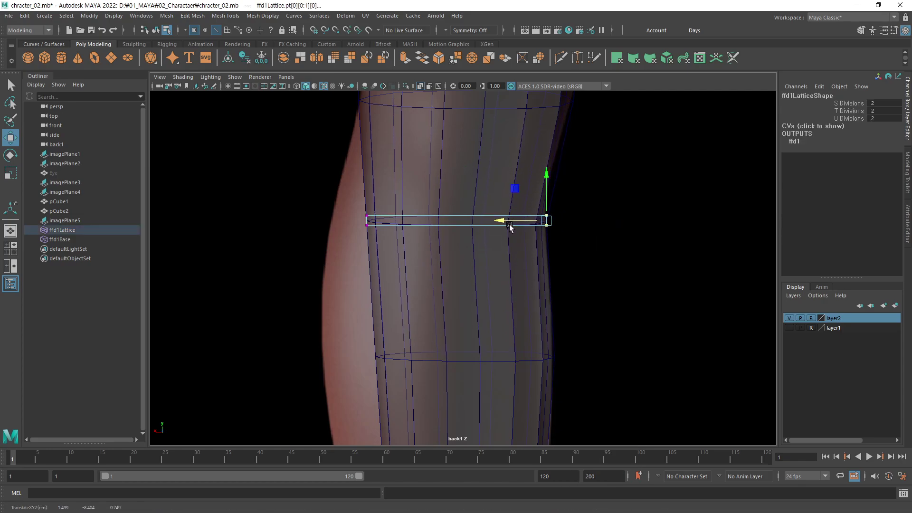
pyautogui.moveTo(434, 184)
pyautogui.mouseDown()
pyautogui.moveTo(342, 237)
pyautogui.moveTo(301, 223)
pyautogui.mouseUp()
# Bake the knee bend into the leg mesh by deleting its history.
pyautogui.keyDown('alt'); pyautogui.moveTo(451, 373); pyautogui.dragTo(485, 311, button='middle'); pyautogui.keyUp('alt')
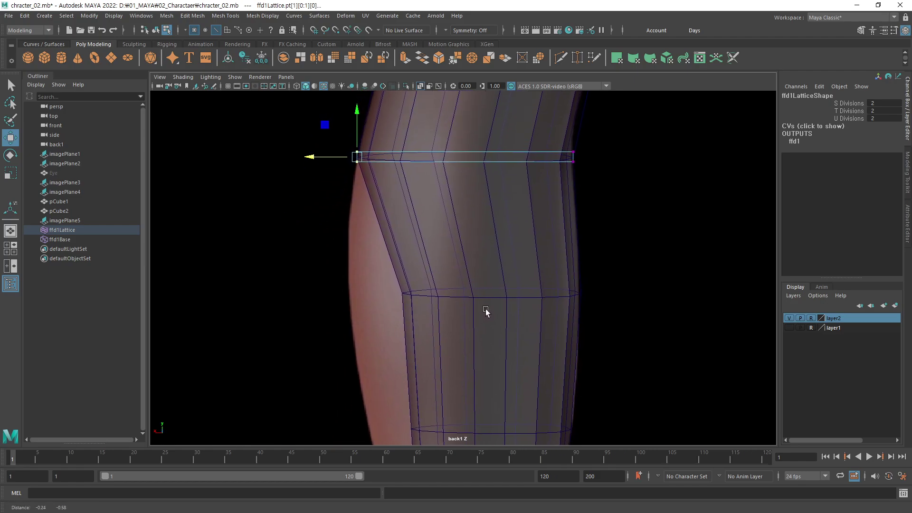
pyautogui.press('F8')
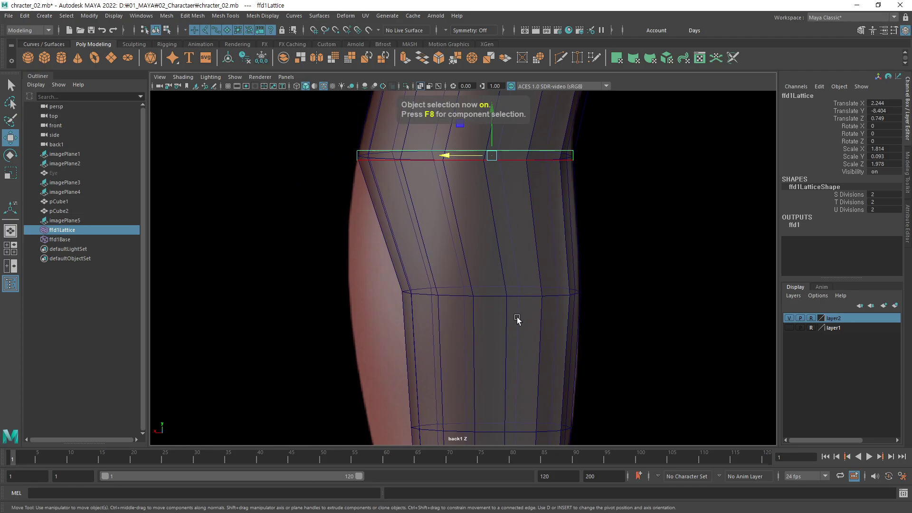
pyautogui.click(517, 319)
pyautogui.hotkey('alt', 'shift', 'd')
# Select the lower knee edge loop, then undo to restore the knee lattice.
pyautogui.press('F10')
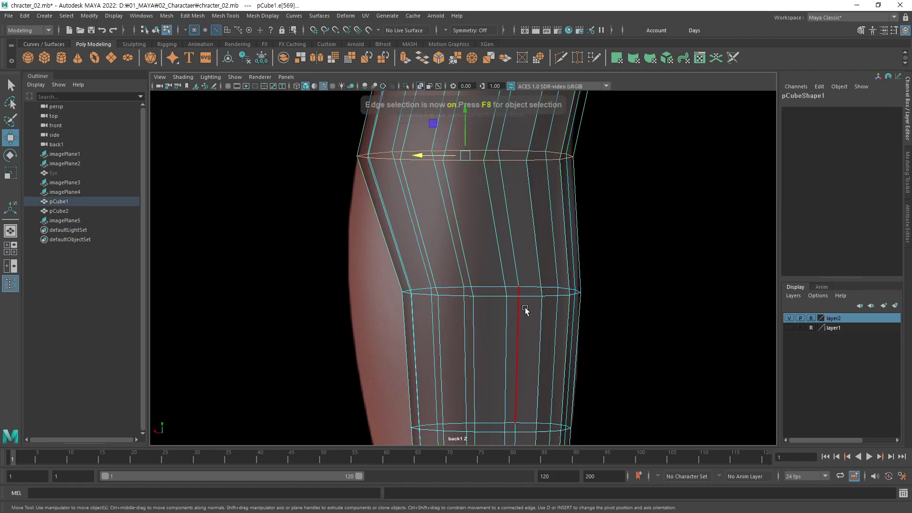
pyautogui.doubleClick(523, 293)
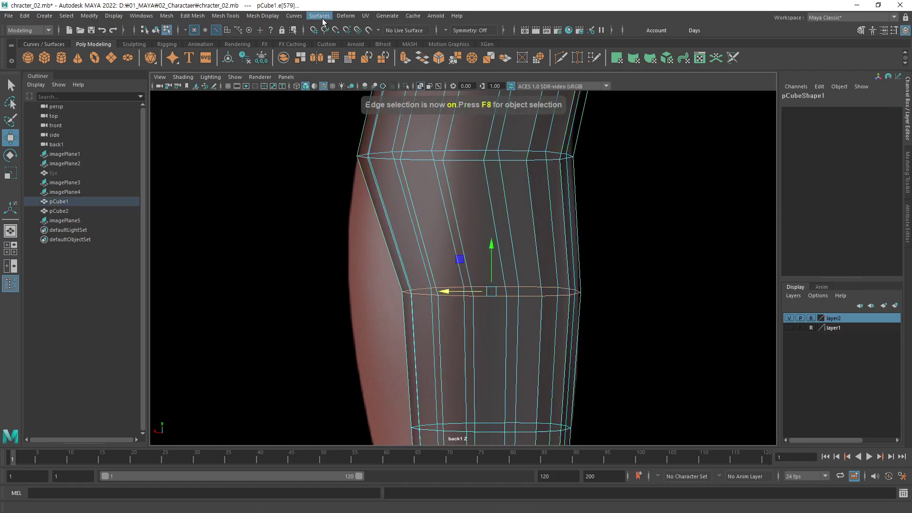
pyautogui.hotkey('ctrl', 'z')
pyautogui.hotkey('ctrl', 'z')
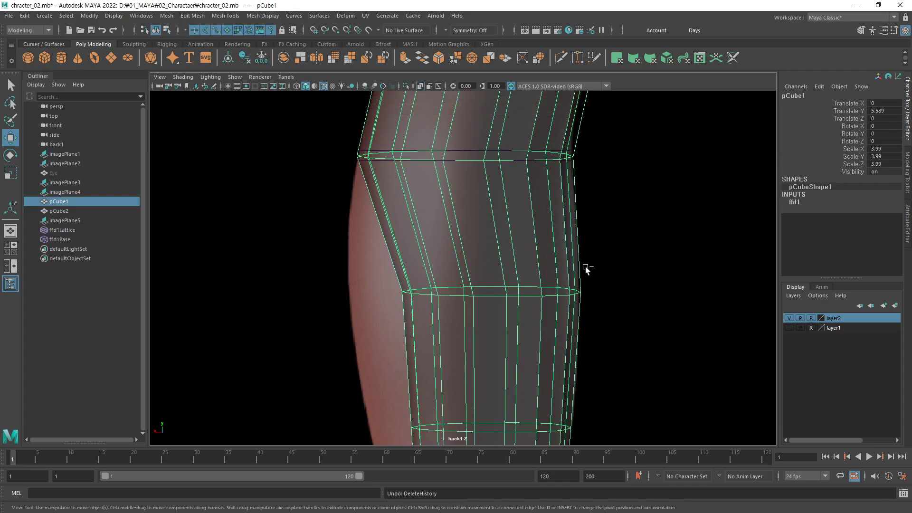
pyautogui.hotkey('ctrl', 'z')
pyautogui.hotkey('ctrl', 'z')
pyautogui.hotkey('ctrl', 'z')
pyautogui.hotkey('ctrl', 'z')
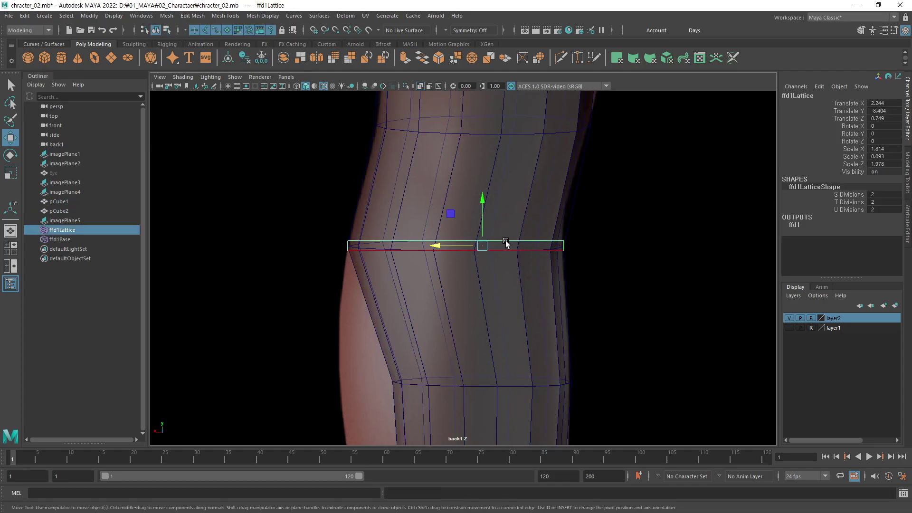
pyautogui.rightClick(620, 256)
pyautogui.hotkey('ctrl', 'z')
# In the enlarged side view, move the knee lattice points left to reshape the knee.
pyautogui.press('space')
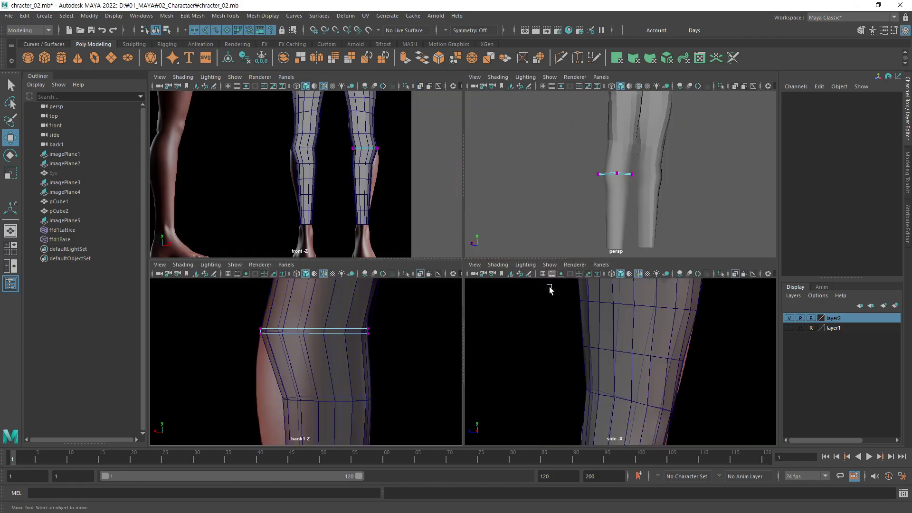
pyautogui.scroll(-2, 623, 379)
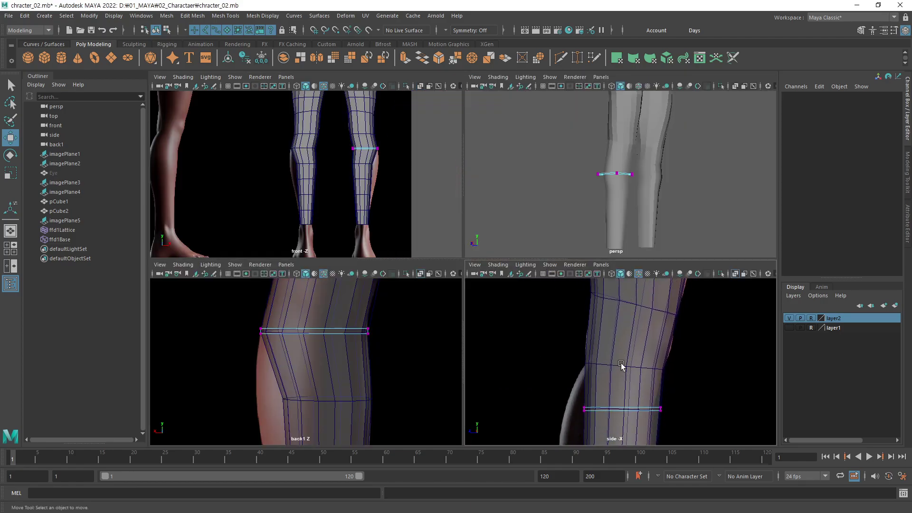
pyautogui.press('space')
pyautogui.keyDown('alt'); pyautogui.moveTo(574, 218); pyautogui.dragTo(643, 99, button='middle'); pyautogui.keyUp('alt')
pyautogui.scroll(2, 542, 232)
pyautogui.moveTo(532, 199)
pyautogui.mouseDown()
pyautogui.moveTo(442, 251)
pyautogui.moveTo(357, 243)
pyautogui.mouseUp()
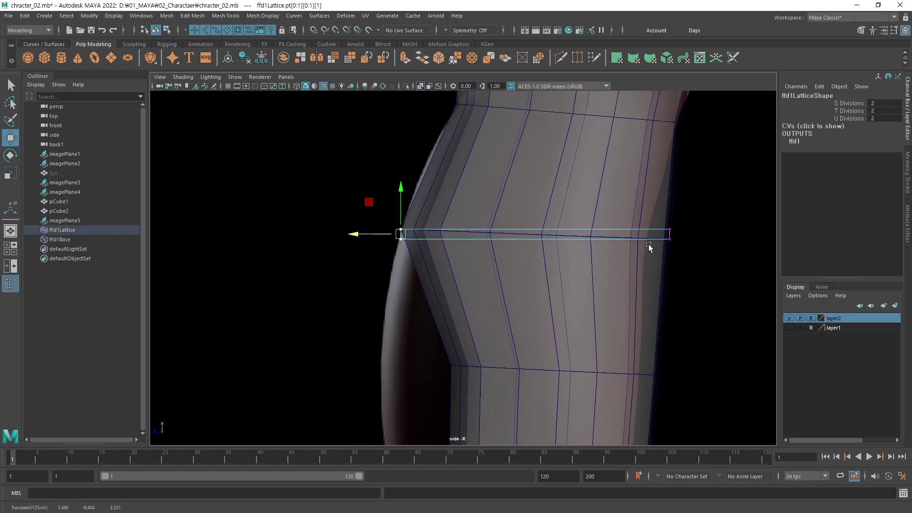
pyautogui.moveTo(699, 212)
pyautogui.mouseDown()
pyautogui.moveTo(603, 264)
pyautogui.moveTo(602, 236)
pyautogui.mouseUp()
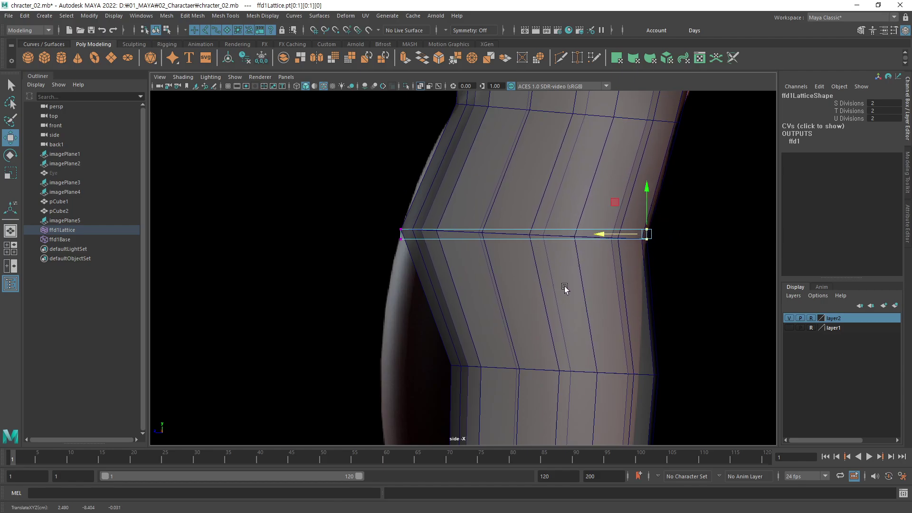
# Bake the reshaped knee into the leg mesh by deleting its history.
pyautogui.press('F10')
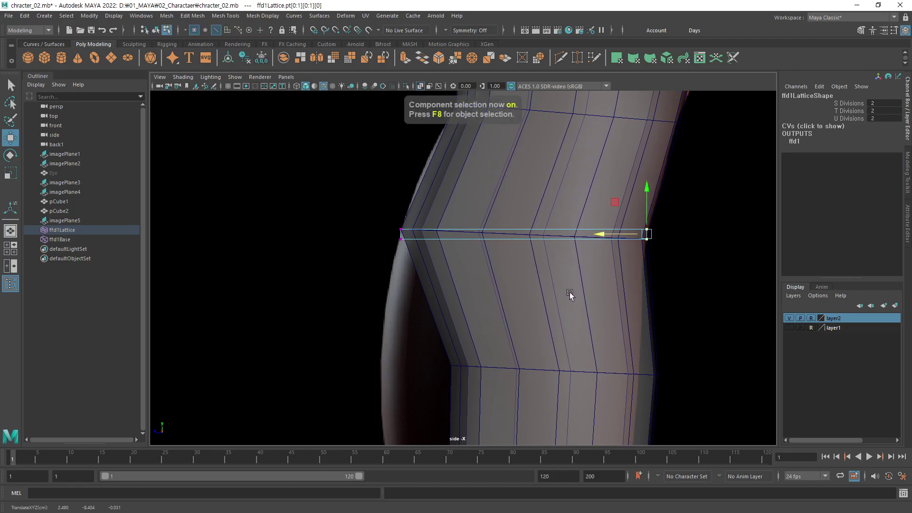
pyautogui.click(569, 292)
pyautogui.press('F8')
pyautogui.hotkey('alt', 'shift', 'd')
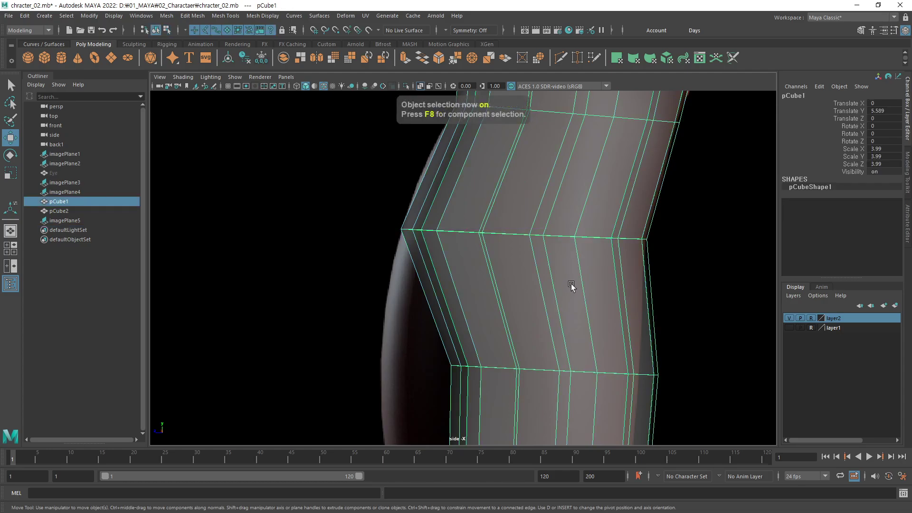
pyautogui.moveTo(572, 286)
pyautogui.keyDown('alt'); pyautogui.mouseDown(button='middle')
pyautogui.moveTo(557, 386)
pyautogui.moveTo(594, 299)
pyautogui.moveTo(594, 329)
pyautogui.moveTo(606, 261)
pyautogui.moveTo(627, 249)
pyautogui.moveTo(621, 342)
pyautogui.mouseUp(button='middle'); pyautogui.keyUp('alt')
# Lattice another knee edge loop, adjust both sides, and bake it into pCube1.
pyautogui.press('F10')
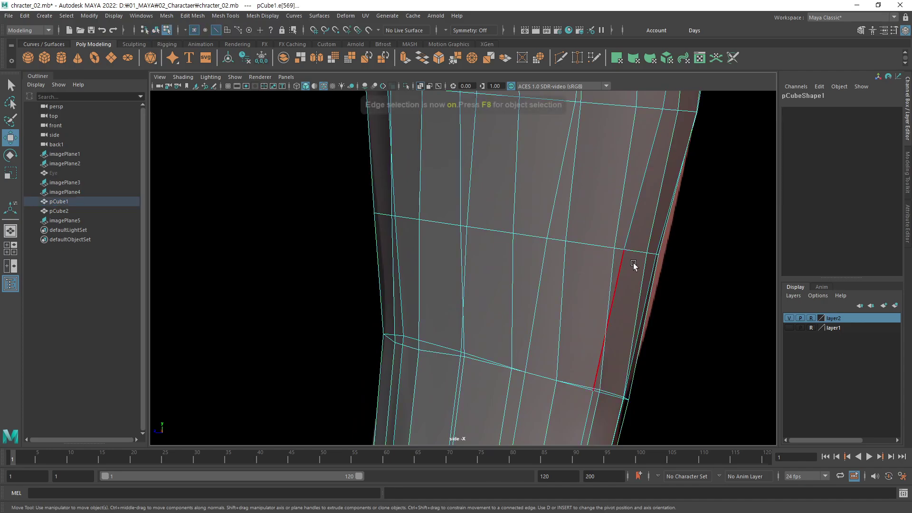
pyautogui.click(637, 252)
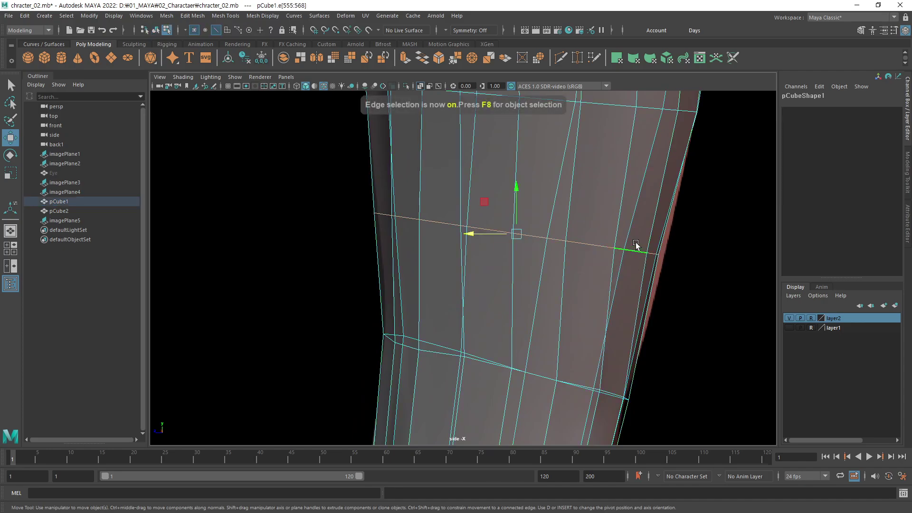
pyautogui.click(356, 16)
pyautogui.keyDown('ctrl'); pyautogui.keyDown('shift'); pyautogui.click(384, 91); pyautogui.keyUp('shift'); pyautogui.keyUp('ctrl')
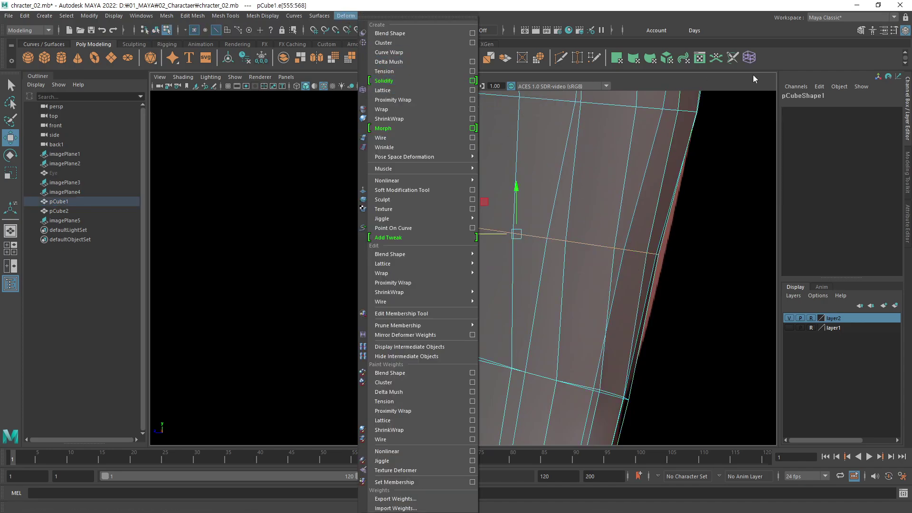
pyautogui.click(754, 59)
pyautogui.moveTo(702, 240); pyautogui.dragTo(692, 210, button='right')
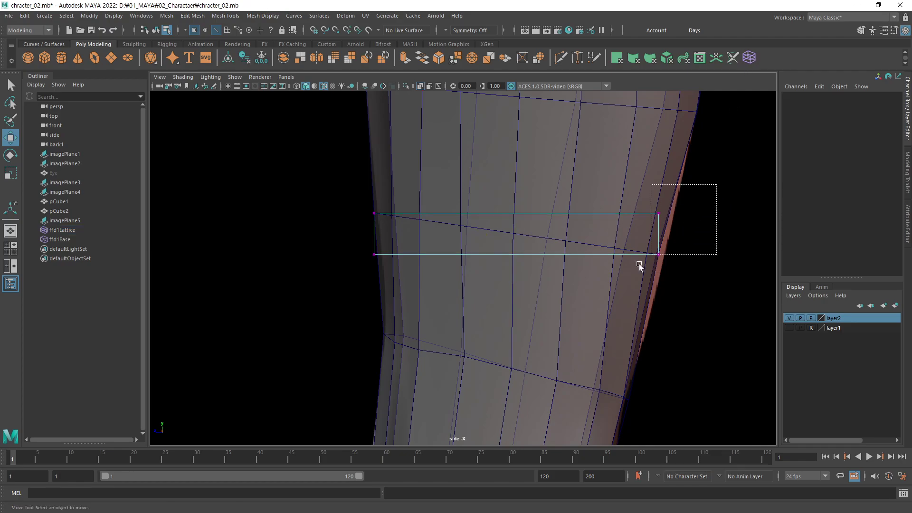
pyautogui.moveTo(639, 265); pyautogui.dragTo(674, 204)
pyautogui.moveTo(619, 240); pyautogui.dragTo(621, 237)
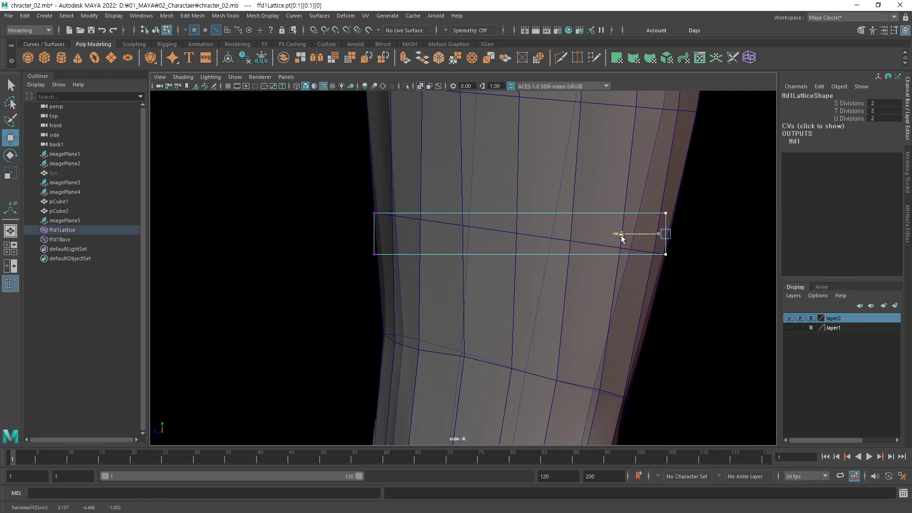
pyautogui.moveTo(342, 199); pyautogui.dragTo(399, 271)
pyautogui.moveTo(332, 234); pyautogui.dragTo(344, 236)
pyautogui.press('F8')
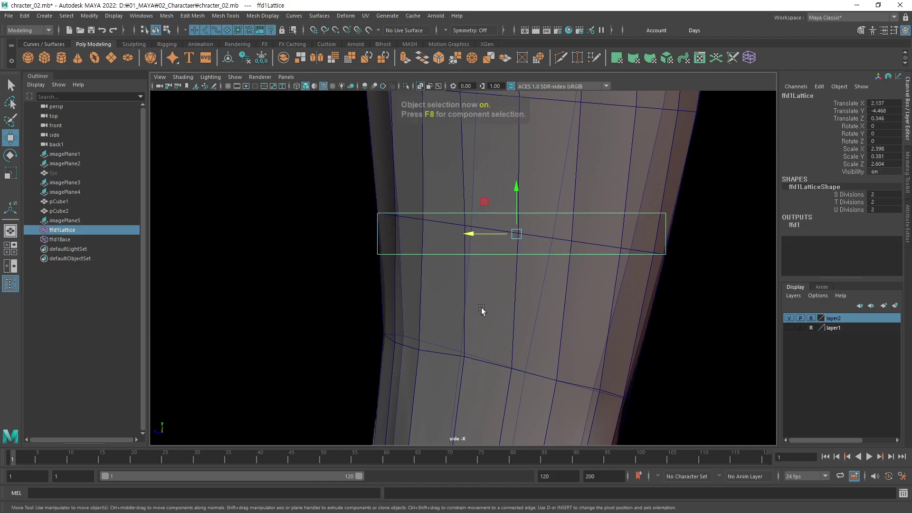
pyautogui.click(477, 312)
pyautogui.hotkey('alt', 'shift', 'd')
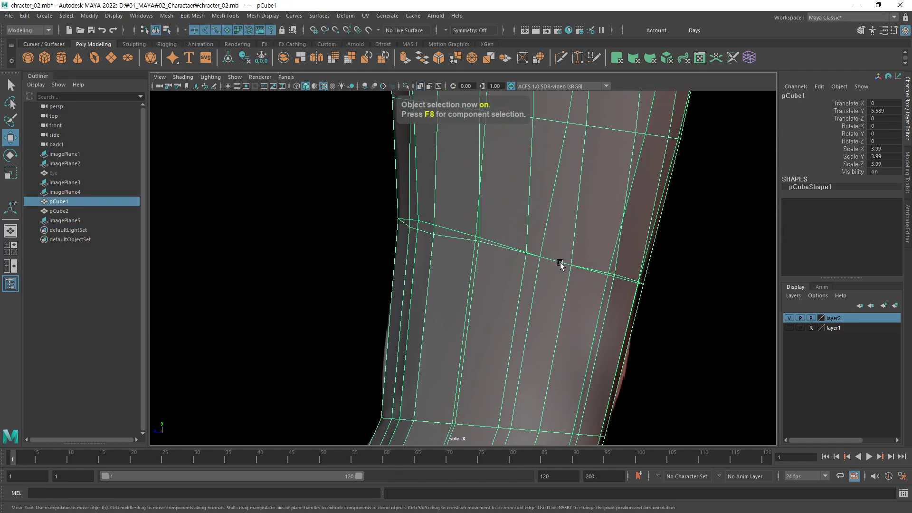
# Lattice the next knee loop, nudging its right side inward and left side outward, then select pCube1.
pyautogui.press('F10')
pyautogui.click(560, 265)
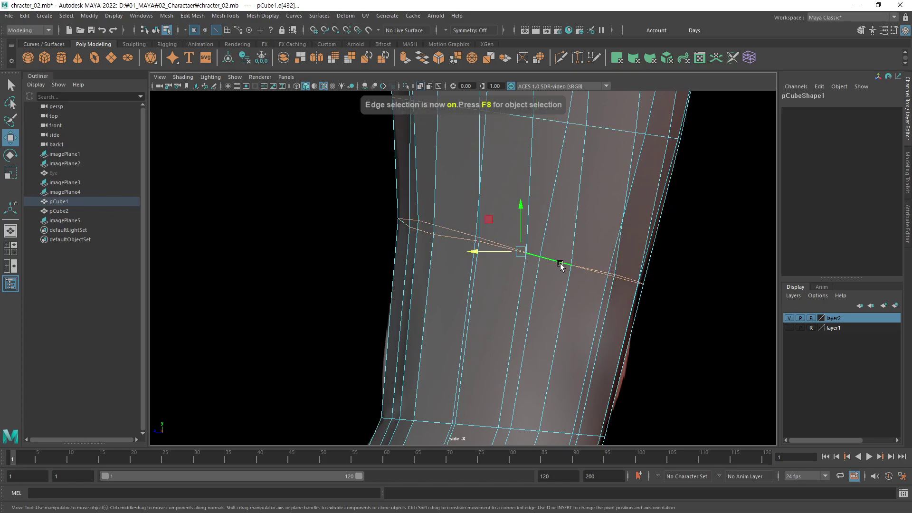
pyautogui.click(749, 57)
pyautogui.moveTo(701, 277); pyautogui.dragTo(701, 244, button='right')
pyautogui.moveTo(710, 209); pyautogui.dragTo(579, 298)
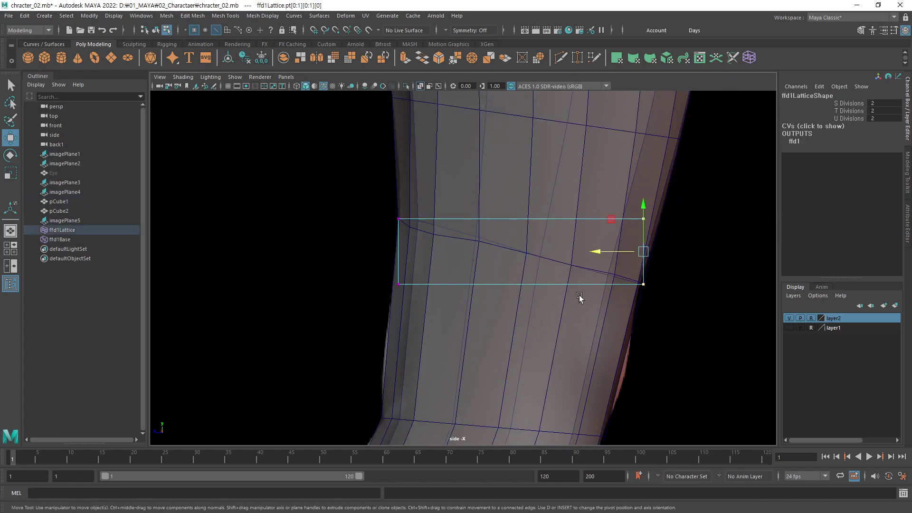
pyautogui.moveTo(600, 258); pyautogui.dragTo(597, 252)
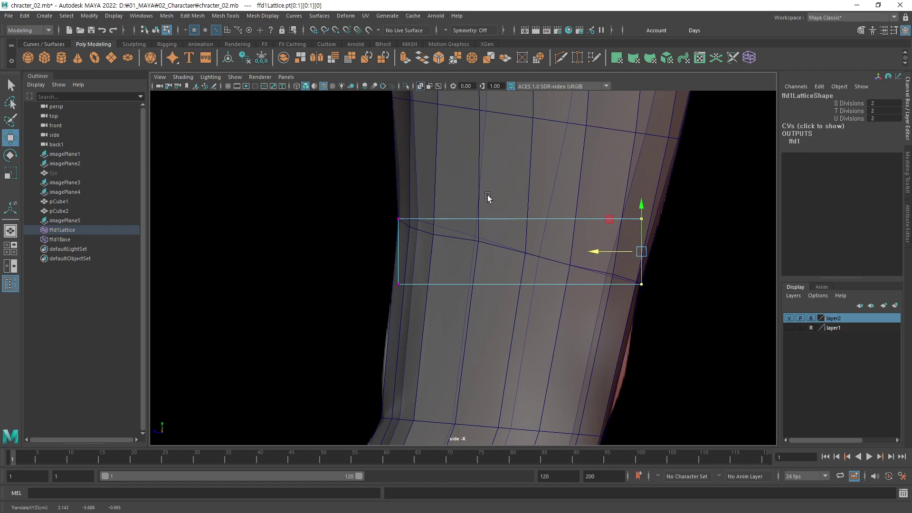
pyautogui.moveTo(489, 194); pyautogui.dragTo(366, 310)
pyautogui.moveTo(370, 251); pyautogui.dragTo(371, 252)
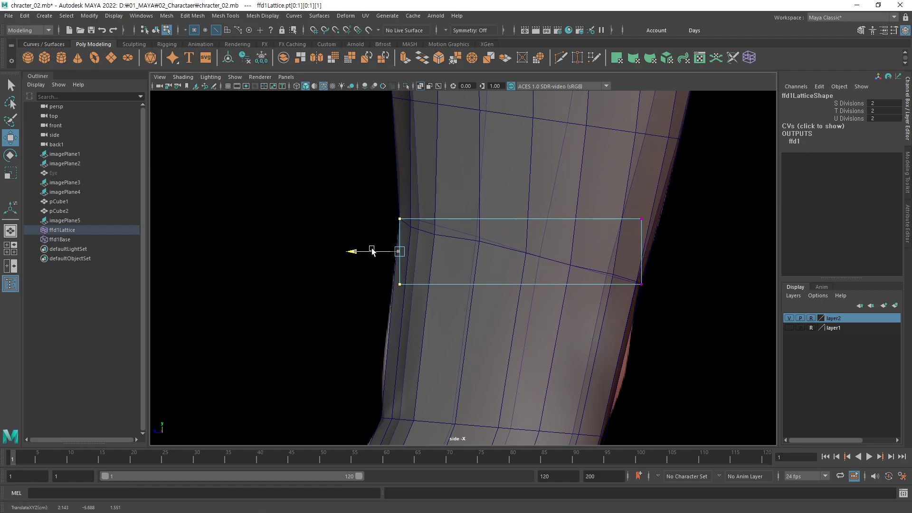
pyautogui.press('F8')
pyautogui.click(468, 320)
# Bake the latest knee bend into the leg mesh and select a horizontal knee edge.
pyautogui.hotkey('alt', 'shift', 'd')
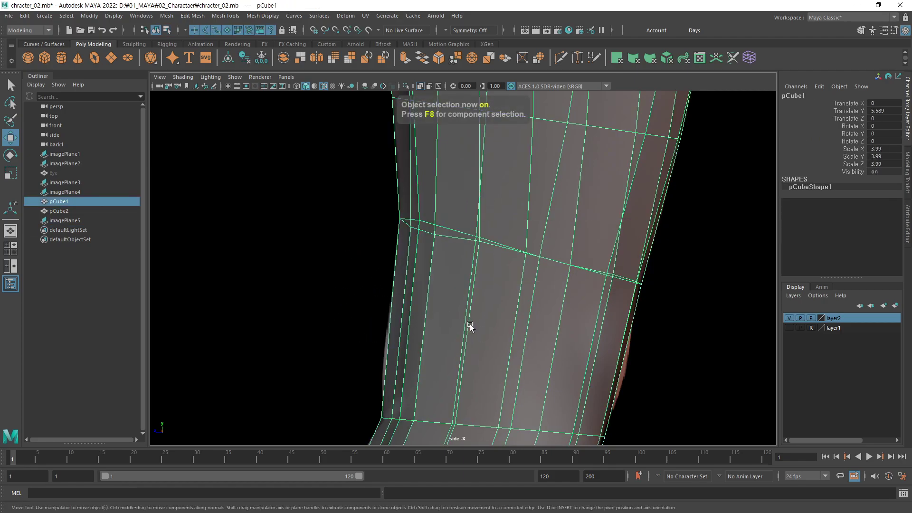
pyautogui.moveTo(472, 326)
pyautogui.keyDown('alt'); pyautogui.mouseDown(button='middle')
pyautogui.moveTo(530, 267)
pyautogui.moveTo(537, 304)
pyautogui.mouseUp(button='middle'); pyautogui.keyUp('alt')
pyautogui.moveTo(532, 352)
pyautogui.keyDown('alt'); pyautogui.mouseDown(button='middle')
pyautogui.moveTo(586, 281)
pyautogui.moveTo(564, 326)
pyautogui.moveTo(590, 216)
pyautogui.moveTo(612, 324)
pyautogui.mouseUp(button='middle'); pyautogui.keyUp('alt')
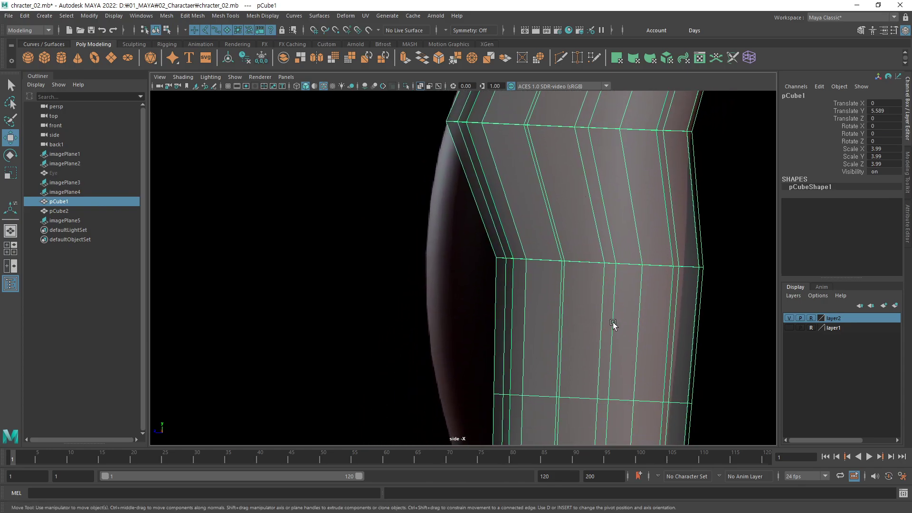
pyautogui.moveTo(625, 285); pyautogui.dragTo(630, 261, button='right')
pyautogui.click(631, 262)
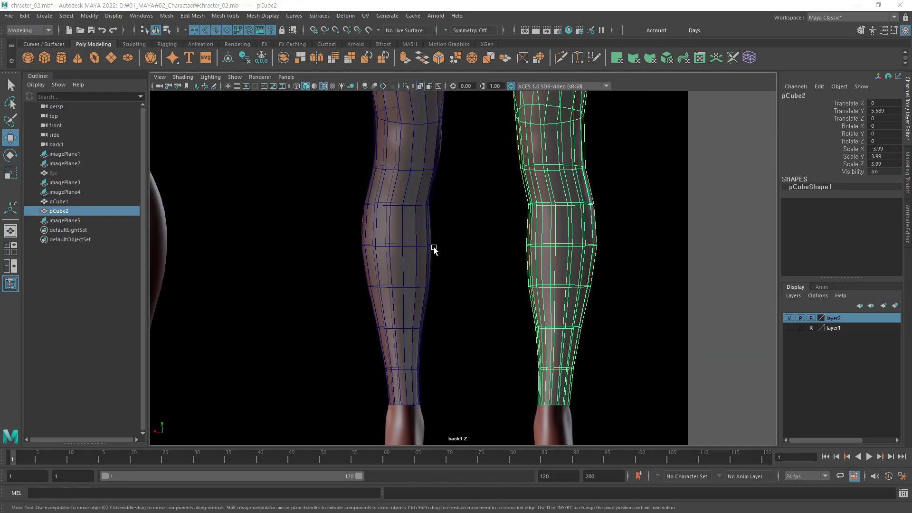
# Frame both lower legs in the back1 view, then return to the four-view layout.
pyautogui.keyDown('alt'); pyautogui.moveTo(530, 271); pyautogui.dragTo(532, 183, button='right'); pyautogui.keyUp('alt')
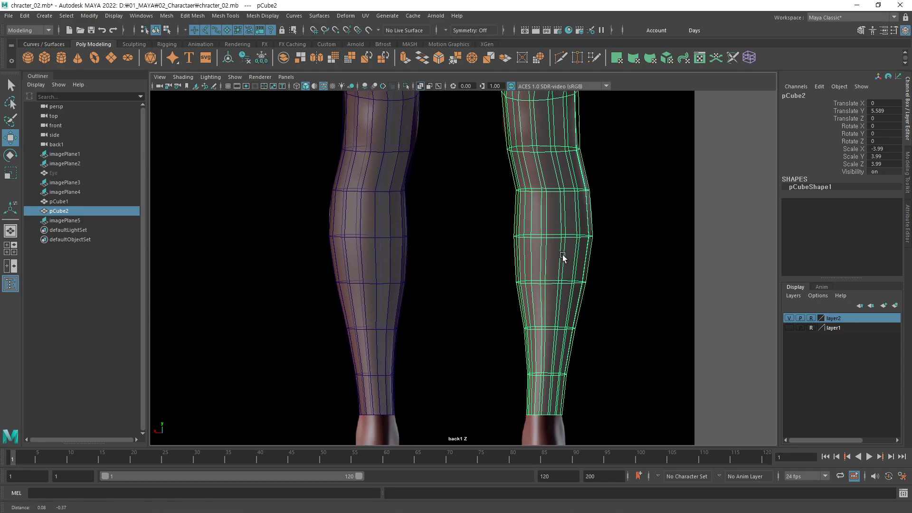
pyautogui.keyDown('alt'); pyautogui.moveTo(532, 184); pyautogui.dragTo(476, 239, button='middle'); pyautogui.keyUp('alt')
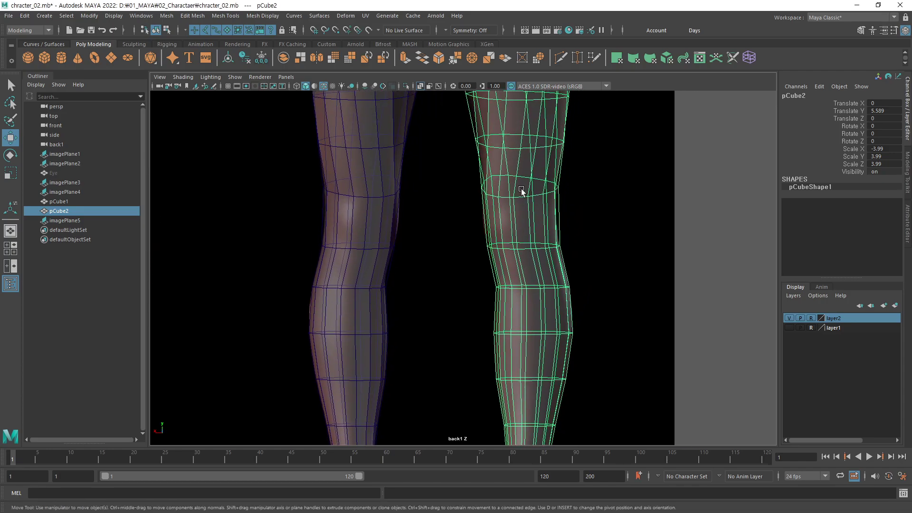
pyautogui.moveTo(520, 189)
pyautogui.keyDown('alt'); pyautogui.mouseDown(button='middle')
pyautogui.moveTo(505, 356)
pyautogui.moveTo(509, 204)
pyautogui.moveTo(504, 301)
pyautogui.mouseUp(button='middle'); pyautogui.keyUp('alt')
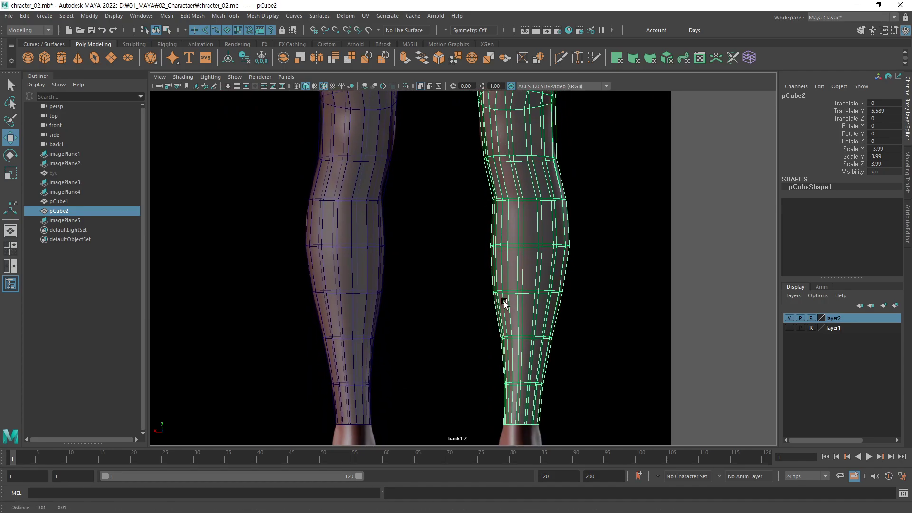
pyautogui.press('space')
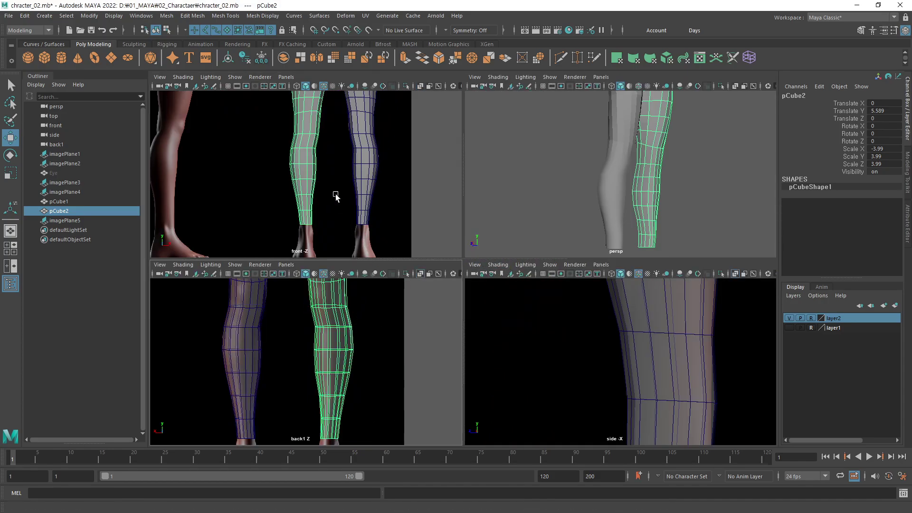
# Zoom, orbit and pan all four views against the references, inspecting pCube1 then pCube2.
pyautogui.scroll(2, 335, 196)
pyautogui.scroll(1, 331, 187)
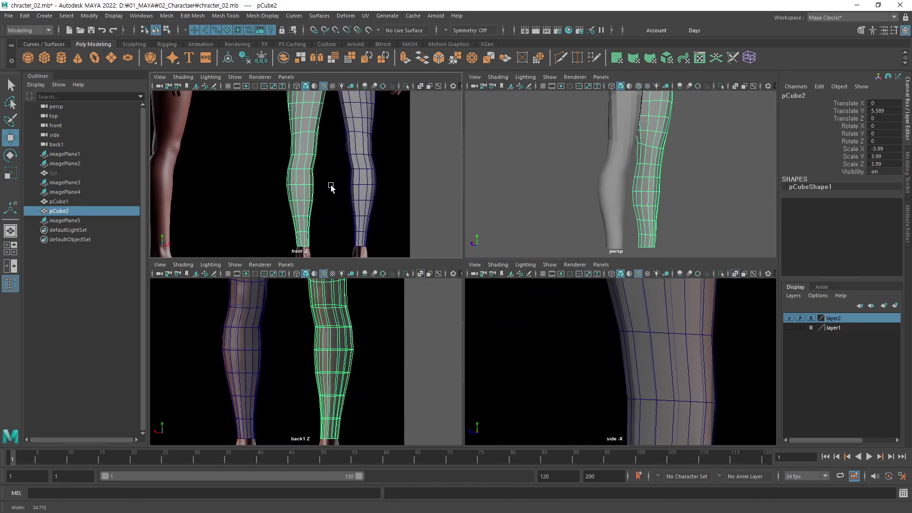
pyautogui.moveTo(617, 183)
pyautogui.keyDown('alt'); pyautogui.mouseDown()
pyautogui.moveTo(591, 211)
pyautogui.moveTo(545, 214)
pyautogui.moveTo(612, 207)
pyautogui.moveTo(631, 194)
pyautogui.moveTo(652, 208)
pyautogui.moveTo(614, 211)
pyautogui.moveTo(617, 199)
pyautogui.mouseUp(); pyautogui.keyUp('alt')
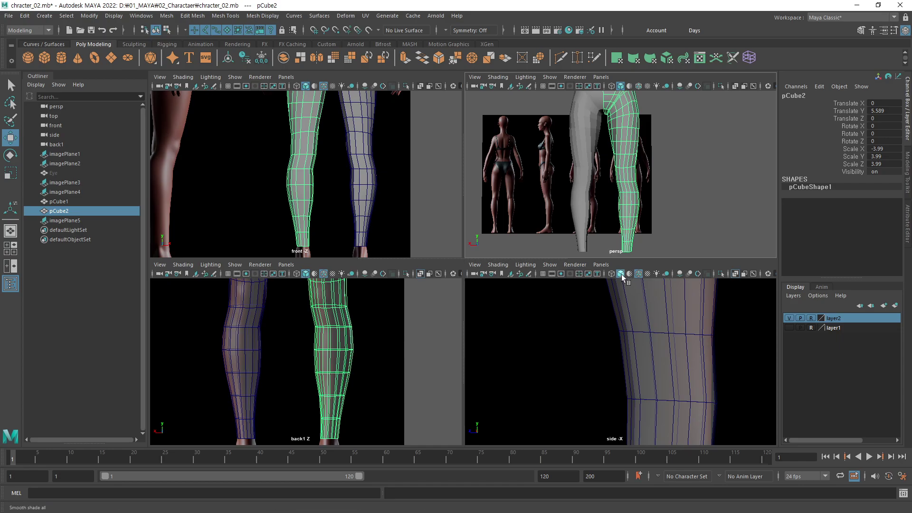
pyautogui.click(679, 366)
pyautogui.scroll(-3, 600, 350)
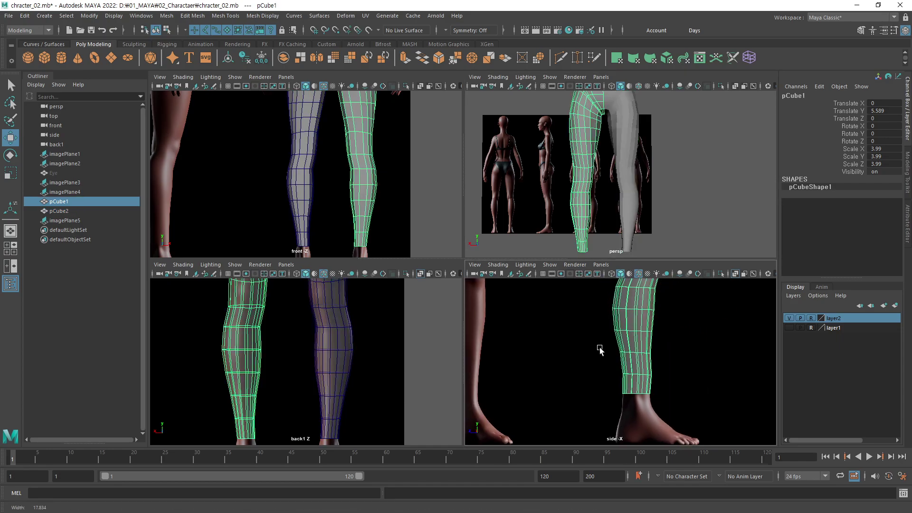
pyautogui.moveTo(601, 350)
pyautogui.keyDown('alt'); pyautogui.mouseDown(button='middle')
pyautogui.moveTo(647, 330)
pyautogui.moveTo(632, 373)
pyautogui.moveTo(585, 377)
pyautogui.moveTo(576, 285)
pyautogui.moveTo(601, 368)
pyautogui.moveTo(562, 378)
pyautogui.moveTo(598, 359)
pyautogui.mouseUp(button='middle'); pyautogui.keyUp('alt')
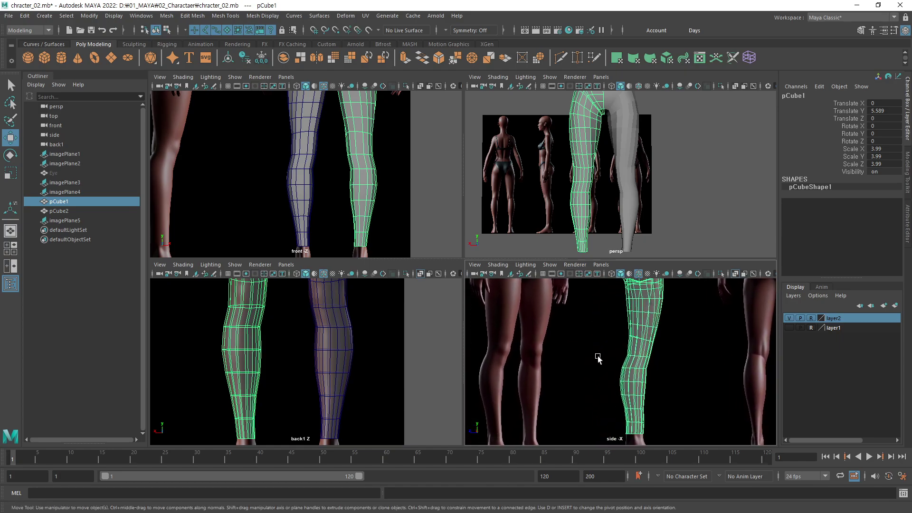
pyautogui.keyDown('alt'); pyautogui.moveTo(283, 345); pyautogui.dragTo(291, 346, button='middle'); pyautogui.keyUp('alt')
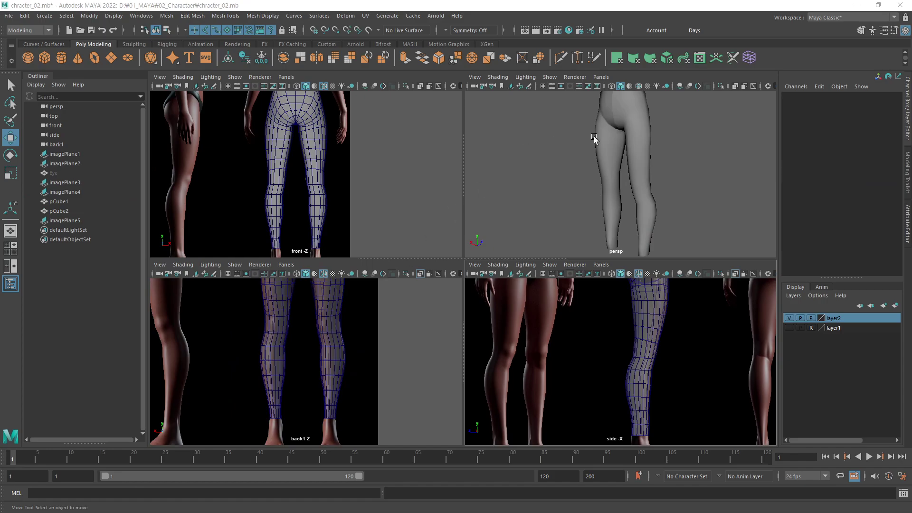
pyautogui.click(641, 164)
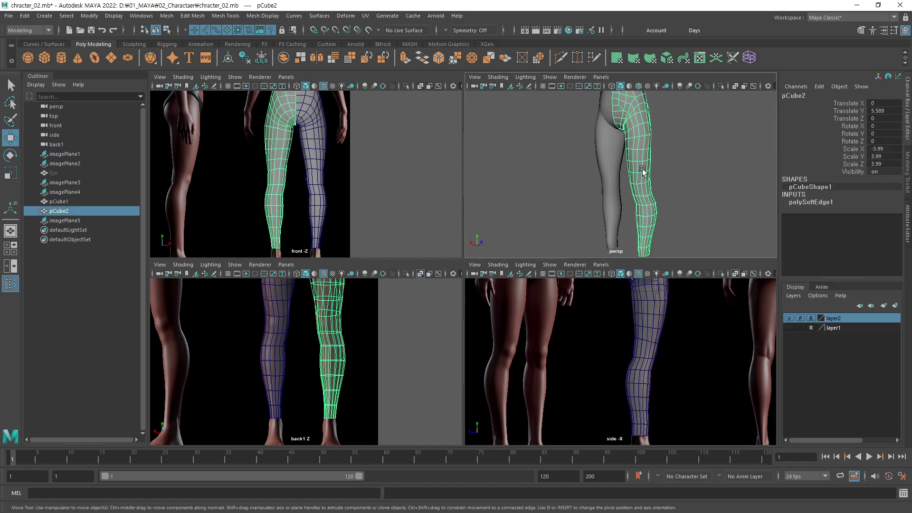